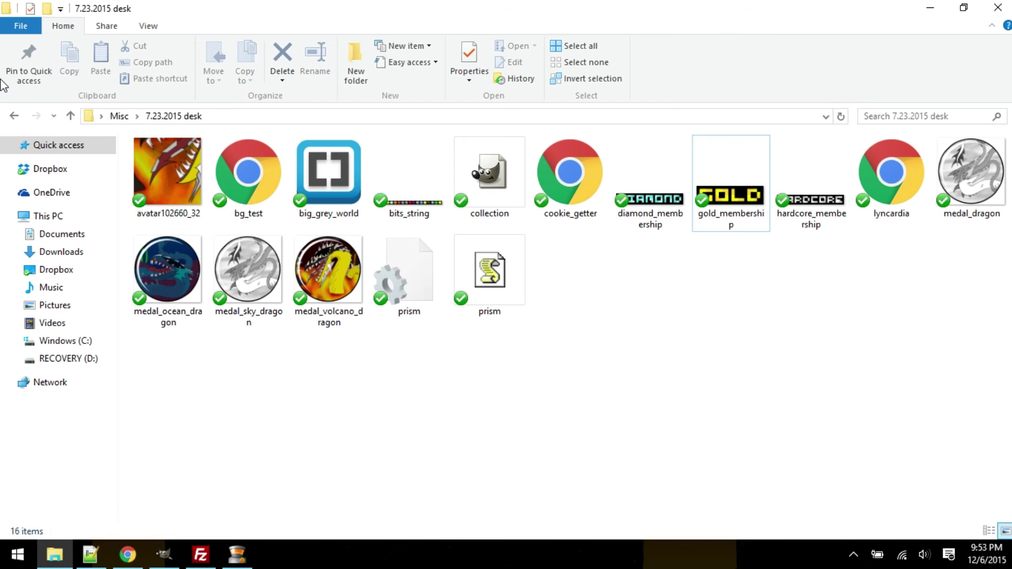
Step: Return to the Misc folder, look through its files down to world_world, and close the folder window
{"action": "left_click", "coordinate": [20, 116]}
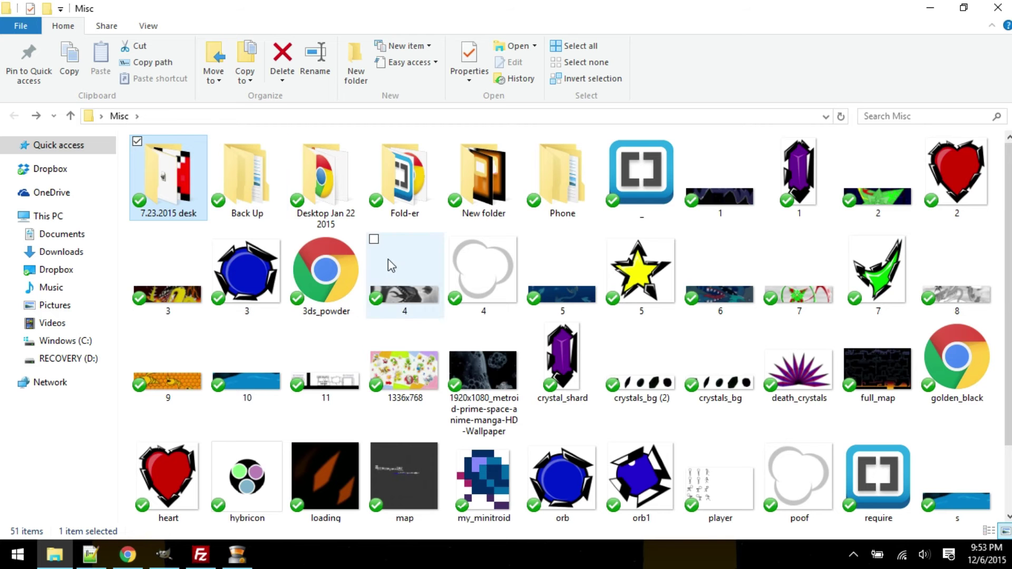
{"action": "scroll", "coordinate": [384, 254], "scroll_direction": "down", "scroll_amount": 2}
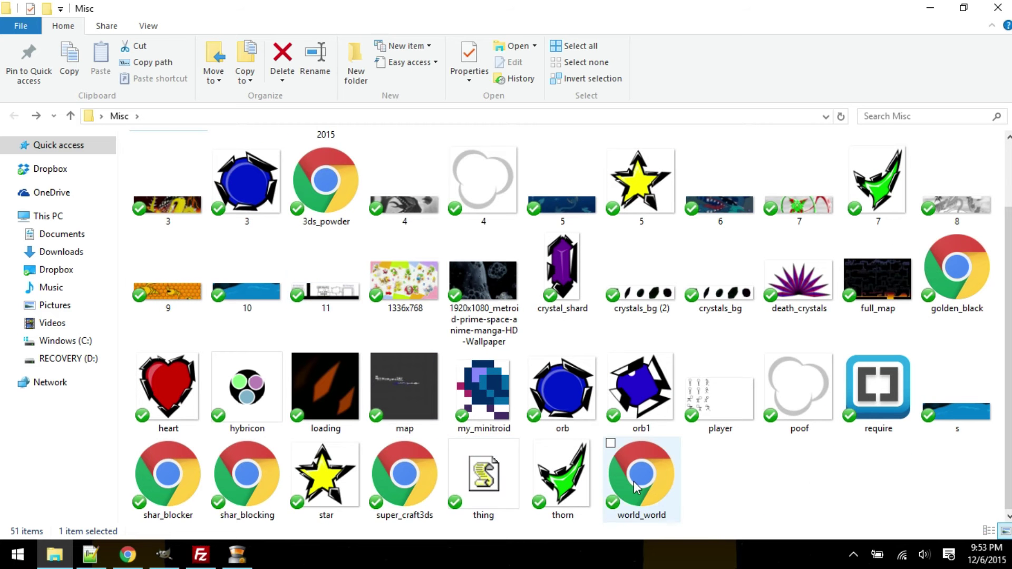
{"action": "left_click", "coordinate": [661, 488]}
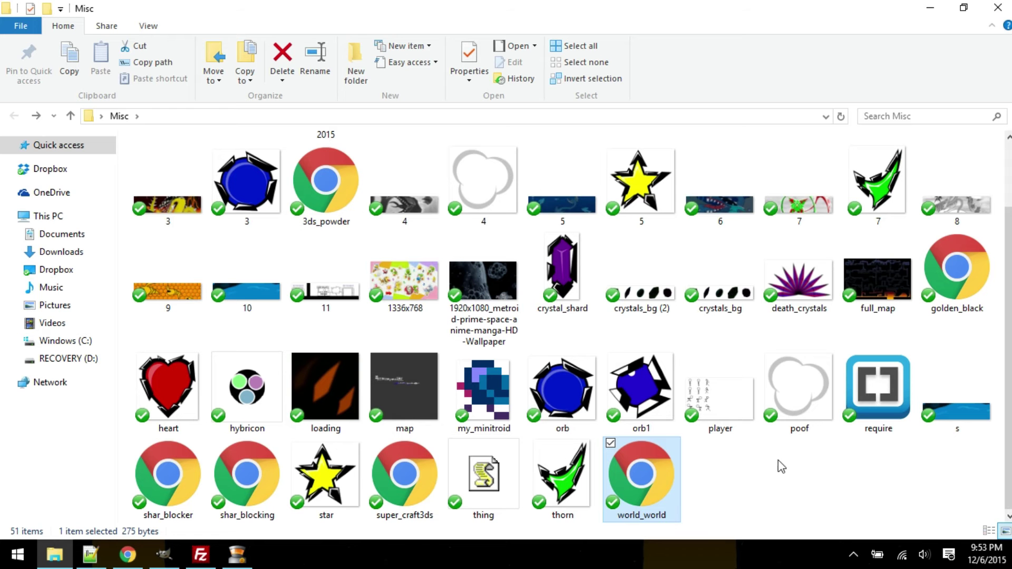
{"action": "left_click", "coordinate": [997, 9]}
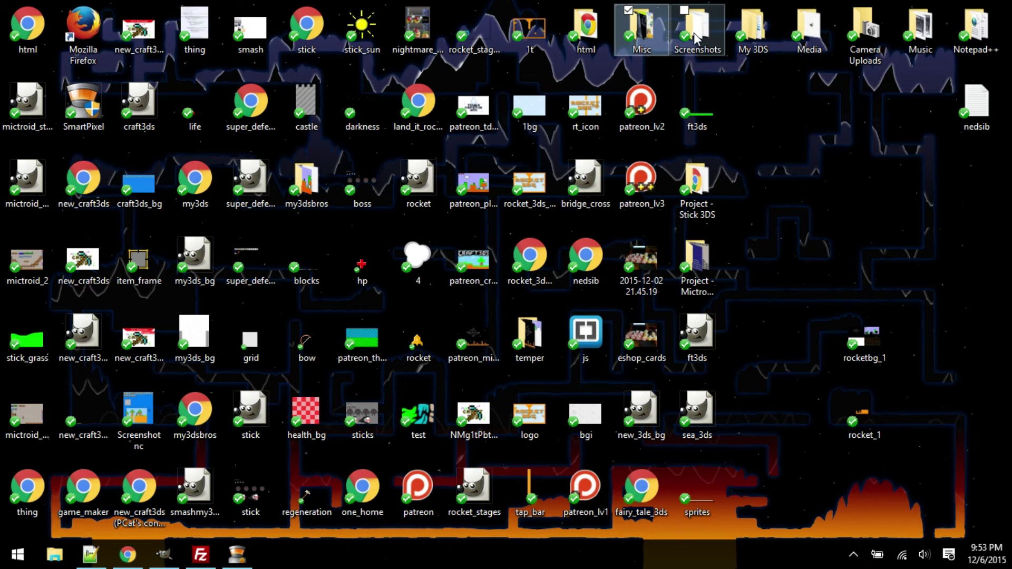
Step: Open the Games folder inside the My 3DS folder on the desktop
{"action": "left_click", "coordinate": [696, 37]}
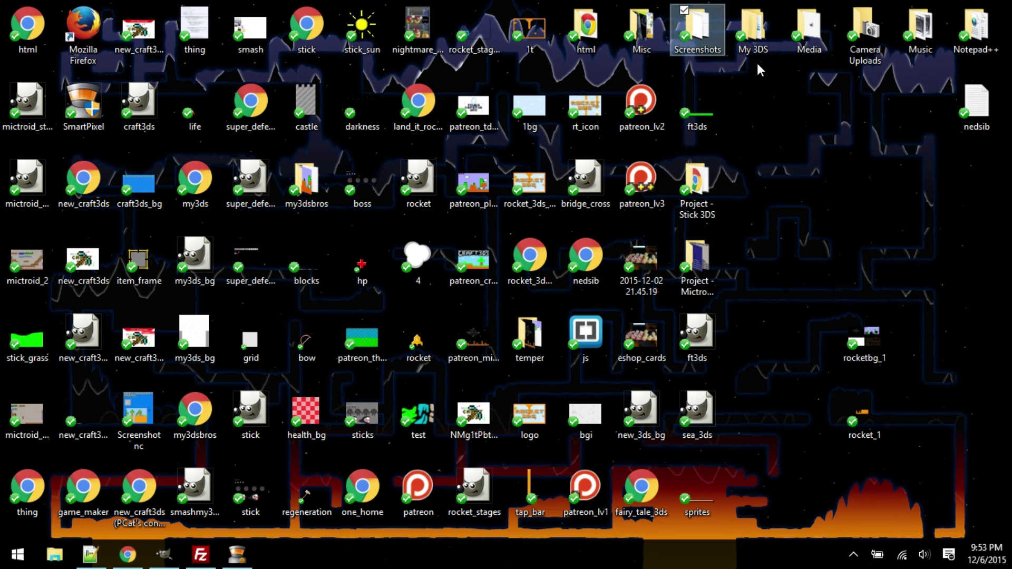
{"action": "double_click", "coordinate": [755, 39]}
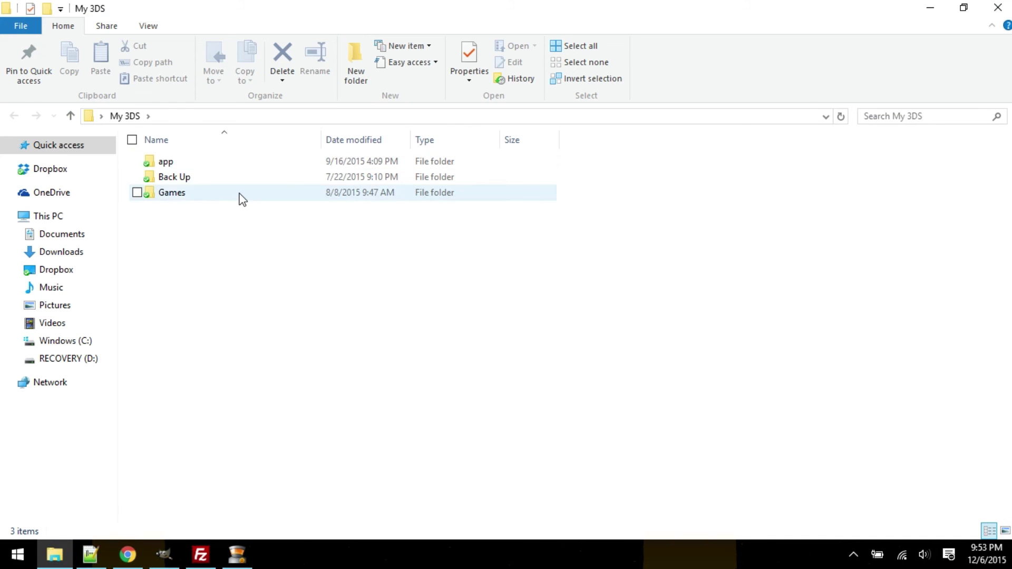
{"action": "double_click", "coordinate": [241, 198]}
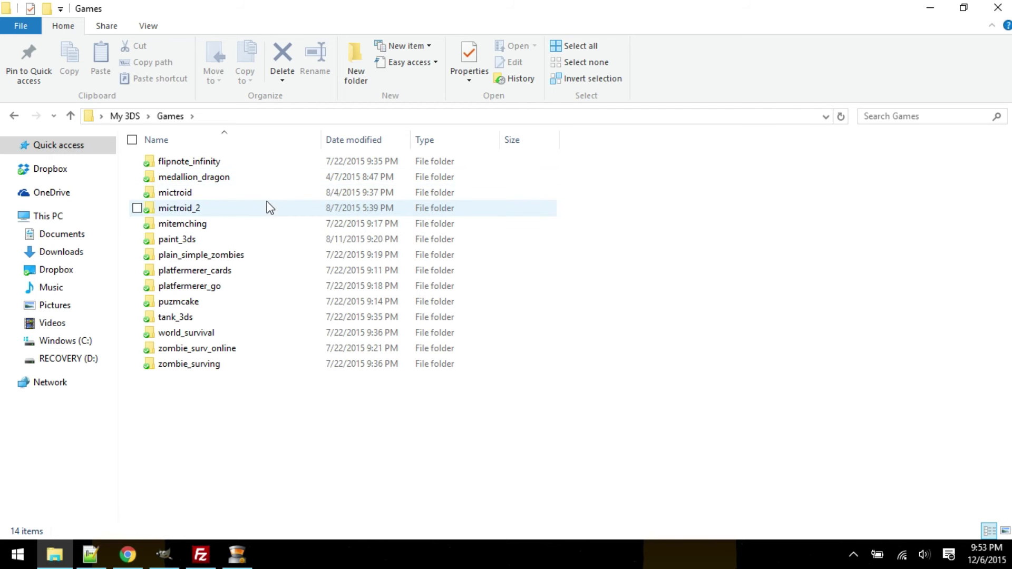
{"action": "mouse_move", "coordinate": [263, 208]}
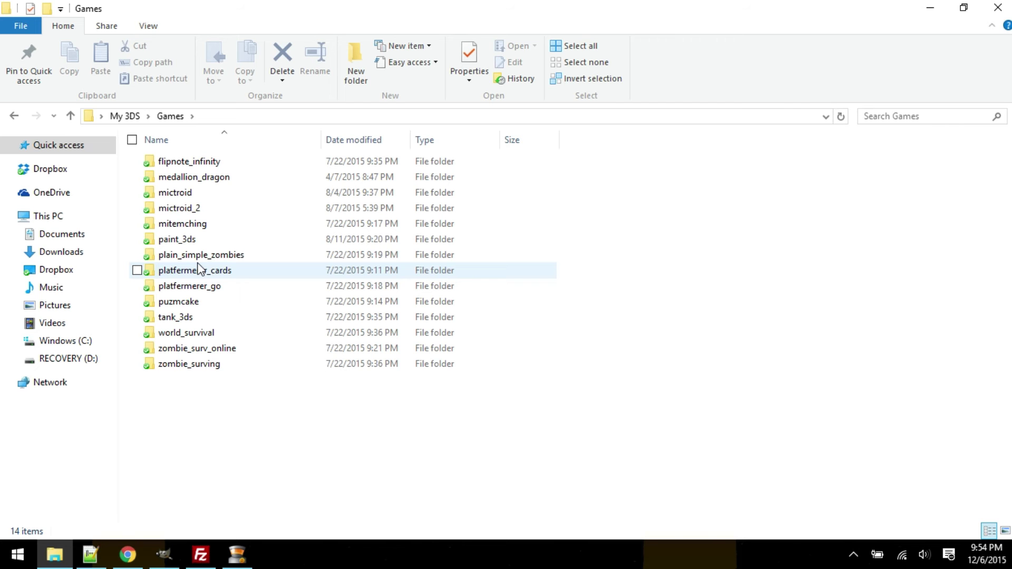
{"action": "left_click", "coordinate": [20, 115]}
{"action": "left_click", "coordinate": [36, 115]}
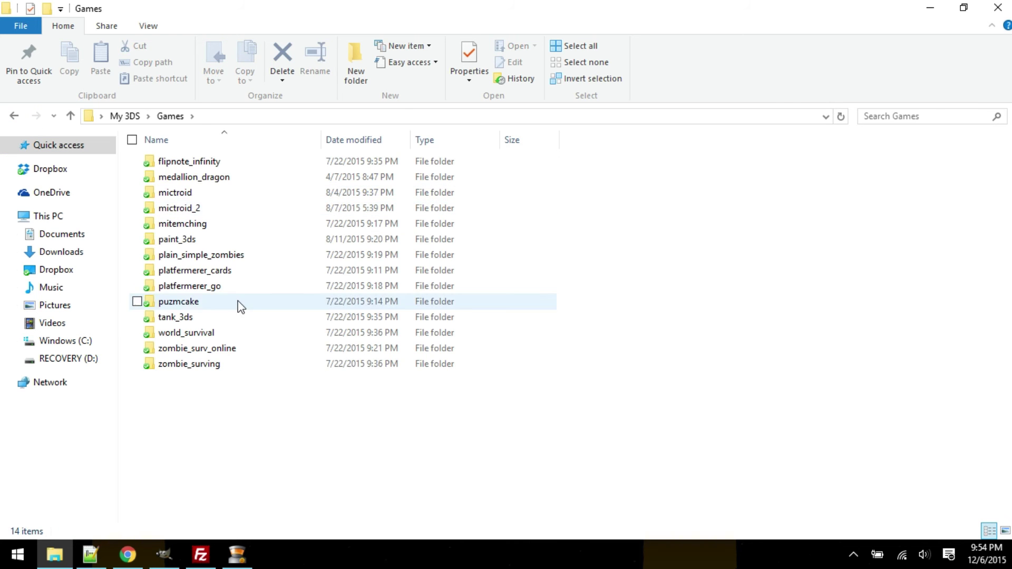
Step: View the sprites image in the zombie_surving folder and close the image viewer
{"action": "left_click", "coordinate": [214, 368]}
{"action": "double_click", "coordinate": [212, 370]}
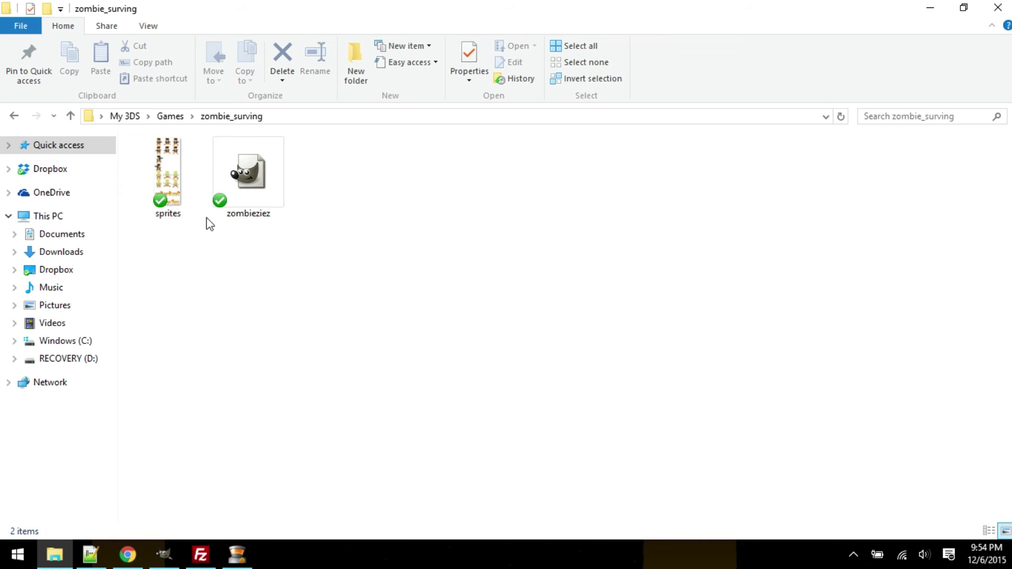
{"action": "double_click", "coordinate": [183, 191]}
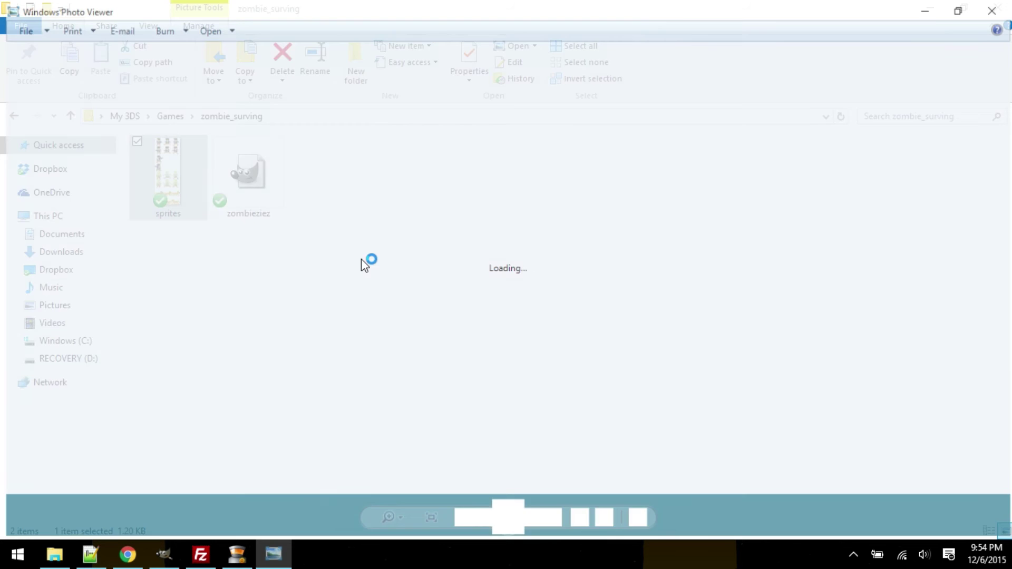
{"action": "scroll", "coordinate": [471, 284], "scroll_direction": "up", "scroll_amount": 3}
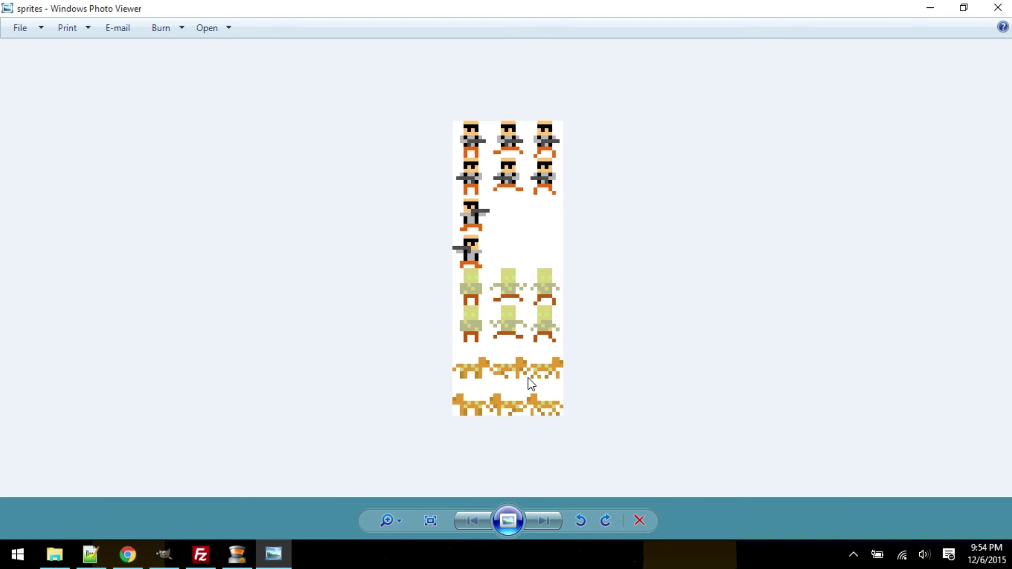
{"action": "left_click", "coordinate": [997, 8]}
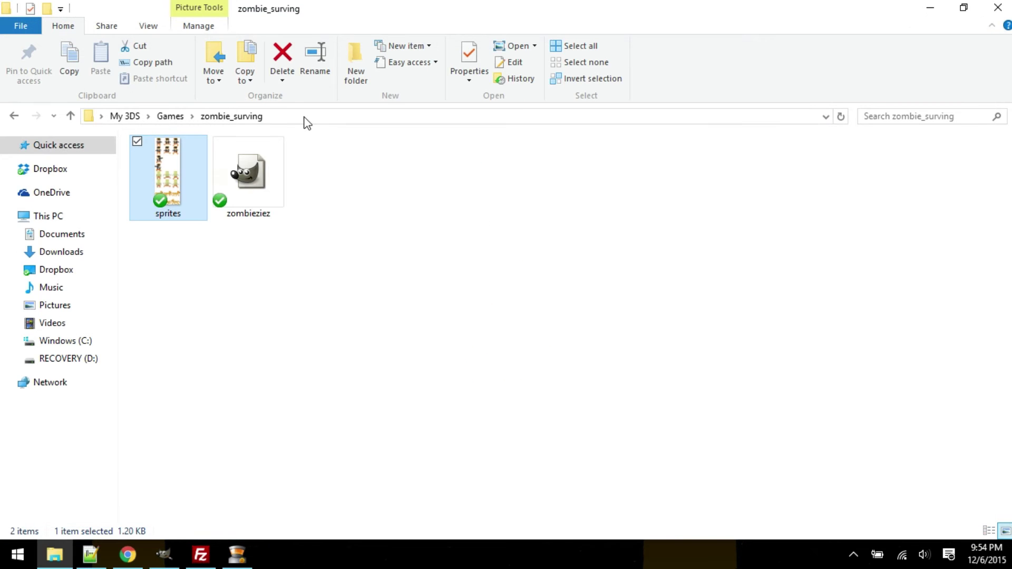
Step: Go to the zombie_surv_online folder within Games, look over its room images, and view its sprites image
{"action": "left_click", "coordinate": [14, 116]}
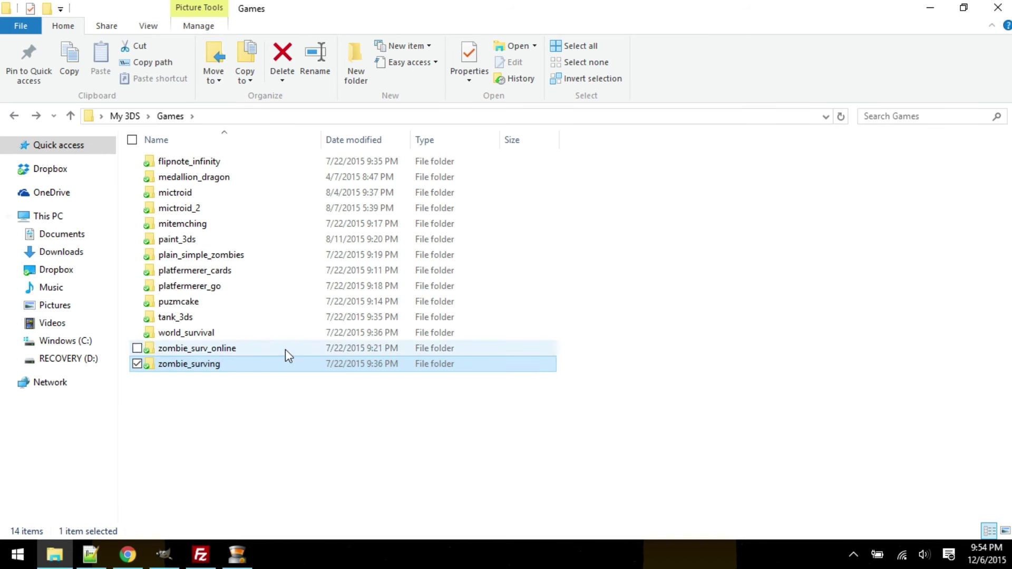
{"action": "double_click", "coordinate": [224, 349]}
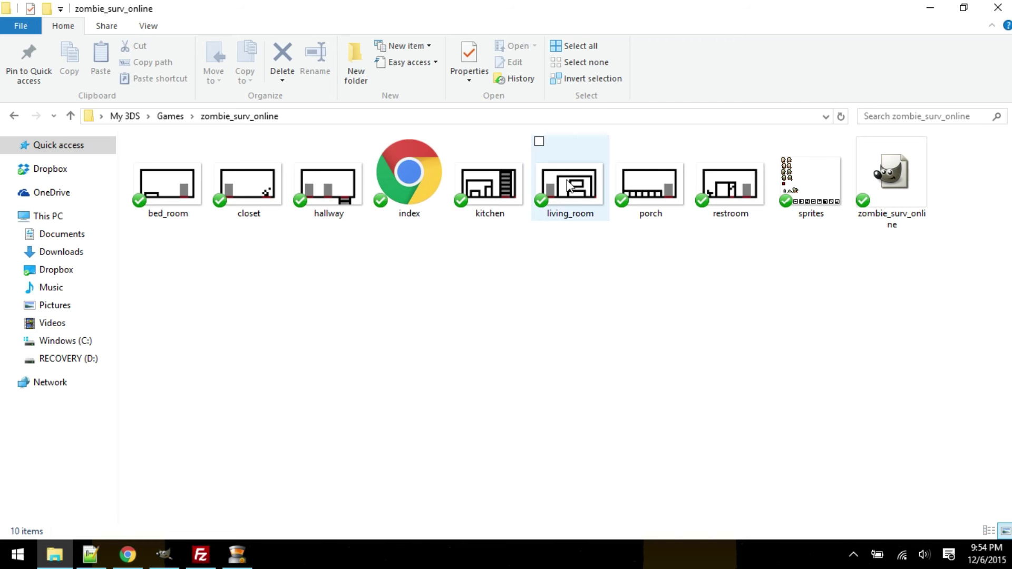
{"action": "mouse_move", "coordinate": [568, 185]}
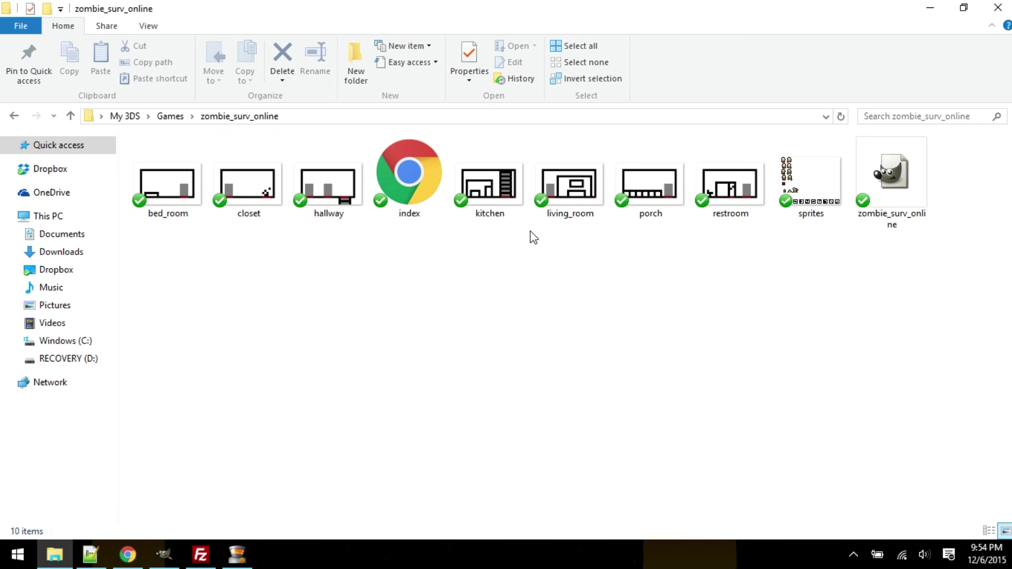
{"action": "mouse_move", "coordinate": [615, 224]}
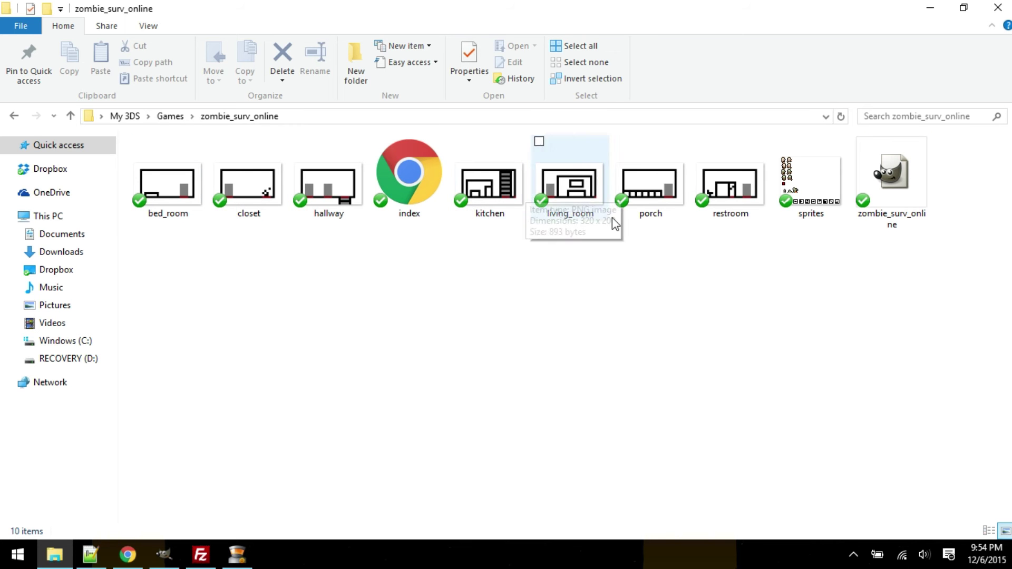
{"action": "left_click", "coordinate": [827, 185]}
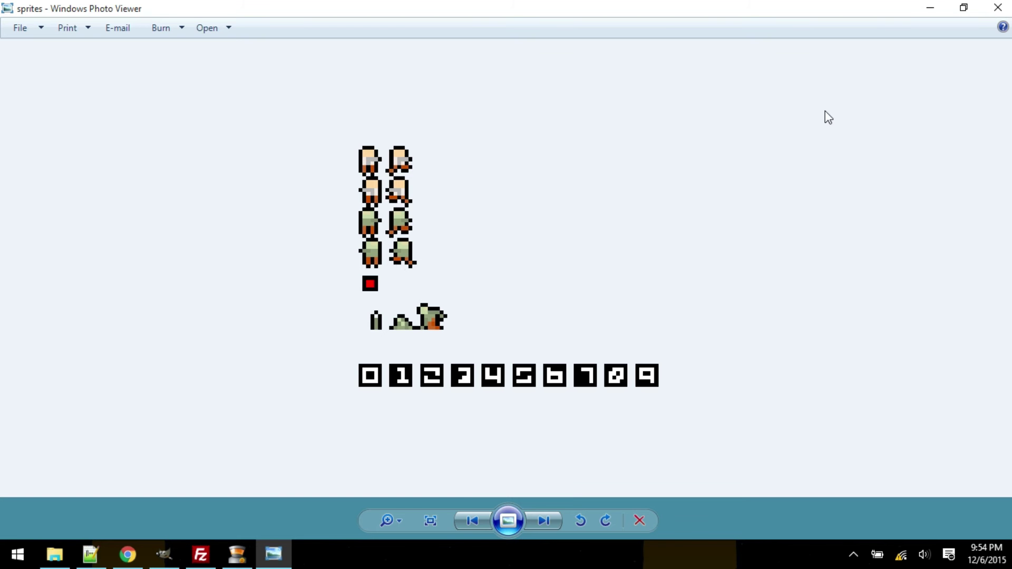
{"action": "left_click", "coordinate": [998, 9]}
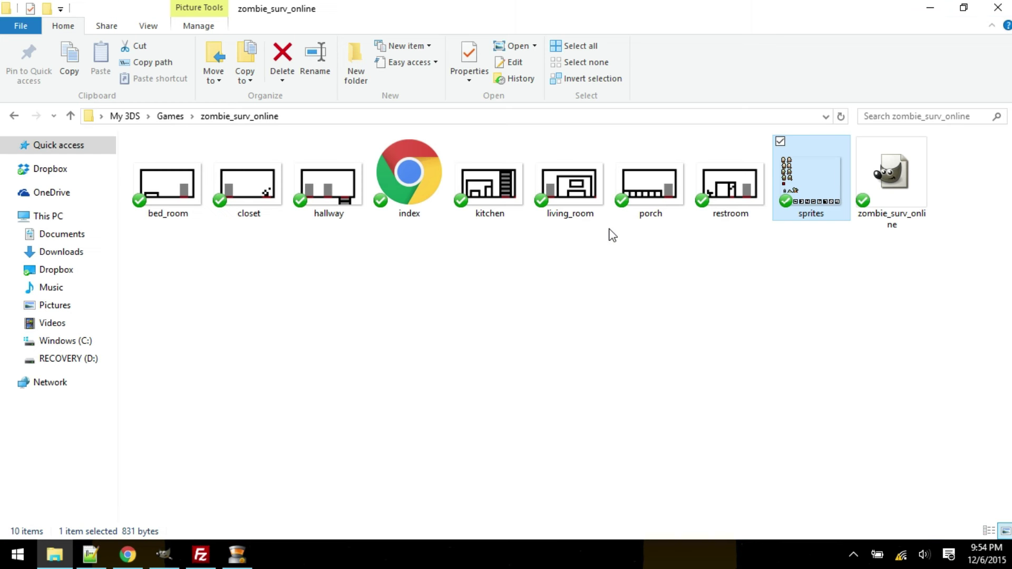
Step: Run the zombie_surv_online index page in Chrome, move the character right, close the page, and return to the folder
{"action": "double_click", "coordinate": [438, 187]}
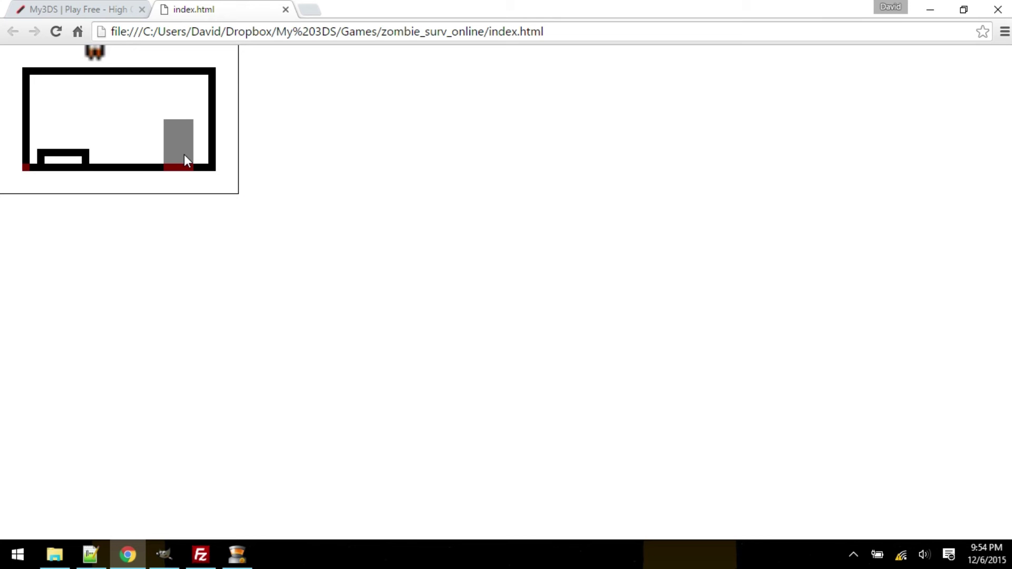
{"action": "key", "text": "Right"}
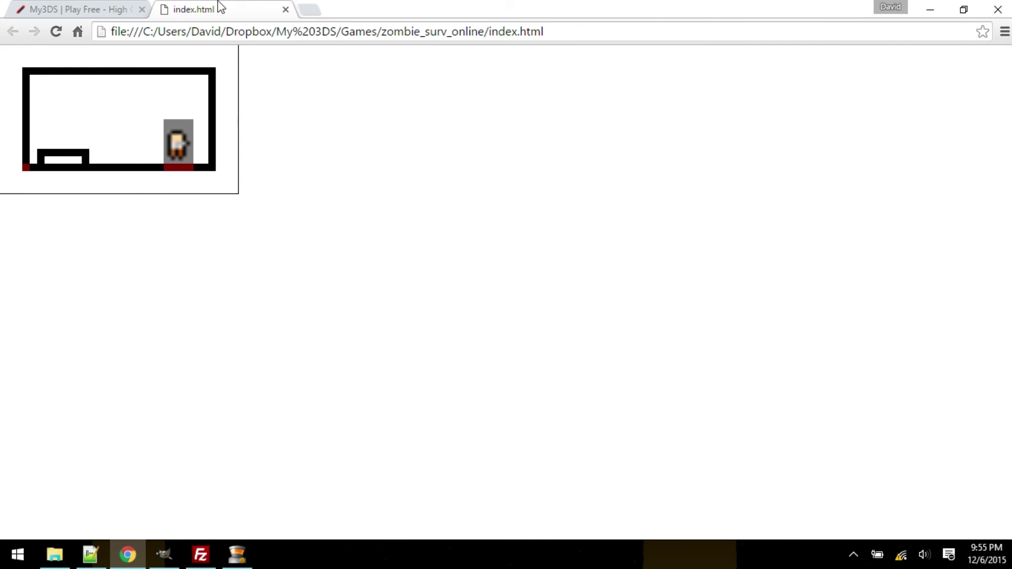
{"action": "left_click", "coordinate": [79, 9]}
{"action": "left_click", "coordinate": [134, 553]}
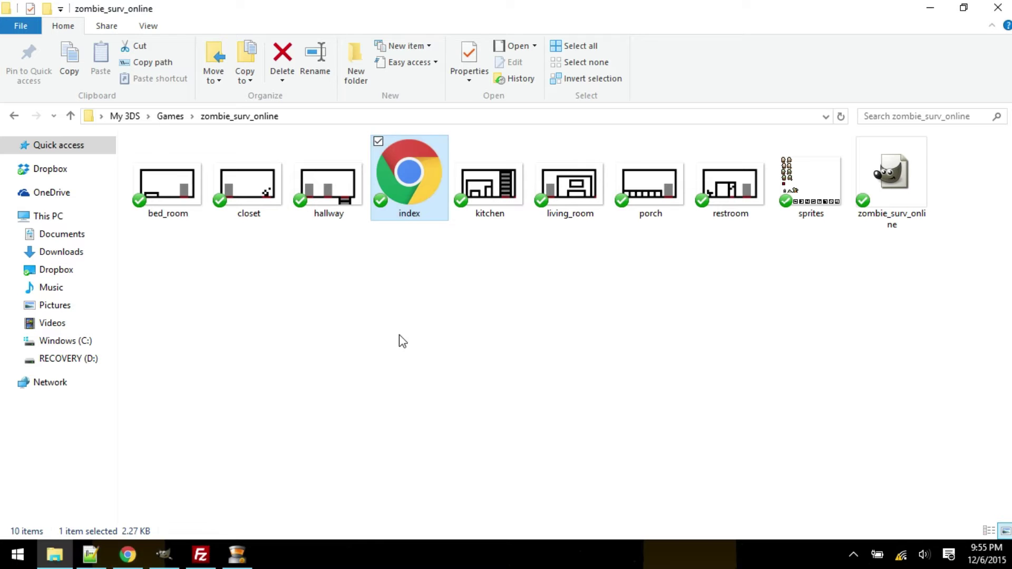
{"action": "left_click", "coordinate": [419, 332]}
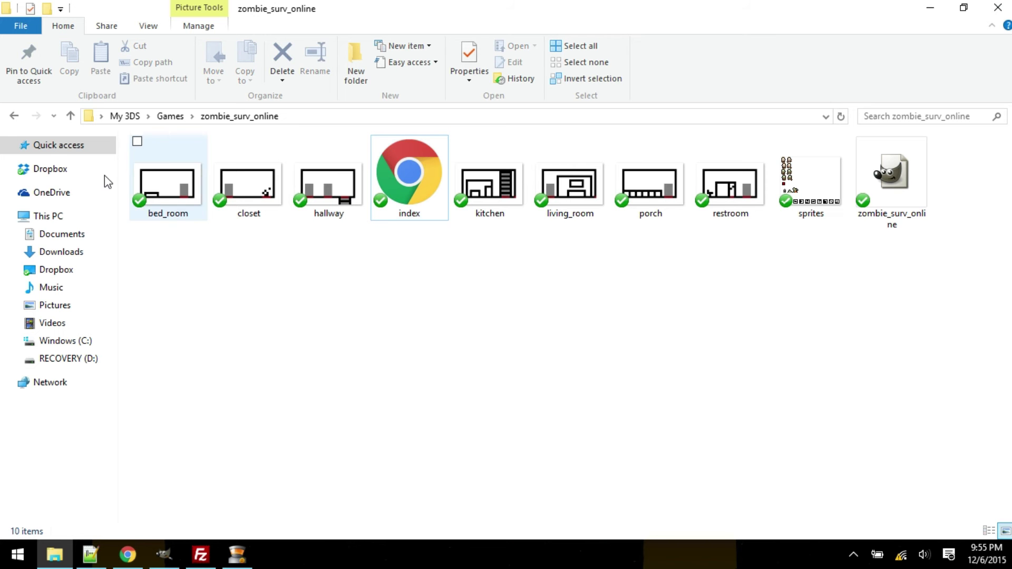
Step: Go to the world_survival folder within Games and view the flower_1 and player drawings, enlarging flower_1
{"action": "left_click", "coordinate": [15, 116]}
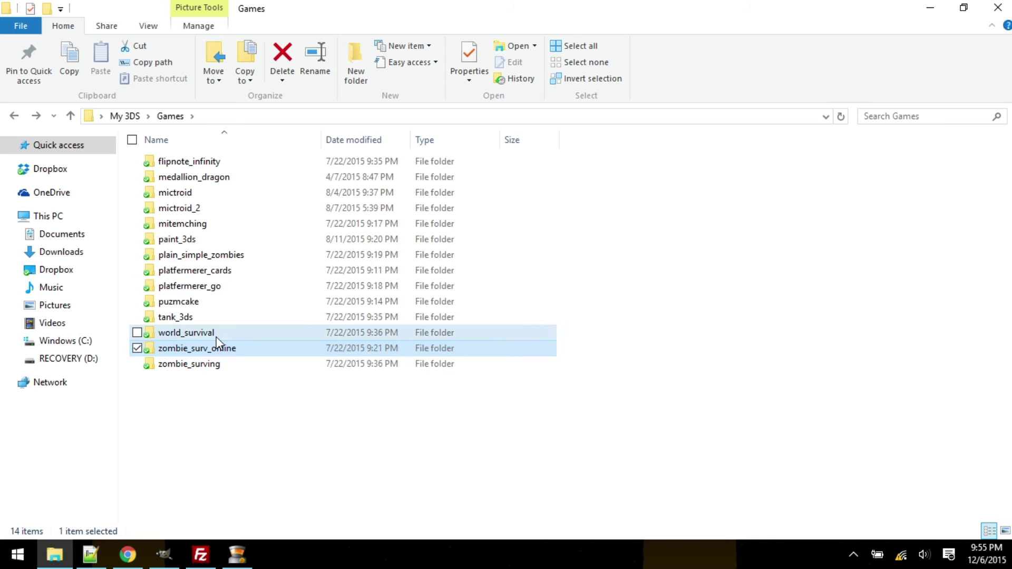
{"action": "double_click", "coordinate": [216, 333]}
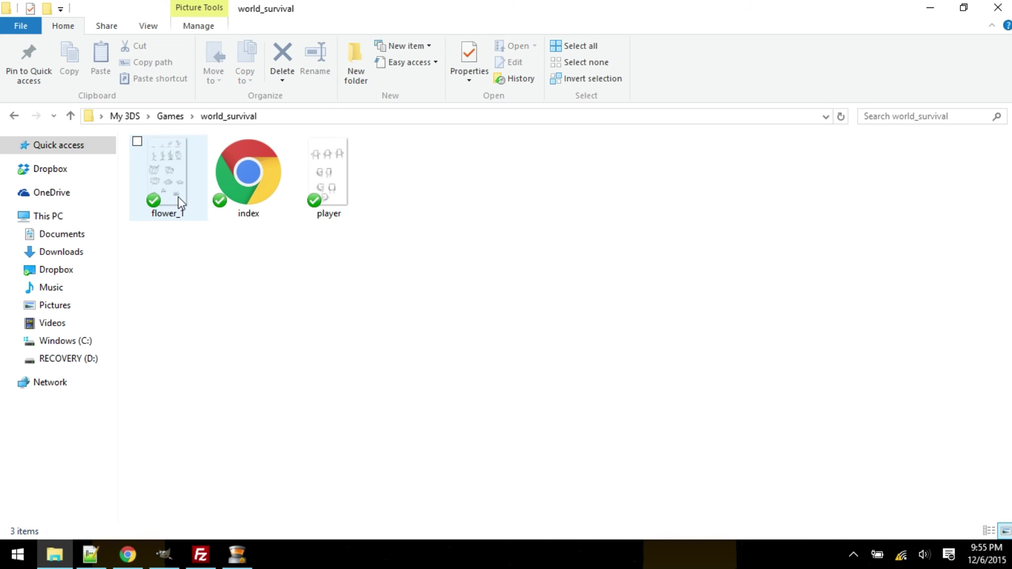
{"action": "double_click", "coordinate": [172, 179]}
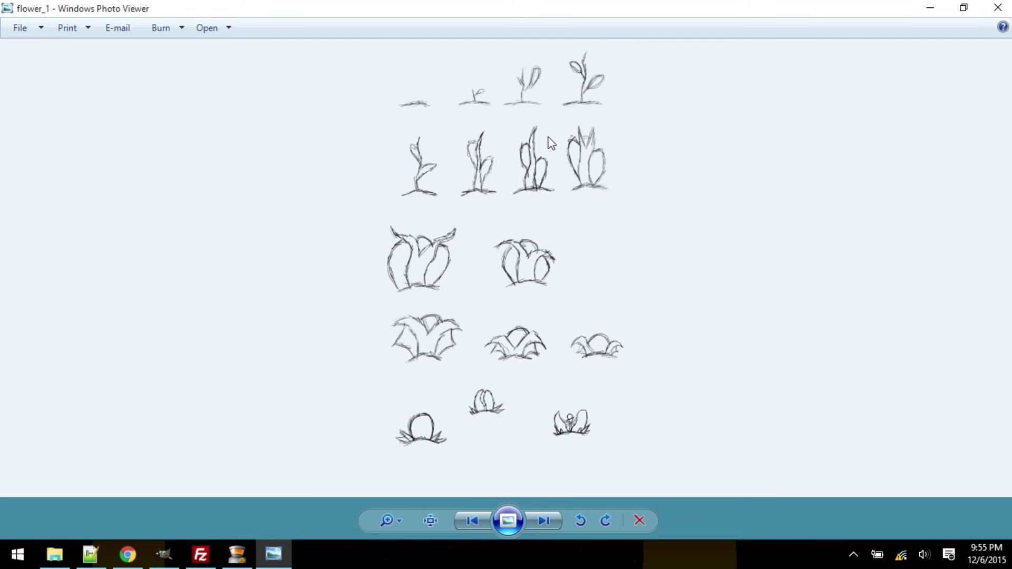
{"action": "scroll", "coordinate": [448, 249], "scroll_direction": "up", "scroll_amount": 3}
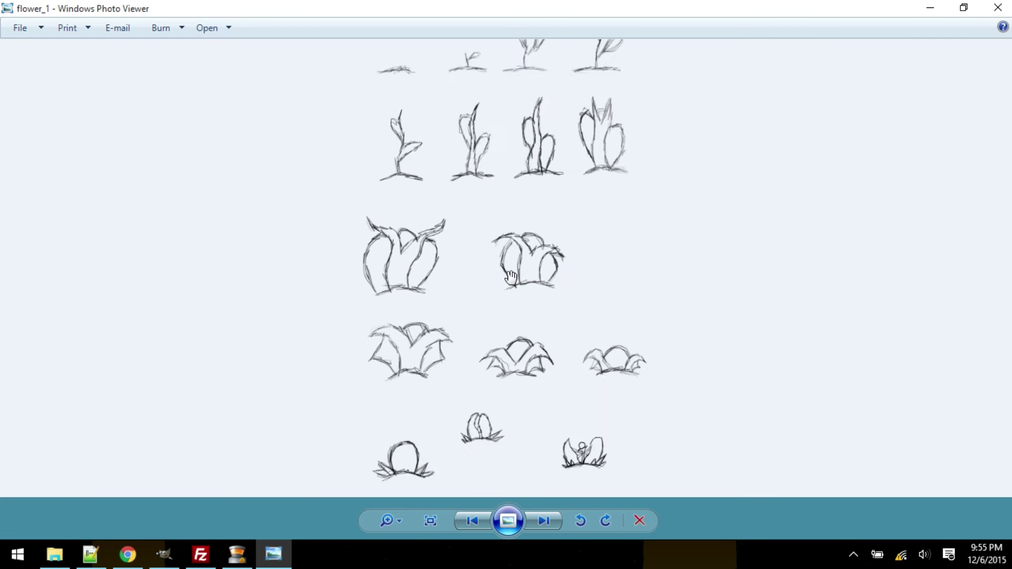
{"action": "left_click_drag", "start_coordinate": [448, 360], "coordinate": [493, 248]}
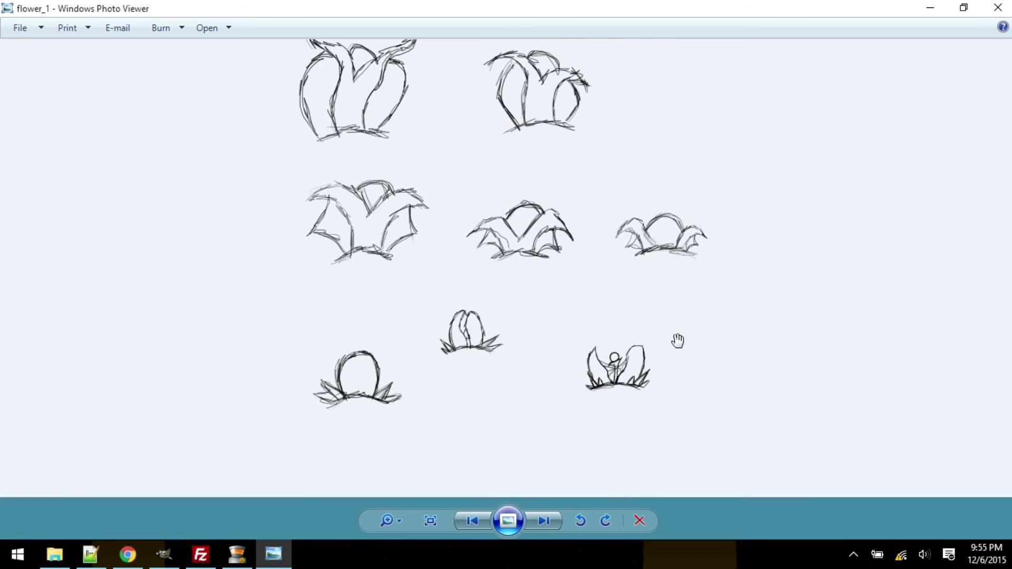
{"action": "left_click", "coordinate": [996, 9]}
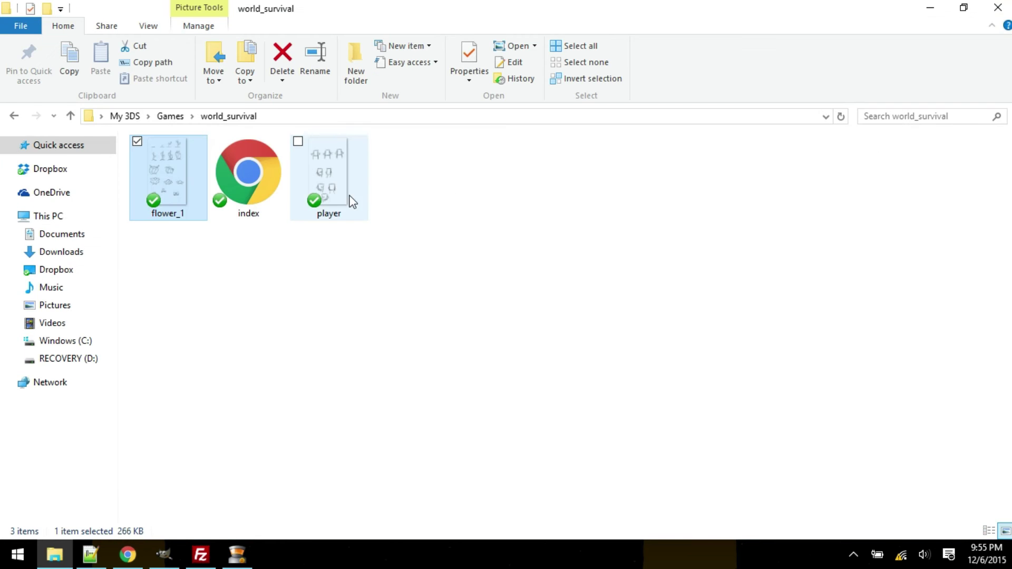
{"action": "double_click", "coordinate": [335, 174]}
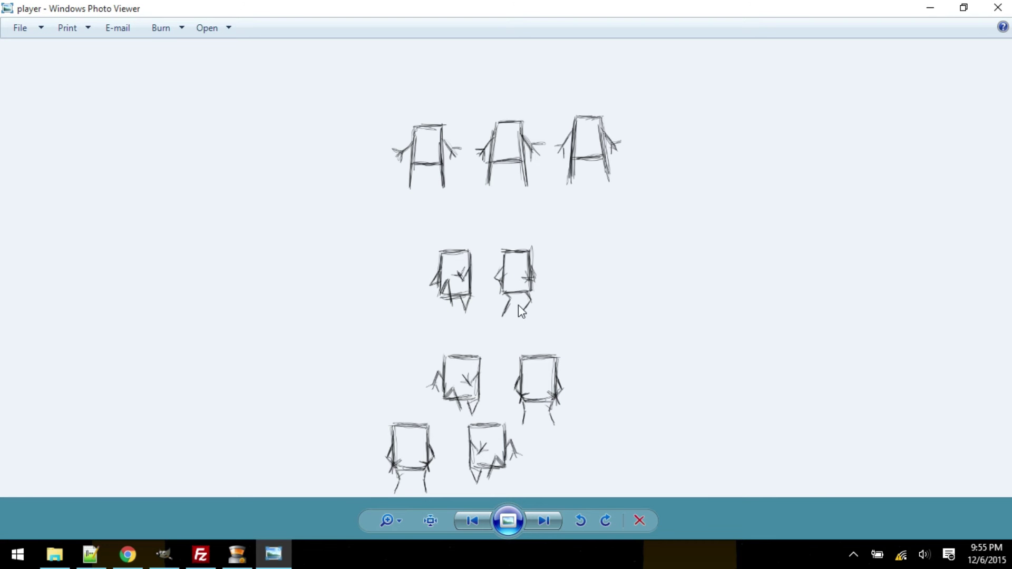
{"action": "left_click", "coordinate": [998, 8]}
Step: Preview the world_survival index page in Chrome, close its tab, and return to File Explorer
{"action": "double_click", "coordinate": [269, 169]}
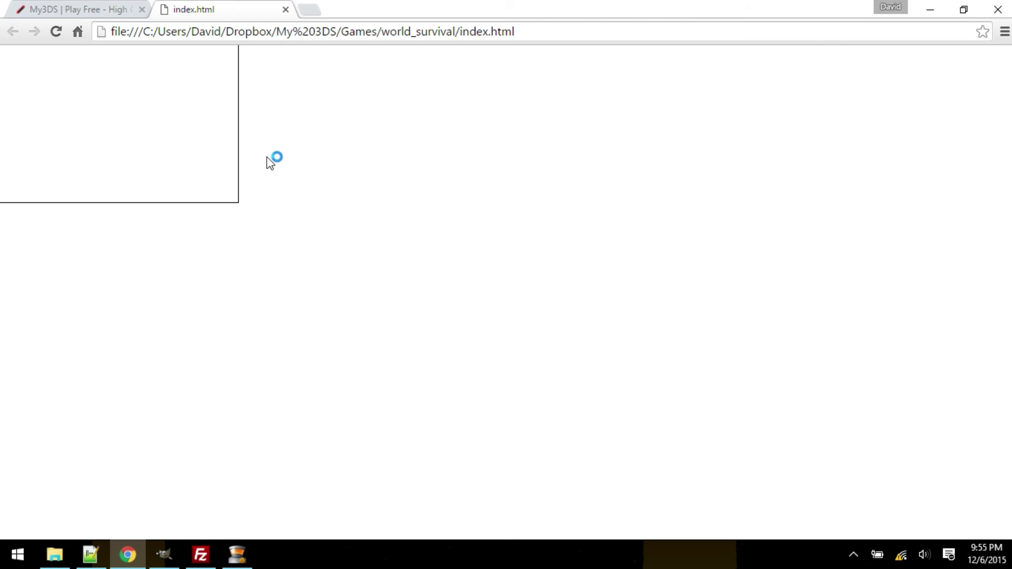
{"action": "middle_click", "coordinate": [228, 9]}
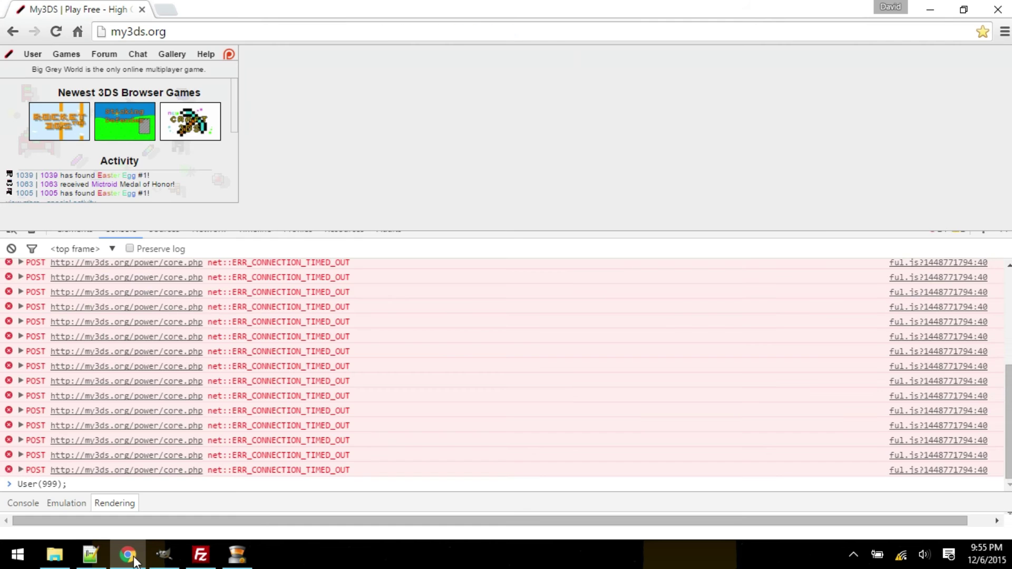
{"action": "left_click", "coordinate": [55, 555]}
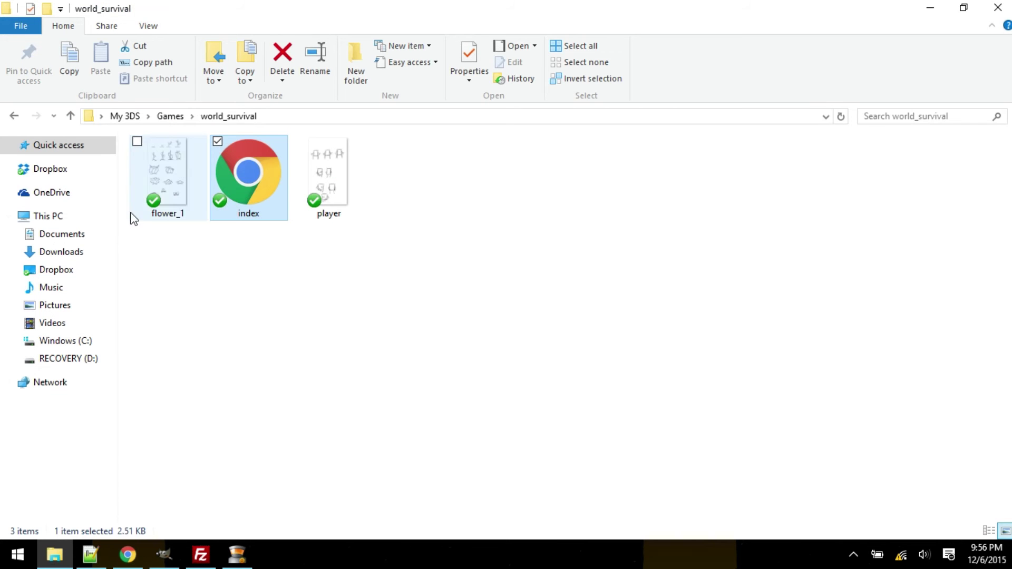
Step: Go back to the Games folder and open the tank_3ds folder
{"action": "left_click", "coordinate": [16, 114]}
{"action": "left_click", "coordinate": [315, 320]}
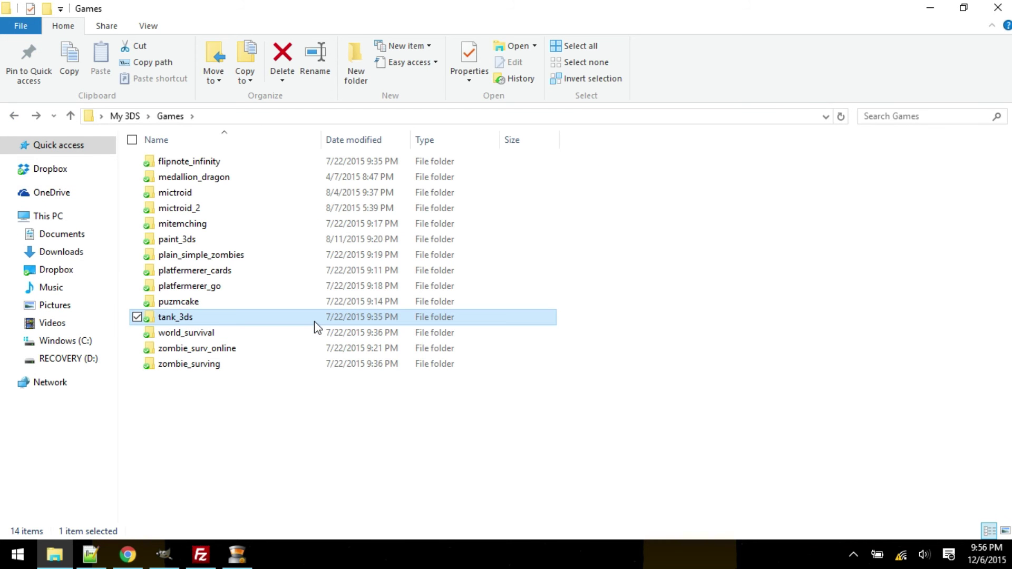
{"action": "double_click", "coordinate": [314, 321]}
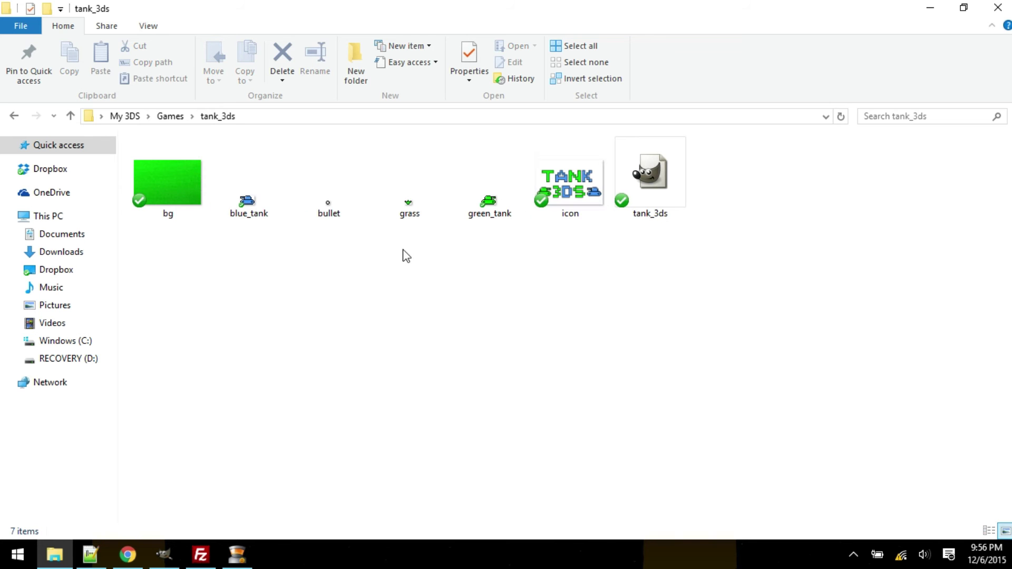
Step: Open the tank_3ds image in GIMP from the tank_3ds folder, reposition its window to view the sprites, and close it
{"action": "left_click", "coordinate": [560, 210]}
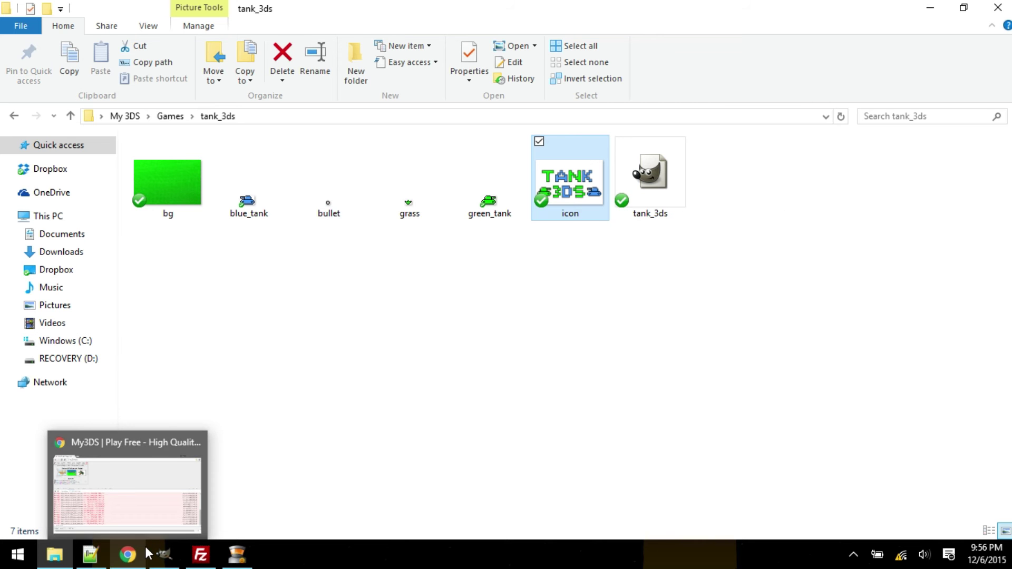
{"action": "left_click", "coordinate": [658, 210]}
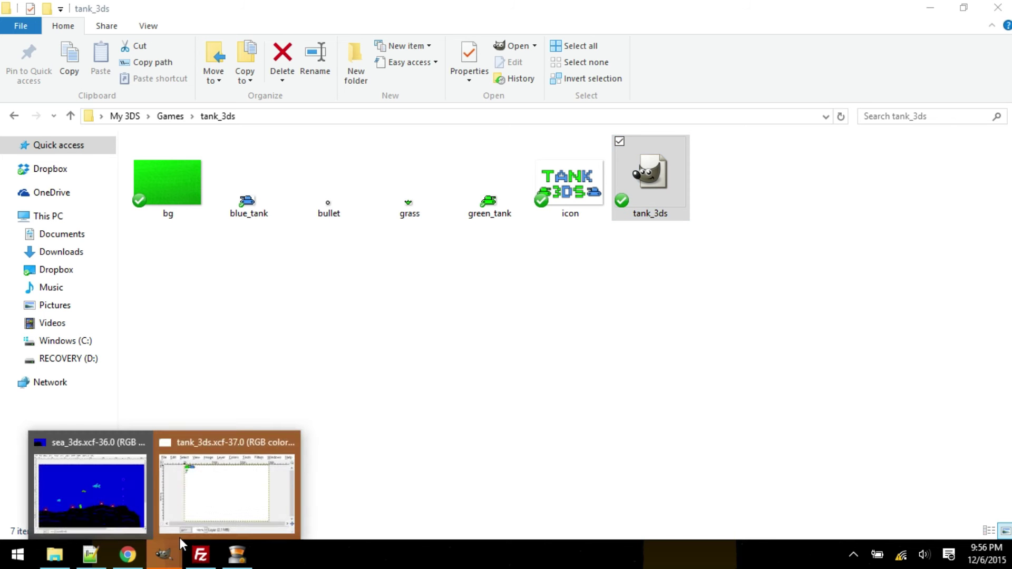
{"action": "left_click", "coordinate": [186, 513]}
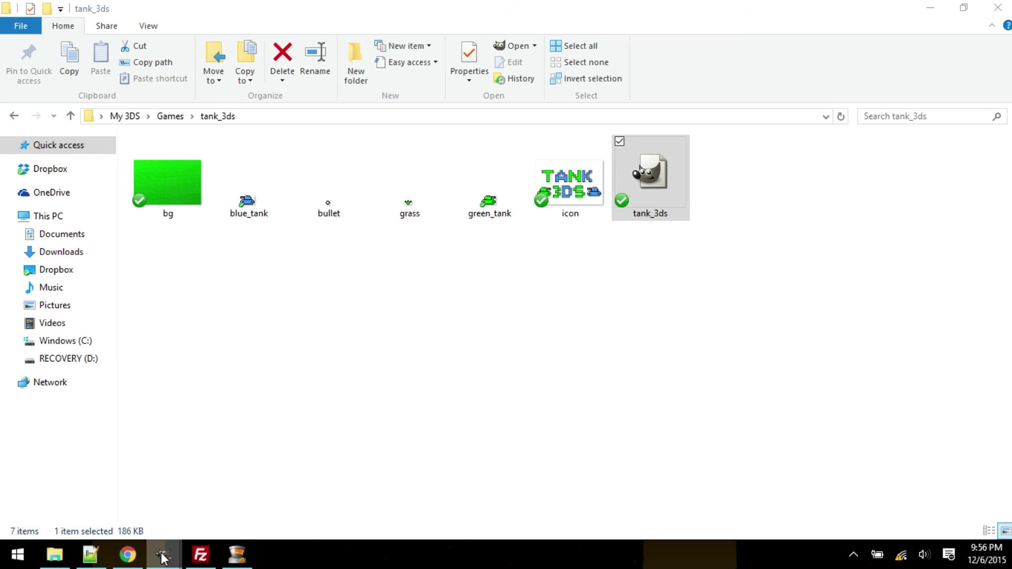
{"action": "mouse_move", "coordinate": [164, 554]}
{"action": "left_click", "coordinate": [235, 490]}
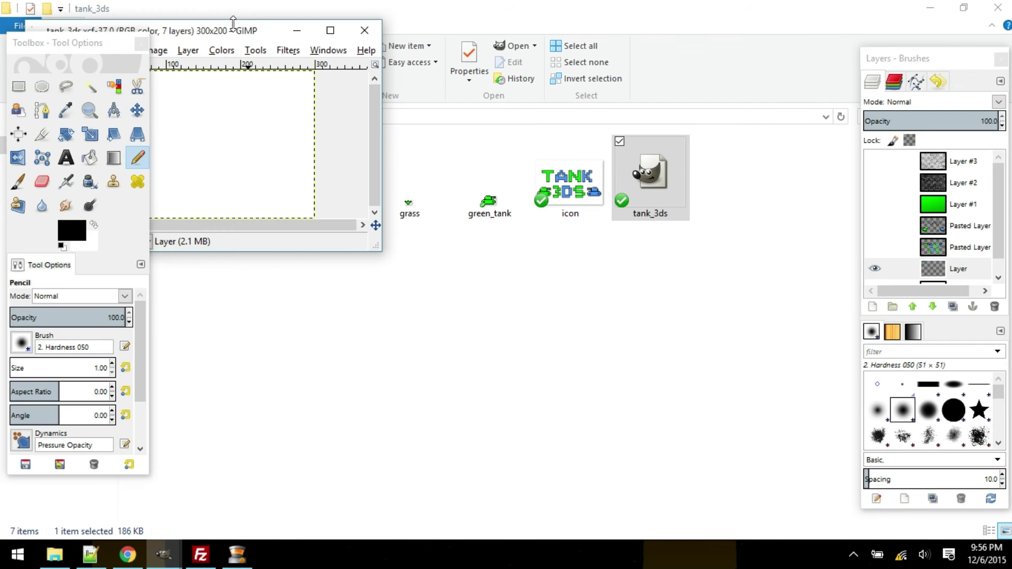
{"action": "left_click_drag", "start_coordinate": [251, 36], "coordinate": [425, 90]}
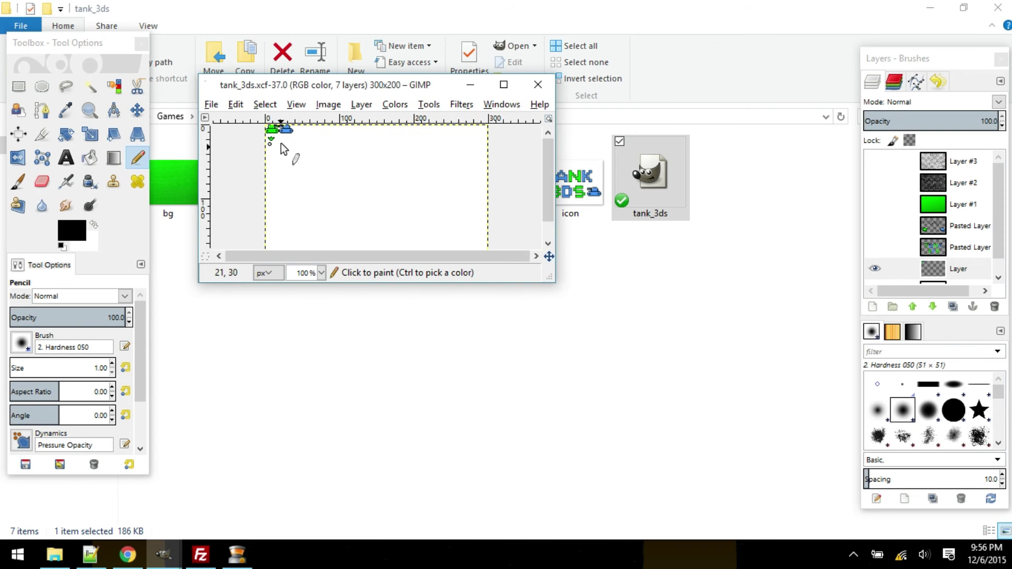
{"action": "left_click", "coordinate": [537, 84]}
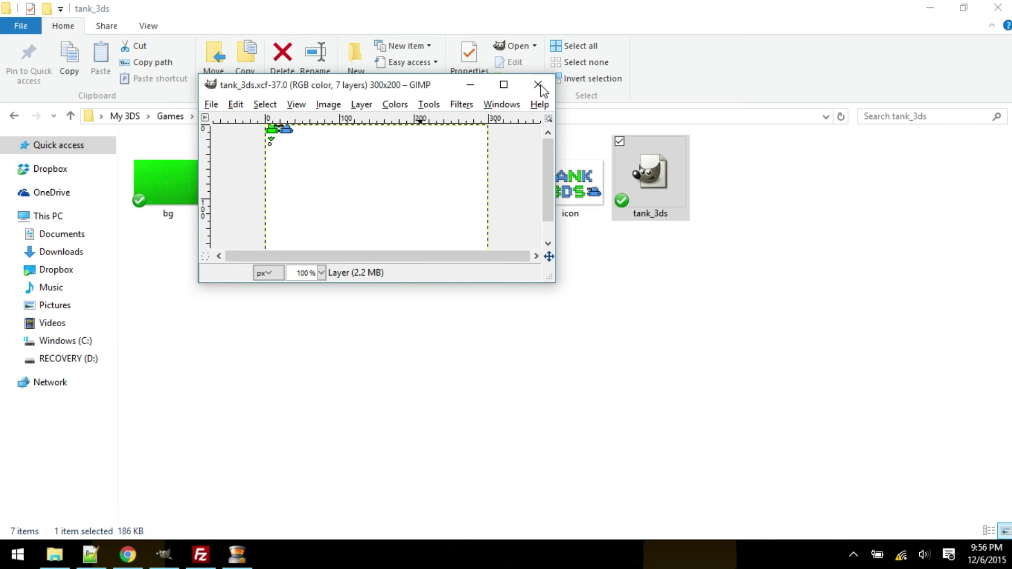
Step: Bring up the open sea_3ds image in GIMP for a look and dismiss its window
{"action": "left_click", "coordinate": [164, 555]}
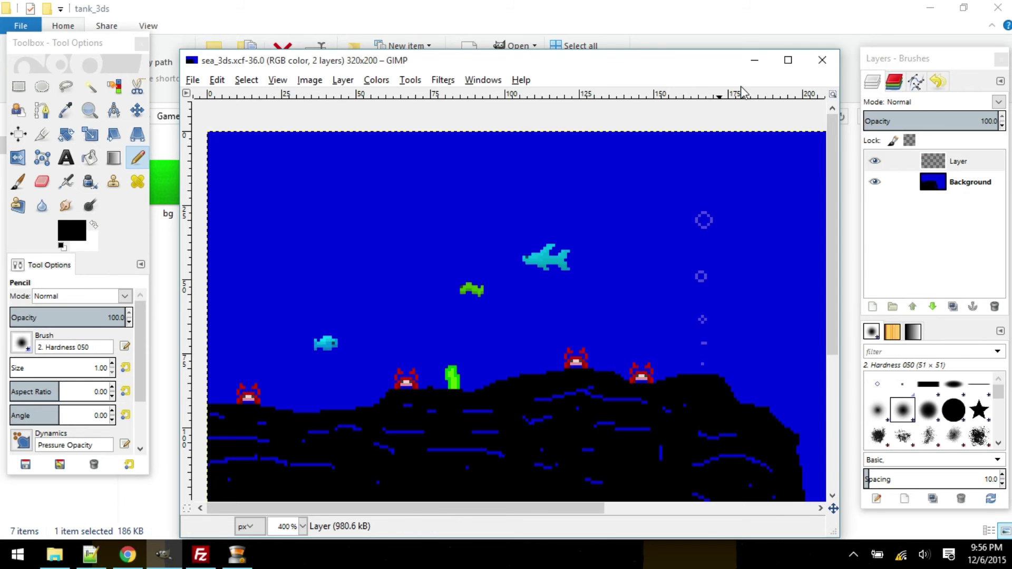
{"action": "left_click", "coordinate": [823, 60]}
{"action": "left_click", "coordinate": [757, 61]}
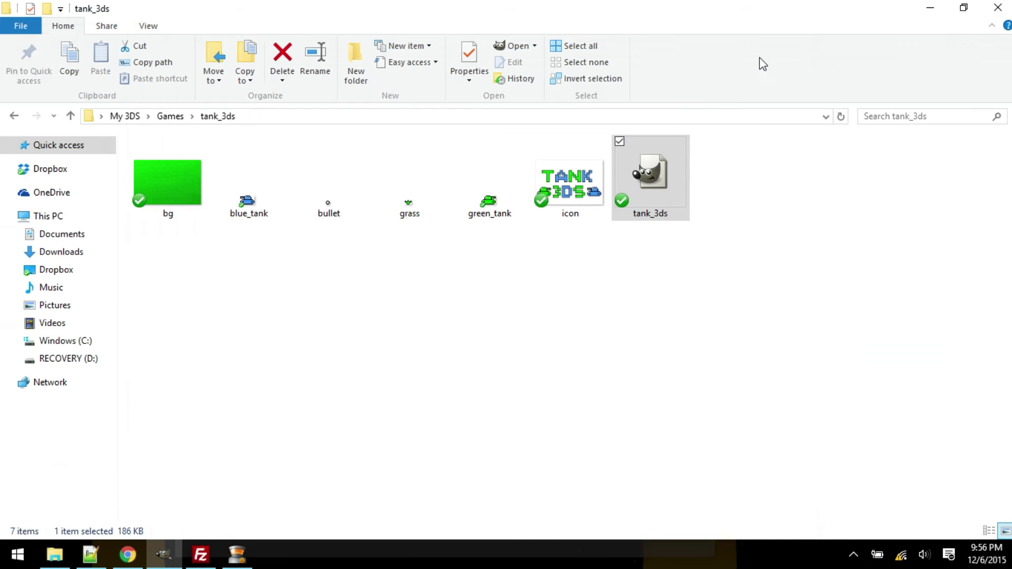
Step: Go to the plain_simple_zombies folder within Games, view its sprites picture enlarged, and close the viewer
{"action": "left_click", "coordinate": [16, 116]}
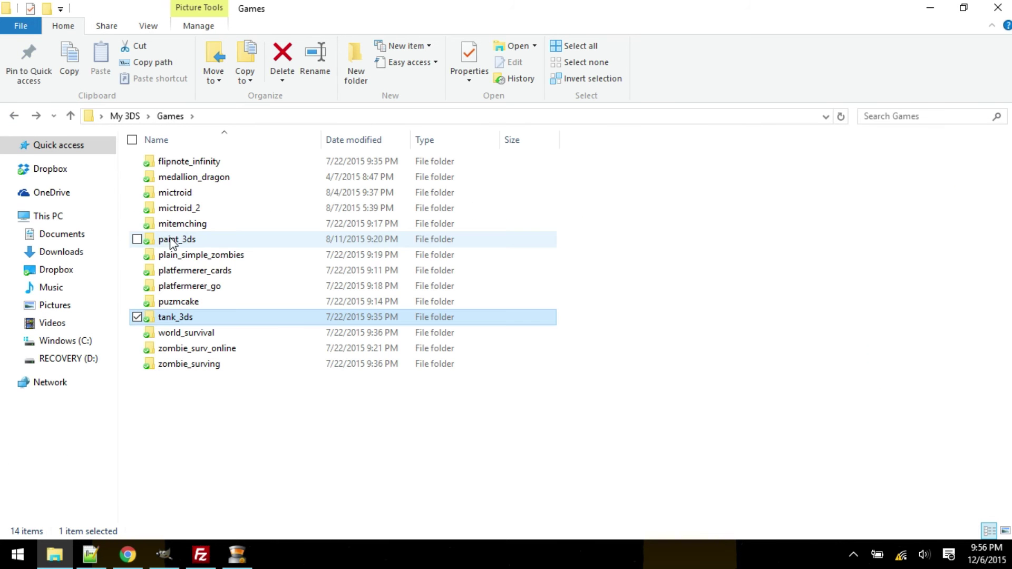
{"action": "double_click", "coordinate": [214, 255]}
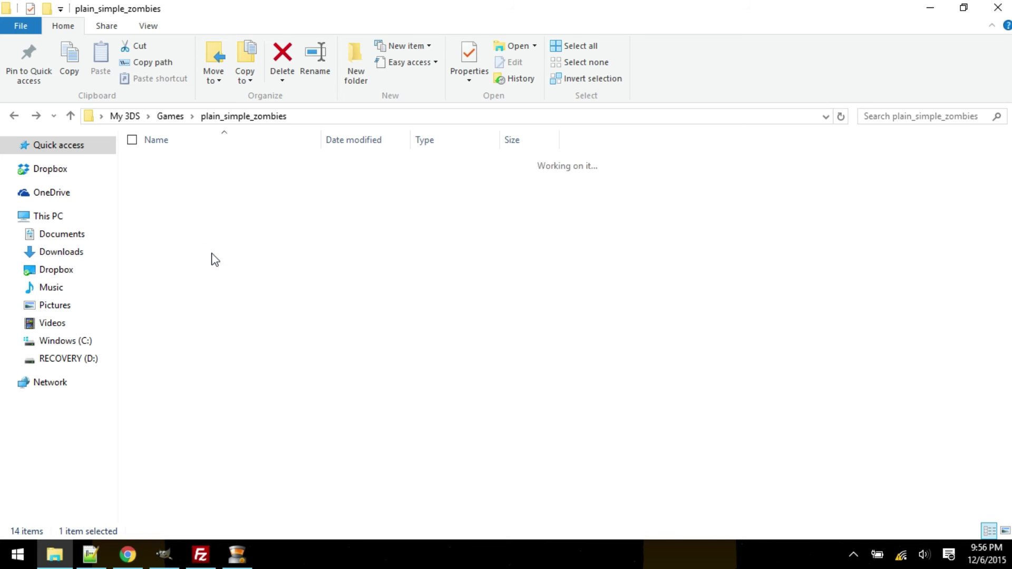
{"action": "double_click", "coordinate": [232, 197]}
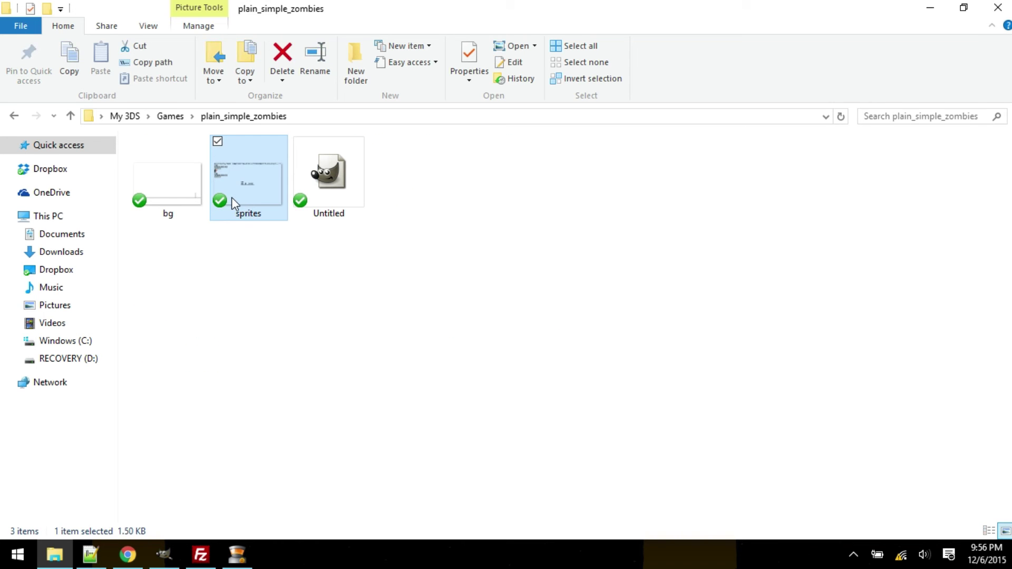
{"action": "scroll", "coordinate": [389, 248], "scroll_direction": "up", "scroll_amount": 3}
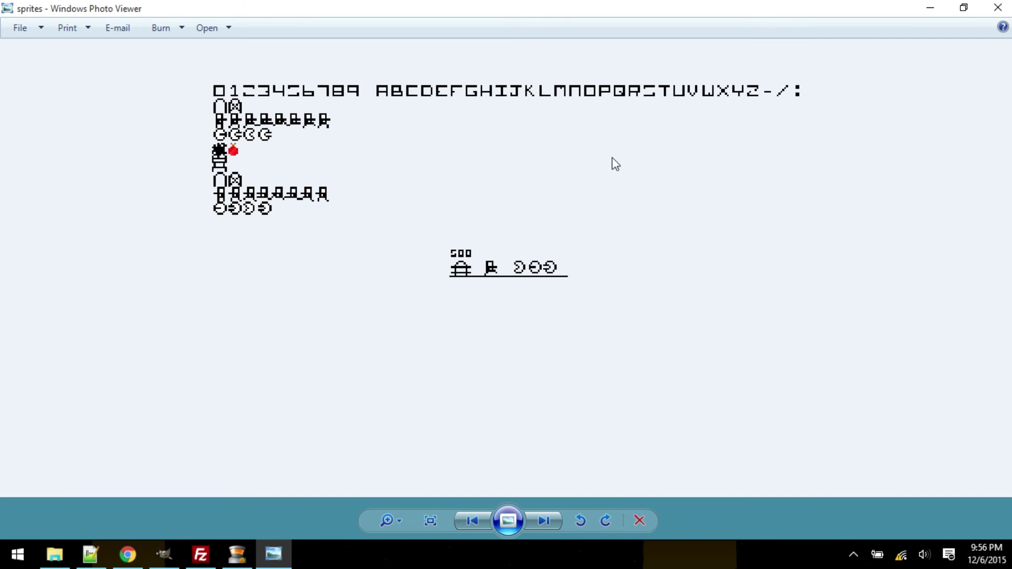
{"action": "left_click", "coordinate": [998, 7]}
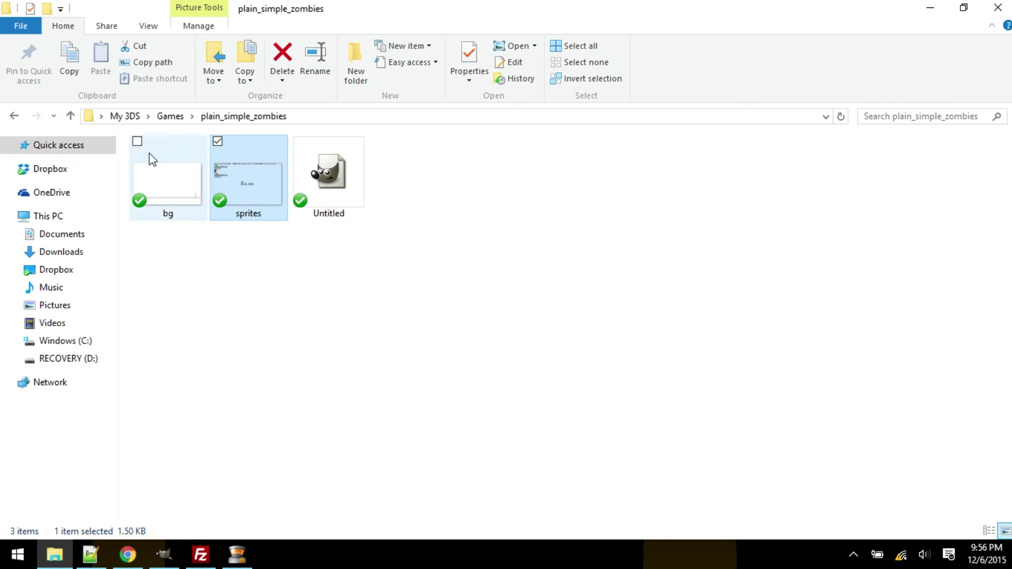
Step: Return to the My 3DS folder and open the shar_blocker folder inside app
{"action": "left_click", "coordinate": [11, 116]}
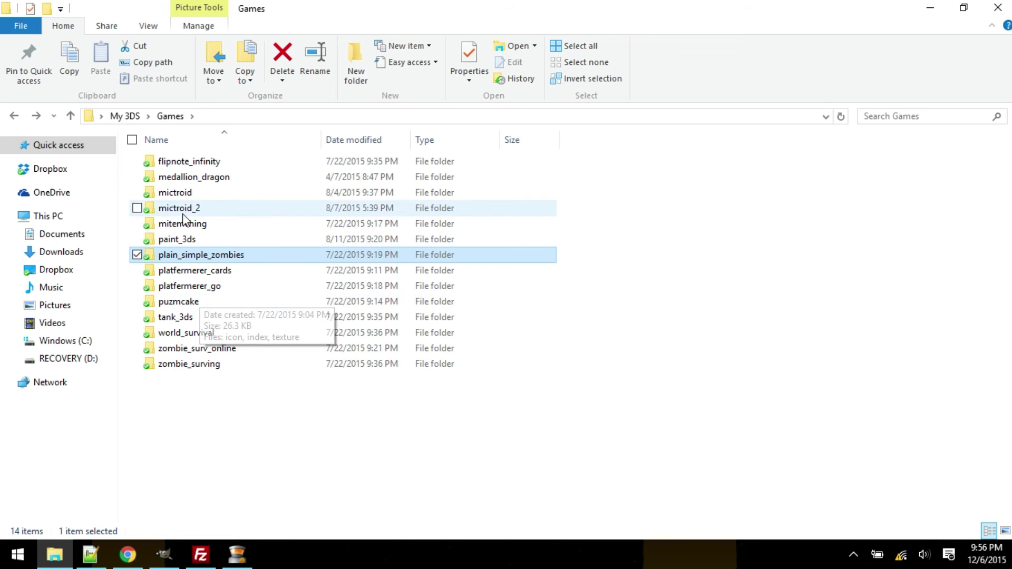
{"action": "left_click", "coordinate": [14, 116]}
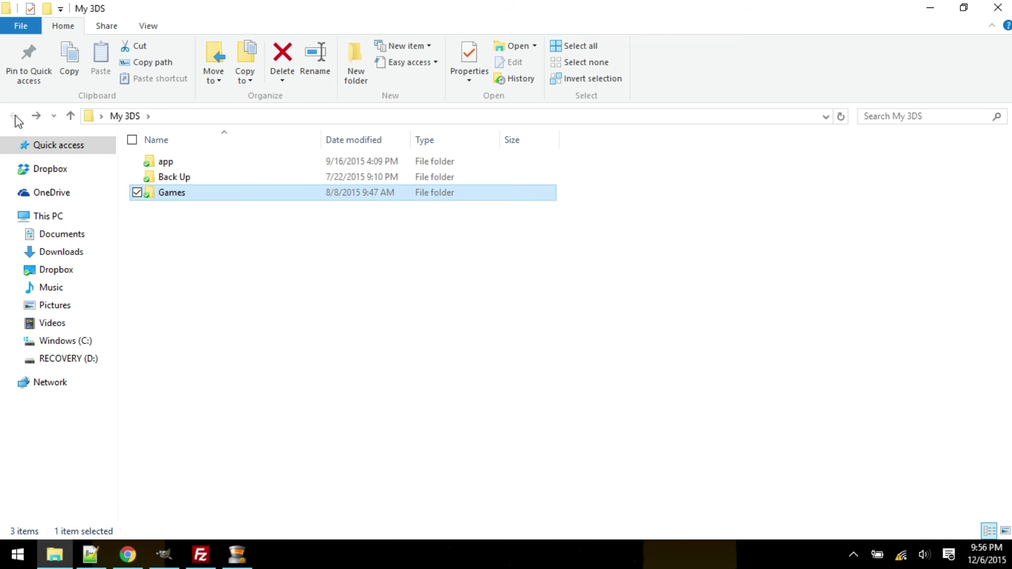
{"action": "left_click", "coordinate": [182, 164]}
{"action": "double_click", "coordinate": [182, 164]}
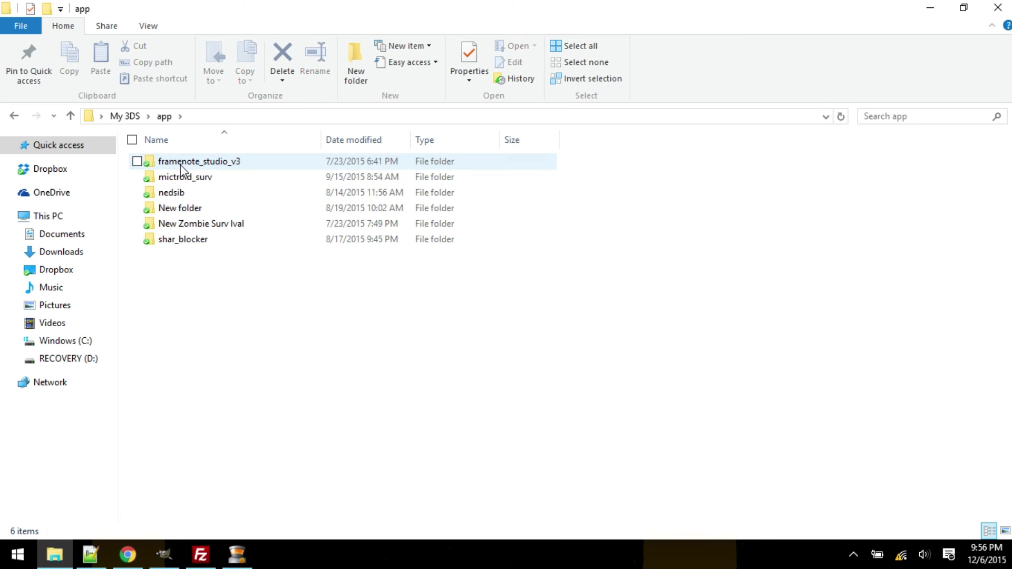
{"action": "double_click", "coordinate": [219, 243]}
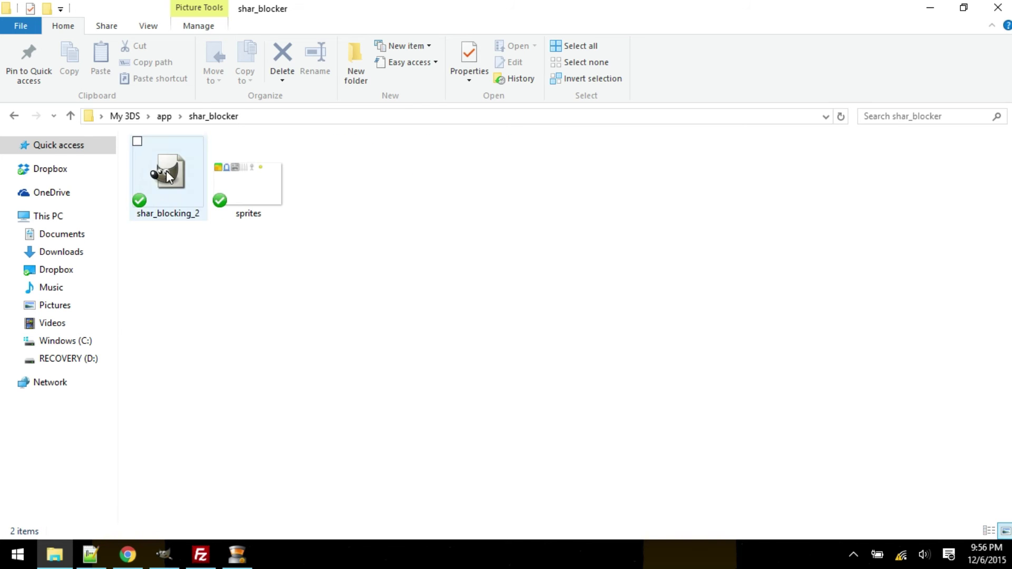
Step: View the shar_blocker sprites picture in Windows Photo Viewer, adjust its magnification, and close the viewer
{"action": "double_click", "coordinate": [220, 166]}
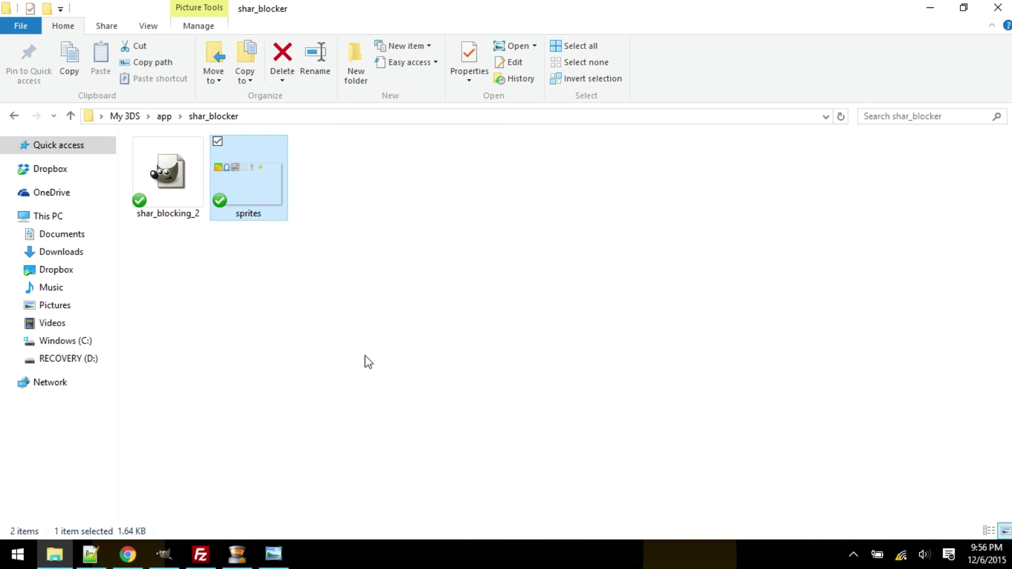
{"action": "left_click", "coordinate": [290, 550]}
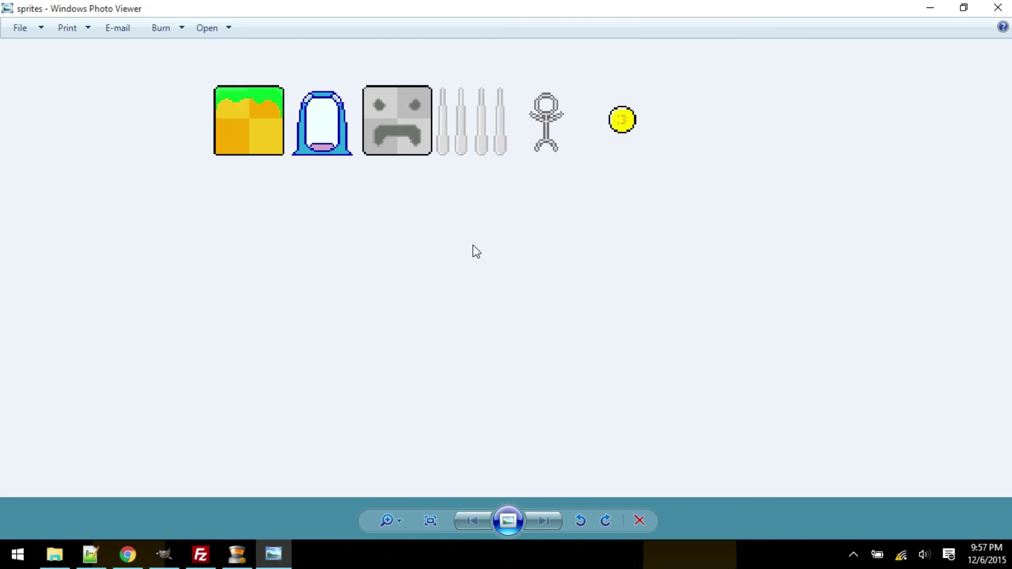
{"action": "scroll", "coordinate": [473, 245], "scroll_direction": "down", "scroll_amount": 1}
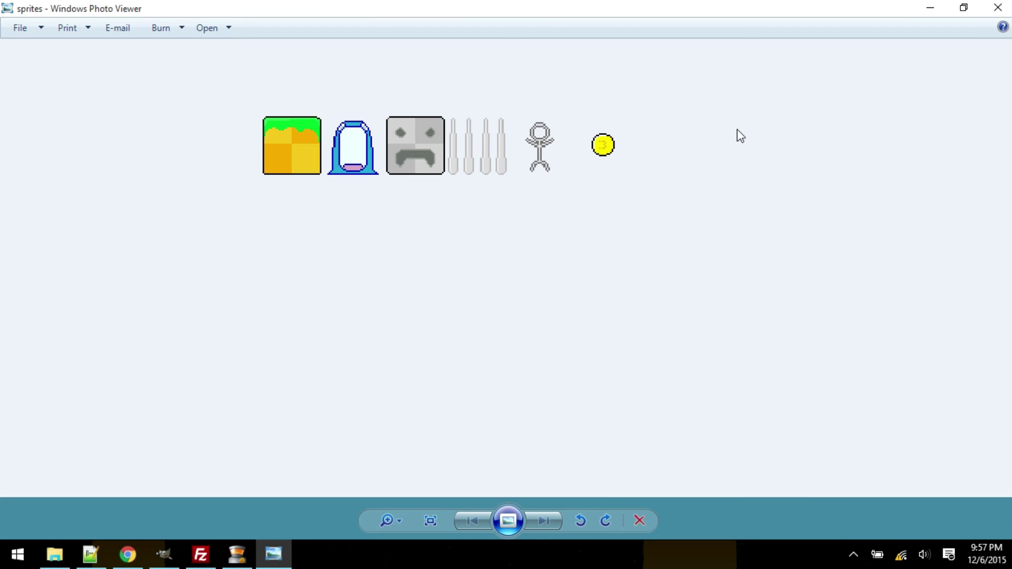
{"action": "left_click", "coordinate": [987, 17]}
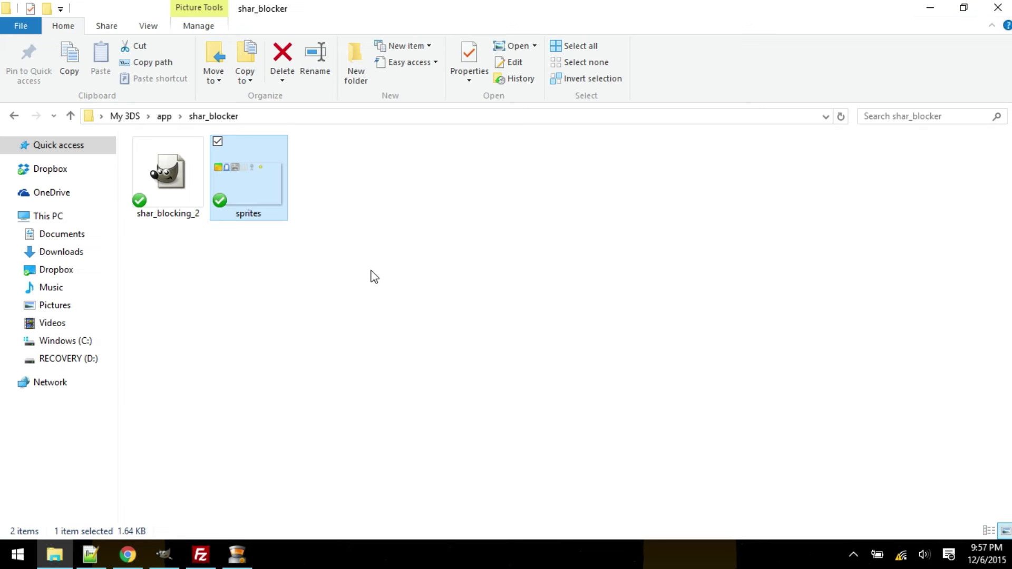
Step: Minimize the folder and Chrome windows to glance at the desktop, and restore the shar_blocker folder window
{"action": "left_click", "coordinate": [928, 9]}
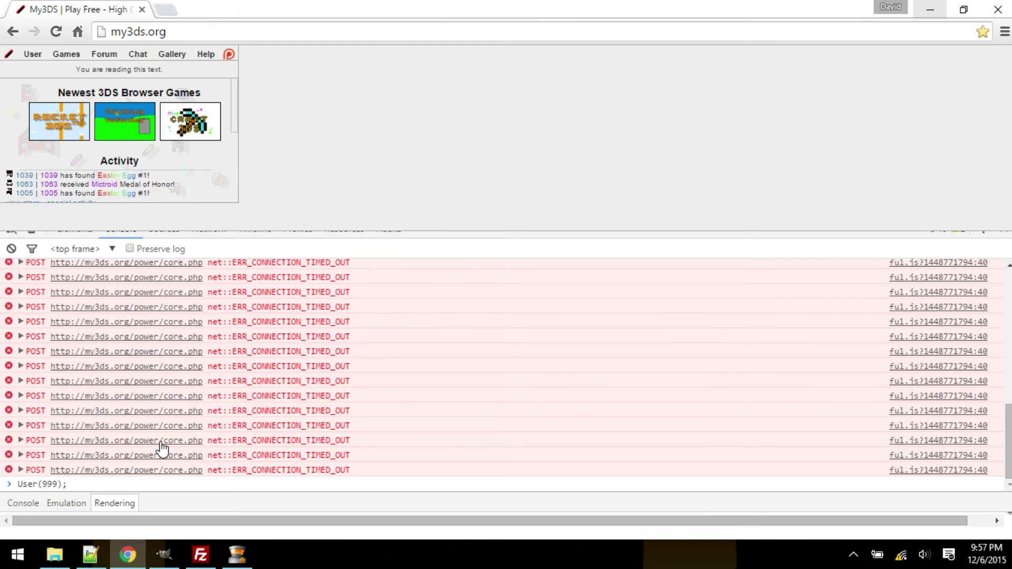
{"action": "left_click", "coordinate": [129, 557]}
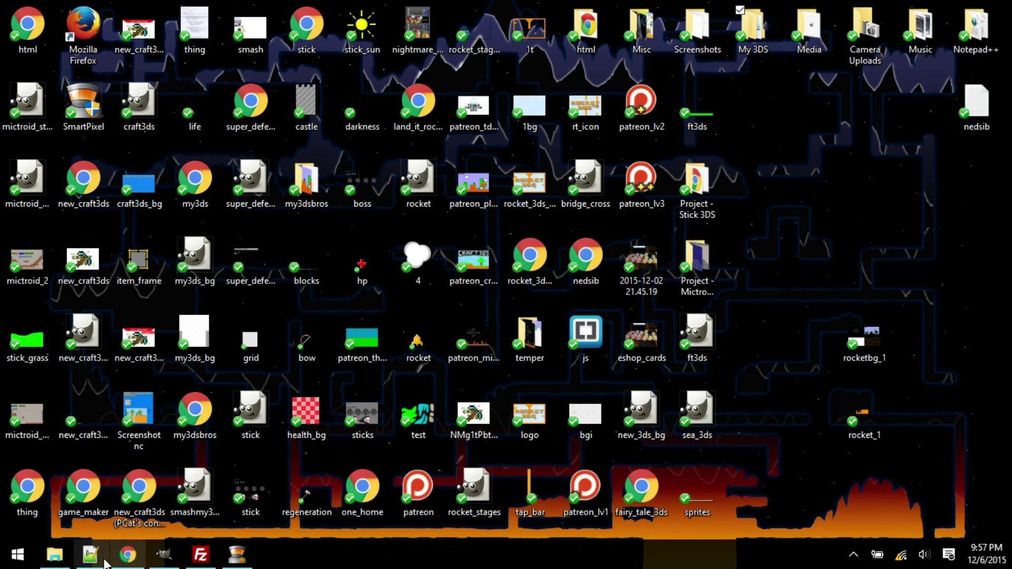
{"action": "left_click", "coordinate": [55, 555]}
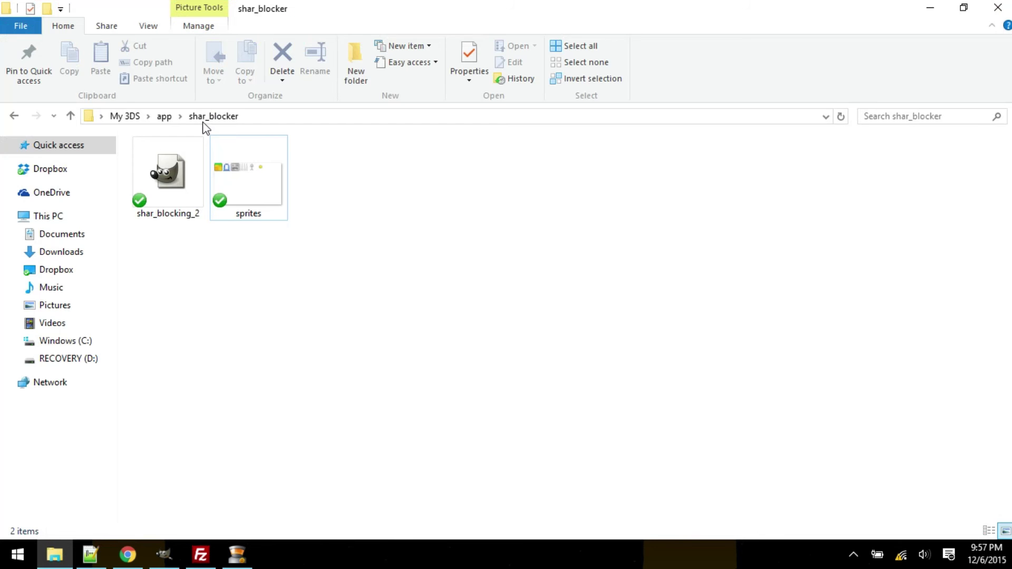
Step: Go back from shar_blocker to the My 3DS folder and close its window
{"action": "left_click", "coordinate": [13, 115]}
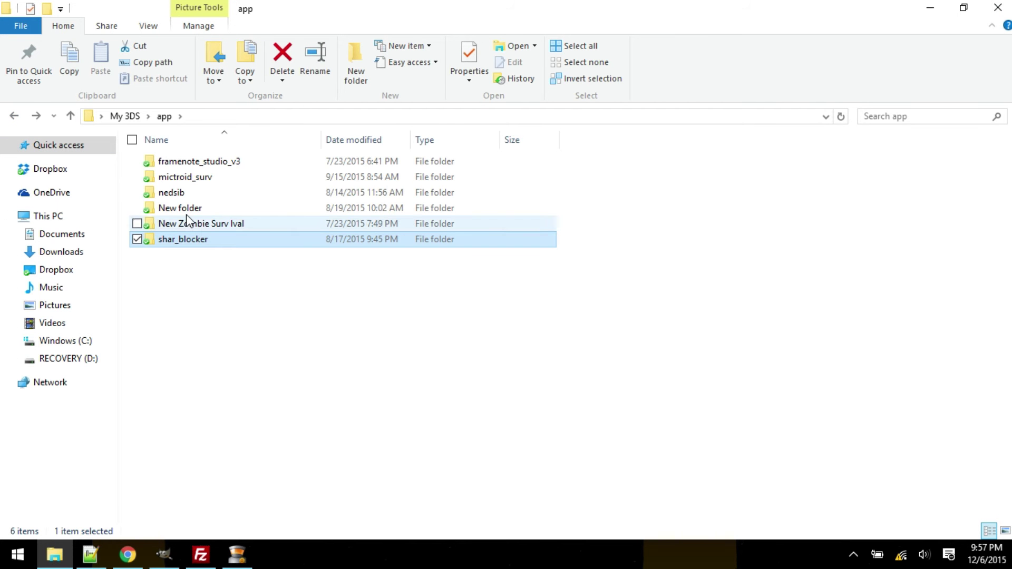
{"action": "left_click", "coordinate": [13, 116]}
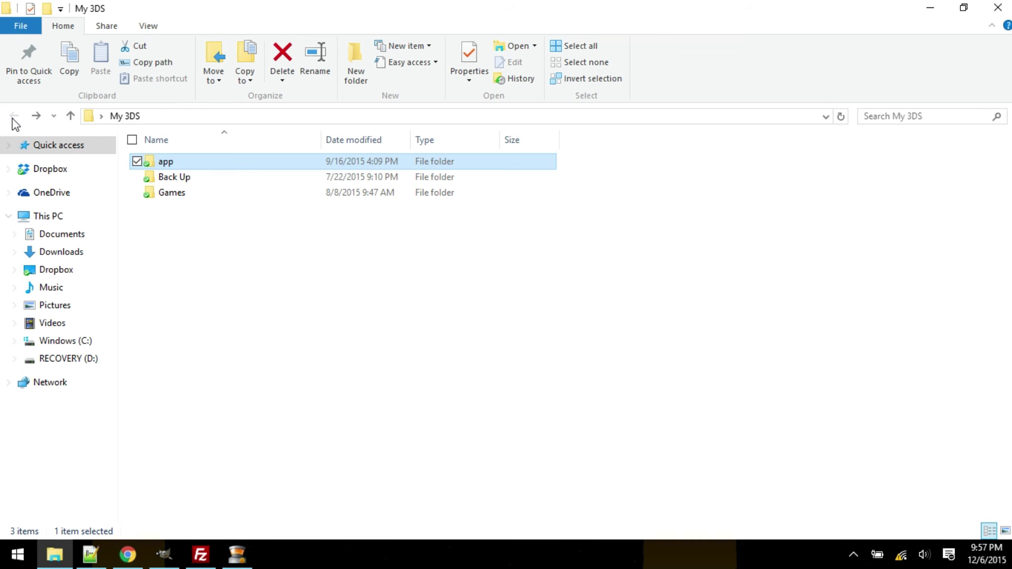
{"action": "left_click", "coordinate": [998, 8]}
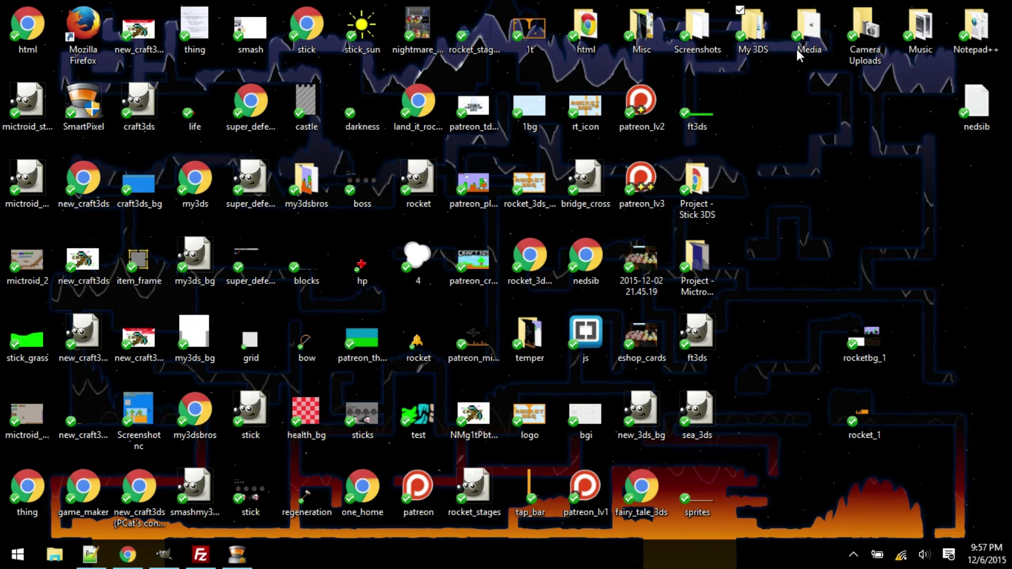
Step: Open the Gimp folder inside the desktop's Media folder and look through its image files
{"action": "double_click", "coordinate": [806, 41]}
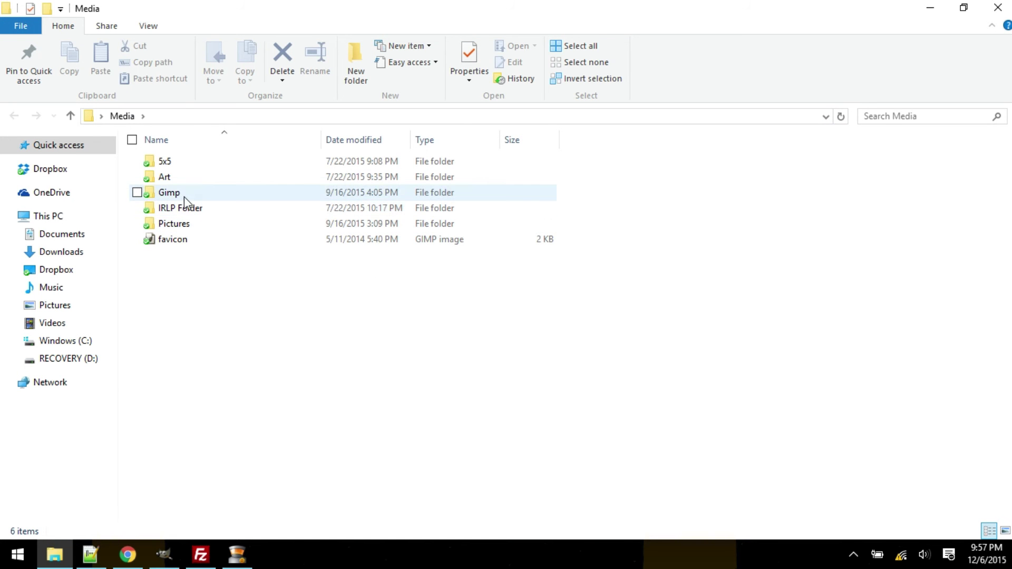
{"action": "double_click", "coordinate": [174, 192]}
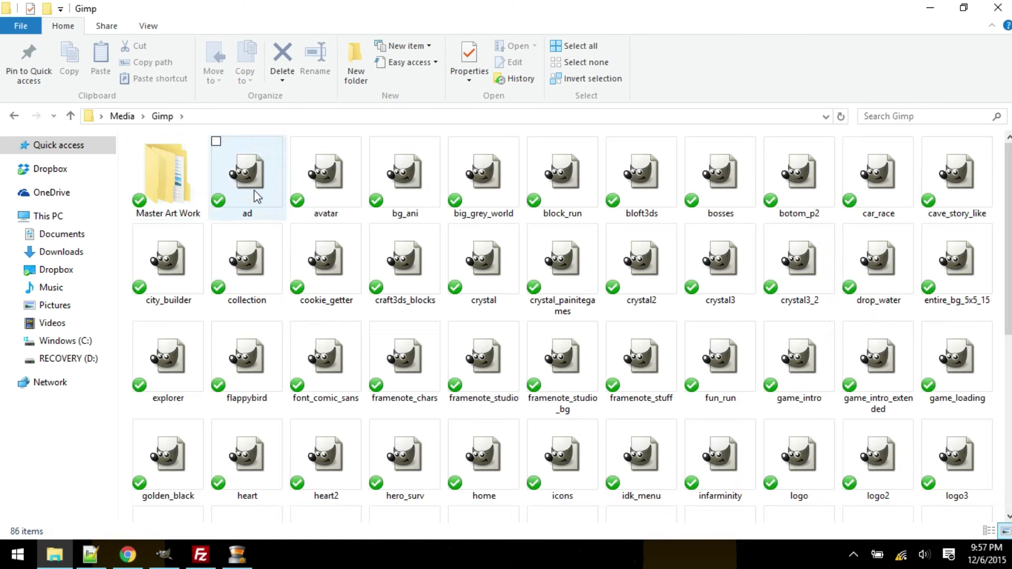
{"action": "left_click", "coordinate": [284, 217]}
{"action": "scroll", "coordinate": [332, 308], "scroll_direction": "down", "scroll_amount": 5}
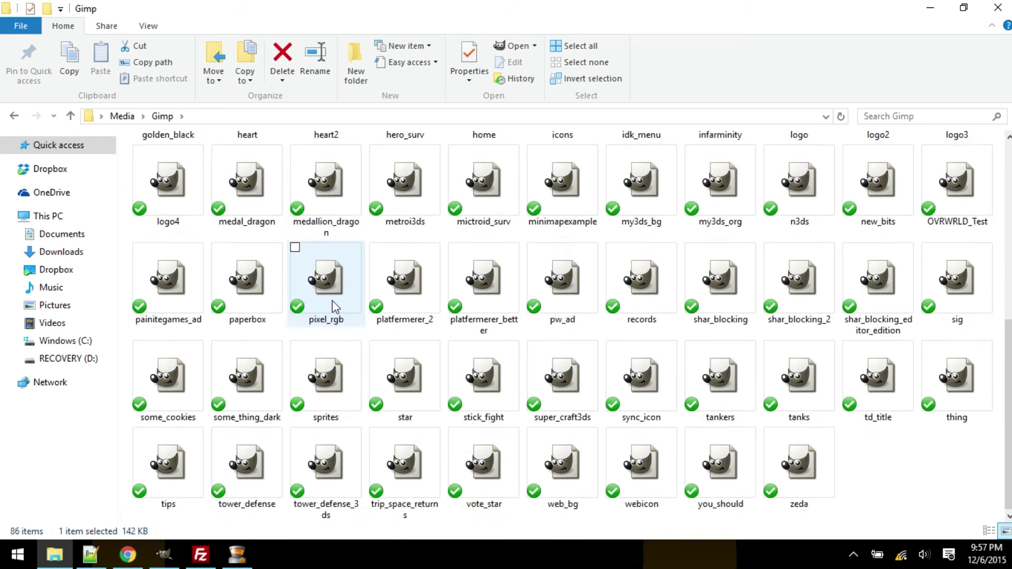
{"action": "scroll", "coordinate": [338, 349], "scroll_direction": "up", "scroll_amount": 5}
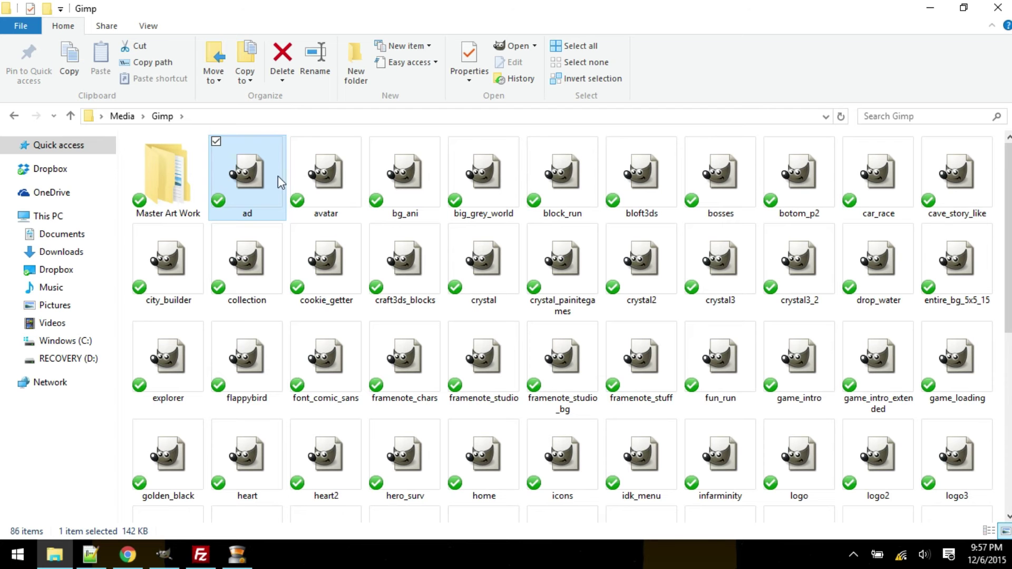
Step: Open the ad image in GIMP and hide its five uppermost layers one by one to view the banner variants
{"action": "left_click", "coordinate": [168, 556]}
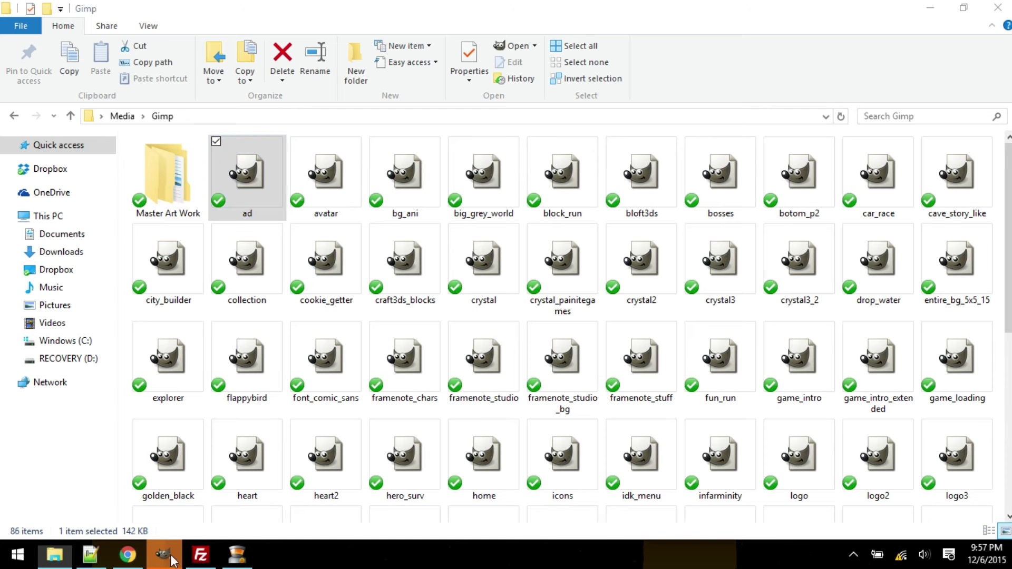
{"action": "double_click", "coordinate": [247, 174]}
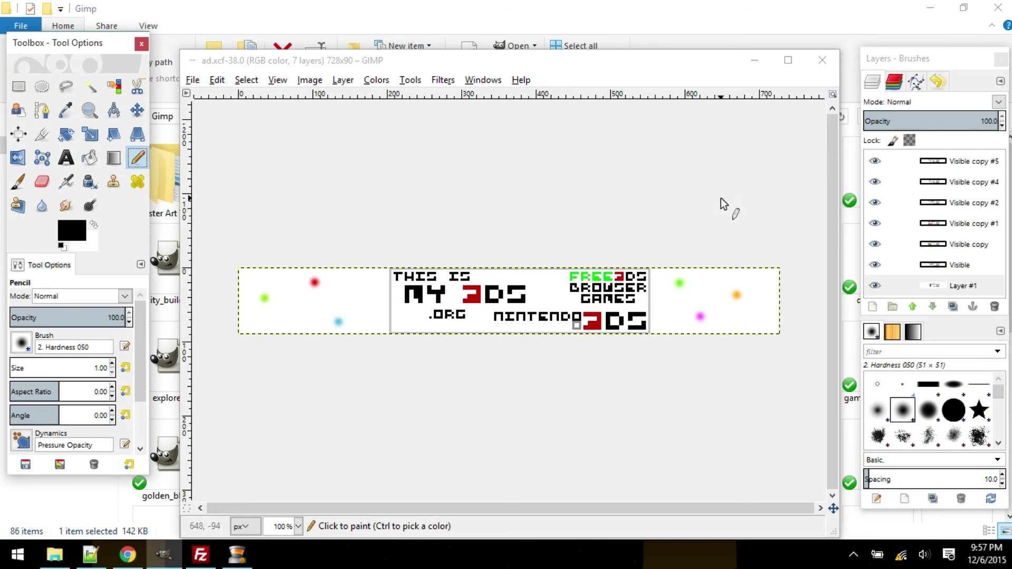
{"action": "left_click", "coordinate": [875, 161]}
{"action": "left_click", "coordinate": [876, 182]}
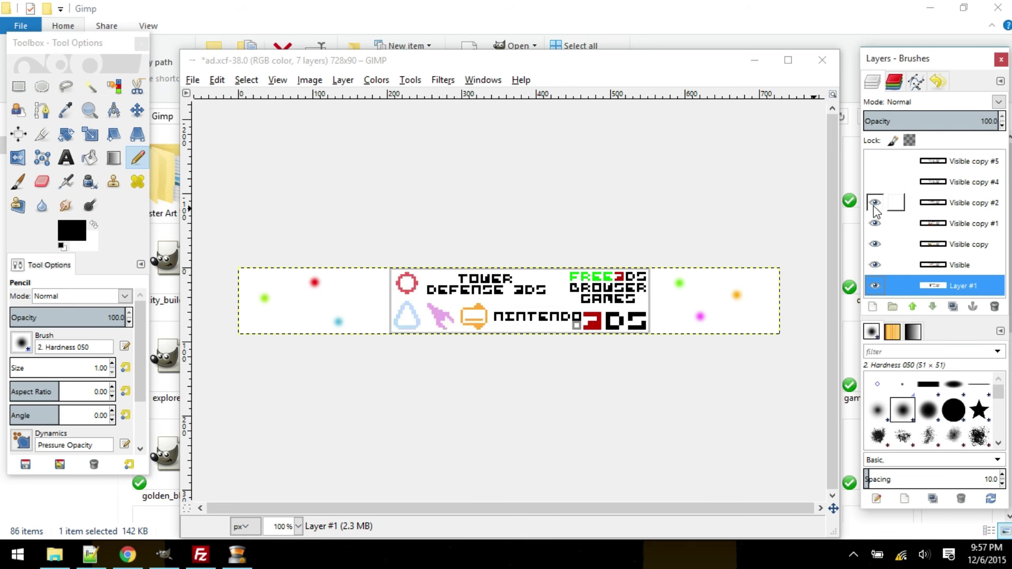
{"action": "left_click", "coordinate": [875, 202]}
{"action": "left_click", "coordinate": [875, 223]}
{"action": "left_click", "coordinate": [875, 243]}
Step: Close the ad image without saving its changes and minimize the empty GIMP window
{"action": "left_click", "coordinate": [822, 60]}
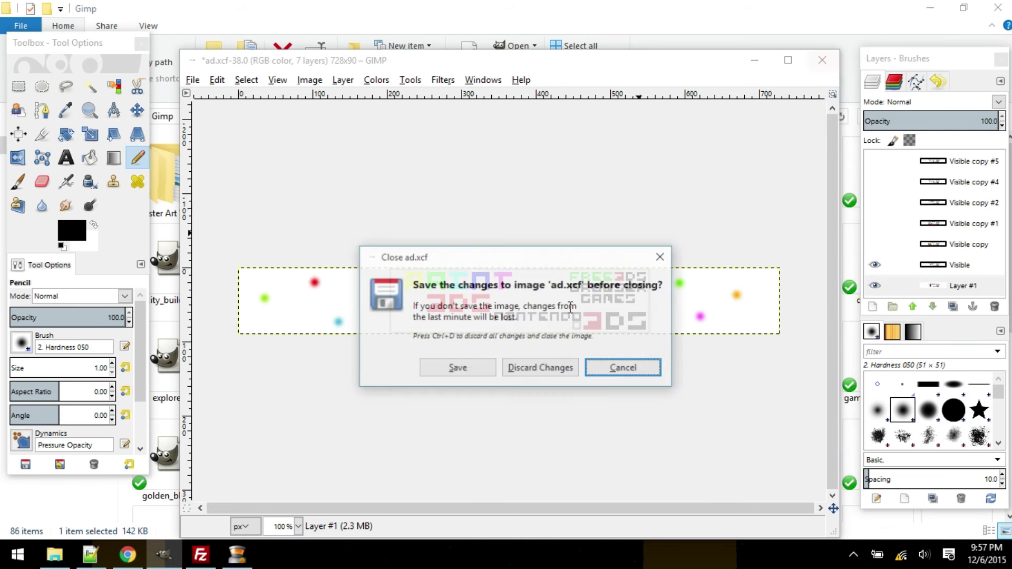
{"action": "left_click", "coordinate": [527, 369]}
{"action": "left_click", "coordinate": [757, 68]}
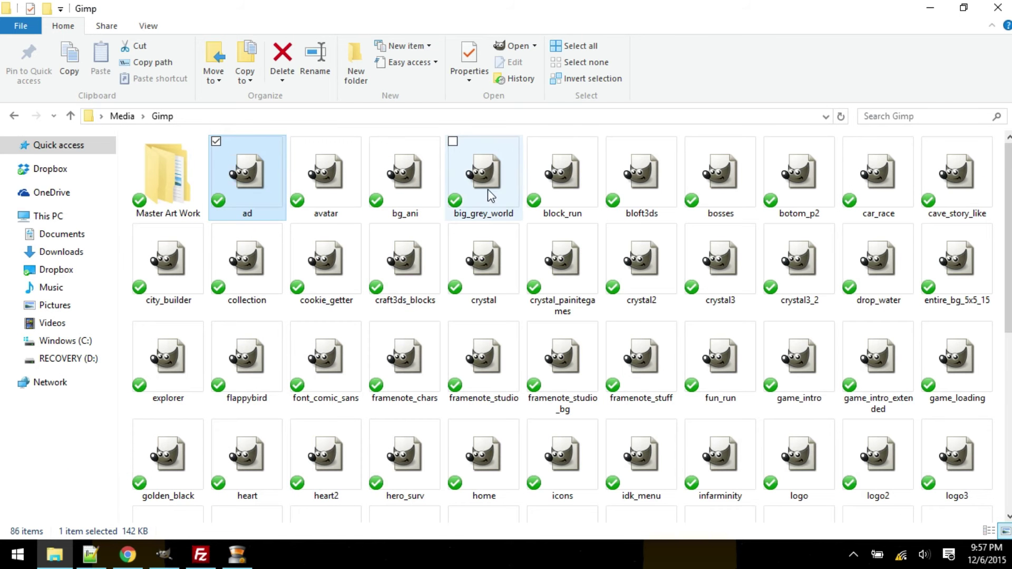
Step: Open the bosses image in GIMP and toggle the visibility of its drawing layers to inspect the shapes
{"action": "left_click", "coordinate": [716, 197]}
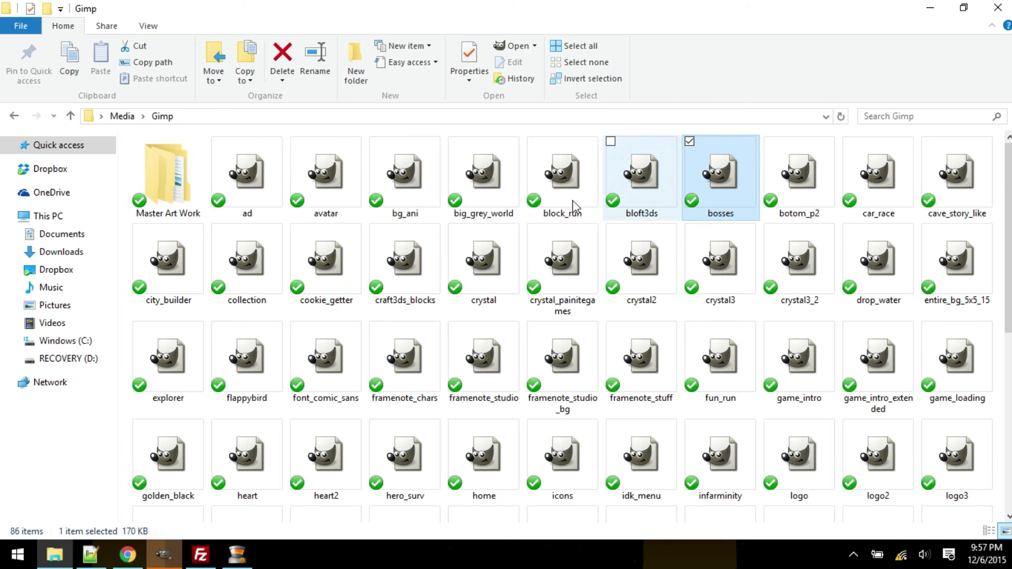
{"action": "left_click", "coordinate": [174, 559]}
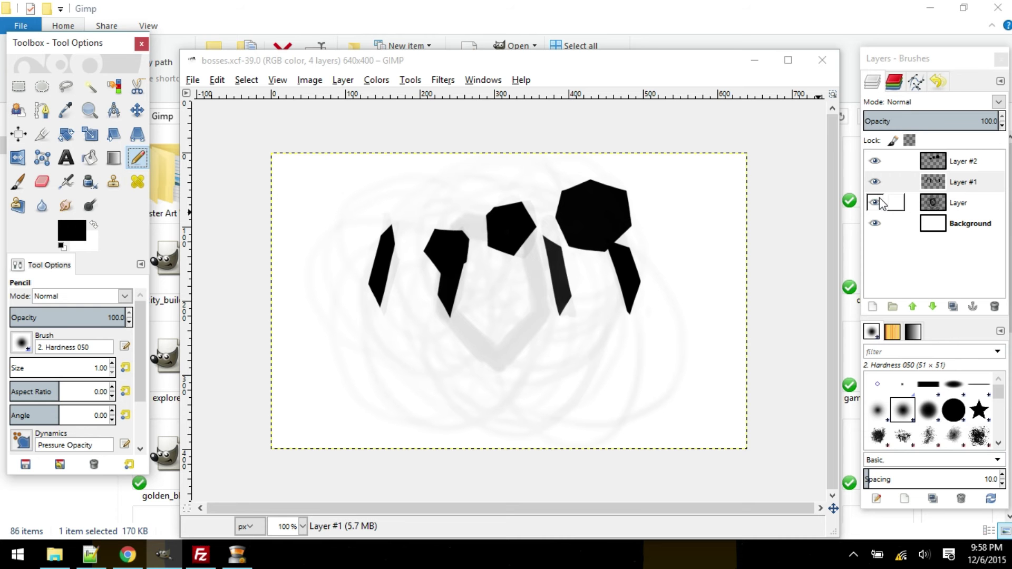
{"action": "left_click", "coordinate": [876, 182], "text": "shift"}
{"action": "left_click", "coordinate": [876, 183], "text": "shift"}
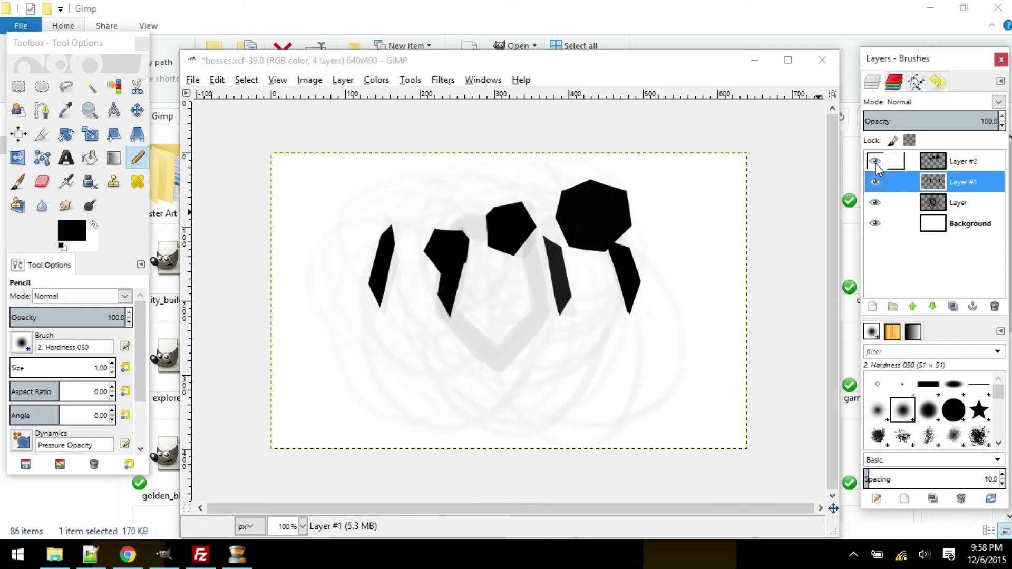
{"action": "left_click", "coordinate": [876, 182]}
{"action": "left_click", "coordinate": [876, 183]}
{"action": "left_click", "coordinate": [875, 202]}
{"action": "left_click", "coordinate": [875, 202]}
{"action": "left_click", "coordinate": [802, 165]}
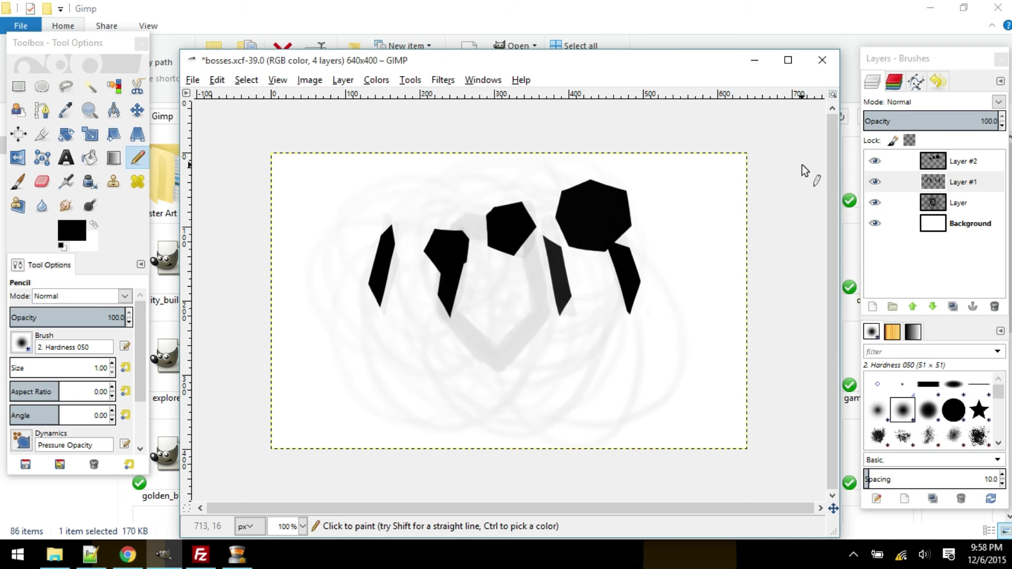
Step: Close the bosses image, discarding the changes, and minimize GIMP to return to the Gimp folder
{"action": "left_click", "coordinate": [822, 59]}
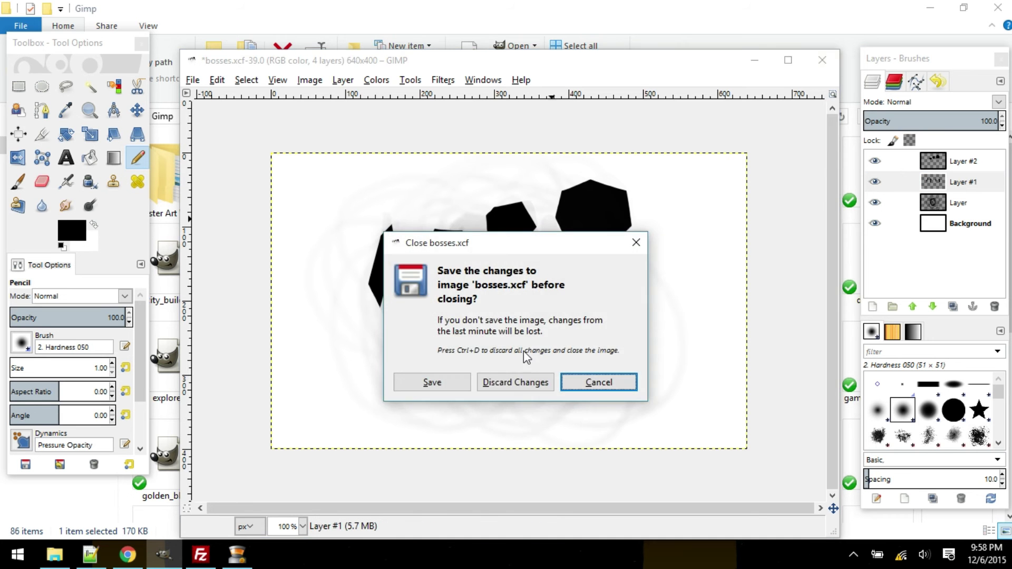
{"action": "left_click", "coordinate": [519, 382]}
{"action": "left_click", "coordinate": [755, 61]}
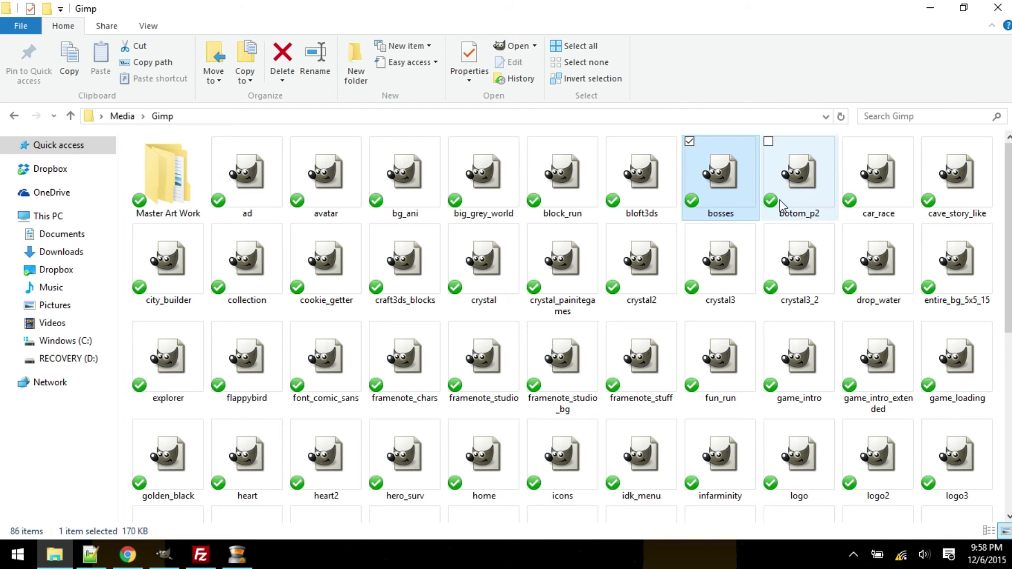
Step: Open the botom_p2 image in GIMP and examine its circles and hearts up close, toggling Layer #1 off and on
{"action": "left_click", "coordinate": [803, 182]}
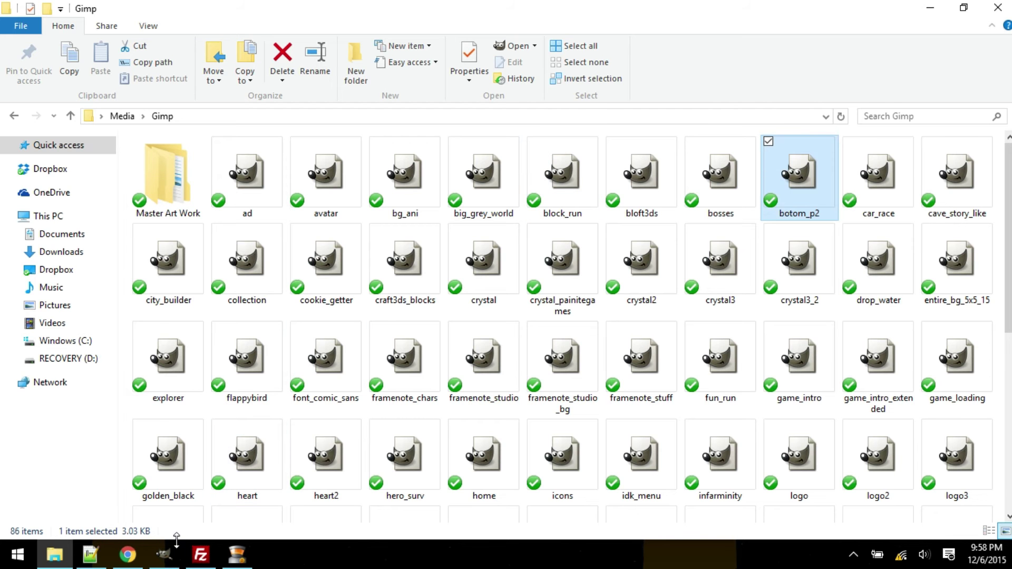
{"action": "left_click", "coordinate": [165, 553]}
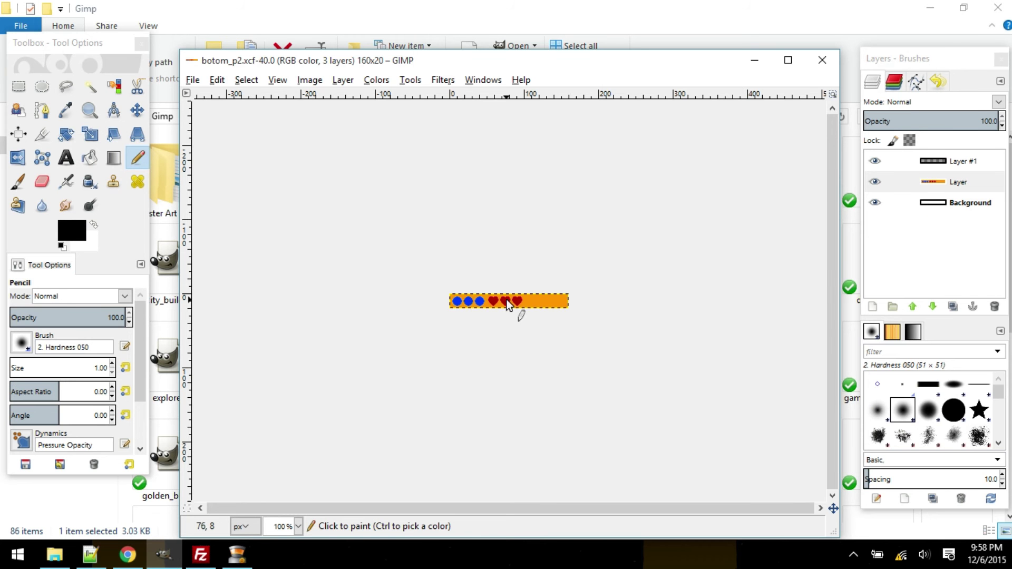
{"action": "scroll", "coordinate": [499, 304], "scroll_direction": "up", "scroll_amount": 4}
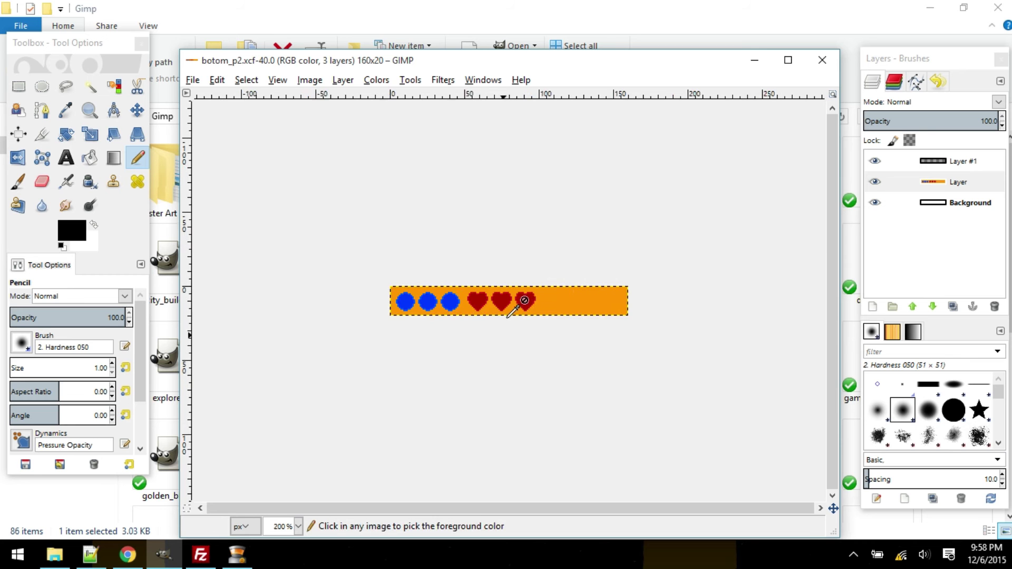
{"action": "left_click", "coordinate": [876, 164]}
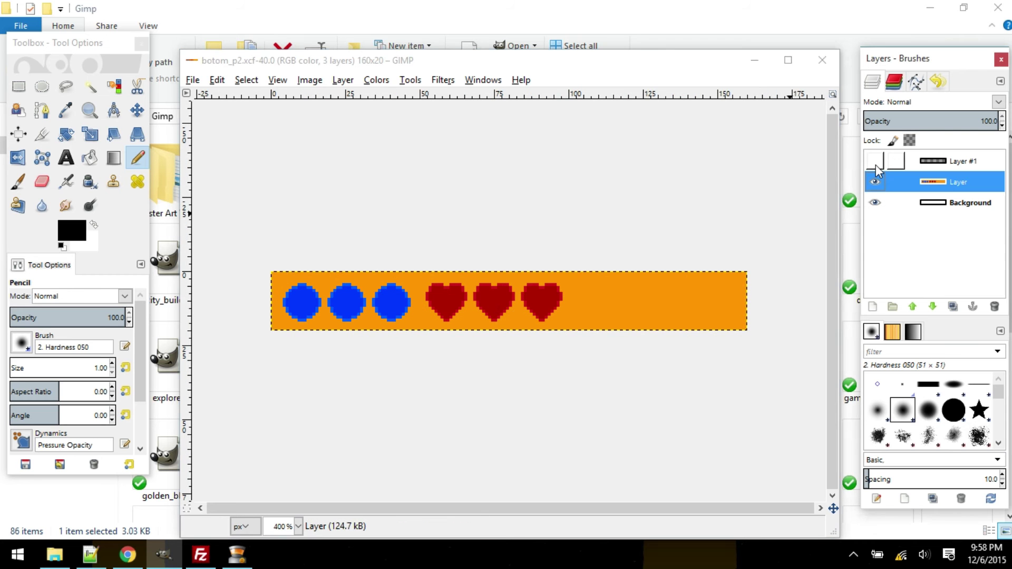
{"action": "left_click", "coordinate": [876, 161]}
{"action": "scroll", "coordinate": [444, 290], "scroll_direction": "down", "scroll_amount": 3}
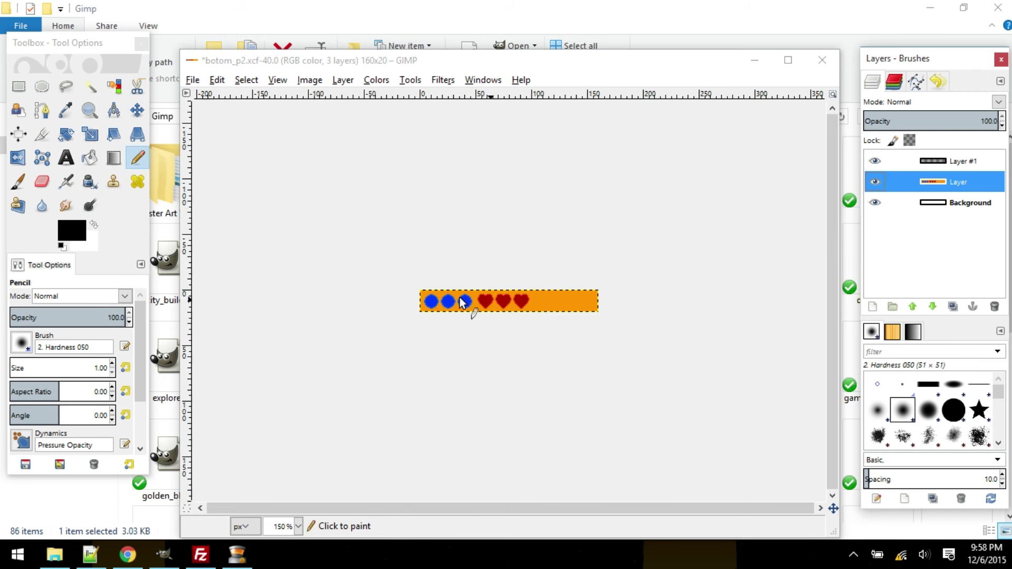
{"action": "scroll", "coordinate": [517, 286], "scroll_direction": "up", "scroll_amount": 2}
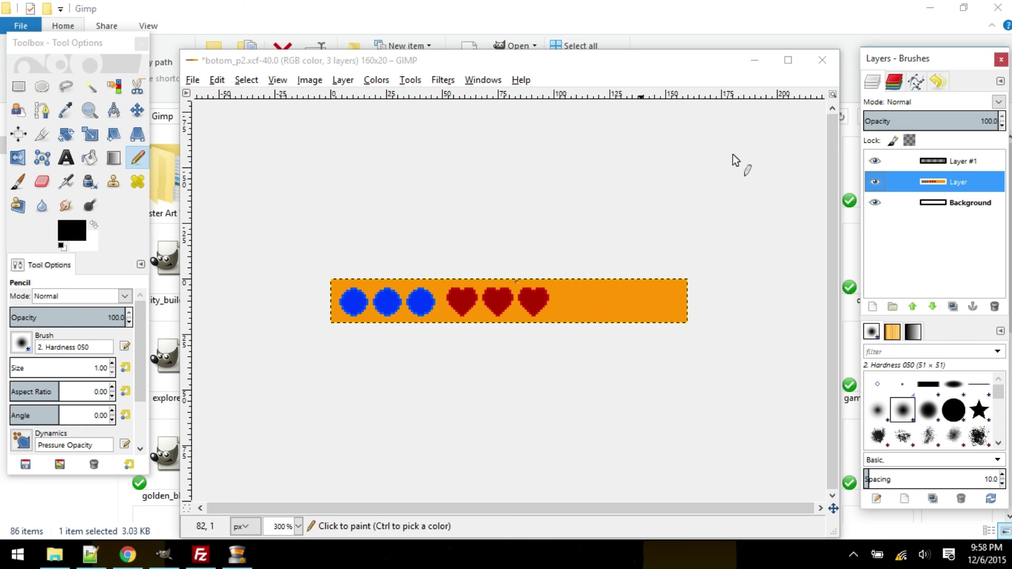
Step: Close the botom_p2 image with its changes discarded and minimize GIMP
{"action": "left_click", "coordinate": [816, 67]}
{"action": "left_click", "coordinate": [517, 372]}
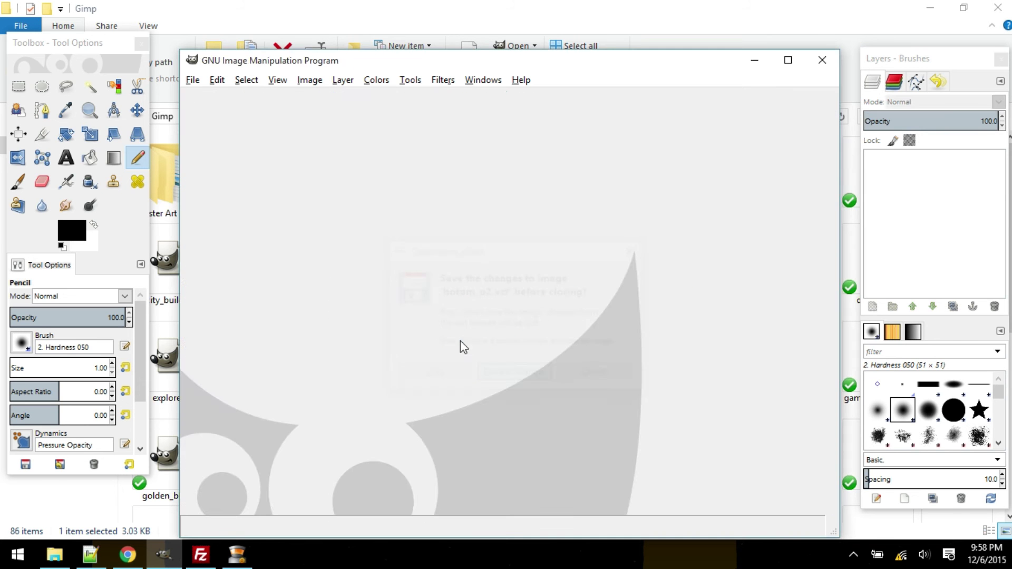
{"action": "left_click", "coordinate": [754, 60]}
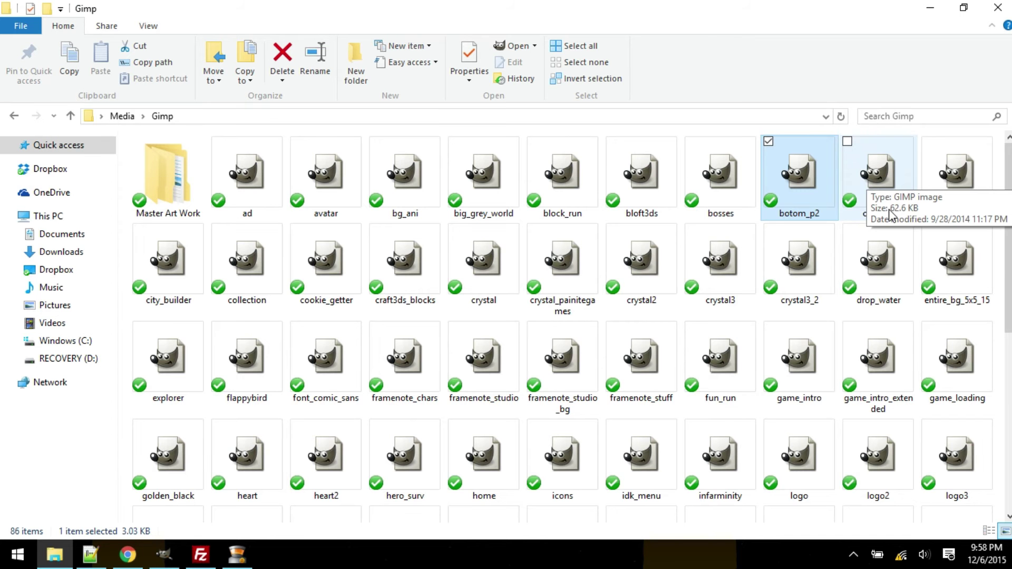
Step: Open the car_race image from the Gimp folder and view it in GIMP at 300% magnification
{"action": "left_click", "coordinate": [879, 192]}
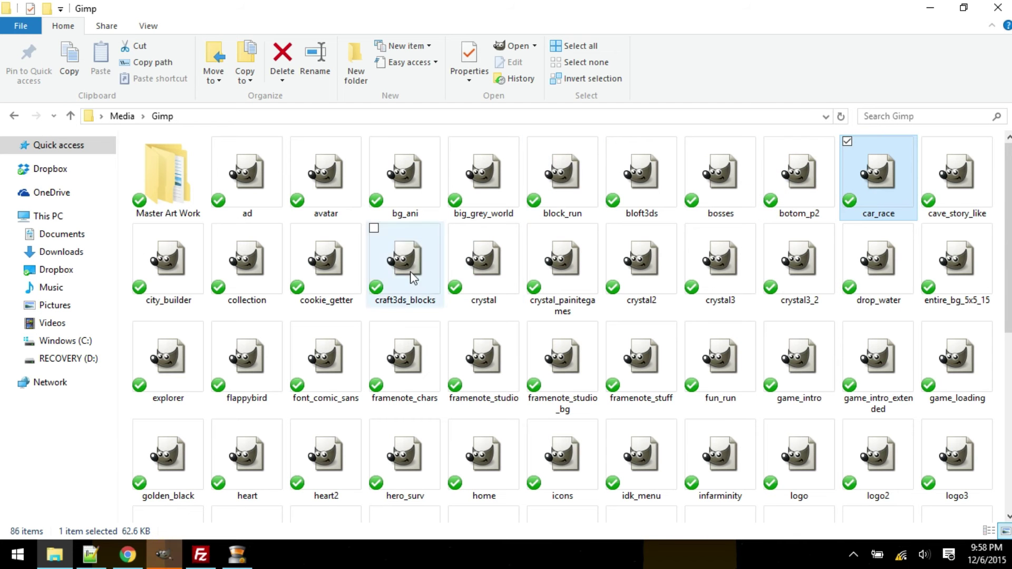
{"action": "key", "text": "super+d"}
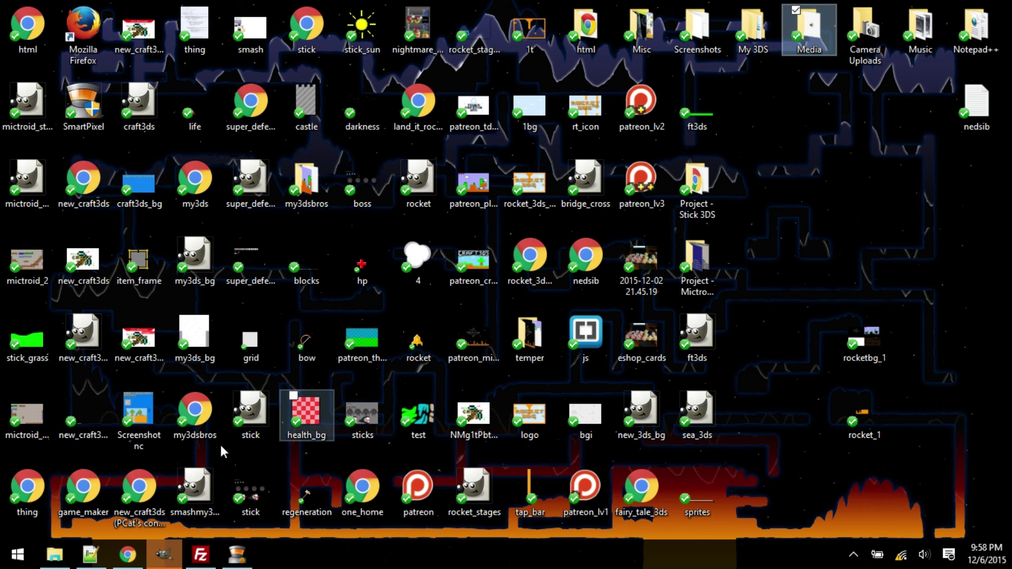
{"action": "left_click", "coordinate": [164, 555]}
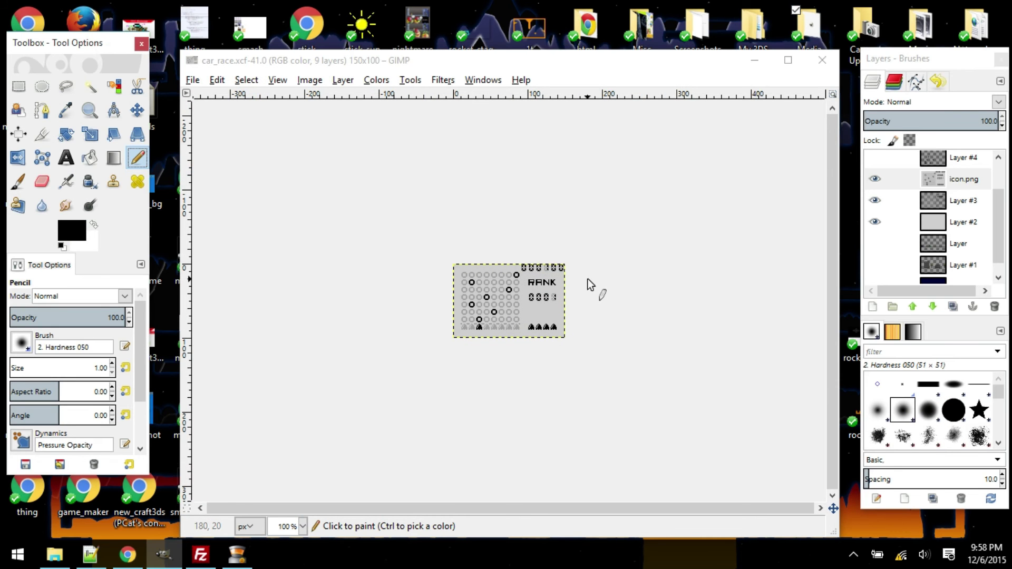
{"action": "scroll", "coordinate": [571, 279], "scroll_direction": "up", "scroll_amount": 3}
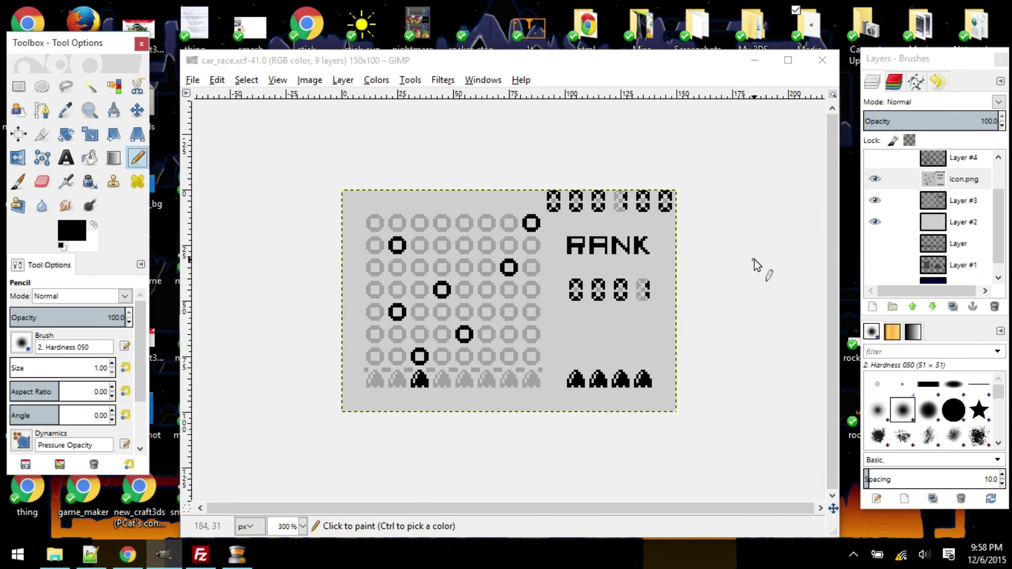
Step: Show Layer #1 and Layer in car_race and hide Layer #2, Layer #3 and icon.png to view the street scene
{"action": "left_click", "coordinate": [879, 268]}
{"action": "left_click", "coordinate": [875, 244]}
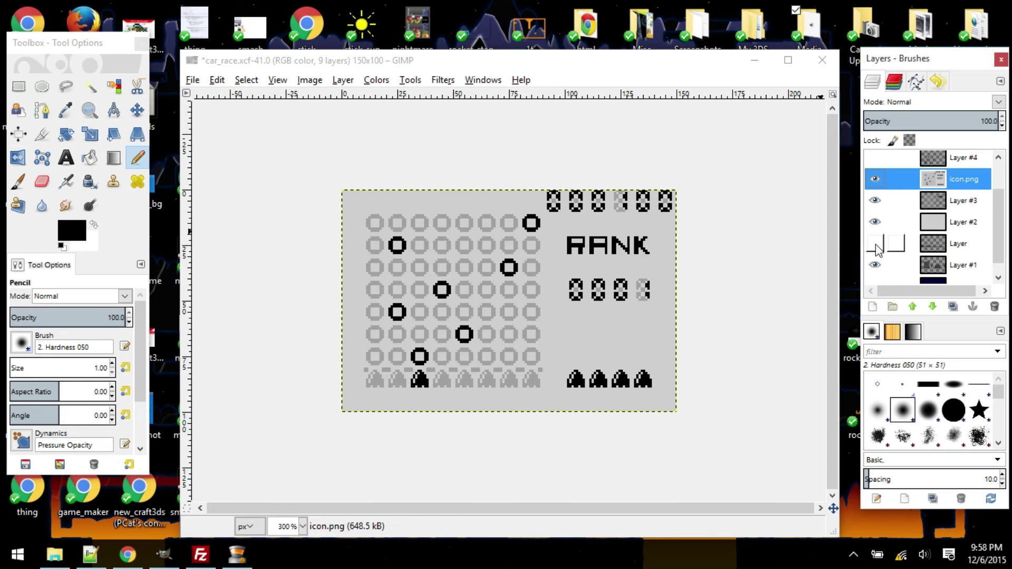
{"action": "left_click", "coordinate": [875, 222]}
{"action": "left_click", "coordinate": [876, 200]}
{"action": "left_click", "coordinate": [875, 179]}
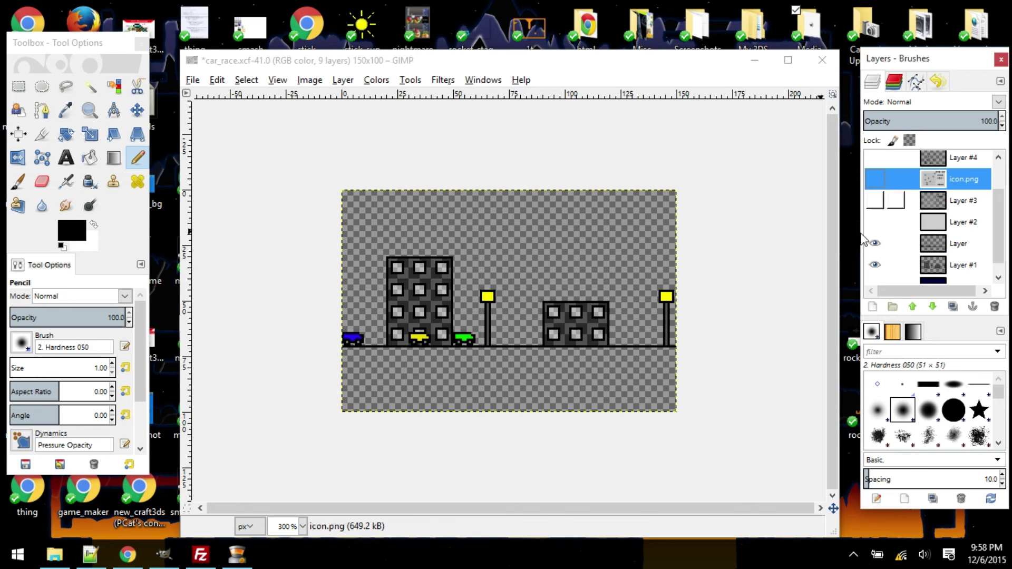
{"action": "scroll", "coordinate": [504, 289], "scroll_direction": "up", "scroll_amount": 2}
{"action": "scroll", "coordinate": [469, 340], "scroll_direction": "down", "scroll_amount": 1}
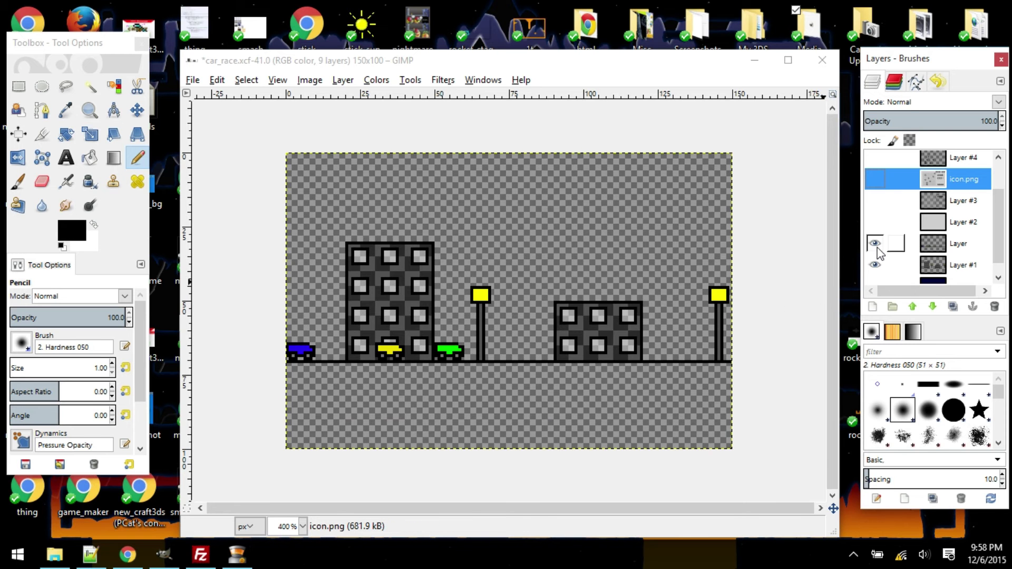
Step: Make Layer #2, Layer #3 and icon.png visible again in the car_race image
{"action": "left_click", "coordinate": [875, 222]}
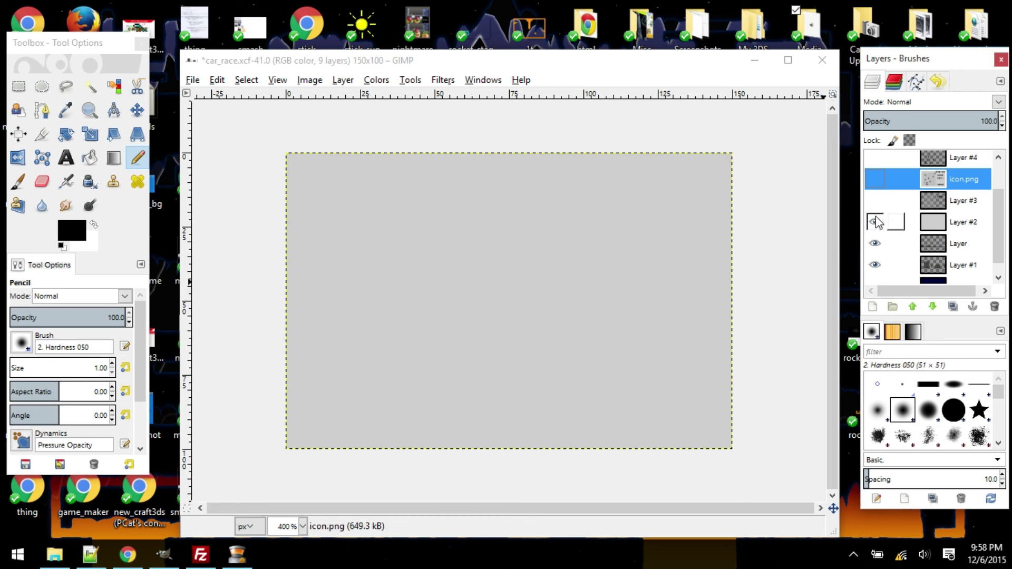
{"action": "left_click", "coordinate": [875, 200]}
{"action": "left_click", "coordinate": [875, 179]}
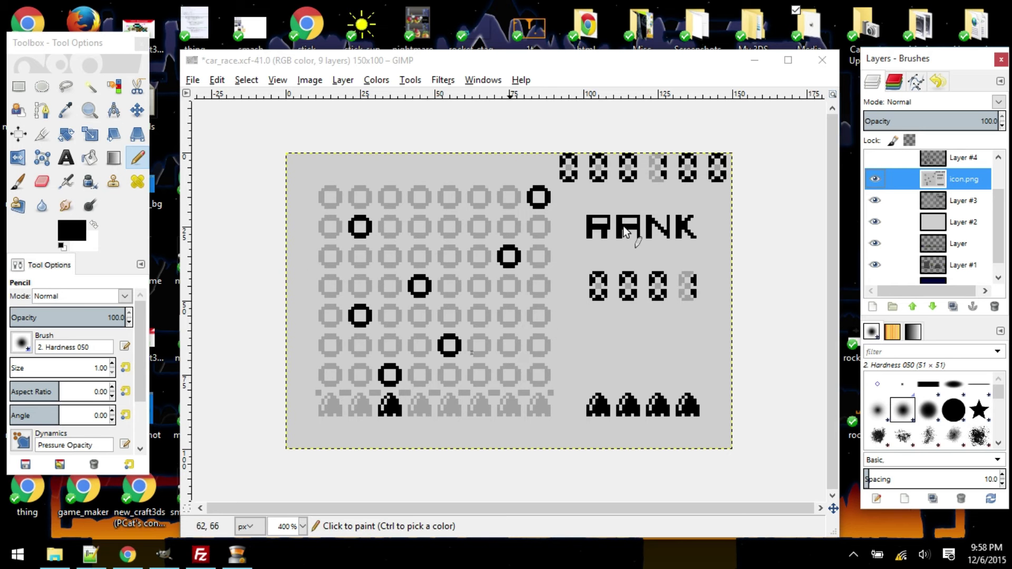
Step: Close the car_race image, discarding its changes, and minimize GIMP to reveal the desktop
{"action": "left_click", "coordinate": [823, 59]}
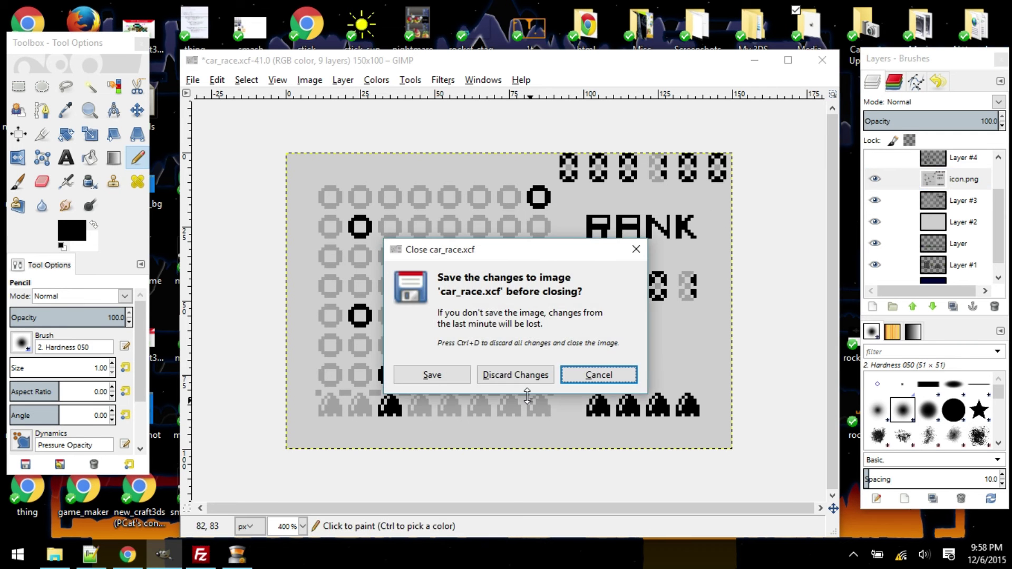
{"action": "left_click", "coordinate": [516, 373]}
{"action": "left_click", "coordinate": [756, 62]}
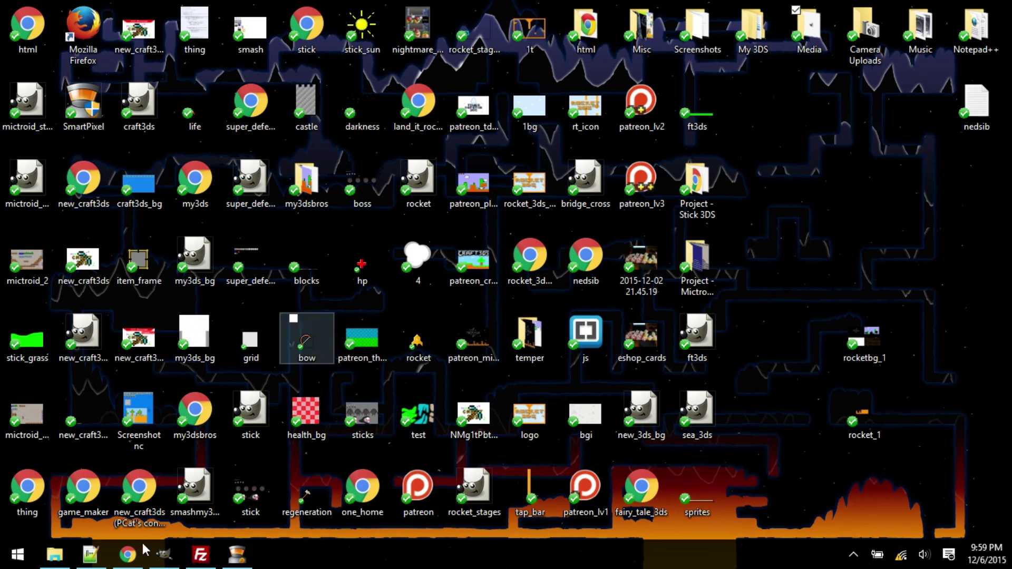
Step: Restore the Gimp folder, open the cave_story_like image for a look in GIMP, and close it
{"action": "left_click", "coordinate": [54, 554]}
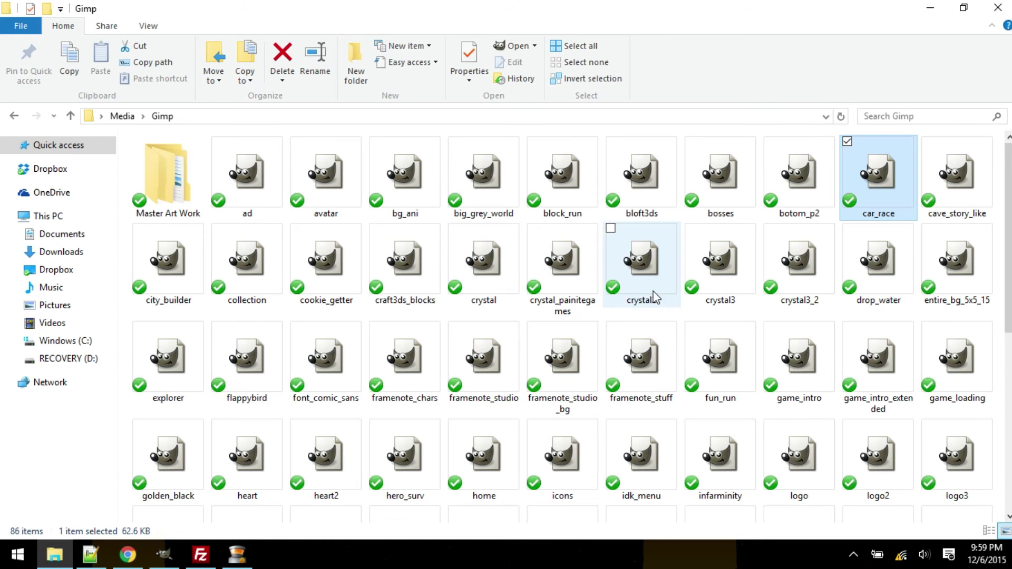
{"action": "double_click", "coordinate": [939, 184]}
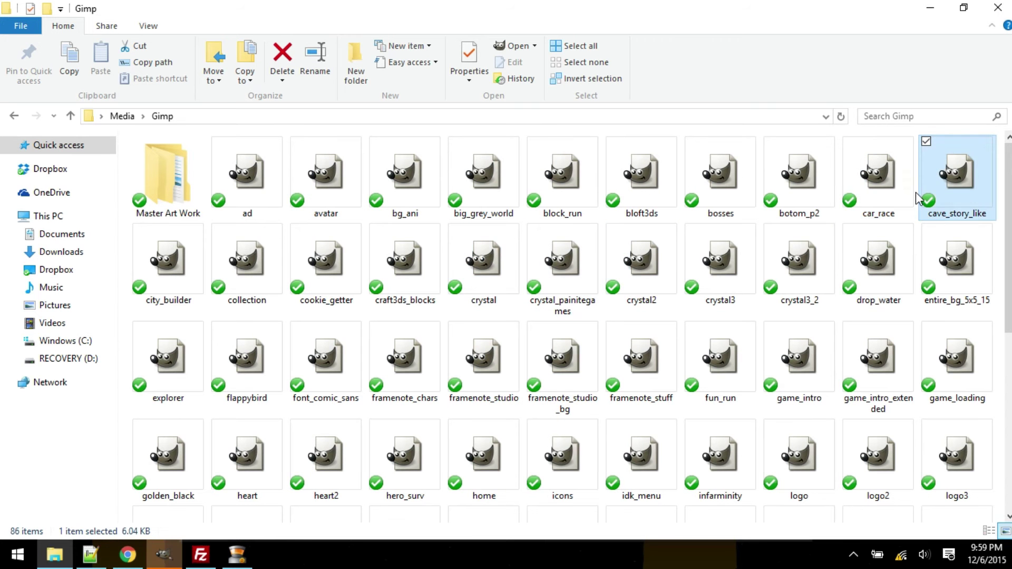
{"action": "left_click", "coordinate": [165, 557]}
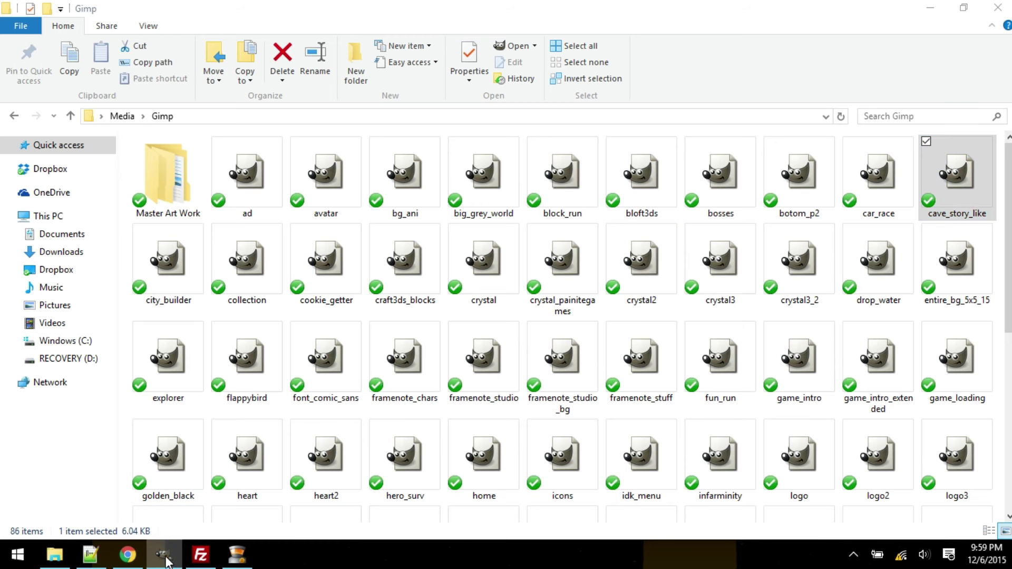
{"action": "left_click", "coordinate": [165, 556]}
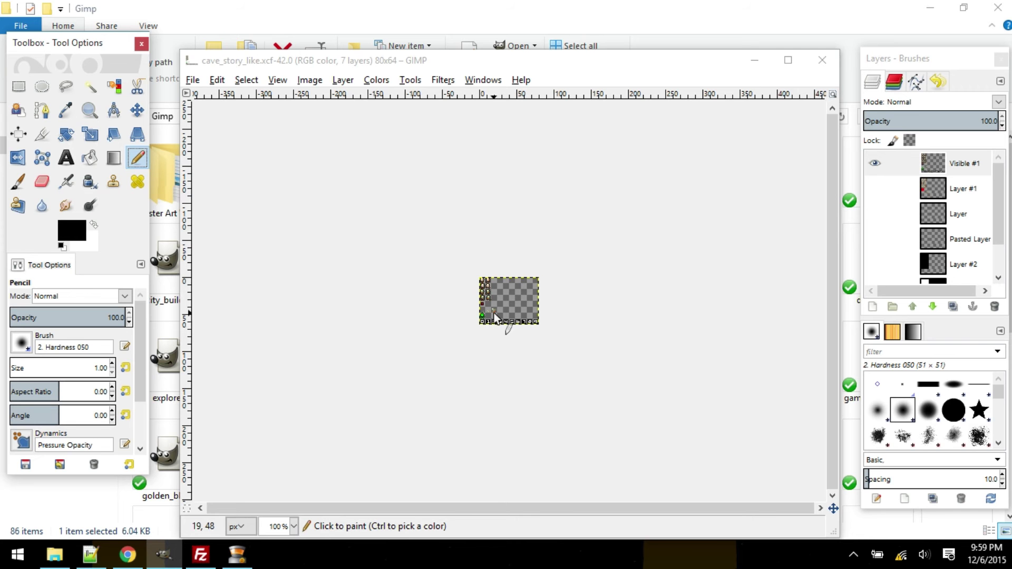
{"action": "left_click", "coordinate": [823, 60]}
{"action": "left_click", "coordinate": [821, 55]}
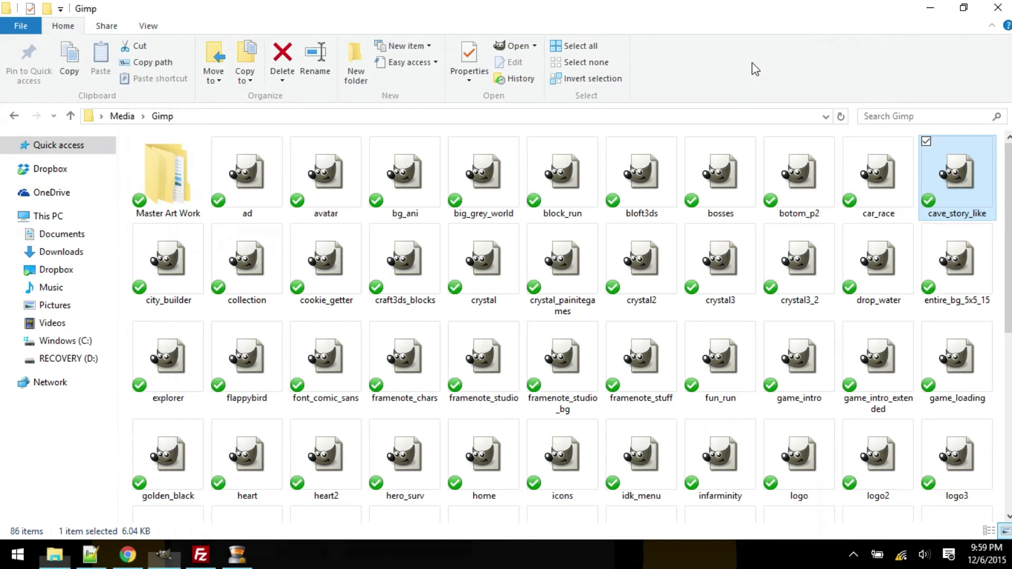
Step: Open the city_builder image from the Gimp folder, view it at 300% zoom in GIMP, and close it
{"action": "left_click", "coordinate": [62, 561]}
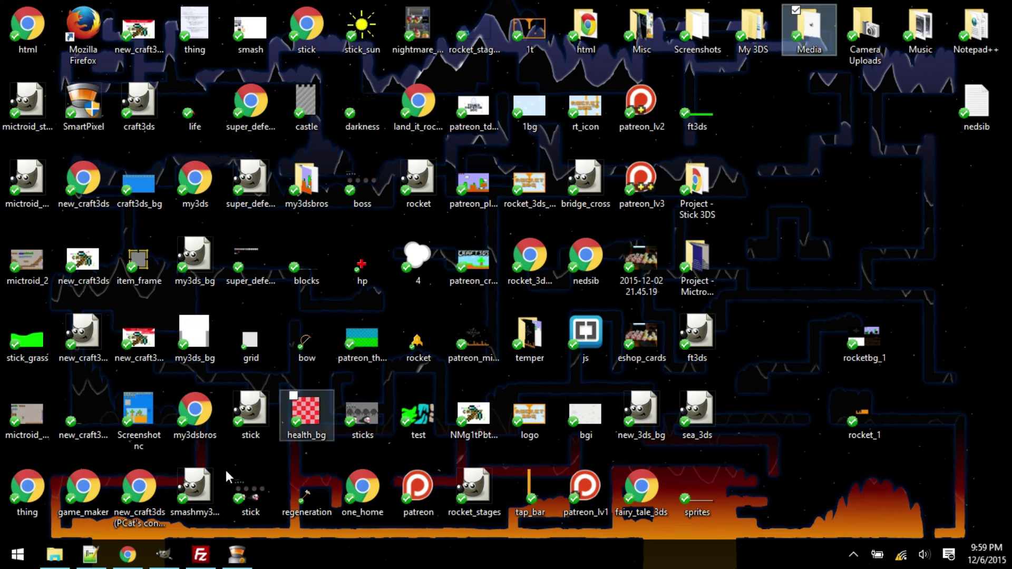
{"action": "left_click", "coordinate": [64, 563]}
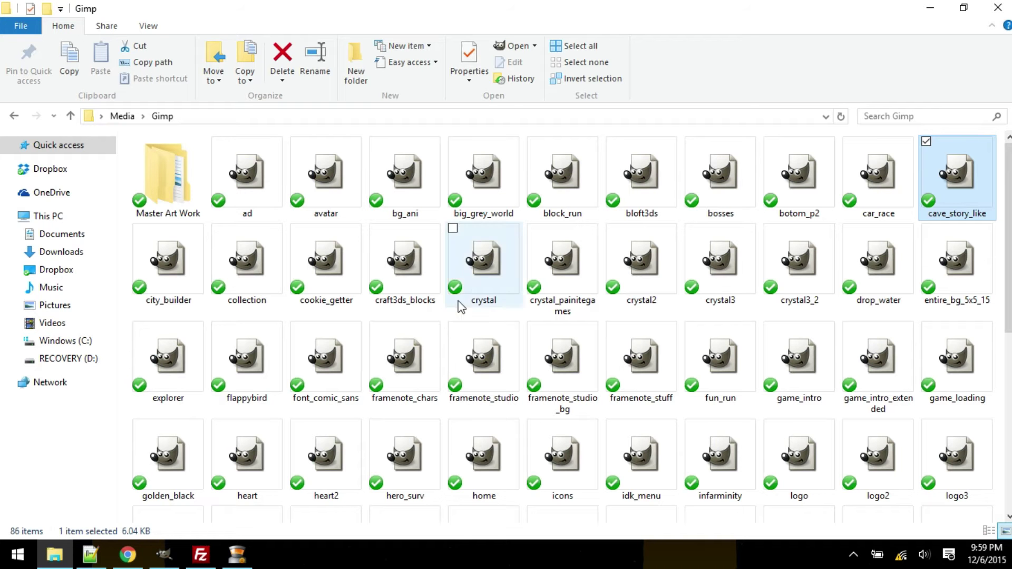
{"action": "double_click", "coordinate": [163, 280]}
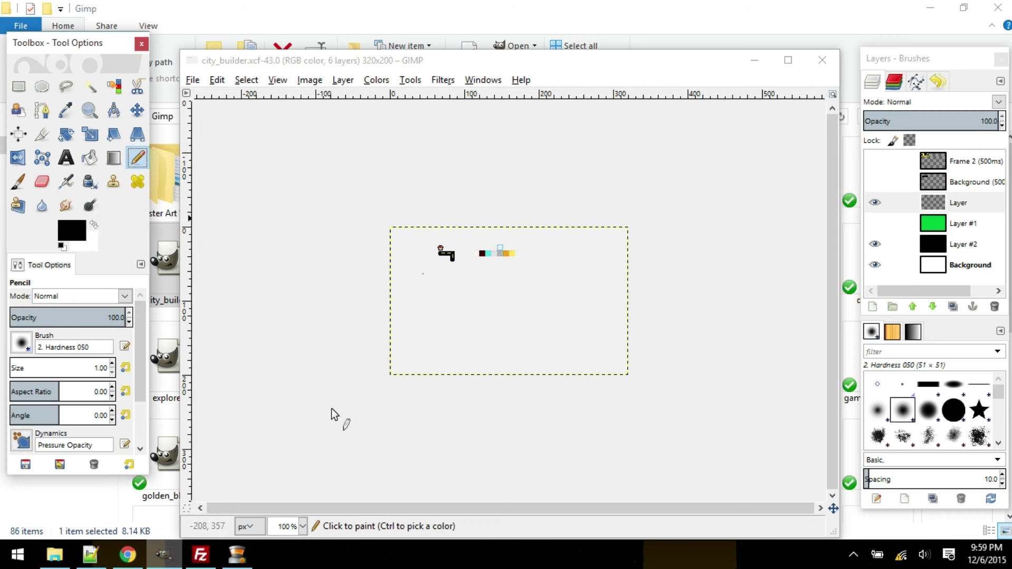
{"action": "key", "text": "3"}
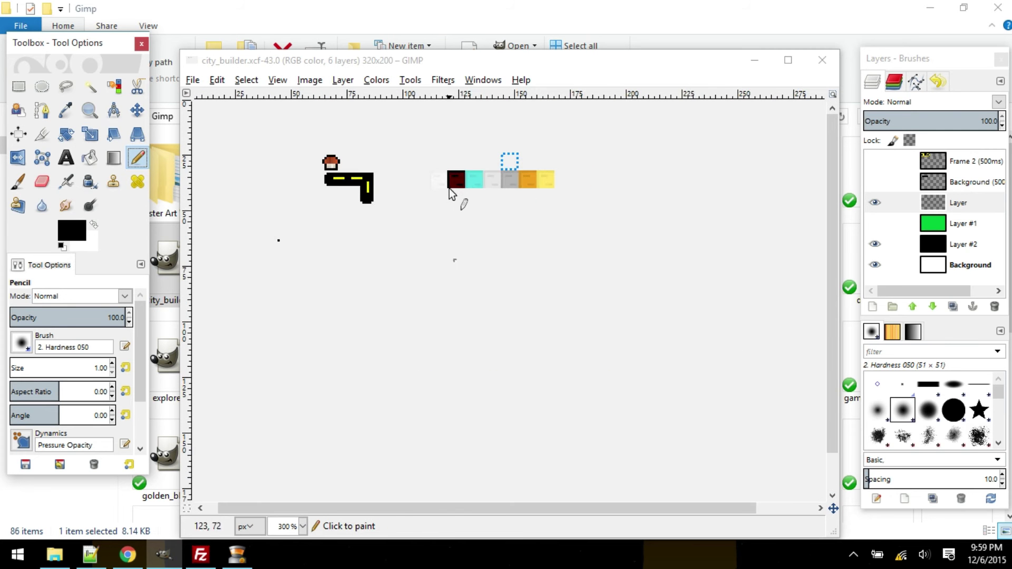
{"action": "left_click", "coordinate": [823, 60]}
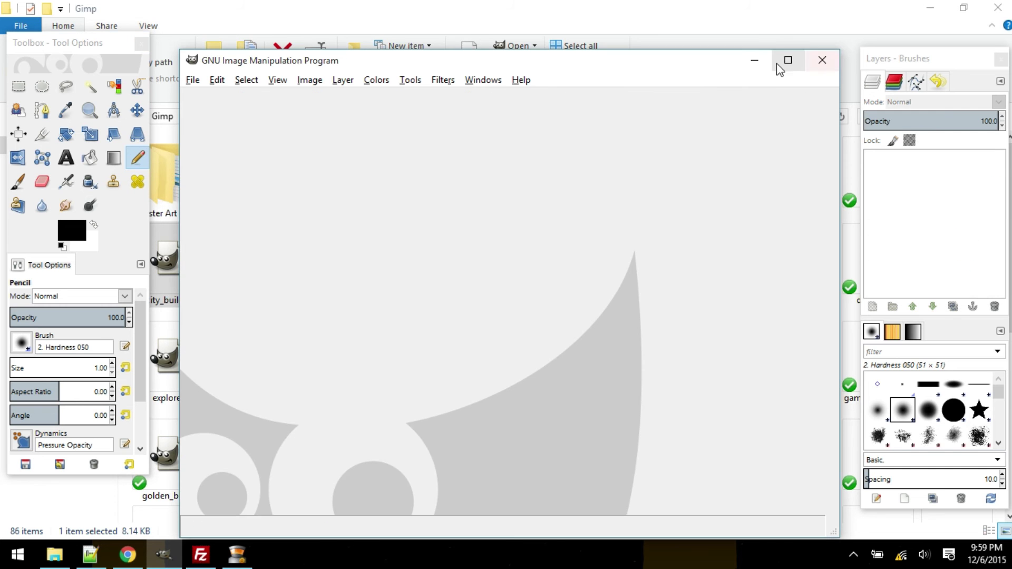
{"action": "left_click", "coordinate": [848, 142]}
Step: Pass over collection and cookie_getter, open the crystal3_2 image for a look in GIMP, and close it
{"action": "left_click", "coordinate": [258, 270]}
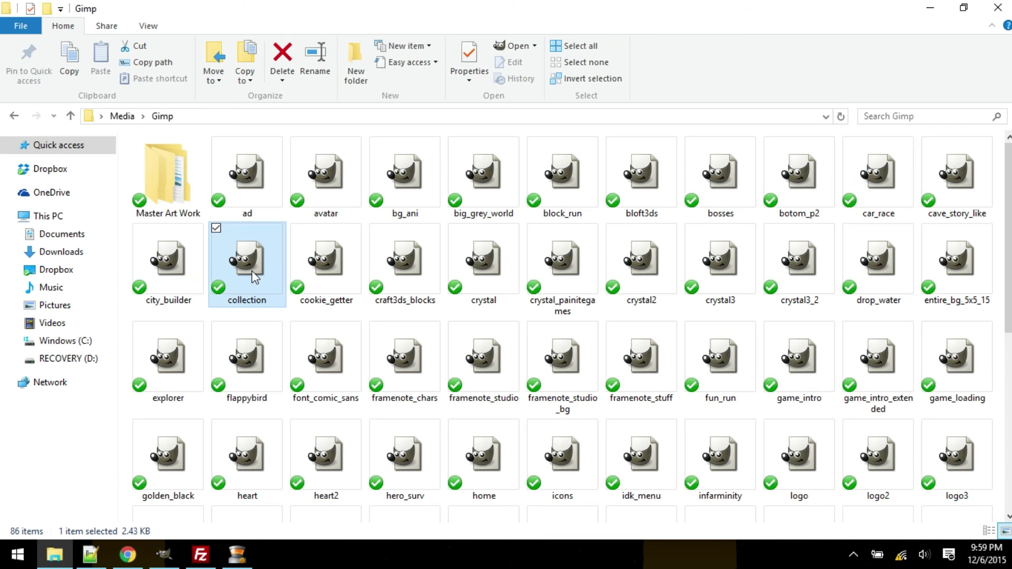
{"action": "left_click", "coordinate": [327, 264]}
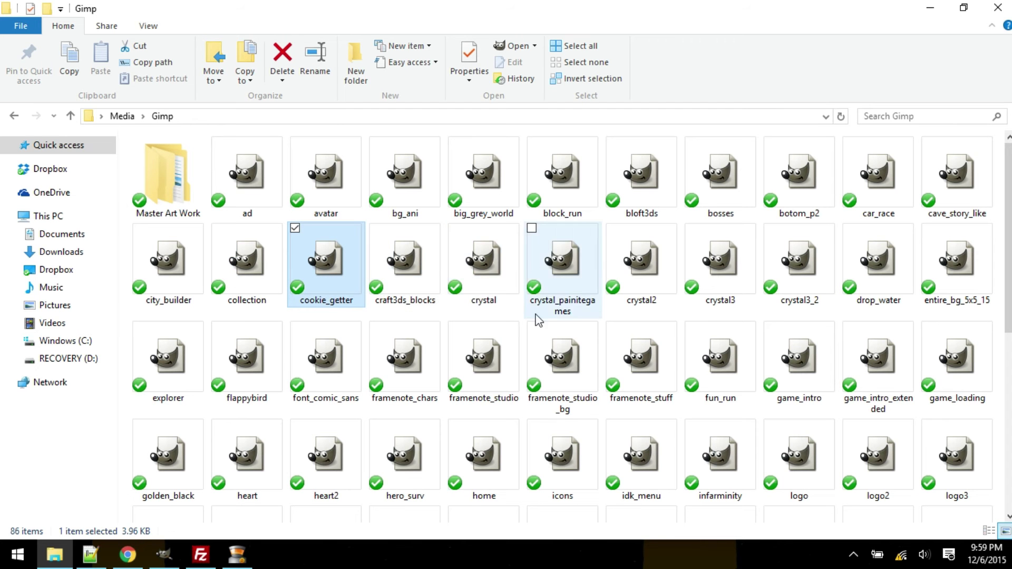
{"action": "left_click", "coordinate": [808, 275]}
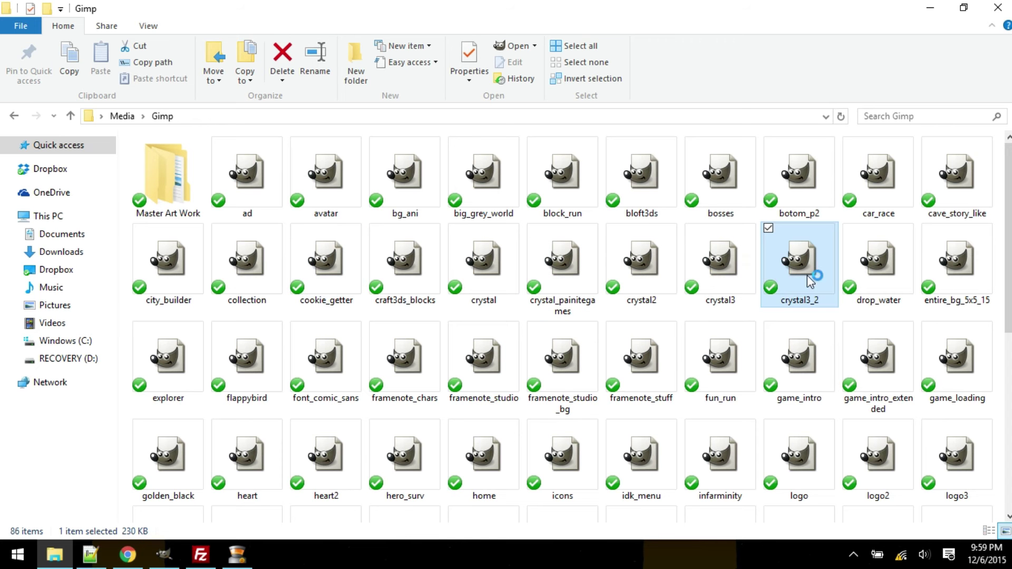
{"action": "left_click", "coordinate": [164, 554]}
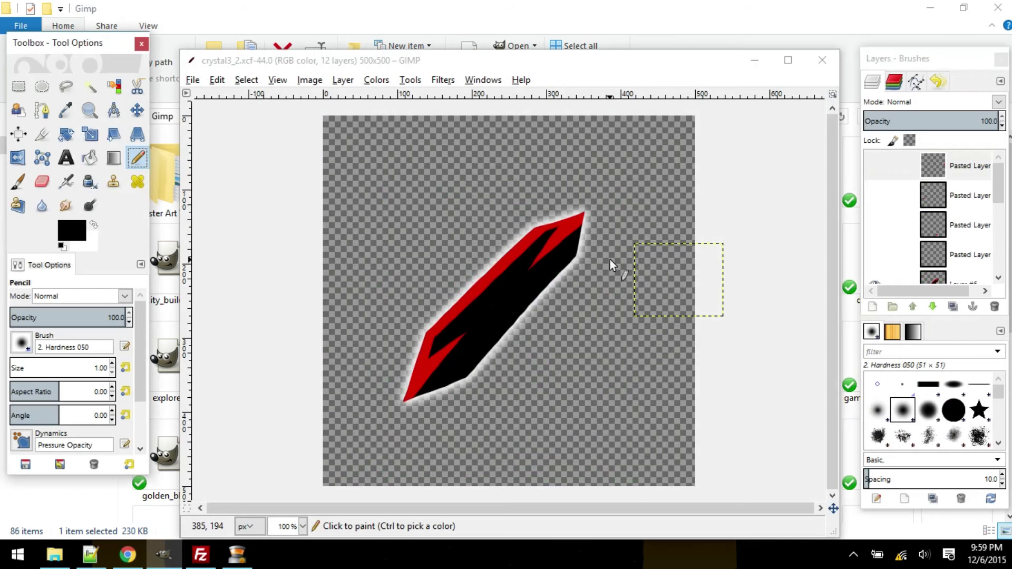
{"action": "left_click", "coordinate": [835, 58]}
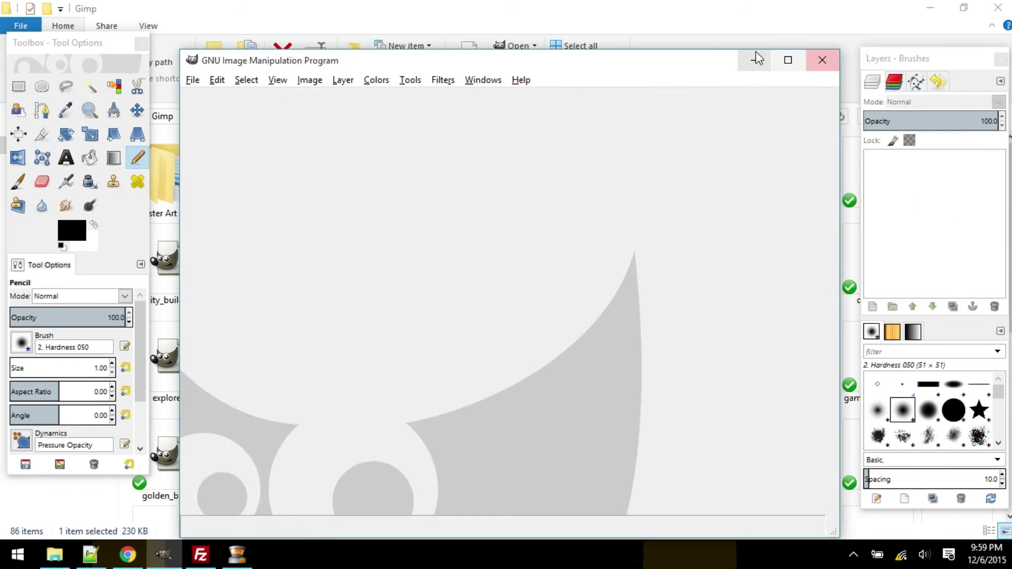
{"action": "left_click", "coordinate": [827, 59]}
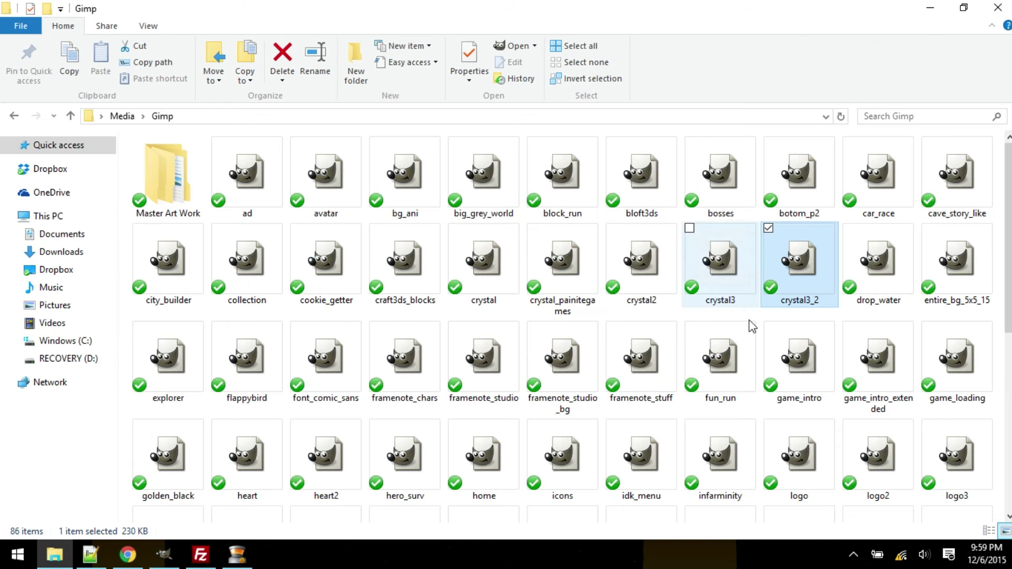
Step: Open the drop_water image in GIMP, look closely at its water drop frames, then close it and return to the folder
{"action": "left_click", "coordinate": [887, 286]}
{"action": "key", "text": "Return"}
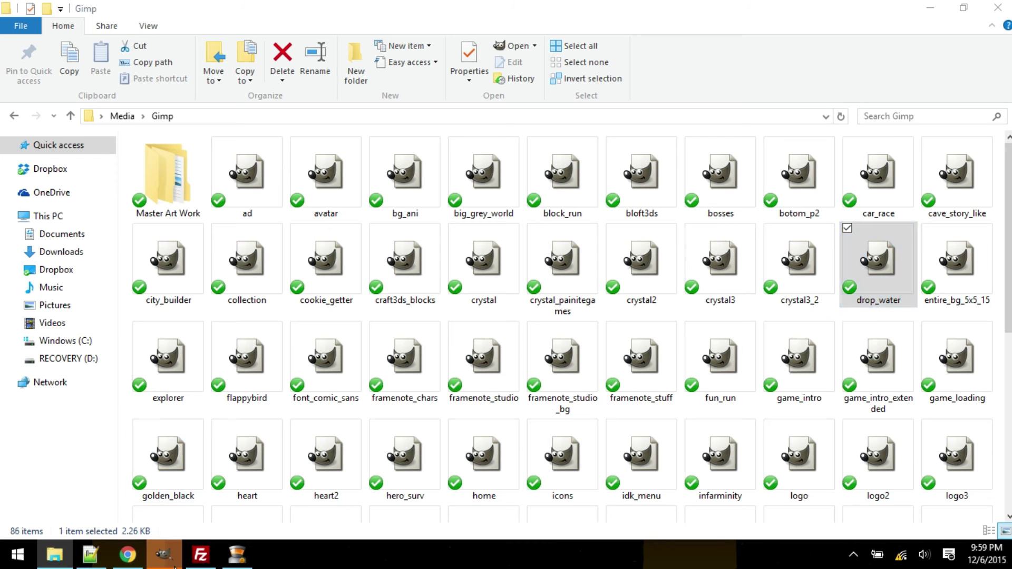
{"action": "scroll", "coordinate": [514, 319], "scroll_direction": "up", "scroll_amount": 6}
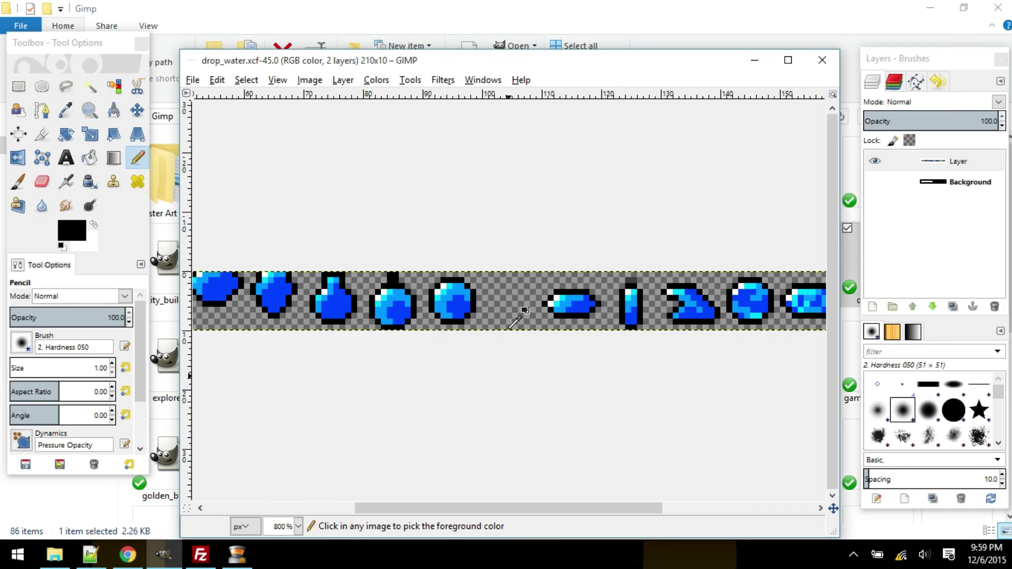
{"action": "scroll", "coordinate": [514, 319], "scroll_direction": "down", "scroll_amount": 2}
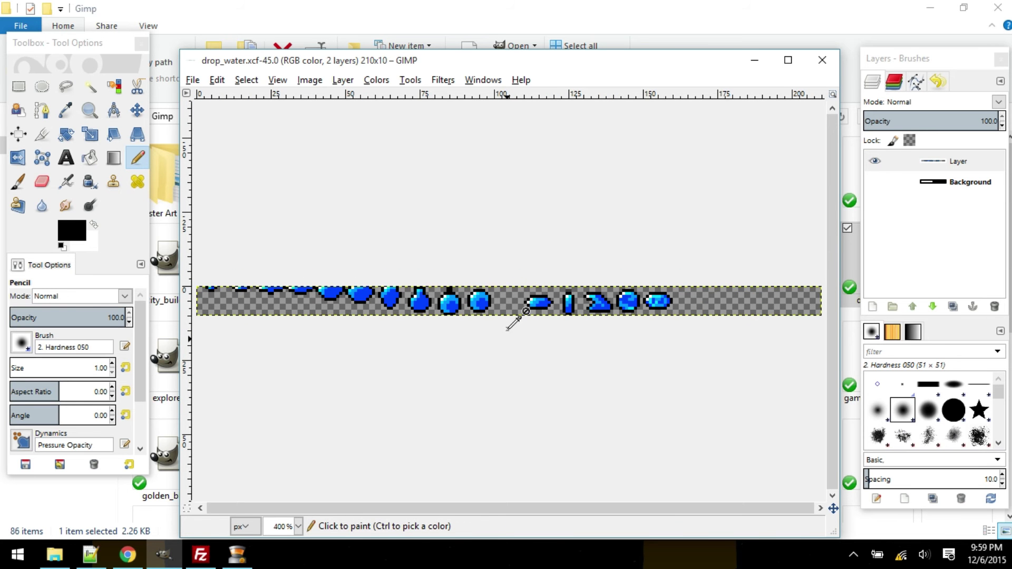
{"action": "scroll", "coordinate": [509, 325], "scroll_direction": "down", "scroll_amount": 1}
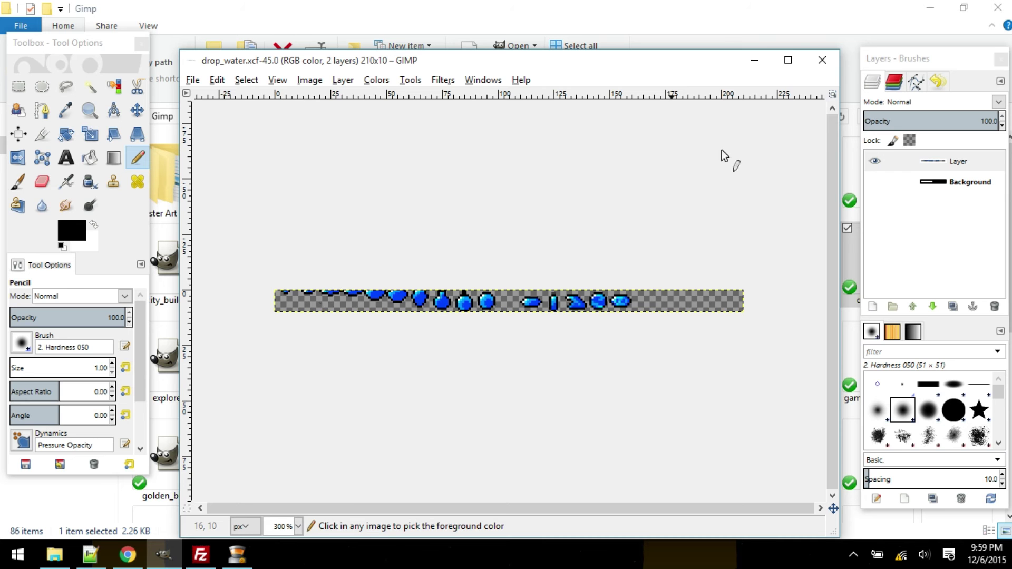
{"action": "key", "text": "ctrl+w"}
{"action": "left_click", "coordinate": [754, 59]}
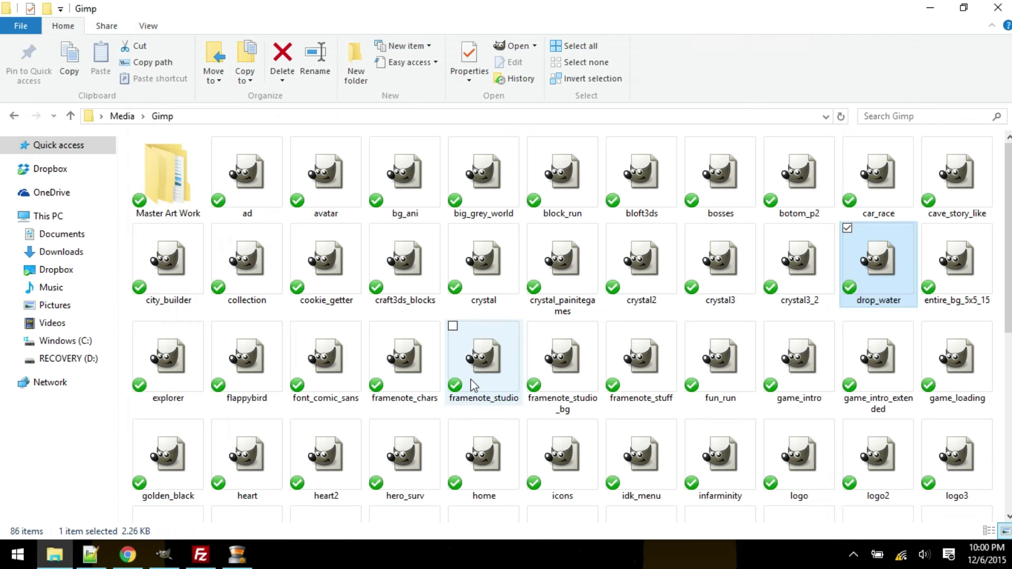
Step: Open the entire_bg_5x5_15 image in GIMP, choose the Move tool, and look closely at the white glow in the upper caves
{"action": "left_click", "coordinate": [956, 280]}
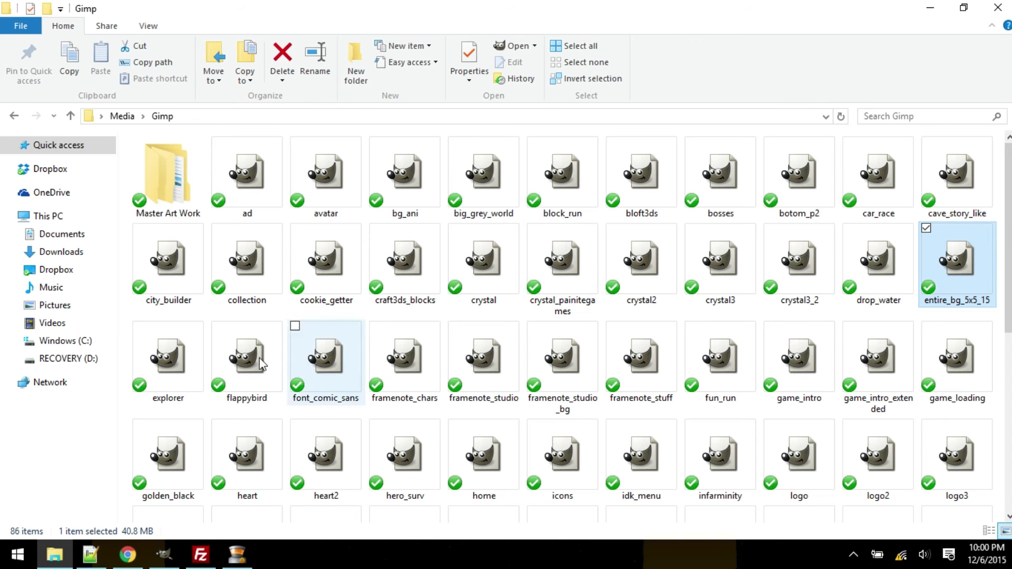
{"action": "left_click", "coordinate": [163, 543]}
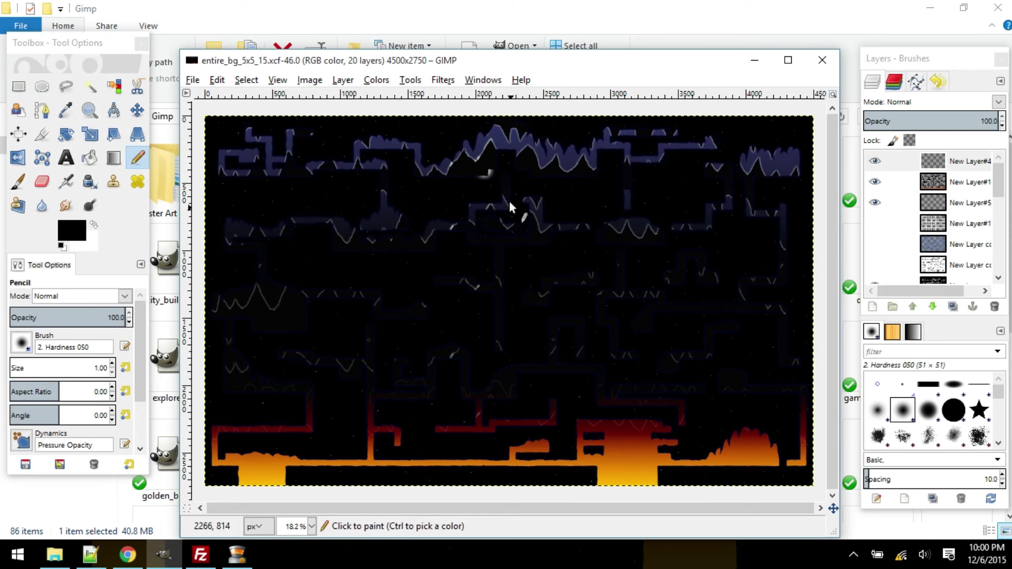
{"action": "left_click", "coordinate": [137, 110]}
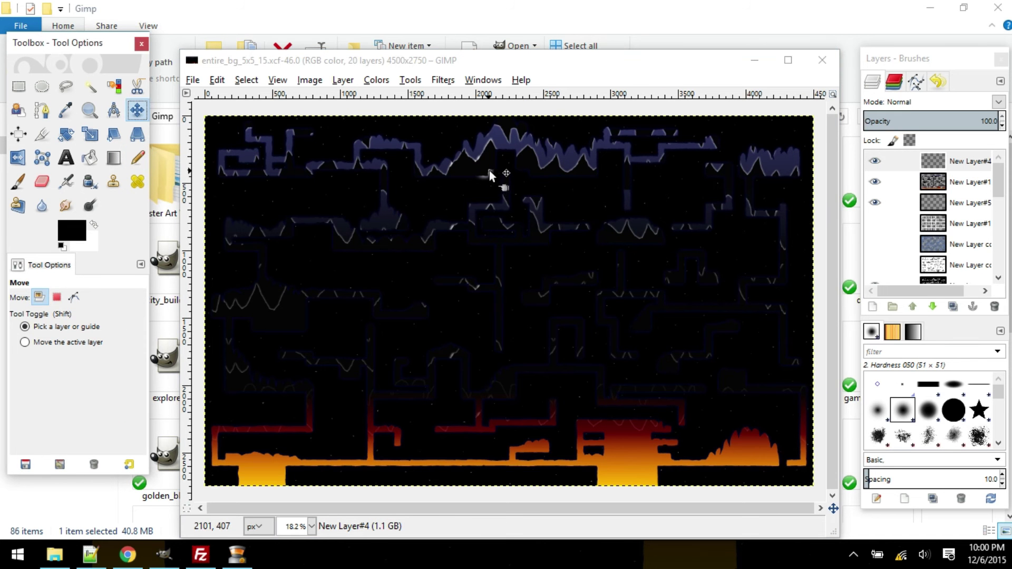
{"action": "scroll", "coordinate": [489, 170], "scroll_direction": "up", "scroll_amount": 6}
{"action": "scroll", "coordinate": [500, 200], "scroll_direction": "down", "scroll_amount": 2}
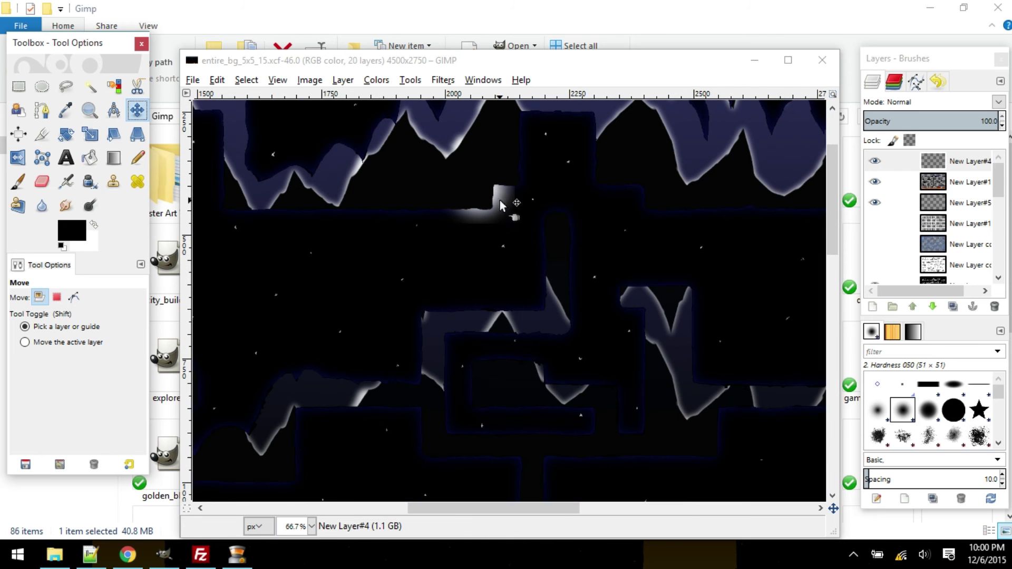
Step: Move the white glow on New Layer#4 up and left to the end of the purple cave ledge, then view the whole map
{"action": "left_click", "coordinate": [490, 66]}
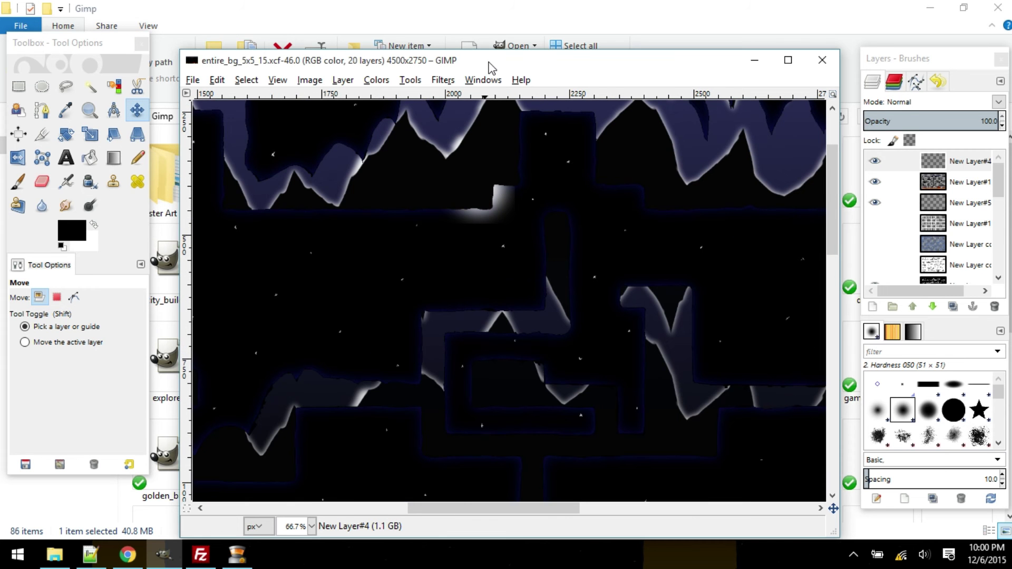
{"action": "key", "text": "space"}
{"action": "left_click_drag", "start_coordinate": [522, 274], "coordinate": [268, 191]}
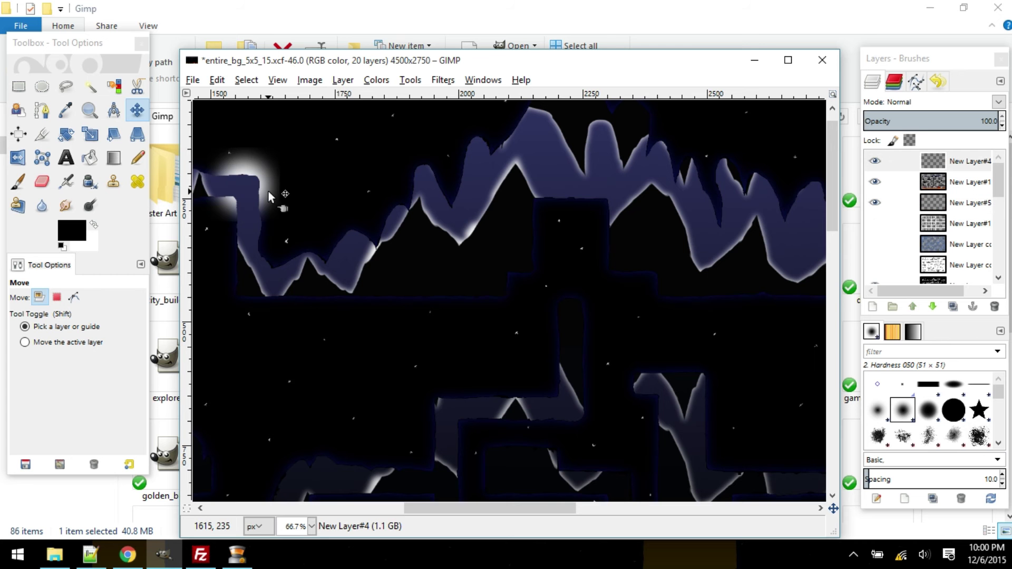
{"action": "scroll", "coordinate": [562, 304], "scroll_direction": "down", "scroll_amount": 6}
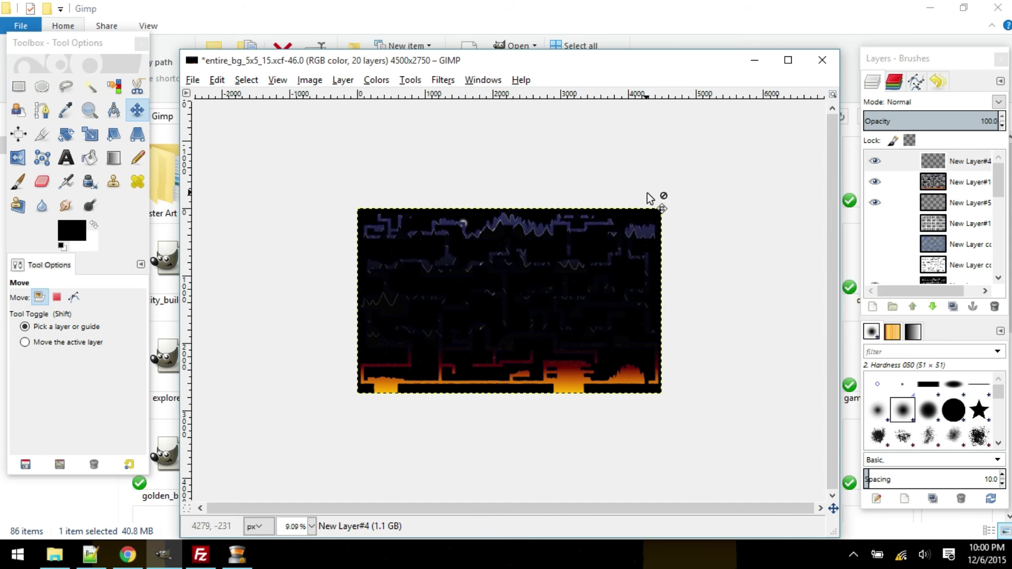
Step: Close the entire_bg_5x5_15 image, discarding its changes, and return to the Gimp folder
{"action": "left_click", "coordinate": [822, 60]}
{"action": "left_click", "coordinate": [515, 374]}
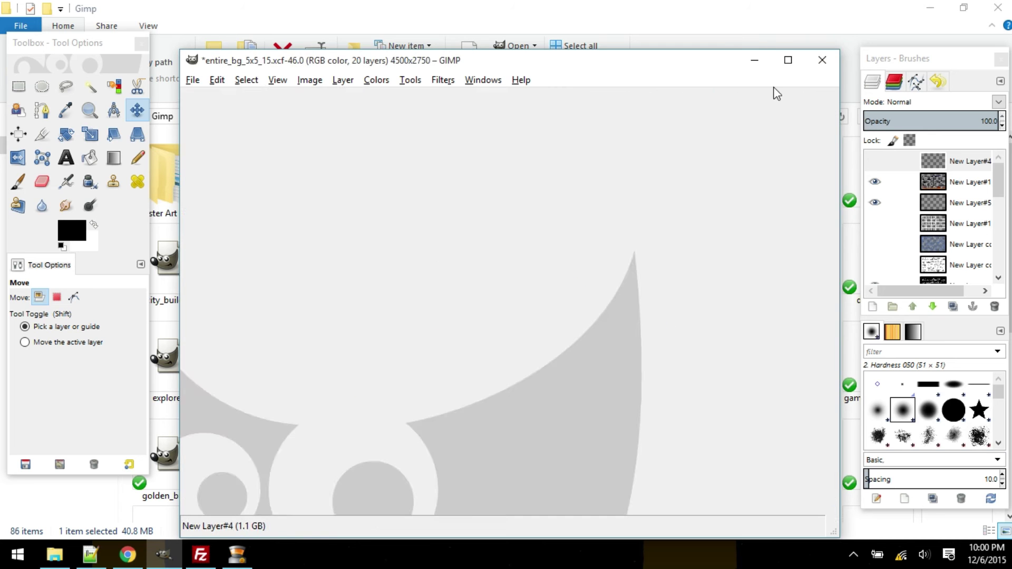
{"action": "left_click", "coordinate": [822, 60]}
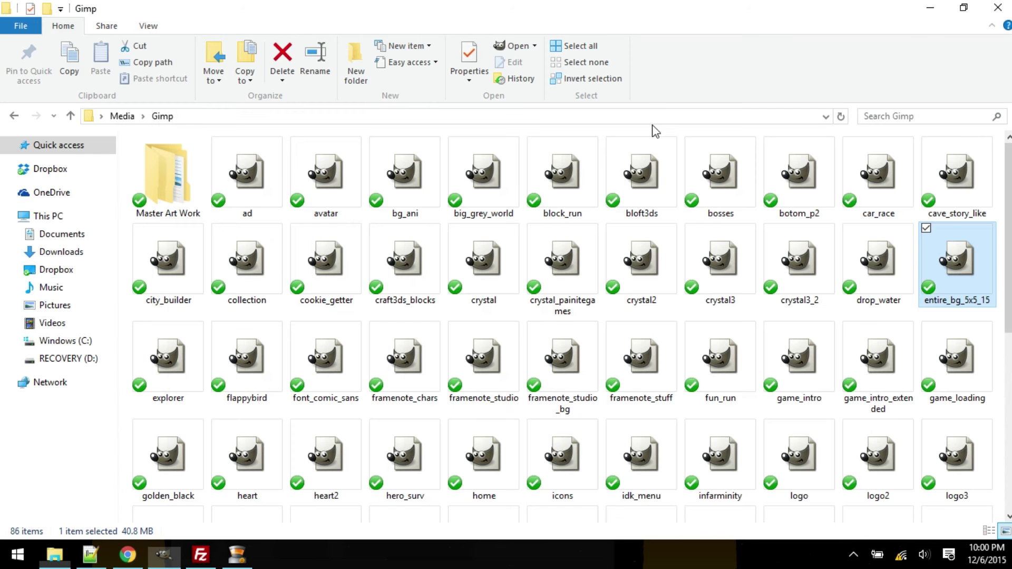
Step: Open the explorer image in GIMP and show the grid over it
{"action": "left_click", "coordinate": [181, 345]}
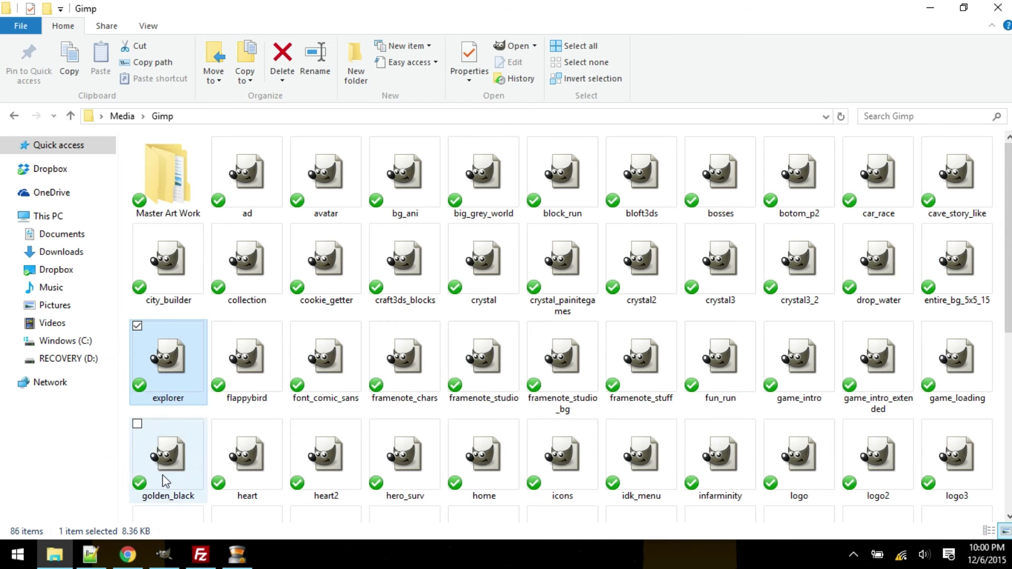
{"action": "left_click", "coordinate": [165, 563]}
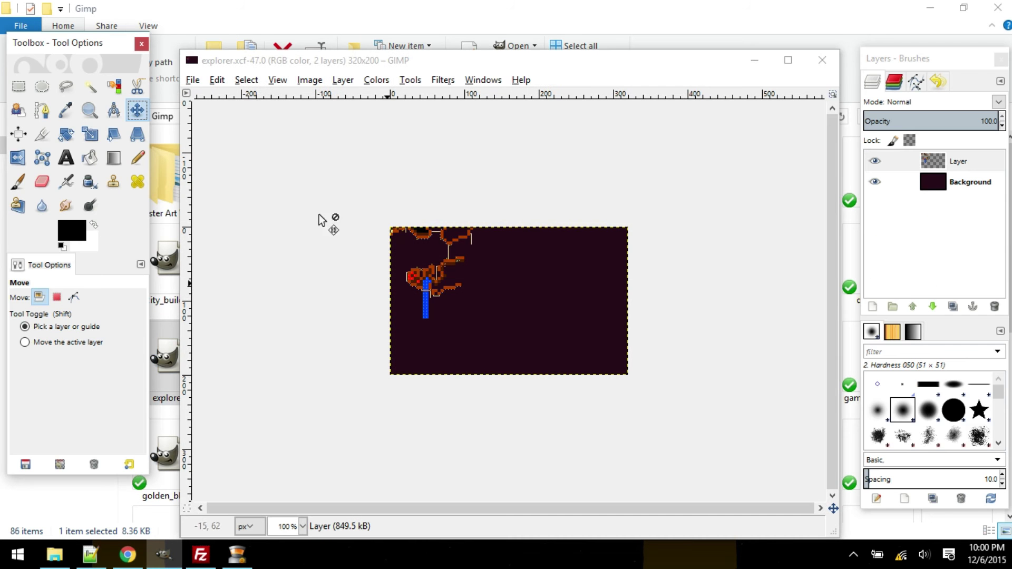
{"action": "left_click", "coordinate": [278, 79]}
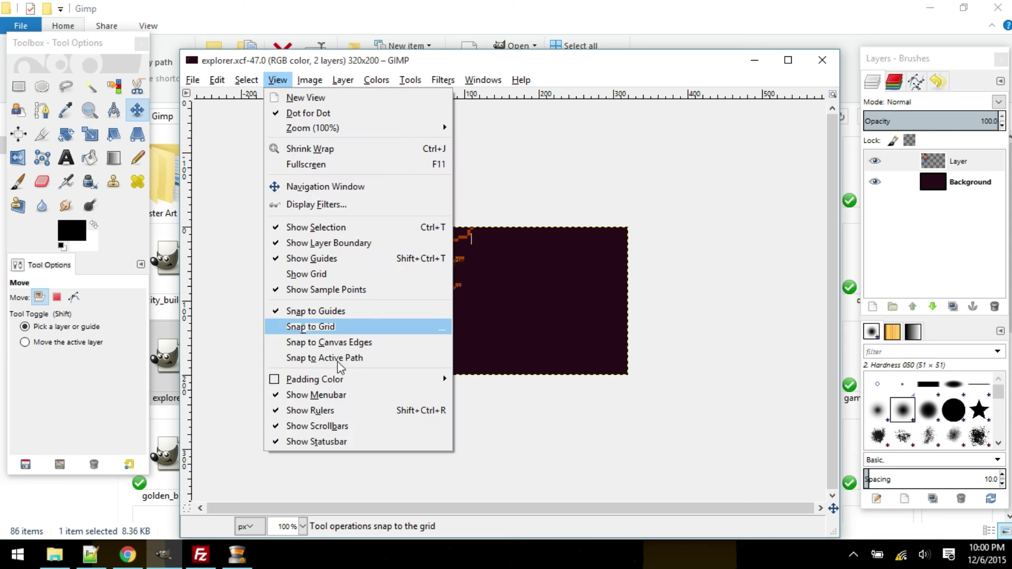
{"action": "left_click", "coordinate": [322, 287]}
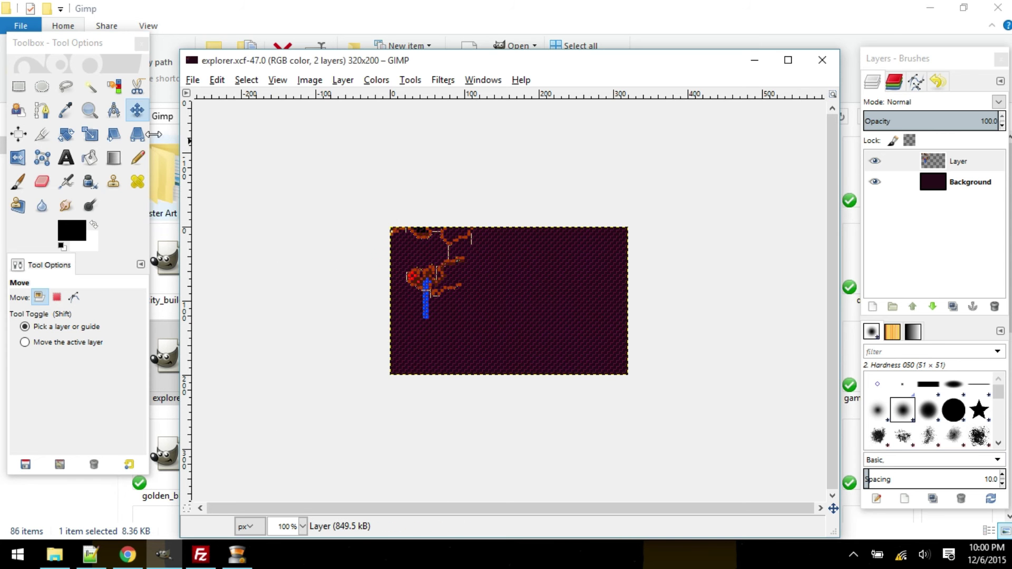
Step: Examine the explorer cave map up close, from the tiles at its upper-left corner along the ledges, ladders and torches
{"action": "scroll", "coordinate": [344, 222], "scroll_direction": "up", "scroll_amount": 3}
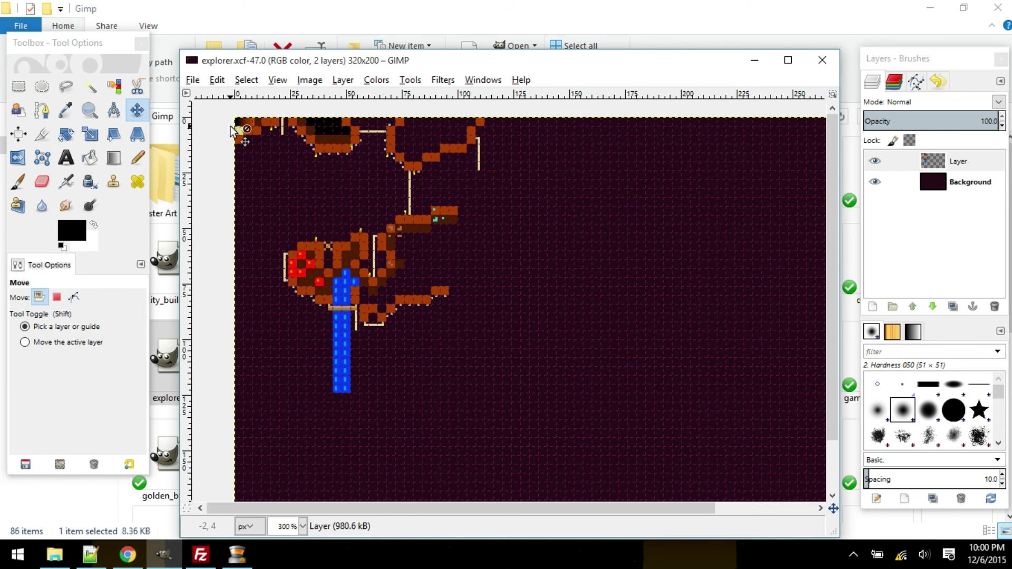
{"action": "left_click_drag", "start_coordinate": [240, 134], "coordinate": [428, 340]}
{"action": "scroll", "coordinate": [461, 324], "scroll_direction": "up", "scroll_amount": 4}
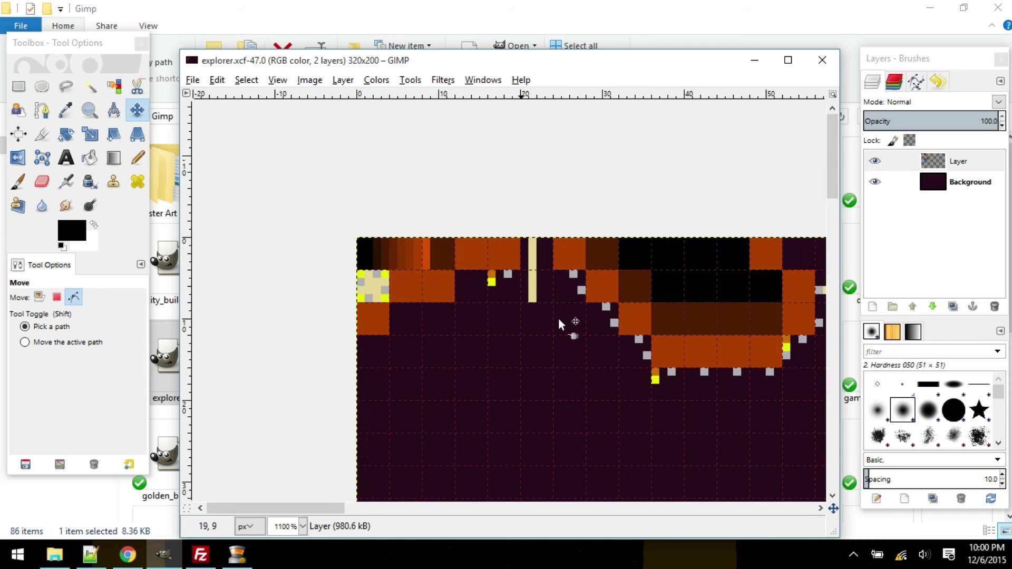
{"action": "left_click_drag", "start_coordinate": [561, 318], "coordinate": [443, 272]}
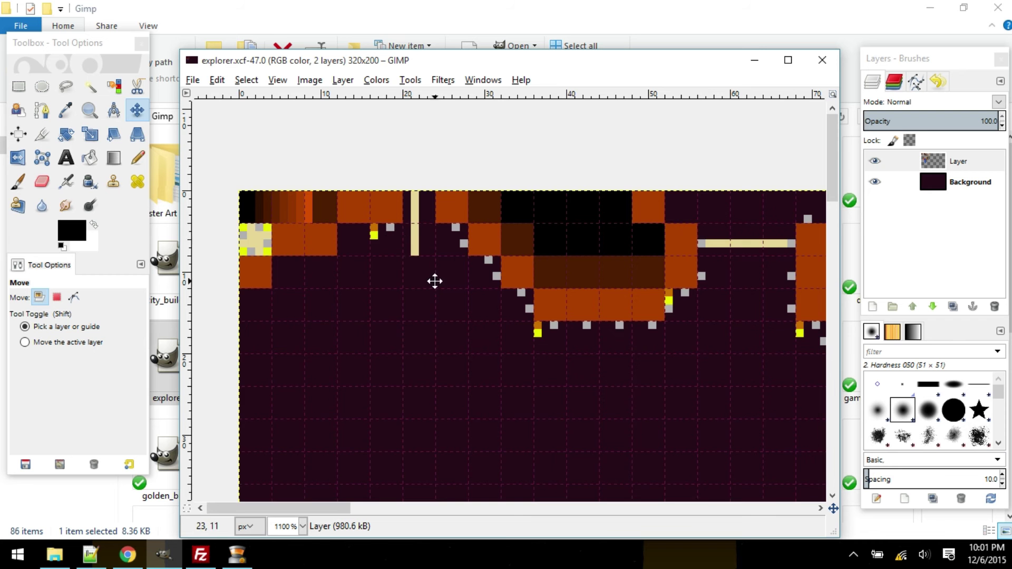
{"action": "left_click_drag", "start_coordinate": [434, 279], "coordinate": [401, 172]}
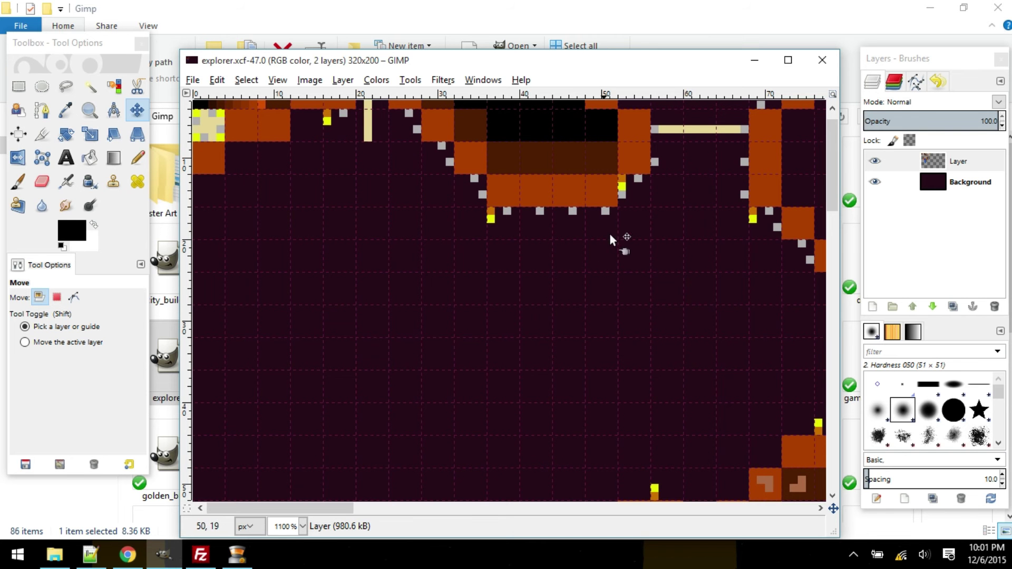
{"action": "left_click_drag", "start_coordinate": [641, 162], "coordinate": [402, 191]}
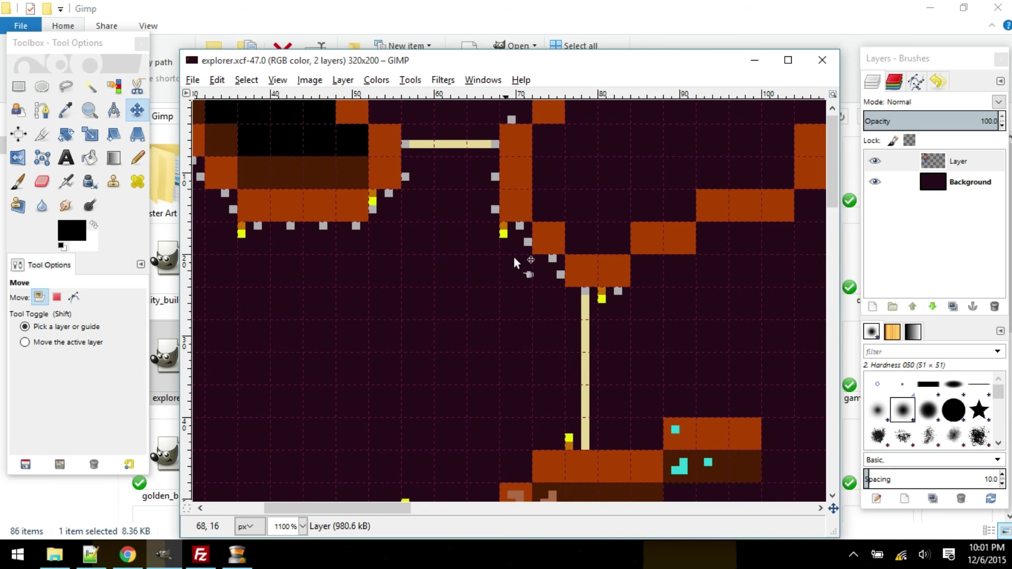
{"action": "scroll", "coordinate": [569, 311], "scroll_direction": "down", "scroll_amount": 3}
{"action": "scroll", "coordinate": [569, 311], "scroll_direction": "right", "scroll_amount": 2}
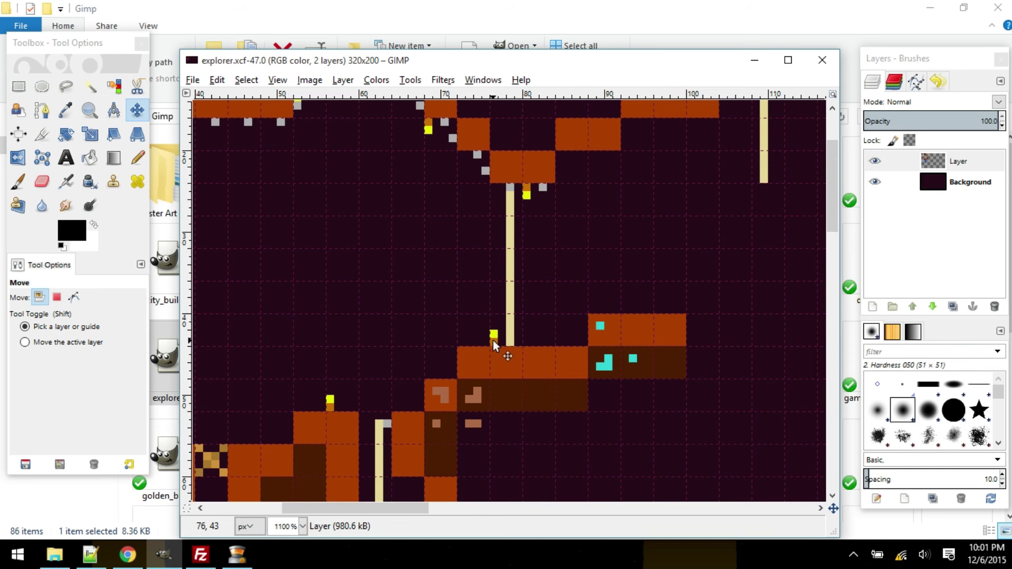
Step: Examine the upper part of the explorer cave map, from its first tiles past the torches and ceiling ledges to the long central ladder
{"action": "left_click_drag", "start_coordinate": [492, 340], "coordinate": [584, 308]}
{"action": "left_click_drag", "start_coordinate": [506, 262], "coordinate": [727, 381]}
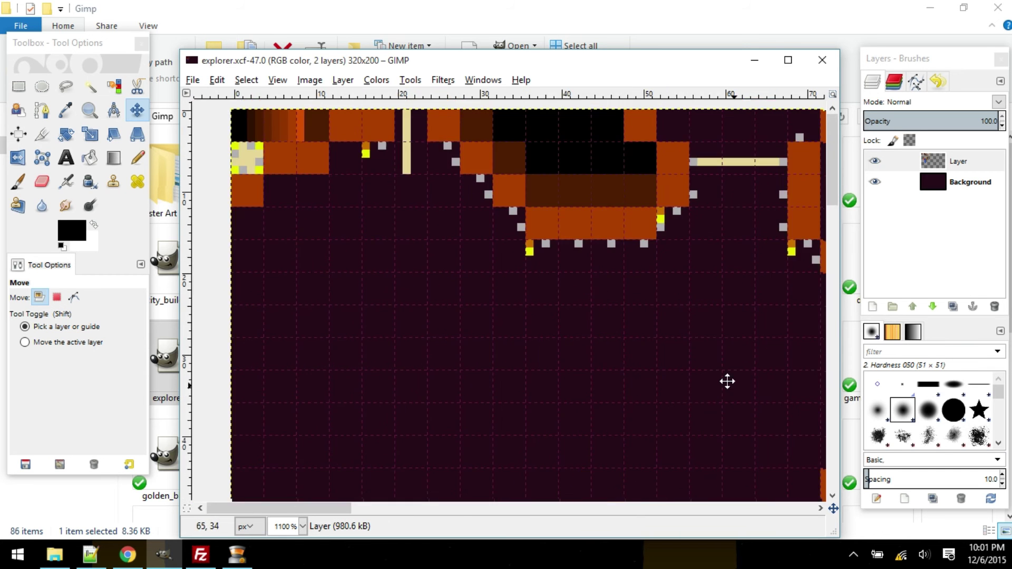
{"action": "scroll", "coordinate": [436, 233], "scroll_direction": "down", "scroll_amount": 5}
{"action": "scroll", "coordinate": [436, 233], "scroll_direction": "down", "scroll_amount": 2, "text": "ctrl"}
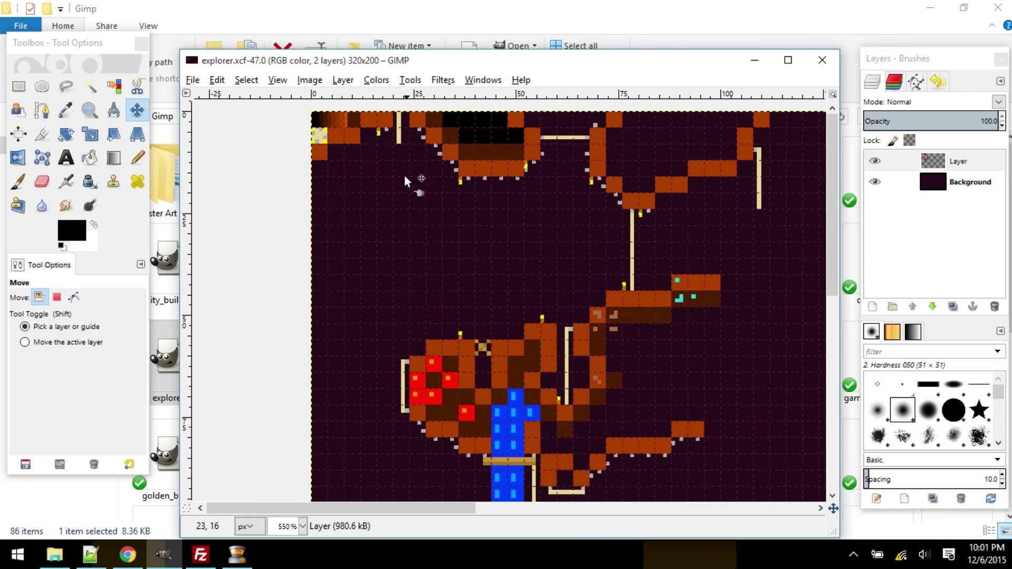
{"action": "scroll", "coordinate": [421, 263], "scroll_direction": "up", "scroll_amount": 4, "text": "ctrl"}
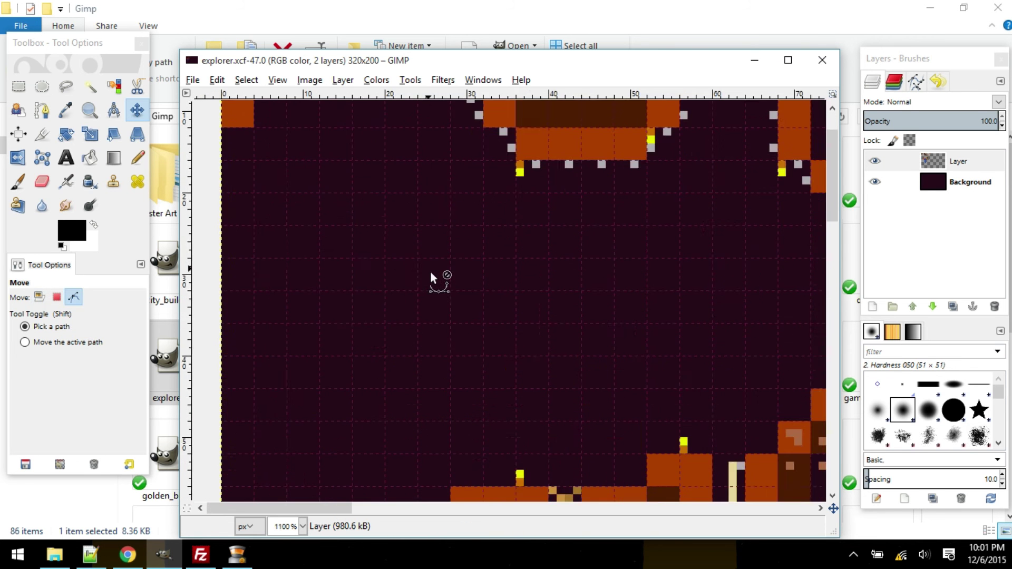
{"action": "scroll", "coordinate": [430, 271], "scroll_direction": "down", "scroll_amount": 1, "text": "ctrl"}
{"action": "scroll", "coordinate": [430, 295], "scroll_direction": "up", "scroll_amount": 1}
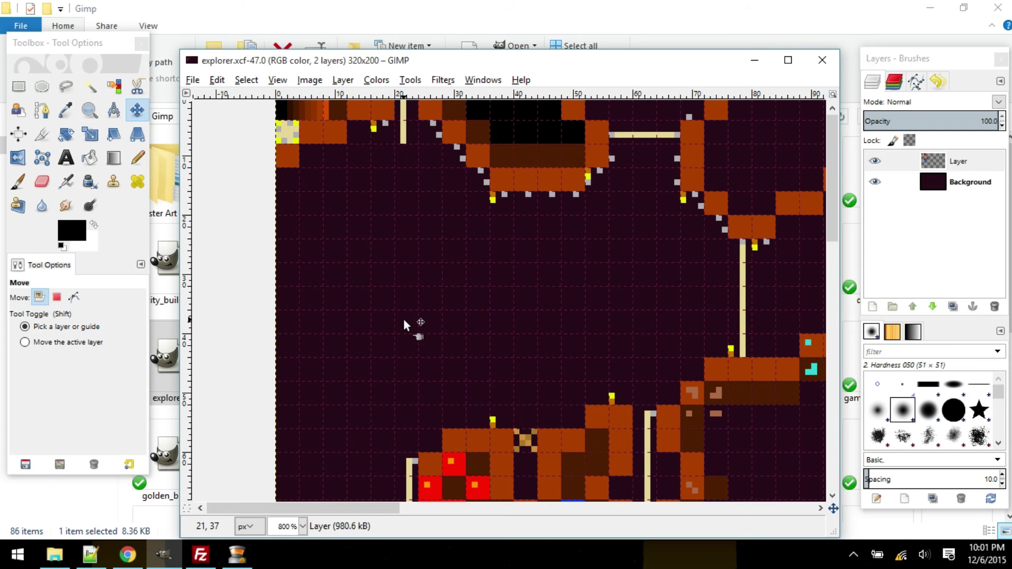
{"action": "left_click_drag", "start_coordinate": [517, 304], "coordinate": [392, 275]}
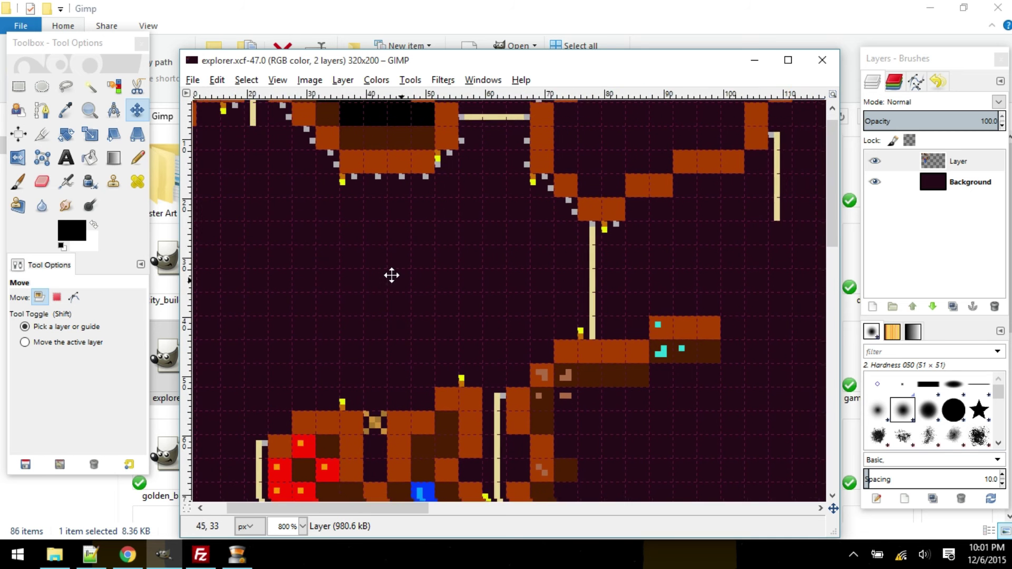
{"action": "left_click_drag", "start_coordinate": [479, 290], "coordinate": [436, 300]}
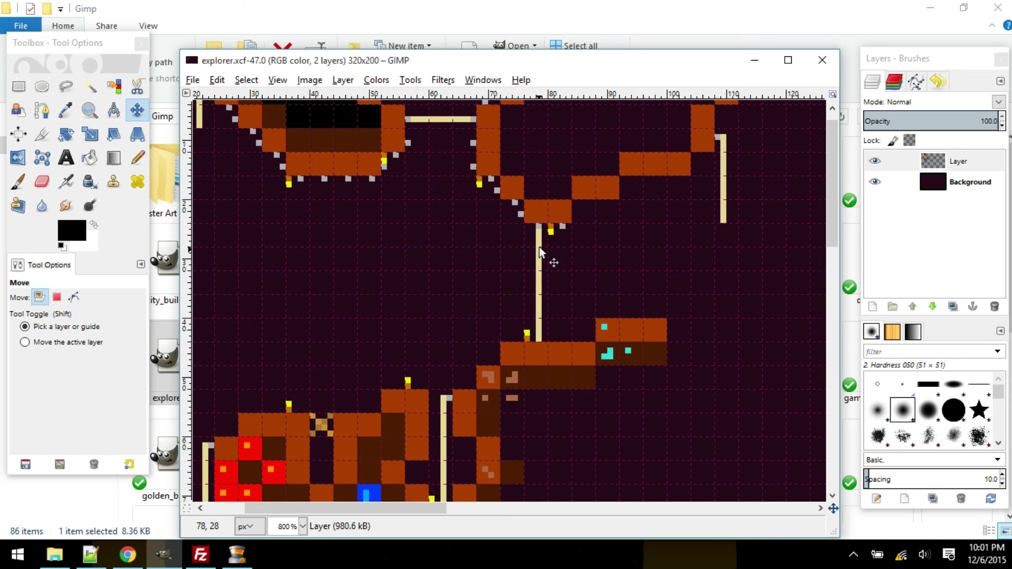
{"action": "left_click_drag", "start_coordinate": [540, 247], "coordinate": [466, 244]}
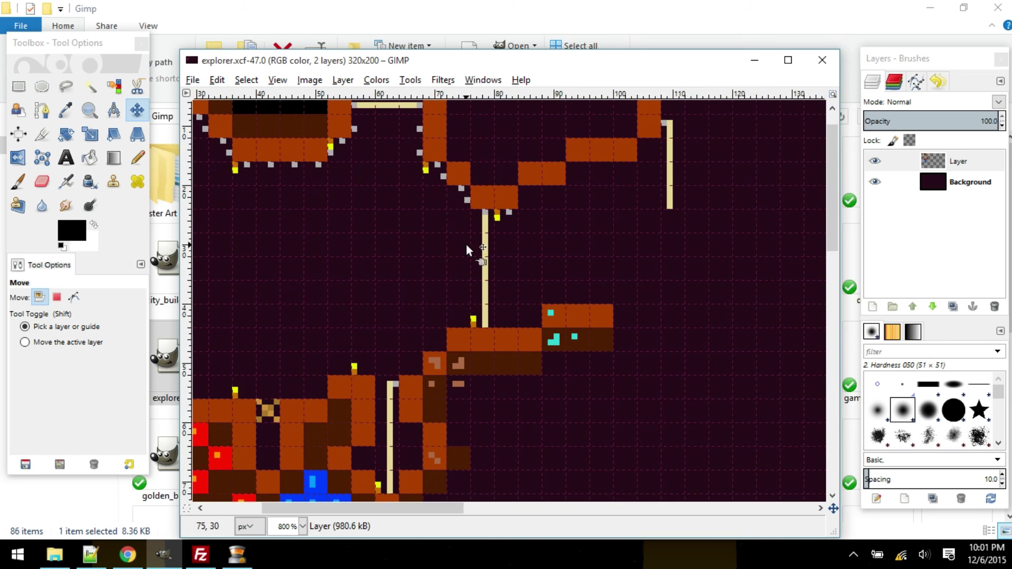
Step: Examine the ledge at the foot of the long ladder and its copper-coloured and turquoise ore tiles up close
{"action": "scroll", "coordinate": [466, 244], "scroll_direction": "up", "scroll_amount": 2, "text": "ctrl"}
{"action": "scroll", "coordinate": [502, 300], "scroll_direction": "down", "scroll_amount": 2, "text": "ctrl"}
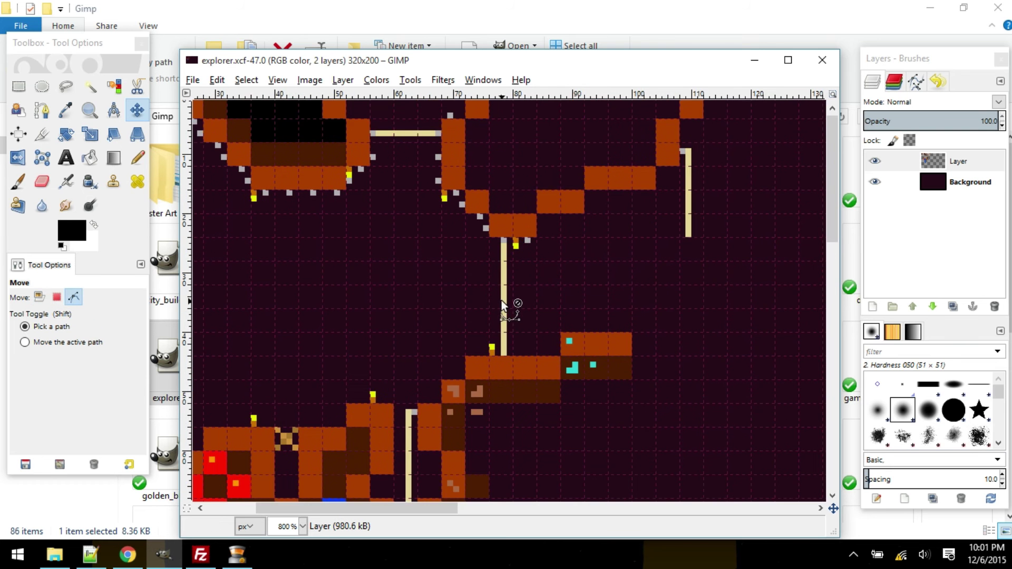
{"action": "left_click_drag", "start_coordinate": [502, 301], "coordinate": [463, 253]}
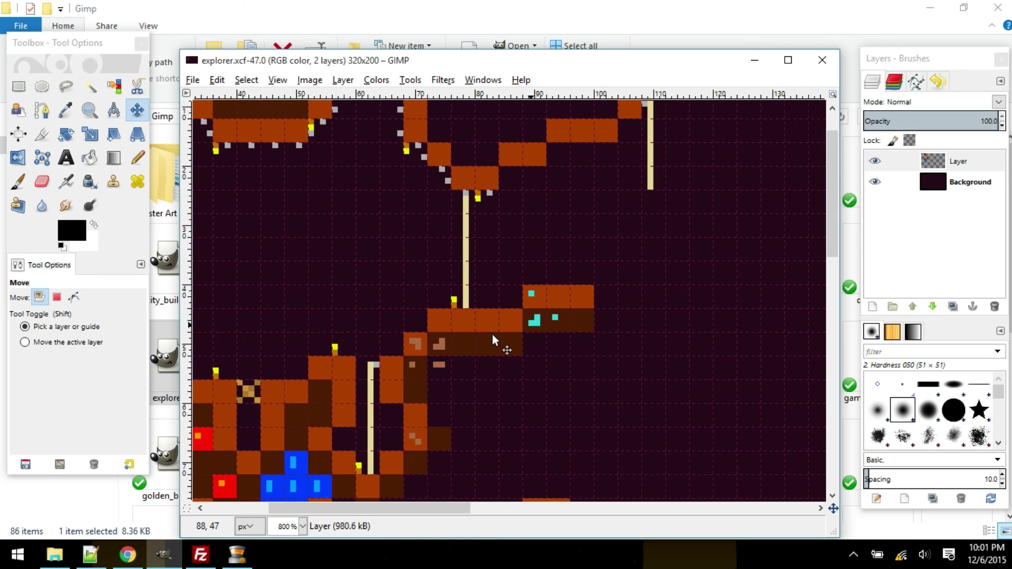
{"action": "scroll", "coordinate": [492, 333], "scroll_direction": "up", "scroll_amount": 2, "text": "ctrl"}
{"action": "scroll", "coordinate": [422, 340], "scroll_direction": "down", "scroll_amount": 1, "text": "ctrl"}
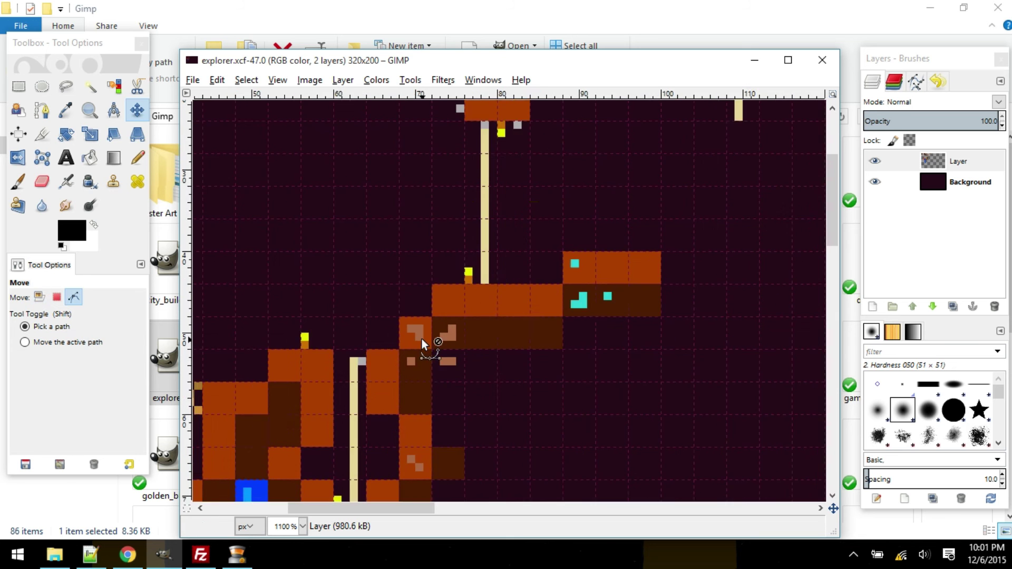
{"action": "scroll", "coordinate": [534, 330], "scroll_direction": "up", "scroll_amount": 1, "text": "ctrl"}
{"action": "scroll", "coordinate": [592, 328], "scroll_direction": "down", "scroll_amount": 1, "text": "ctrl"}
{"action": "scroll", "coordinate": [545, 337], "scroll_direction": "up", "scroll_amount": 1, "text": "ctrl"}
{"action": "scroll", "coordinate": [605, 289], "scroll_direction": "down", "scroll_amount": 1, "text": "ctrl"}
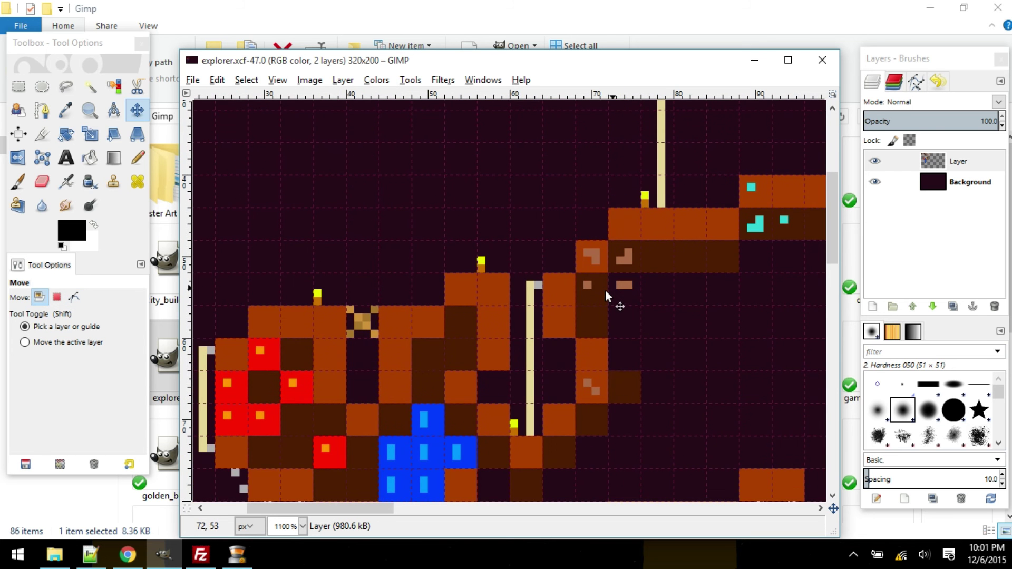
Step: Examine the lower cave area of the explorer map, with its red tiles, blue water column, wooden platform and surrounding ladders
{"action": "scroll", "coordinate": [607, 296], "scroll_direction": "down", "scroll_amount": 1}
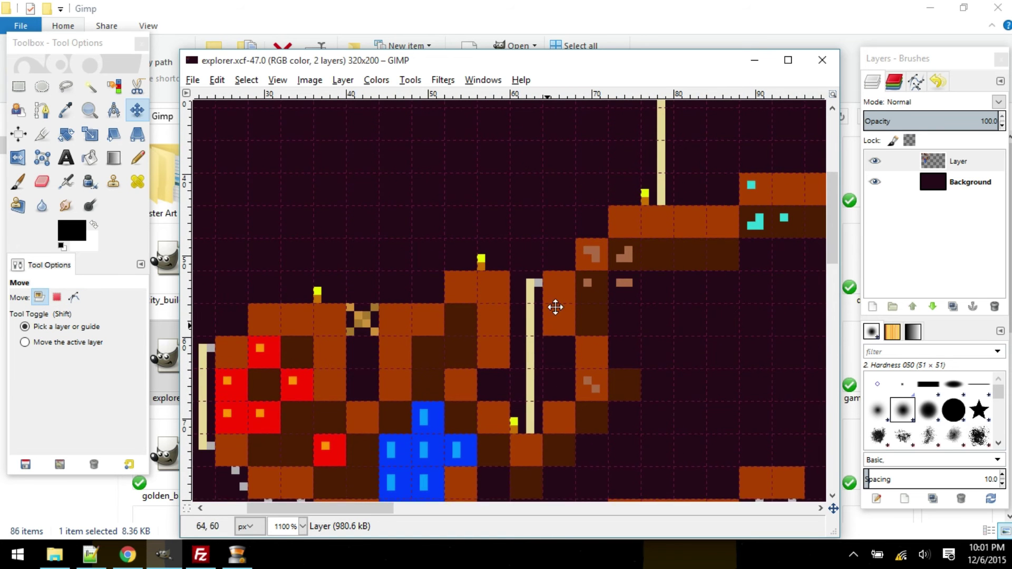
{"action": "scroll", "coordinate": [556, 307], "scroll_direction": "down", "scroll_amount": 3}
{"action": "scroll", "coordinate": [556, 306], "scroll_direction": "left", "scroll_amount": 5}
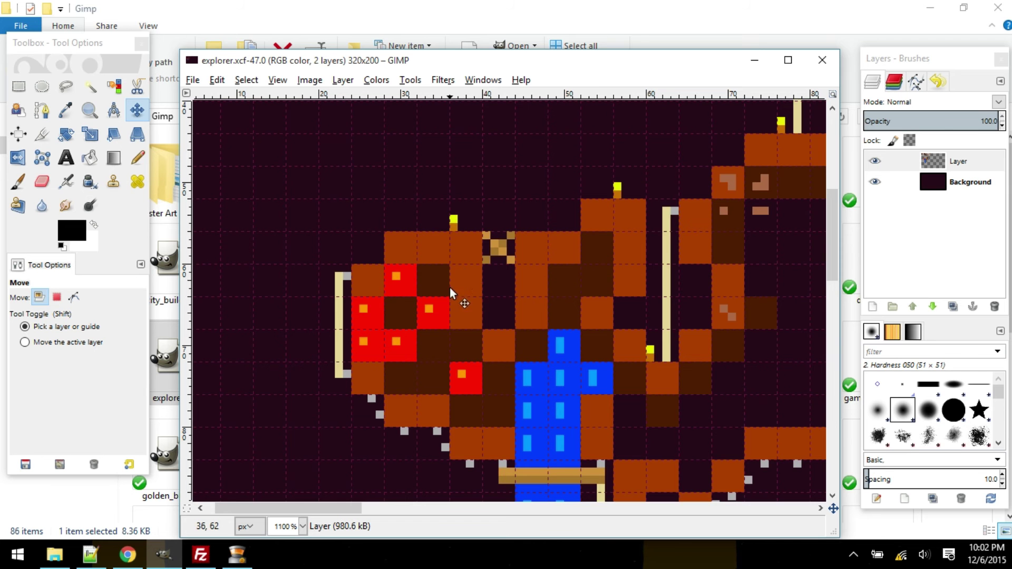
{"action": "scroll", "coordinate": [450, 293], "scroll_direction": "down", "scroll_amount": 3}
{"action": "scroll", "coordinate": [450, 292], "scroll_direction": "left", "scroll_amount": 1}
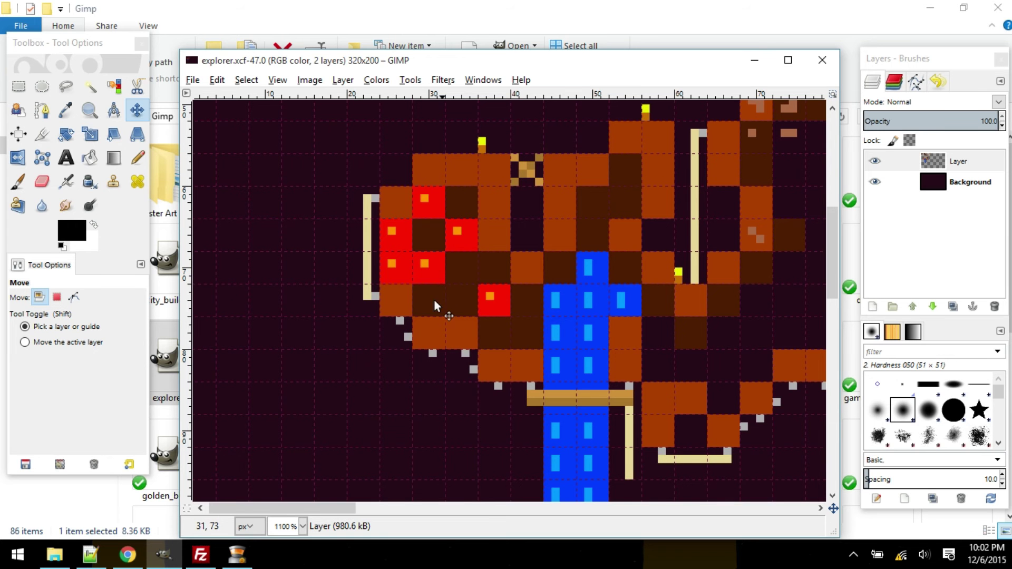
{"action": "left_click_drag", "start_coordinate": [418, 289], "coordinate": [344, 229]}
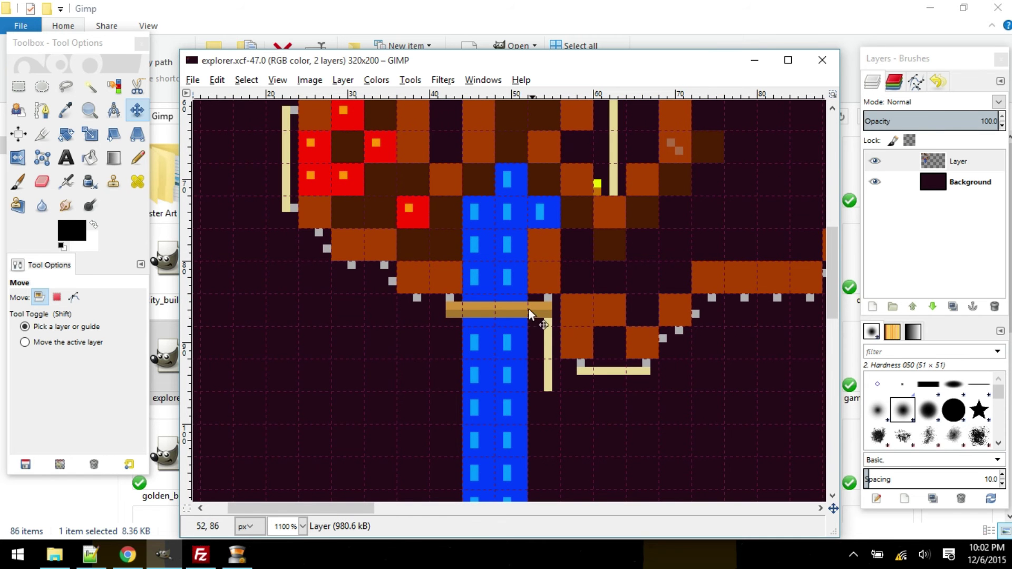
{"action": "left_click_drag", "start_coordinate": [523, 315], "coordinate": [413, 290]}
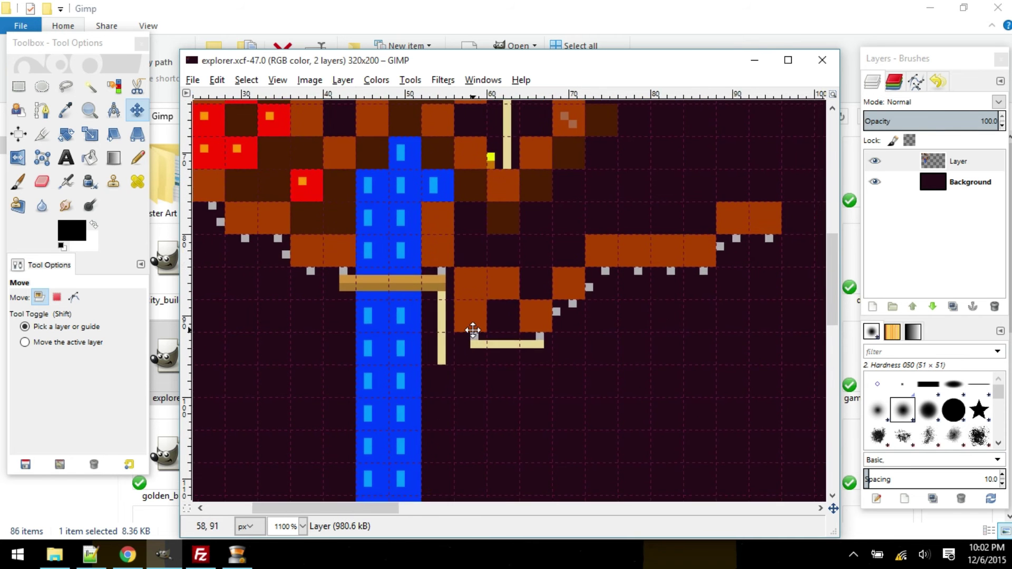
{"action": "left_click_drag", "start_coordinate": [475, 334], "coordinate": [418, 318]}
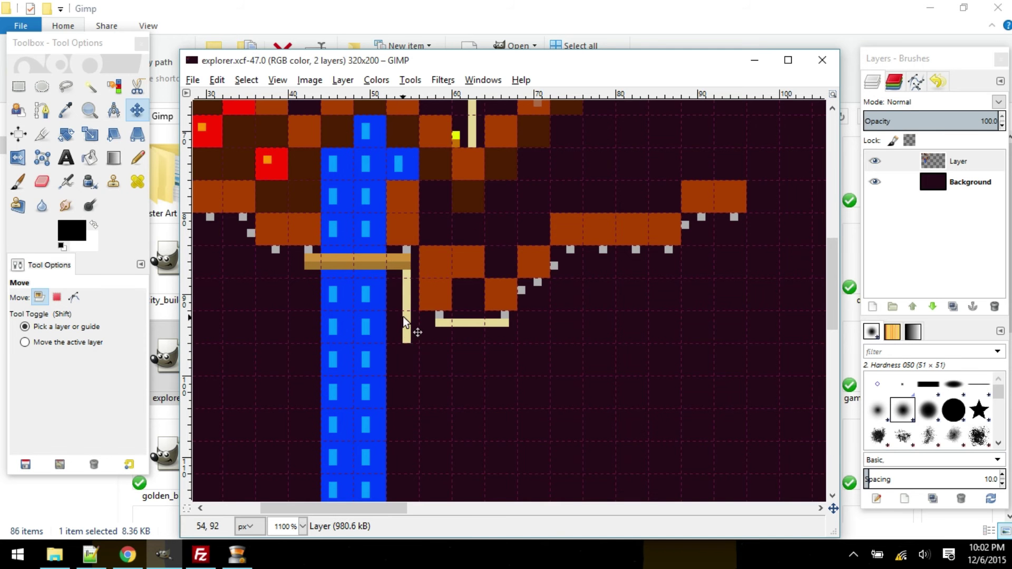
Step: Look over the explorer map as a whole, close the image and return to the Gimp folder
{"action": "scroll", "coordinate": [461, 327], "scroll_direction": "down", "scroll_amount": 2, "text": "ctrl"}
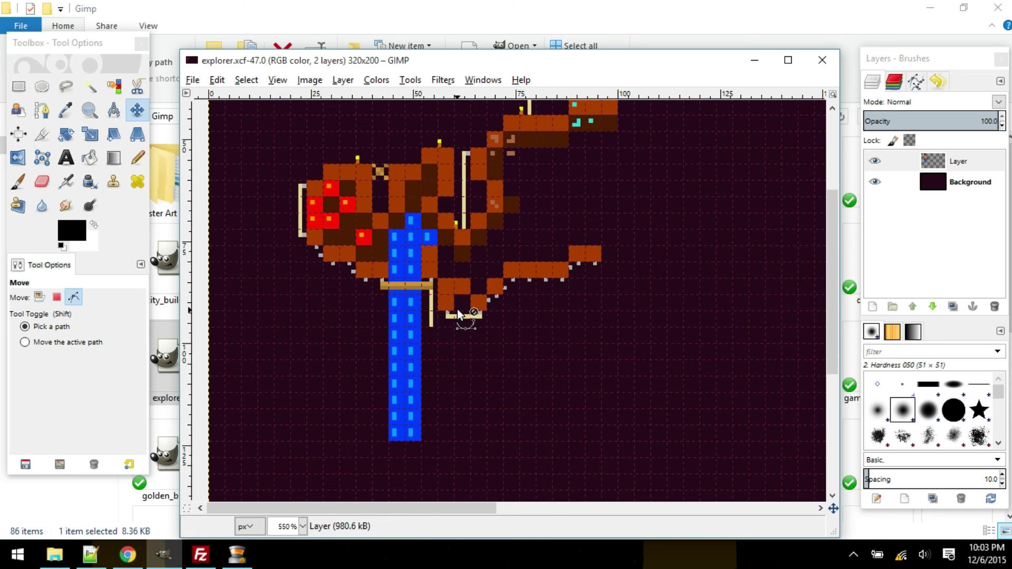
{"action": "scroll", "coordinate": [488, 186], "scroll_direction": "up", "scroll_amount": 3, "text": "ctrl"}
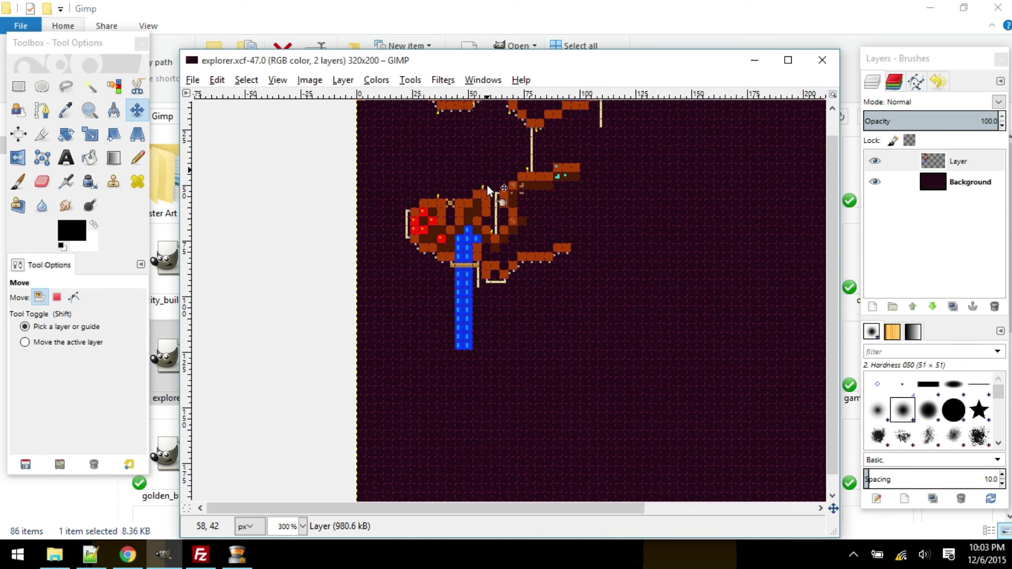
{"action": "scroll", "coordinate": [508, 242], "scroll_direction": "down", "scroll_amount": 2, "text": "ctrl"}
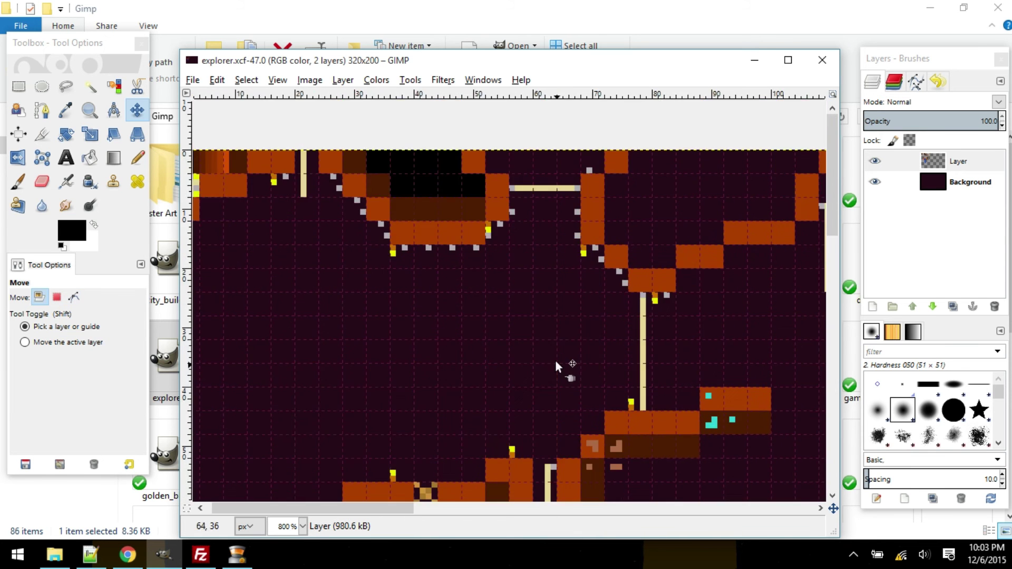
{"action": "scroll", "coordinate": [527, 253], "scroll_direction": "down", "scroll_amount": 2}
{"action": "scroll", "coordinate": [527, 253], "scroll_direction": "right", "scroll_amount": 1}
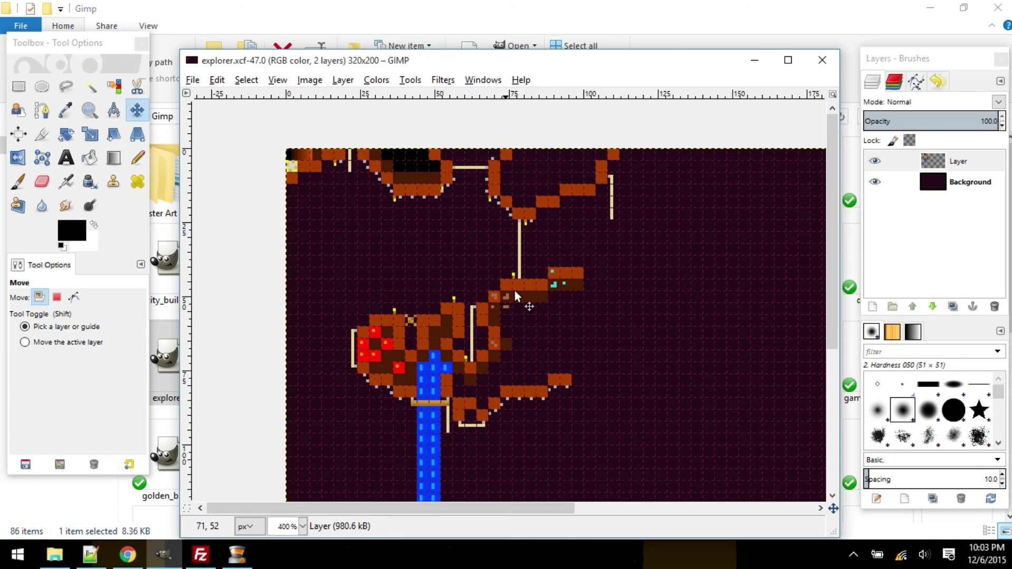
{"action": "left_click", "coordinate": [821, 60]}
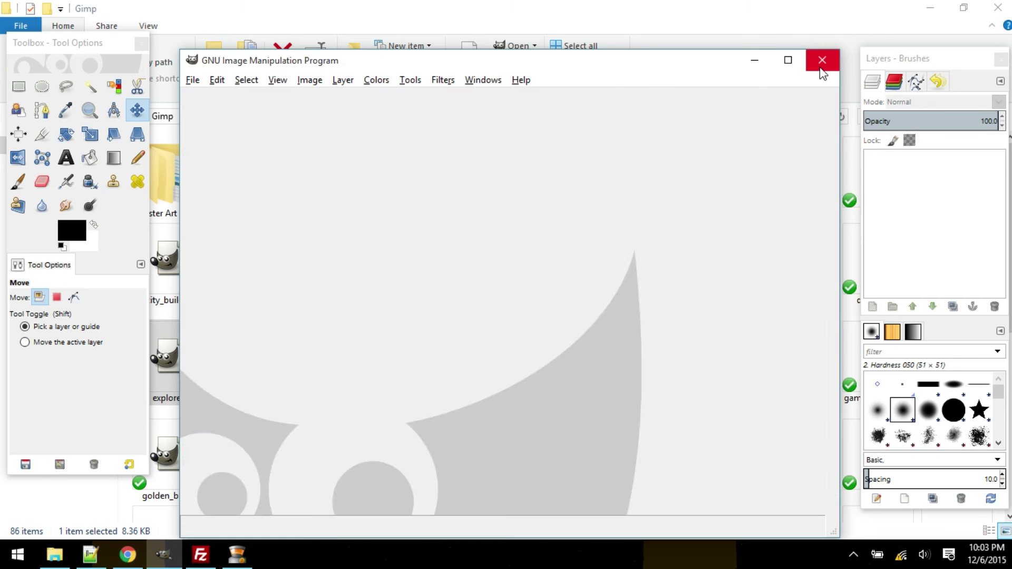
{"action": "left_click", "coordinate": [761, 61]}
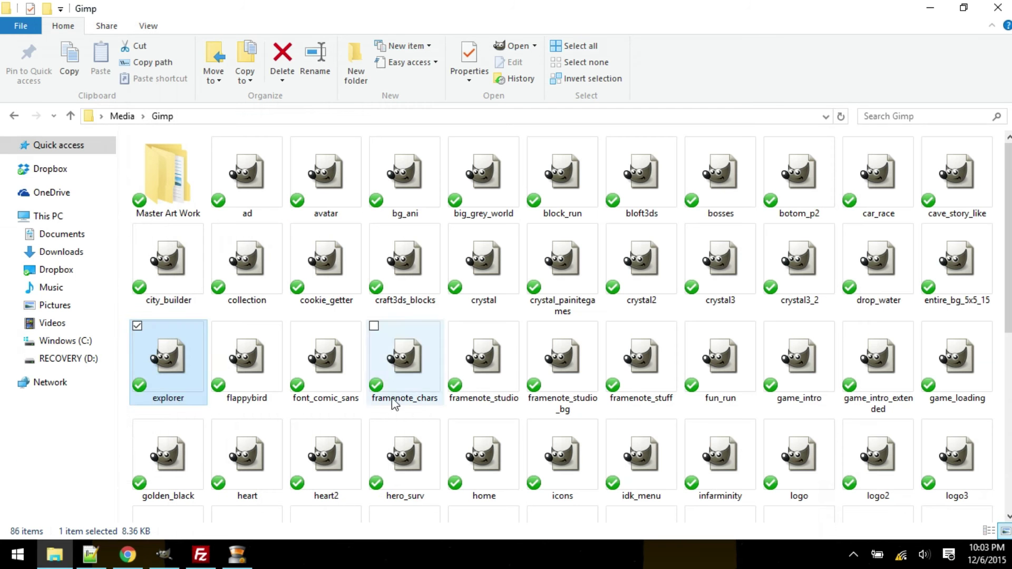
Step: Open the flappybird image in GIMP and make its hidden Layer #1 visible
{"action": "left_click", "coordinate": [256, 373]}
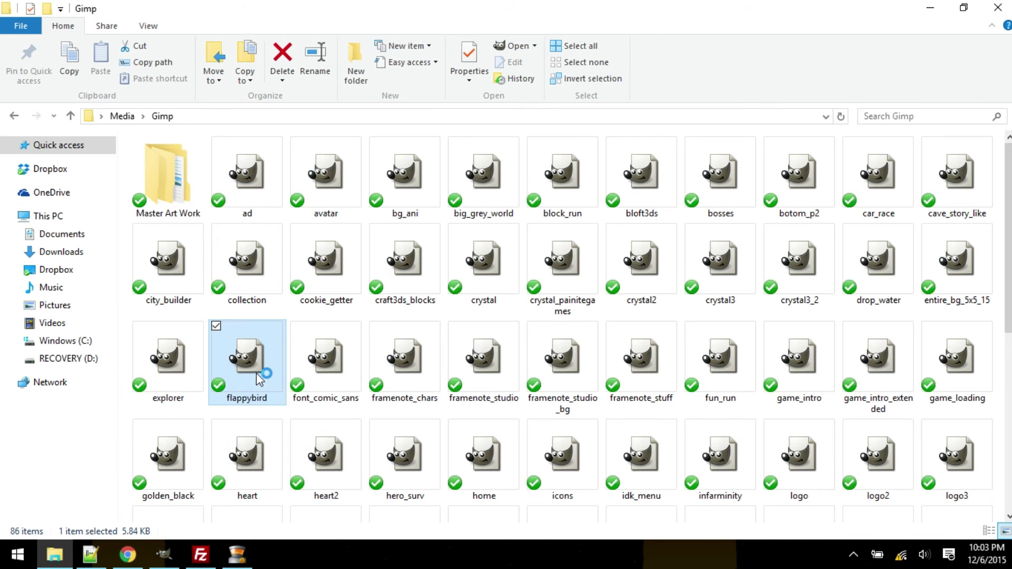
{"action": "left_click", "coordinate": [163, 558]}
{"action": "key", "text": "3"}
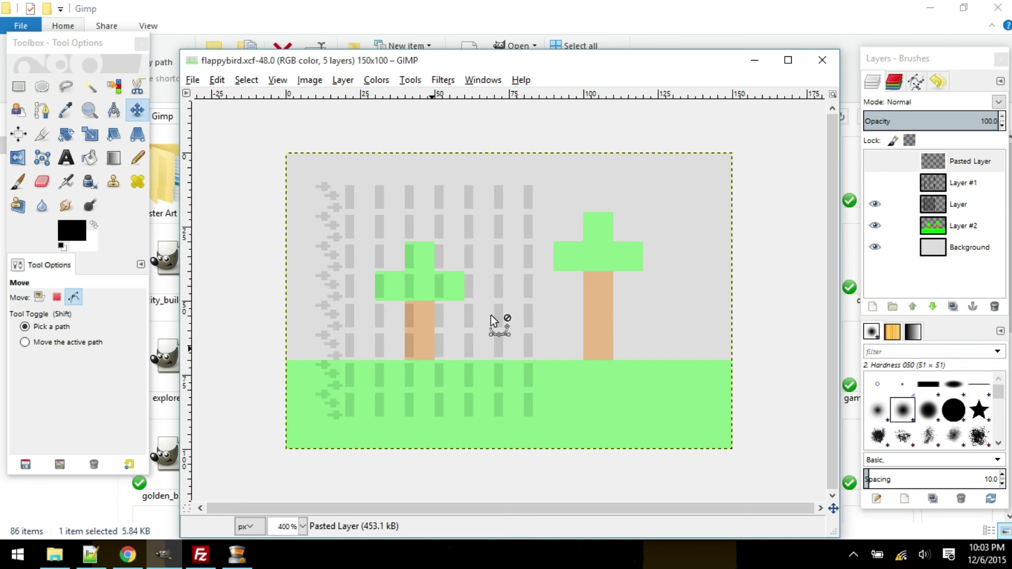
{"action": "key", "text": "m"}
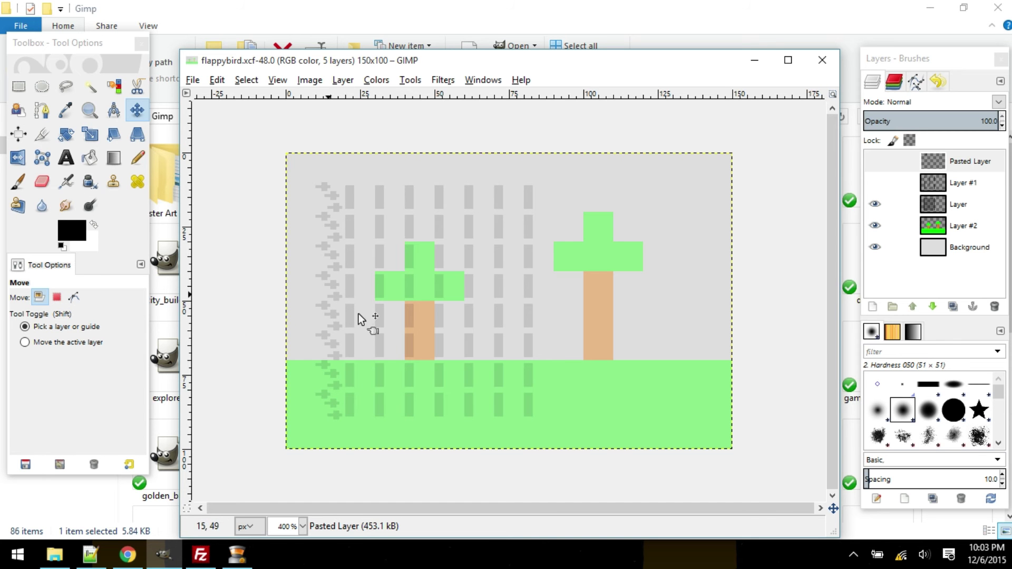
{"action": "left_click", "coordinate": [875, 183]}
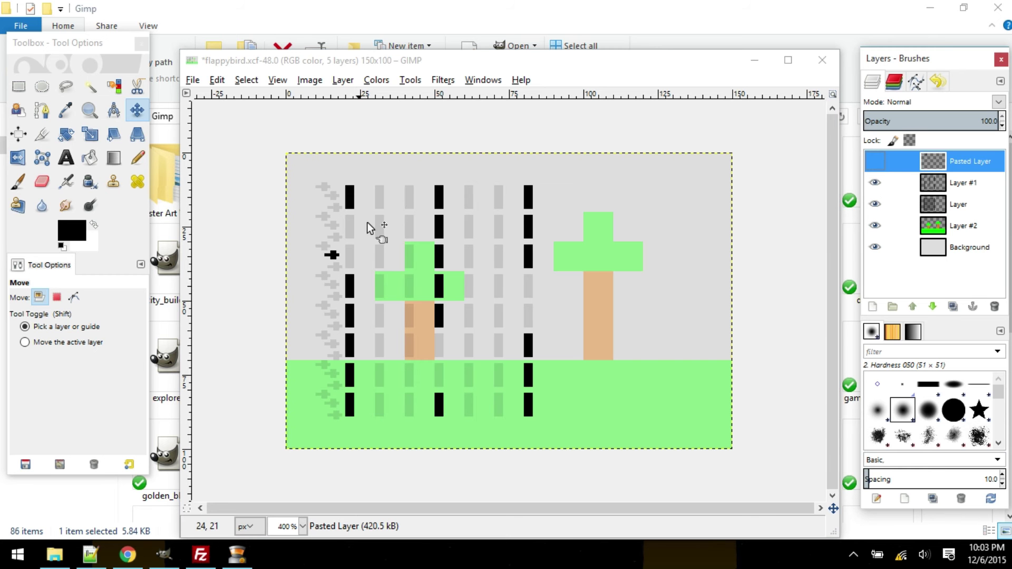
Step: Close the flappybird image, discarding its changes, and return to the Gimp folder
{"action": "left_click", "coordinate": [822, 60]}
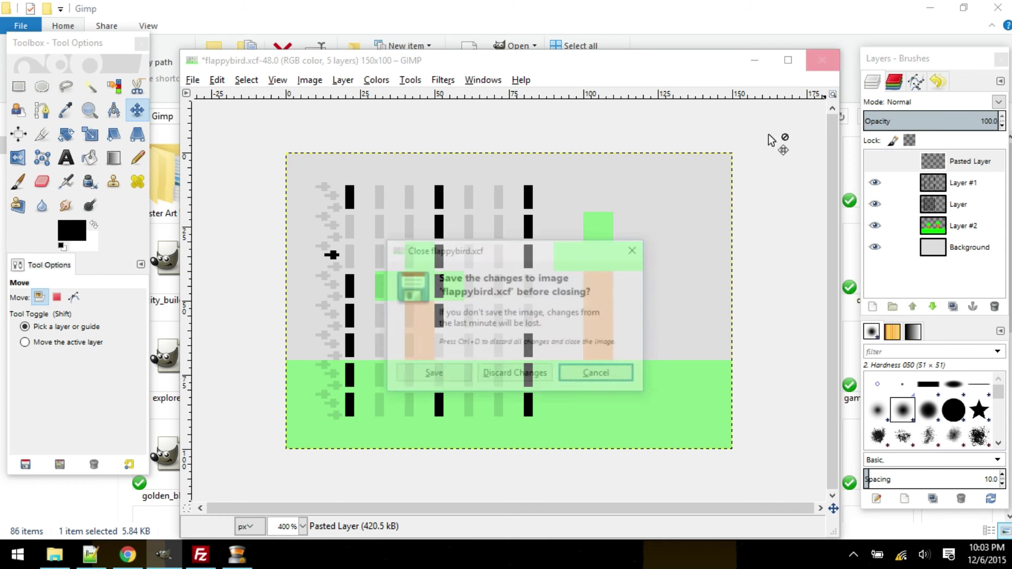
{"action": "left_click", "coordinate": [520, 377]}
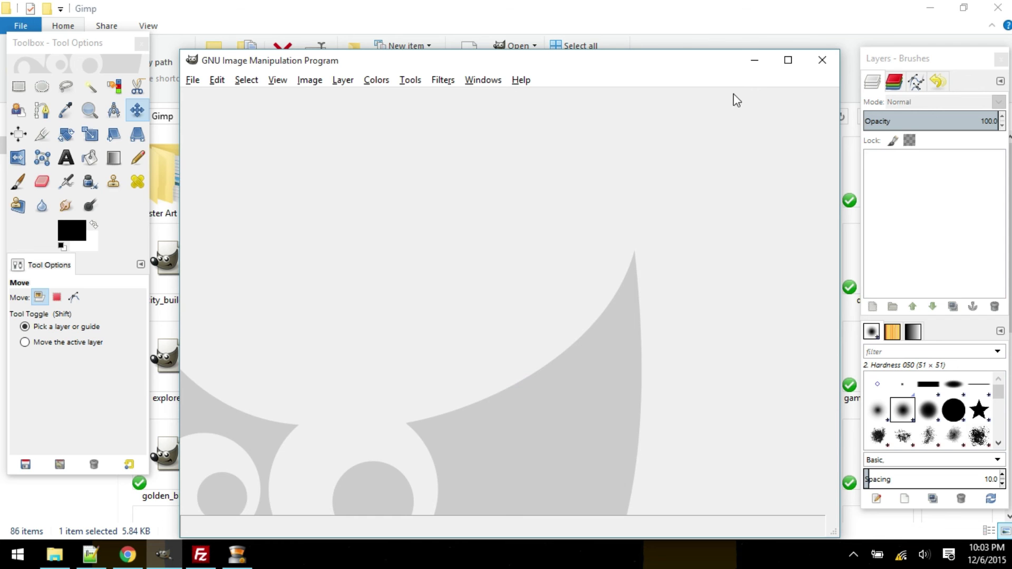
{"action": "key", "text": "ctrl+q"}
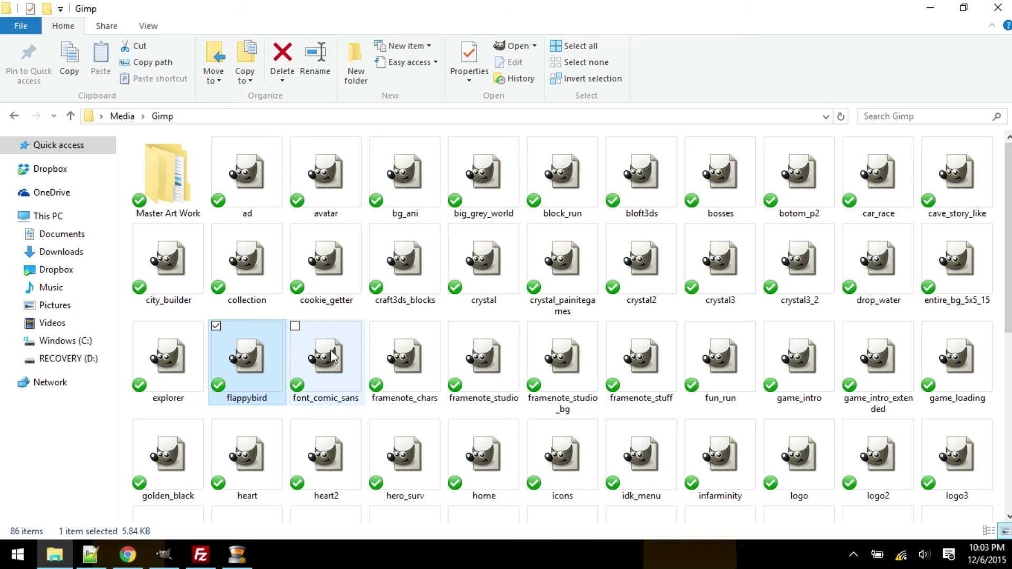
Step: Open the font_comic_sans image in GIMP and view its letters, digits and punctuation through to the end of the strip
{"action": "left_click", "coordinate": [329, 376]}
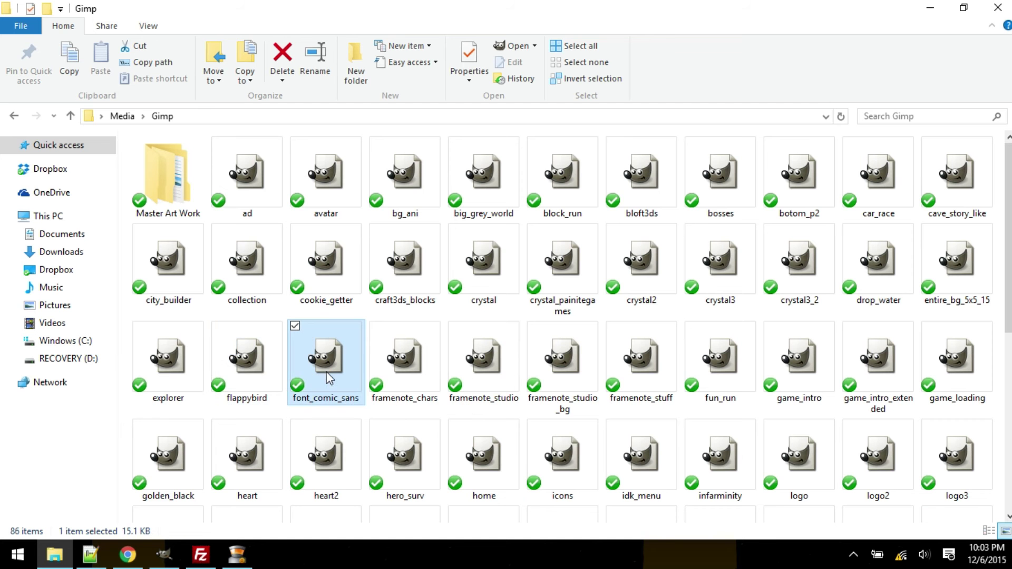
{"action": "left_click", "coordinate": [164, 560]}
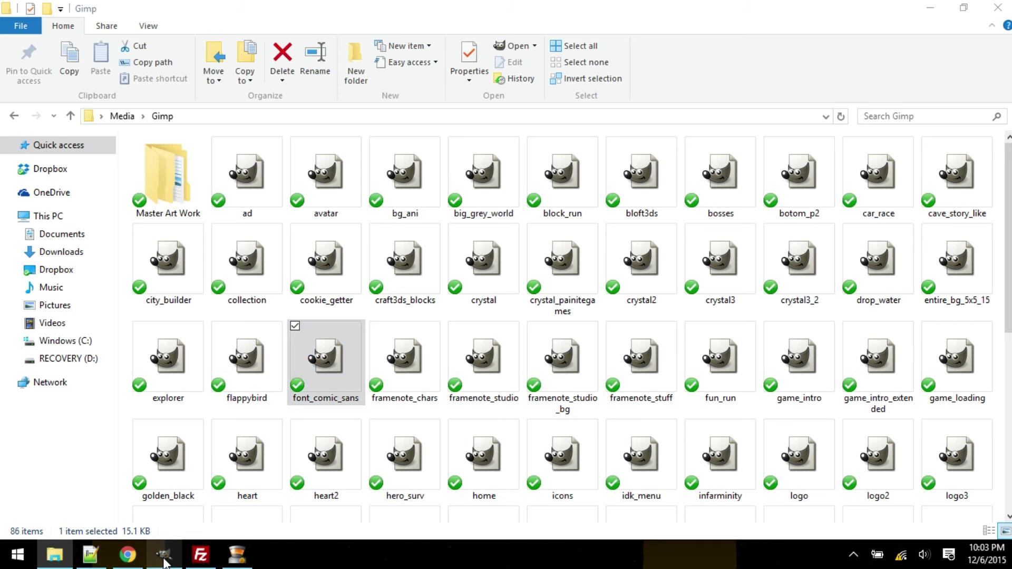
{"action": "key", "text": "plus"}
{"action": "key", "text": "plus"}
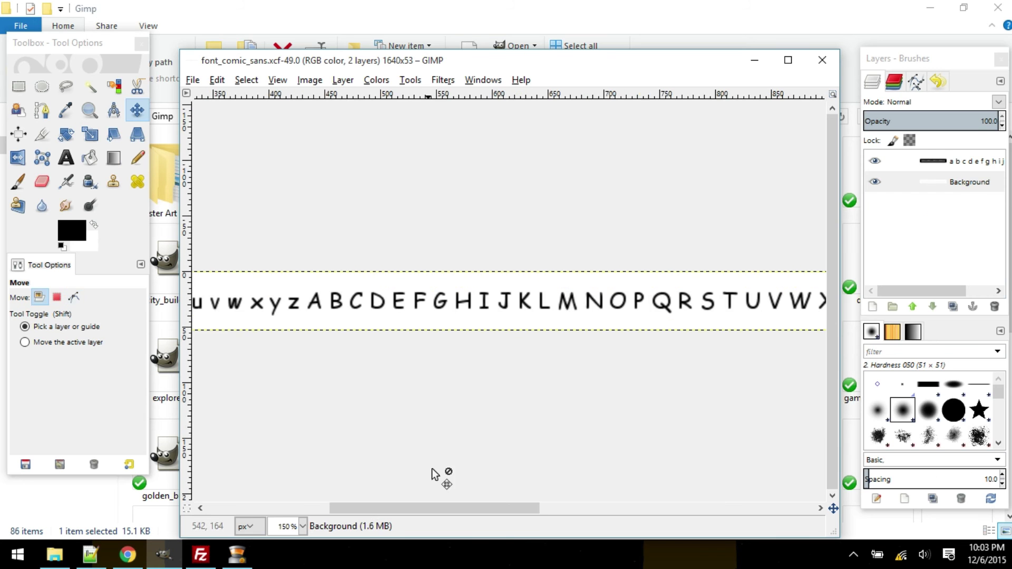
{"action": "left_click_drag", "start_coordinate": [450, 507], "coordinate": [716, 455]}
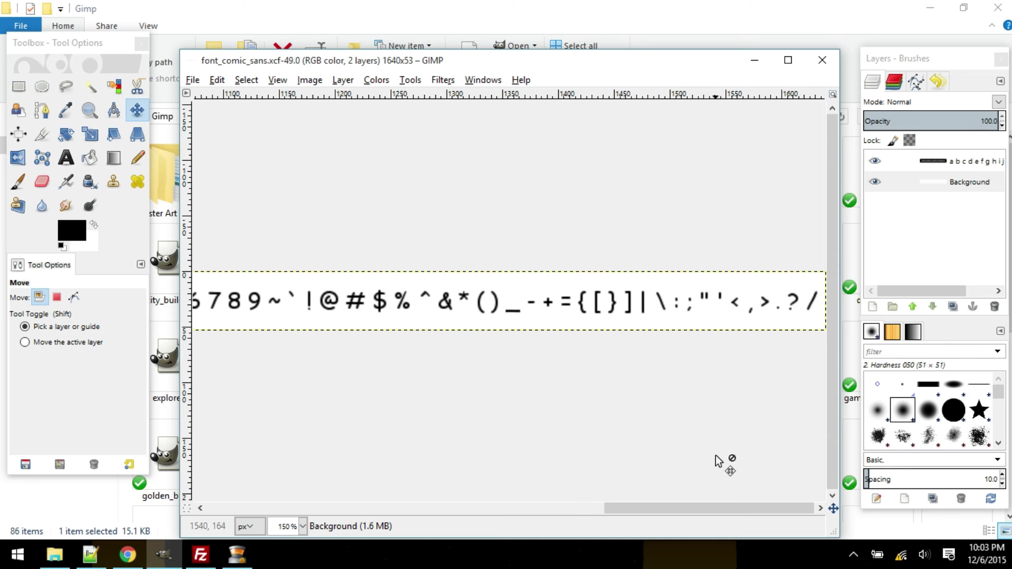
{"action": "scroll", "coordinate": [653, 419], "scroll_direction": "down", "scroll_amount": 1, "text": "ctrl"}
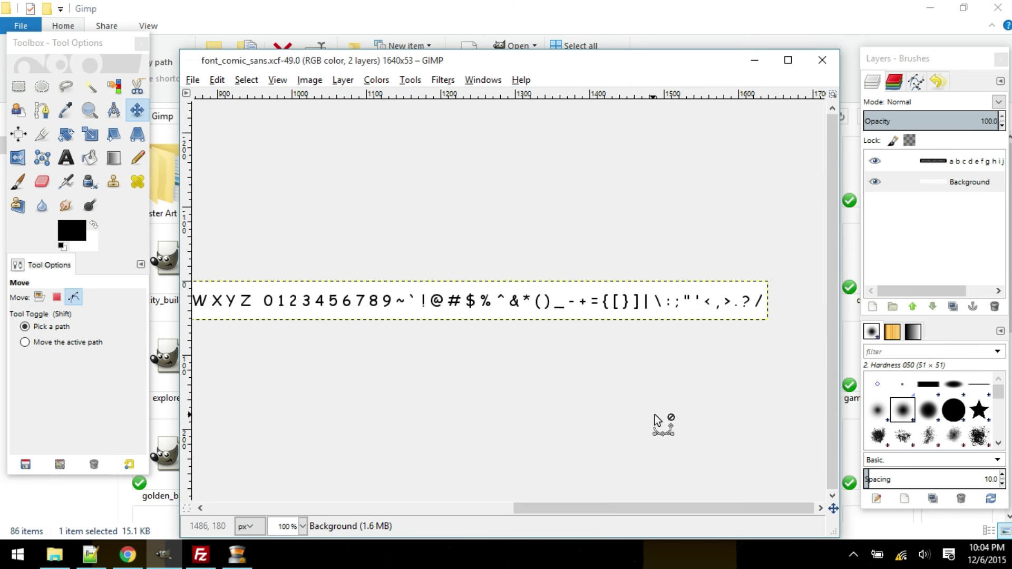
Step: Look back over the comic sans font strip from its lowercase letters, close the image and return to the Gimp folder
{"action": "scroll", "coordinate": [463, 302], "scroll_direction": "down", "scroll_amount": 2, "text": "ctrl"}
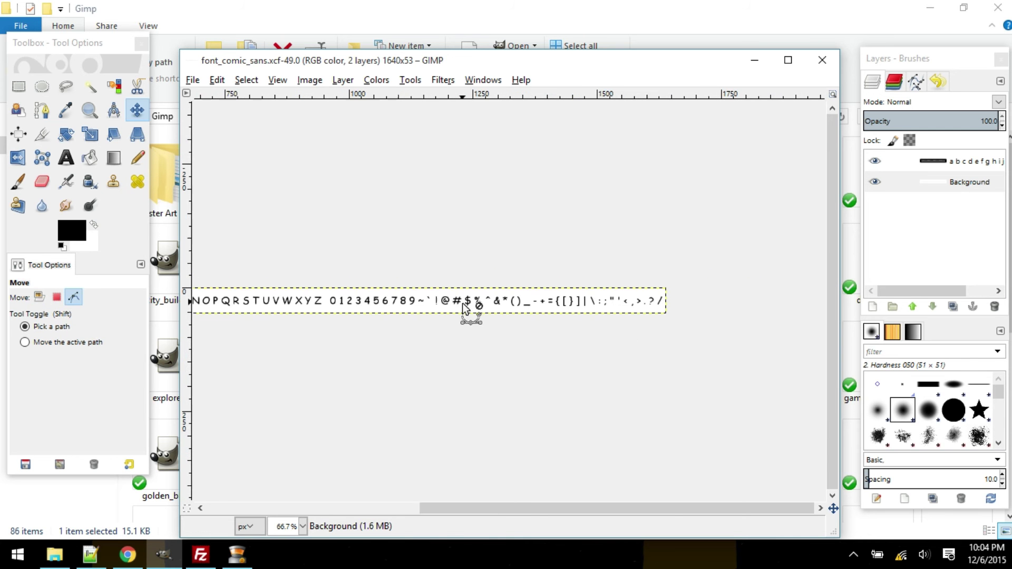
{"action": "scroll", "coordinate": [467, 333], "scroll_direction": "left", "scroll_amount": 5}
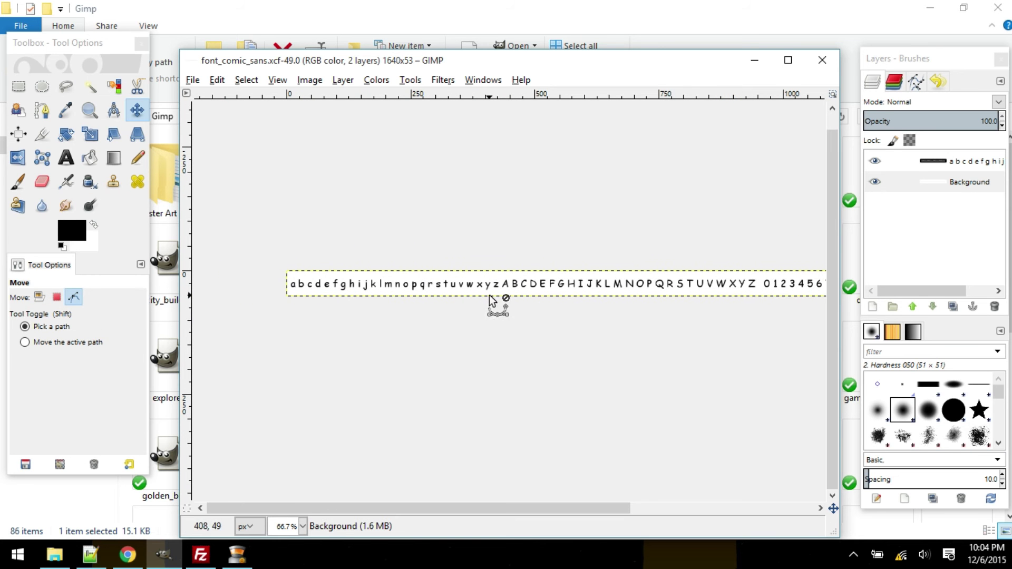
{"action": "scroll", "coordinate": [500, 295], "scroll_direction": "up", "scroll_amount": 1, "text": "ctrl"}
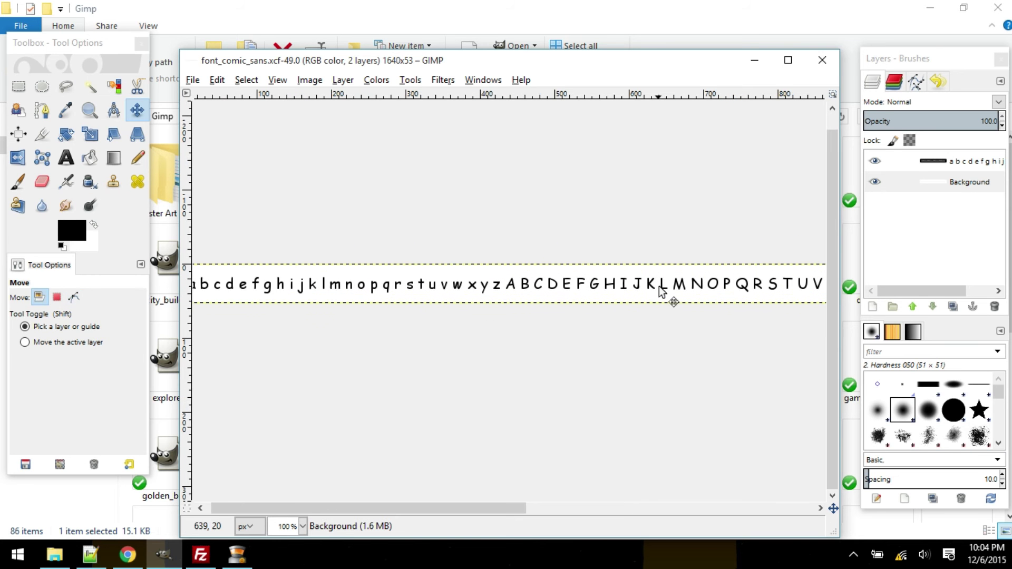
{"action": "left_click", "coordinate": [820, 59]}
{"action": "left_click", "coordinate": [754, 60]}
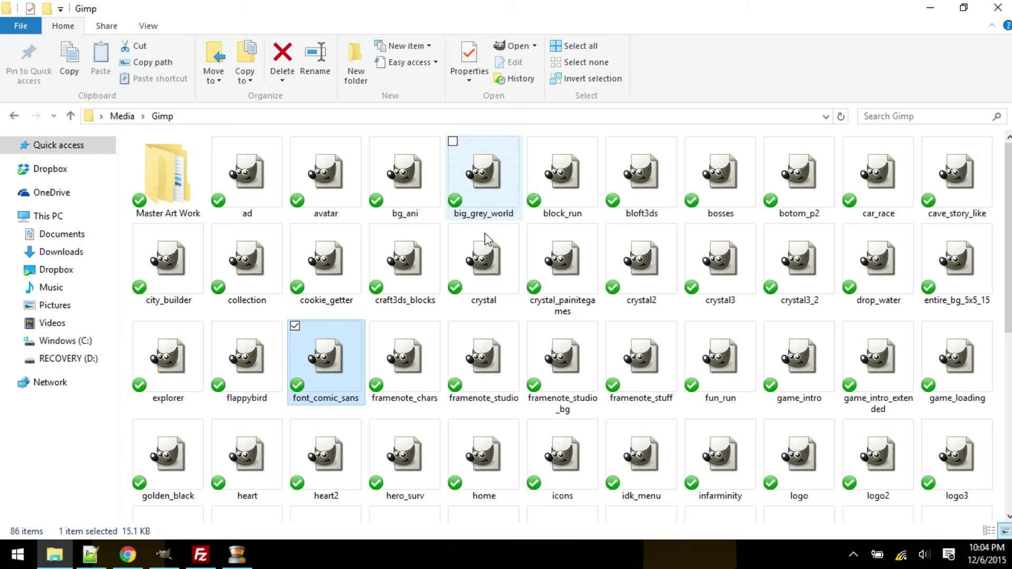
Step: Go past the framenote files, open the fun_run image in GIMP to view its sprites enlarged, and close it
{"action": "left_click", "coordinate": [415, 359]}
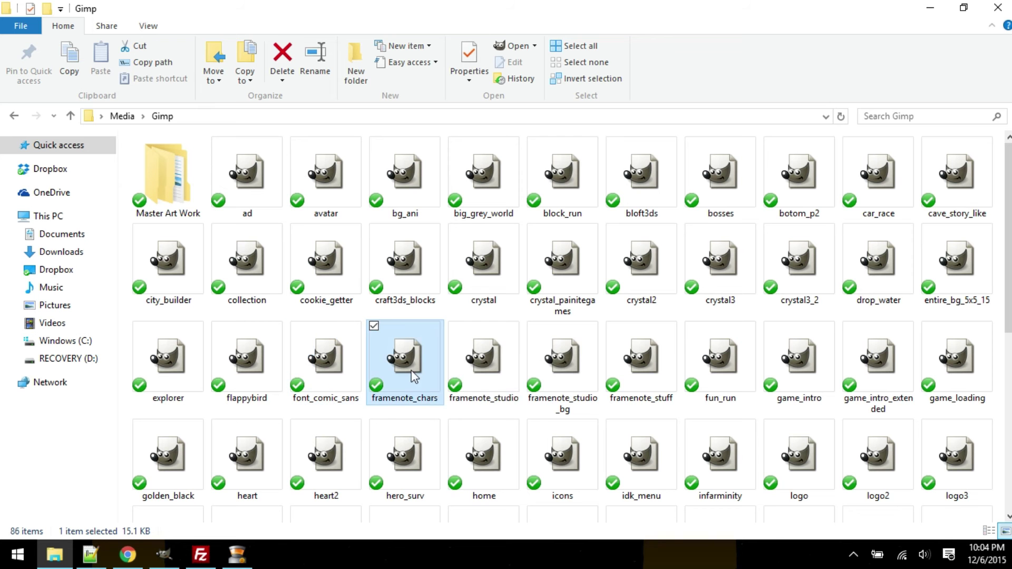
{"action": "left_click", "coordinate": [509, 374]}
{"action": "left_click", "coordinate": [551, 383]}
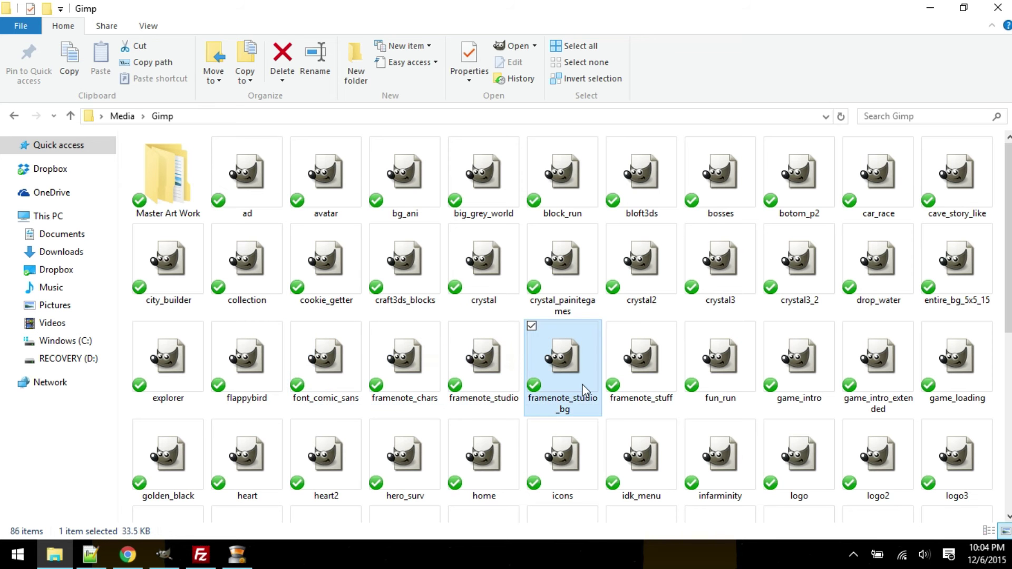
{"action": "left_click", "coordinate": [625, 375]}
{"action": "left_click", "coordinate": [707, 371]}
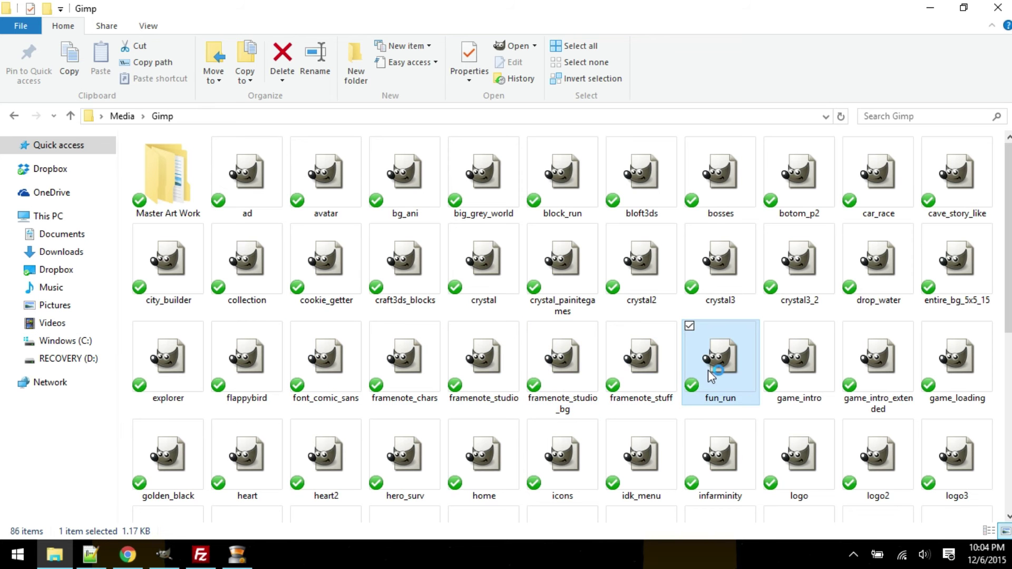
{"action": "left_click", "coordinate": [172, 549]}
{"action": "key", "text": "3"}
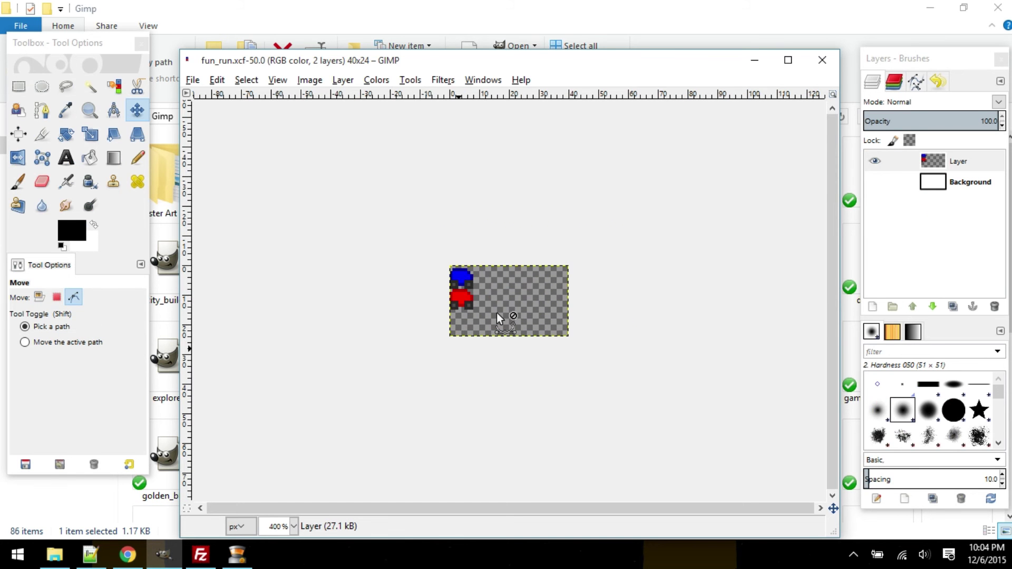
{"action": "key", "text": "4"}
{"action": "left_click", "coordinate": [821, 61]}
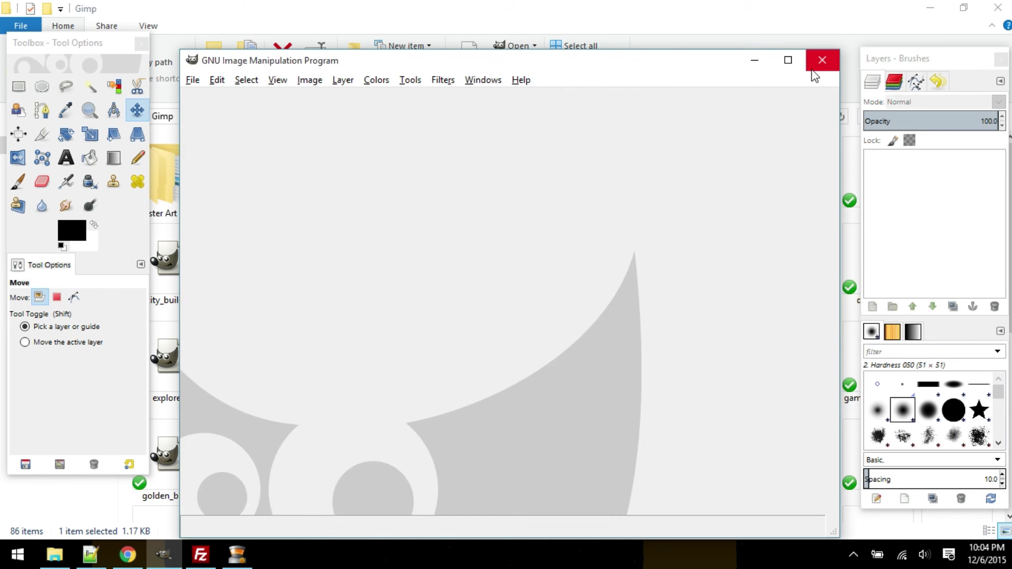
{"action": "left_click", "coordinate": [754, 61]}
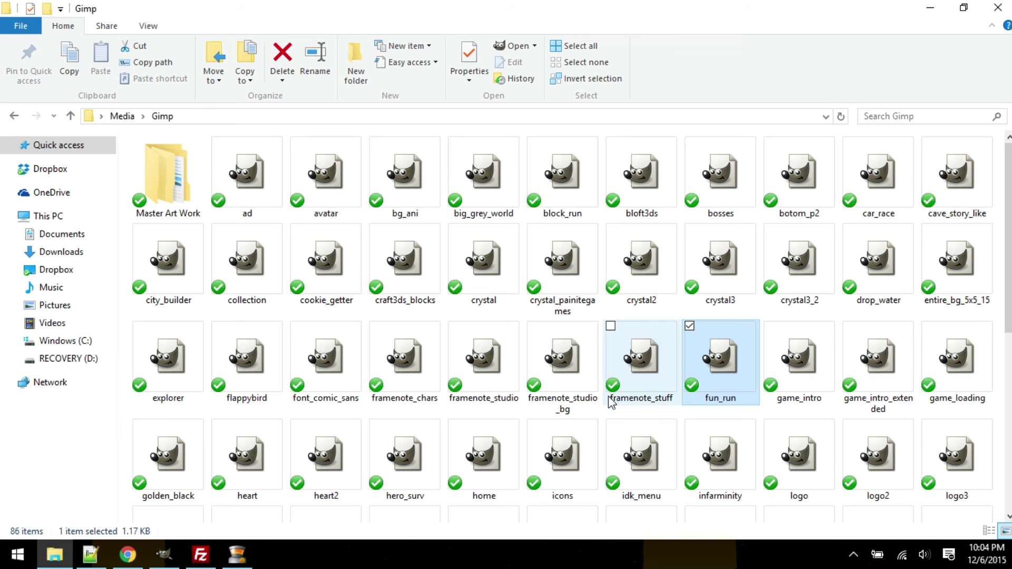
Step: Open the game_intro image in GIMP, close it and return to the Gimp folder
{"action": "double_click", "coordinate": [811, 356]}
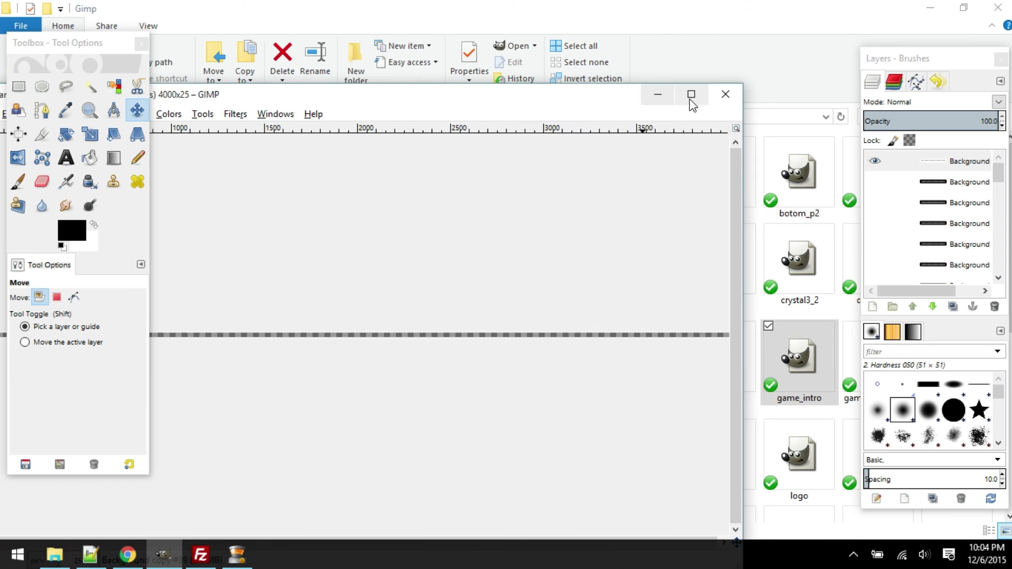
{"action": "left_click", "coordinate": [723, 94]}
{"action": "left_click", "coordinate": [562, 97]}
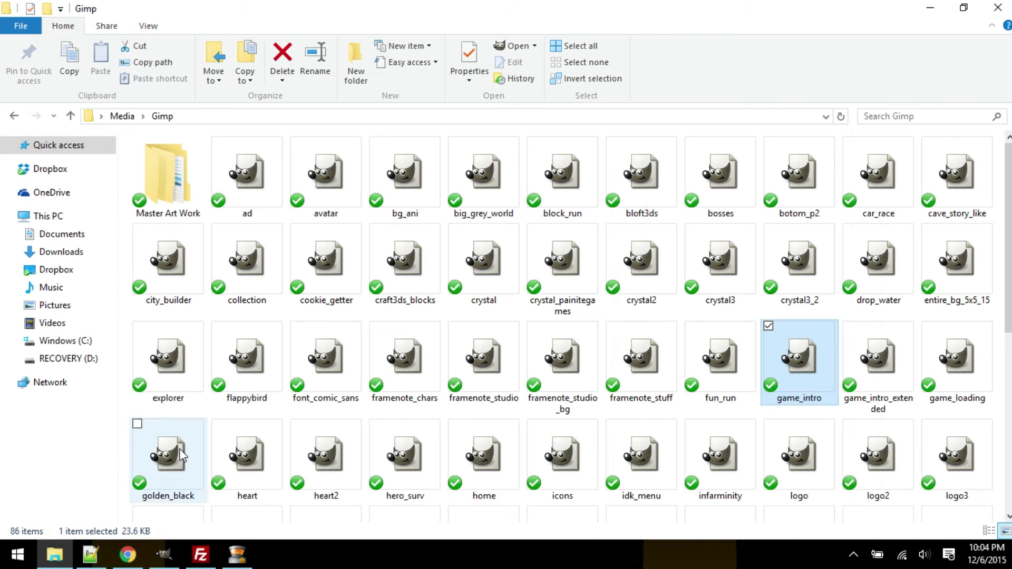
Step: Open the golden_black image in GIMP, activate Ellipse Select and zoom in on the orange stage outline at 150%
{"action": "left_click", "coordinate": [140, 466]}
{"action": "double_click", "coordinate": [139, 460]}
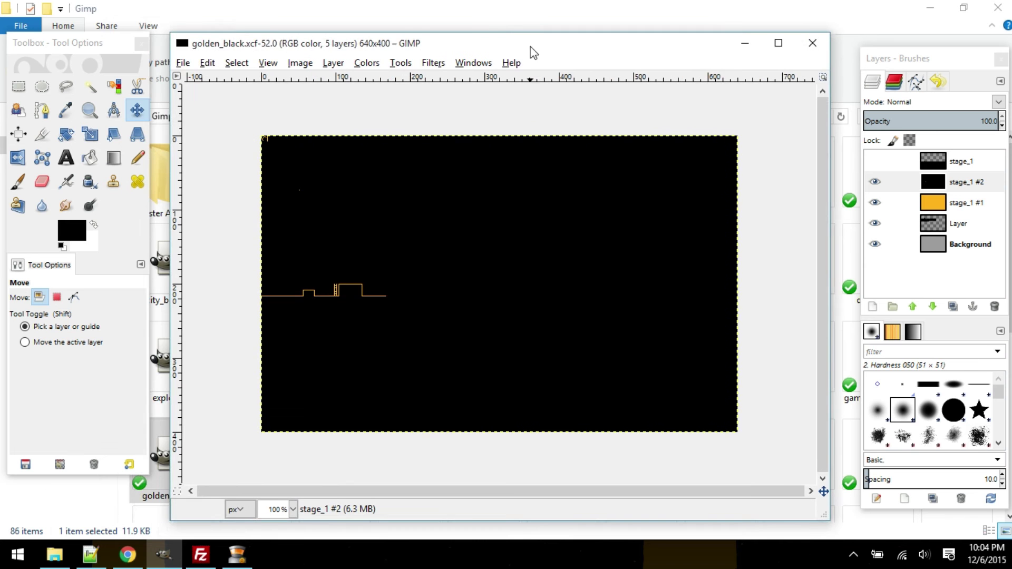
{"action": "left_click", "coordinate": [18, 86]}
{"action": "left_click", "coordinate": [42, 86]}
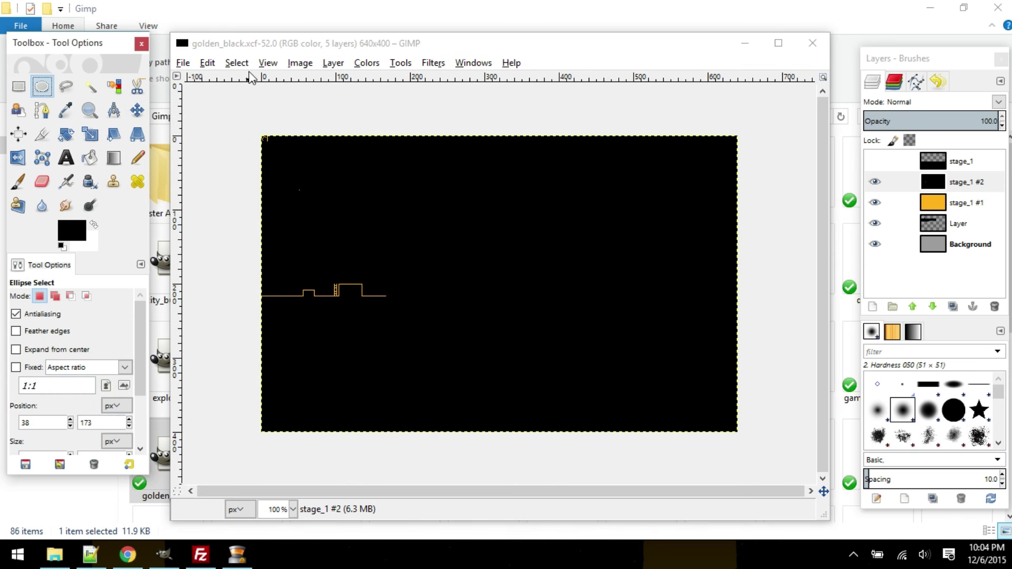
{"action": "left_click", "coordinate": [242, 225]}
{"action": "scroll", "coordinate": [243, 226], "scroll_direction": "up", "scroll_amount": 1, "text": "ctrl"}
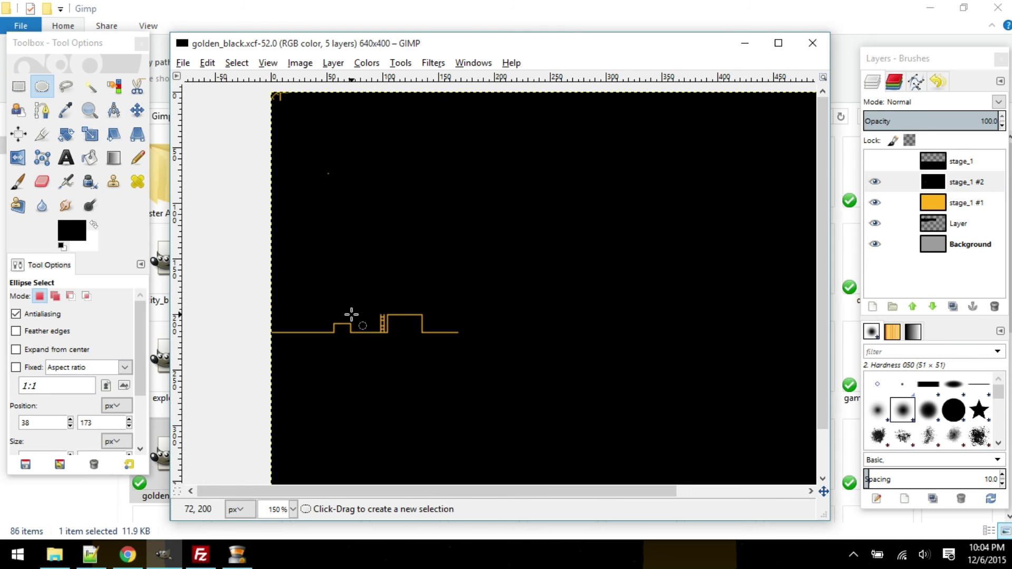
Step: On the stage_1 #1 layer, ellipse-select the area around the ladder from position 81, 179 and delete the orange outside it
{"action": "left_click", "coordinate": [955, 206]}
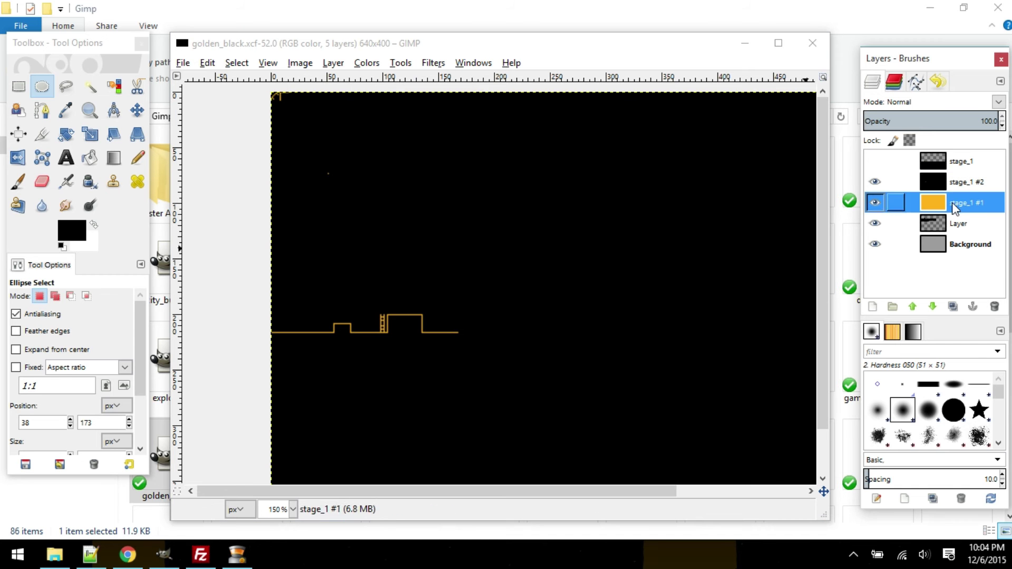
{"action": "left_click_drag", "start_coordinate": [361, 292], "coordinate": [423, 345]}
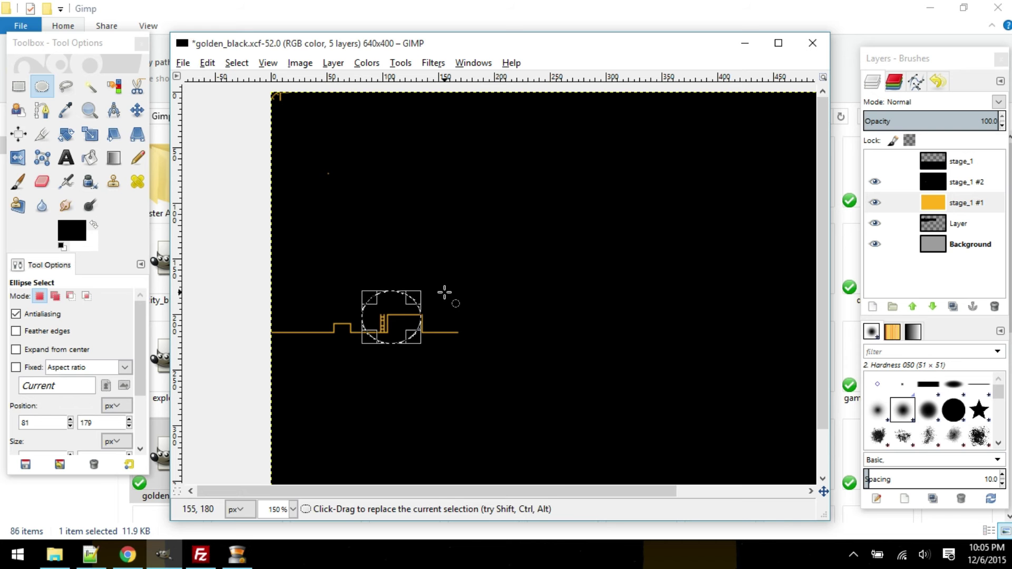
{"action": "key", "text": "Return"}
{"action": "key", "text": "Delete"}
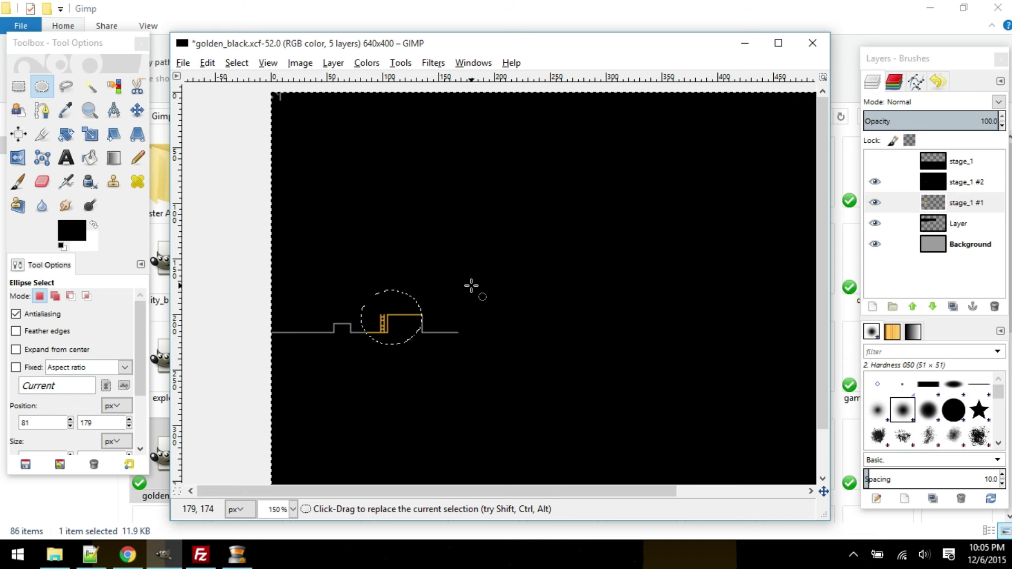
Step: Remove the selection and bucket-fill the Background layer with black
{"action": "left_click", "coordinate": [930, 255]}
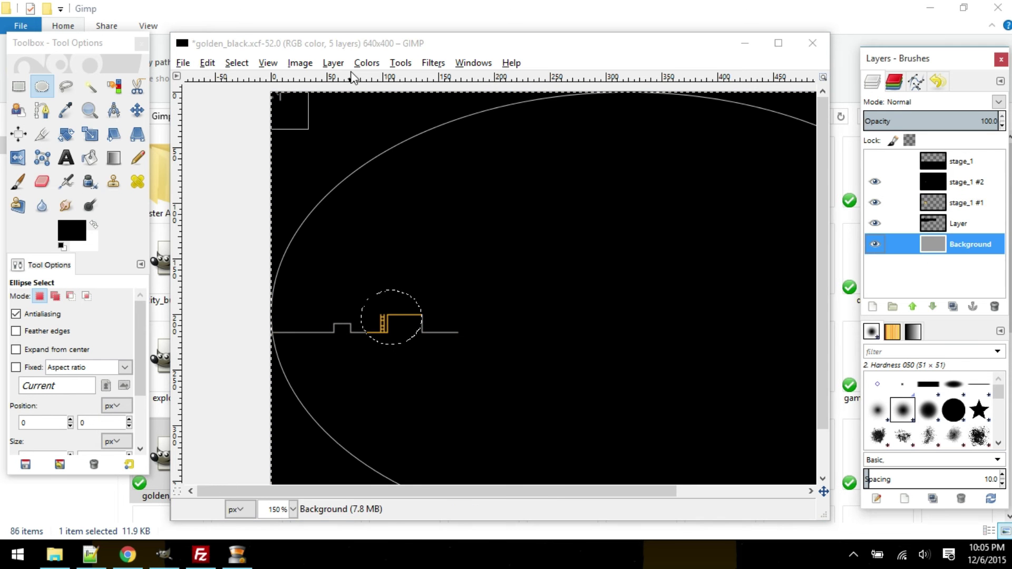
{"action": "key", "text": "ctrl+shift+a"}
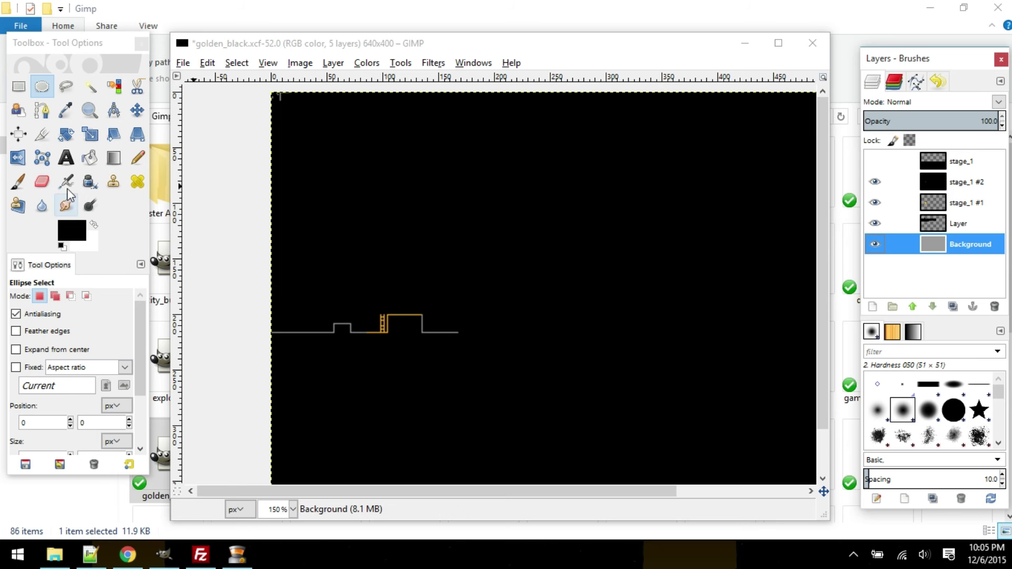
{"action": "left_click", "coordinate": [90, 158]}
{"action": "left_click", "coordinate": [482, 222]}
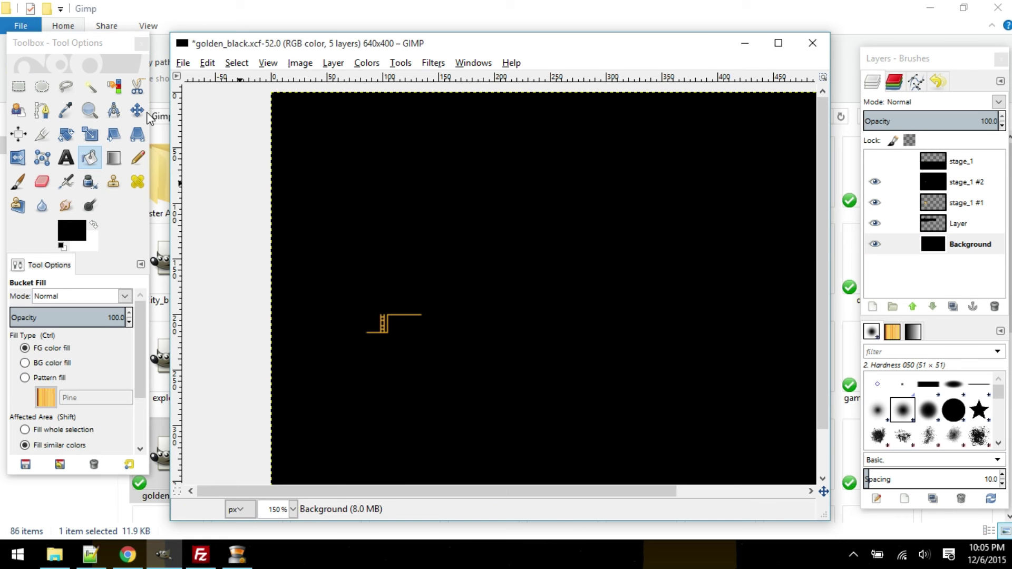
Step: Move the orange circle behind the black stage to light up other parts of its outline
{"action": "key", "text": "m"}
{"action": "scroll", "coordinate": [352, 318], "scroll_direction": "up", "scroll_amount": 2}
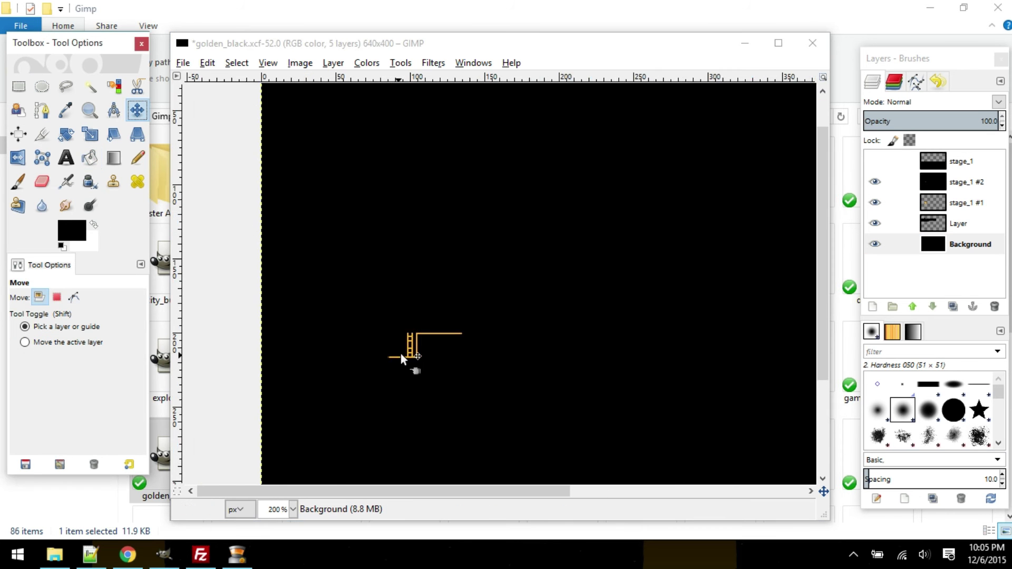
{"action": "left_click_drag", "start_coordinate": [413, 358], "coordinate": [414, 292]}
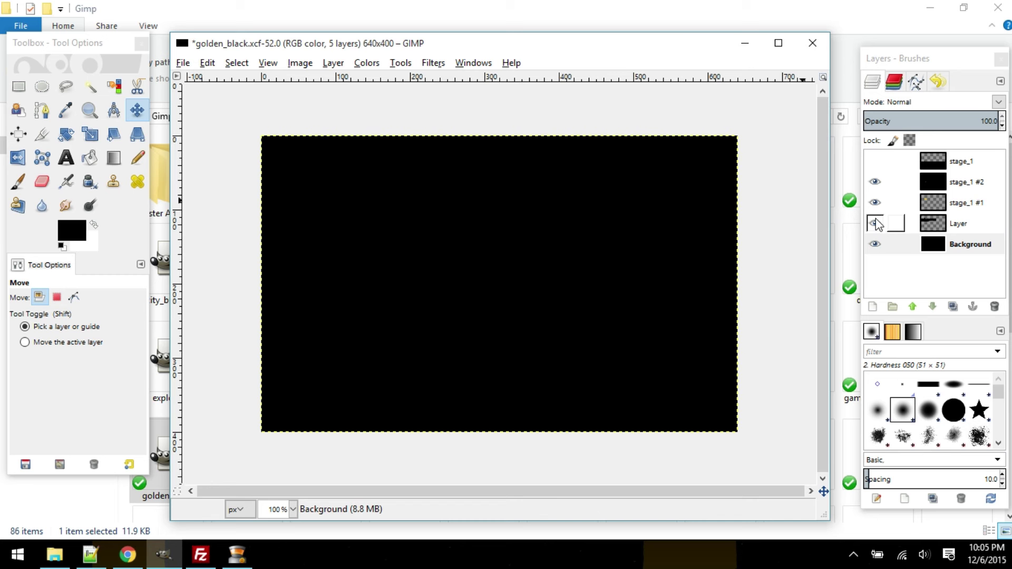
Step: Hide the stage_1 #2 and Background layers to expose the orange circle and the sprite layer
{"action": "left_click", "coordinate": [875, 182]}
{"action": "key", "text": "2"}
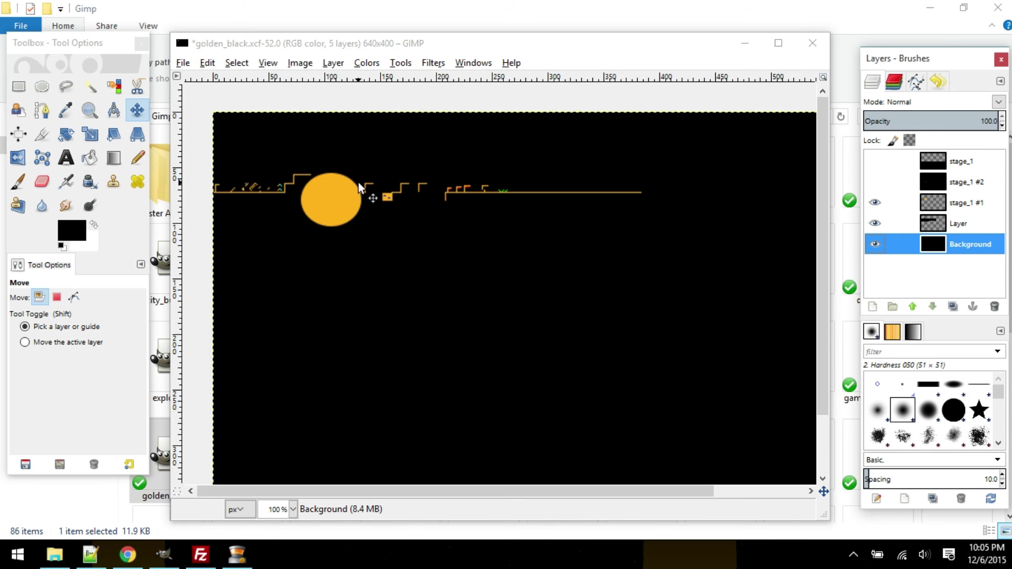
{"action": "left_click", "coordinate": [875, 244]}
{"action": "left_click", "coordinate": [314, 59]}
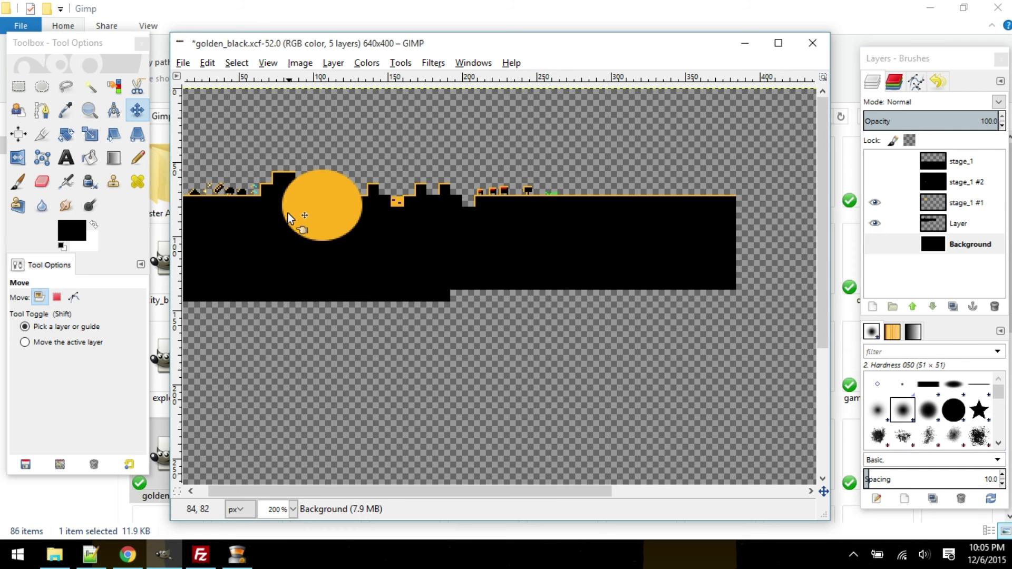
Step: Move the orange circle down beneath the terrain, clear of the small sprites at the start of the stage
{"action": "left_click_drag", "start_coordinate": [334, 233], "coordinate": [429, 273]}
{"action": "scroll", "coordinate": [406, 263], "scroll_direction": "up", "scroll_amount": 2}
{"action": "left_click_drag", "start_coordinate": [409, 238], "coordinate": [427, 365]}
{"action": "scroll", "coordinate": [276, 221], "scroll_direction": "up", "scroll_amount": 2}
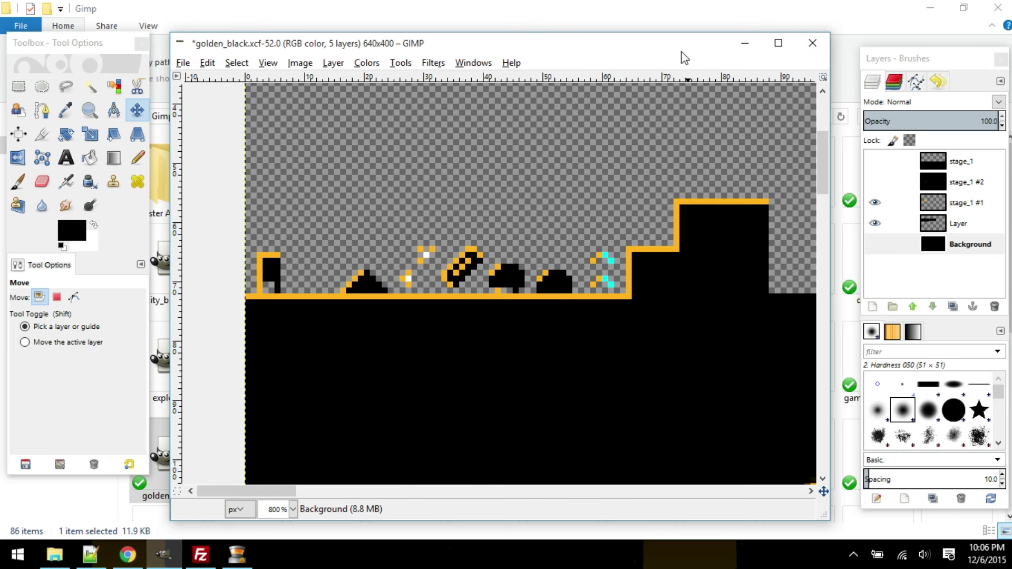
Step: Examine the first part of the stage, from the small sprites past the high step to the red-dotted and blue-marked blocks
{"action": "scroll", "coordinate": [640, 266], "scroll_direction": "right", "scroll_amount": 10}
{"action": "scroll", "coordinate": [640, 266], "scroll_direction": "up", "scroll_amount": 2}
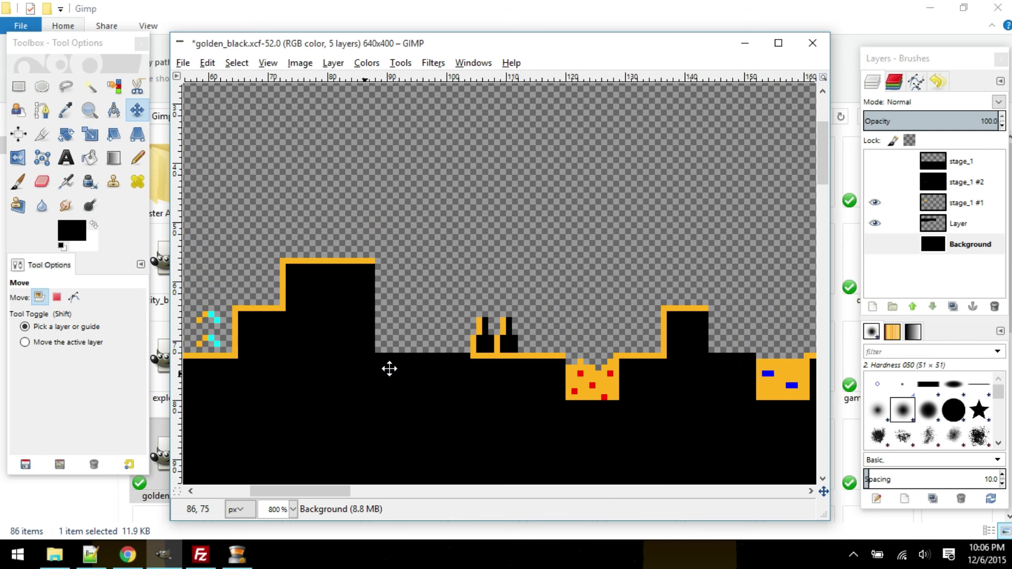
{"action": "key", "text": "minus"}
{"action": "key", "text": "minus"}
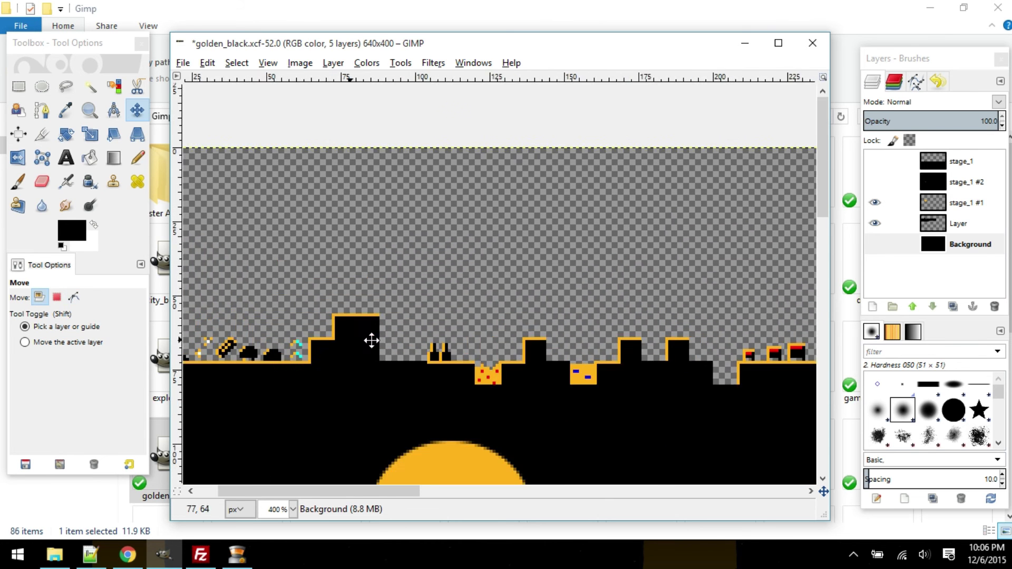
{"action": "left_click_drag", "start_coordinate": [369, 339], "coordinate": [514, 325]}
{"action": "scroll", "coordinate": [512, 336], "scroll_direction": "right", "scroll_amount": 5}
{"action": "scroll", "coordinate": [512, 336], "scroll_direction": "up", "scroll_amount": 1}
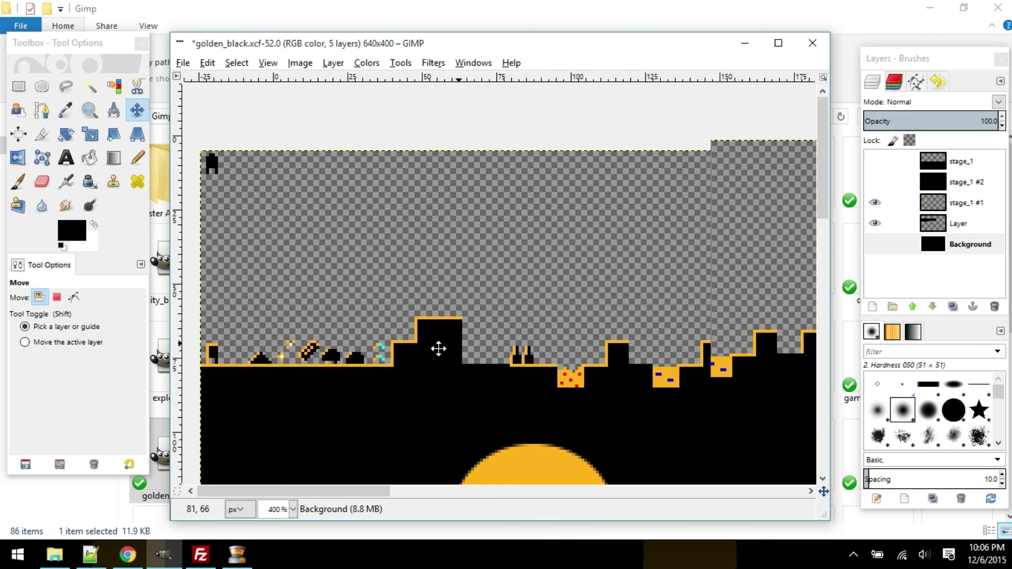
Step: Inspect the stage terrain close up at 1100%, from the high step along to the pit and the red-marked sprites
{"action": "scroll", "coordinate": [478, 340], "scroll_direction": "up", "scroll_amount": 3}
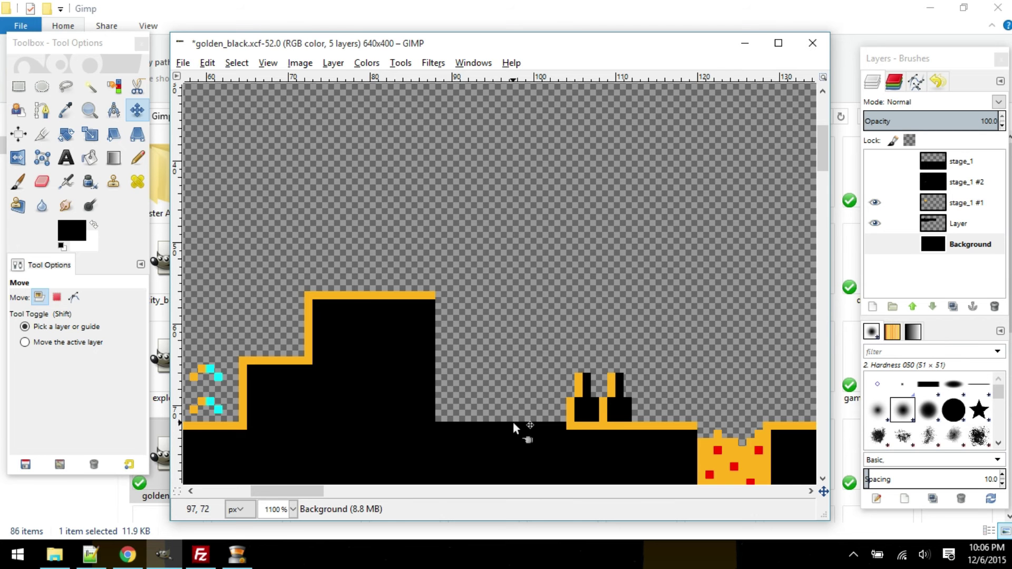
{"action": "left_click_drag", "start_coordinate": [542, 428], "coordinate": [310, 346]}
{"action": "scroll", "coordinate": [321, 301], "scroll_direction": "left", "scroll_amount": 3}
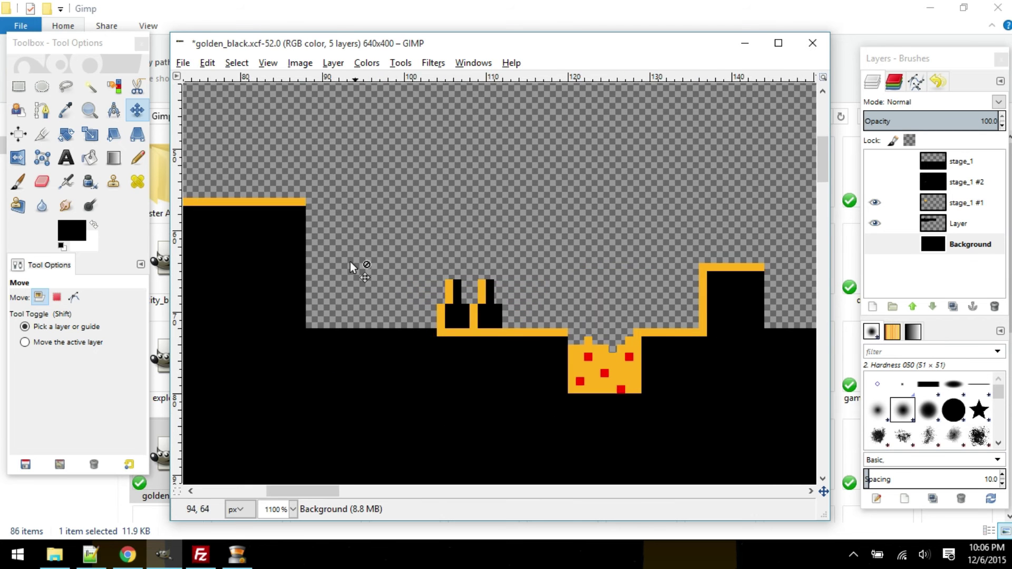
{"action": "left_click_drag", "start_coordinate": [508, 359], "coordinate": [341, 357]}
{"action": "left_click_drag", "start_coordinate": [470, 338], "coordinate": [407, 328]}
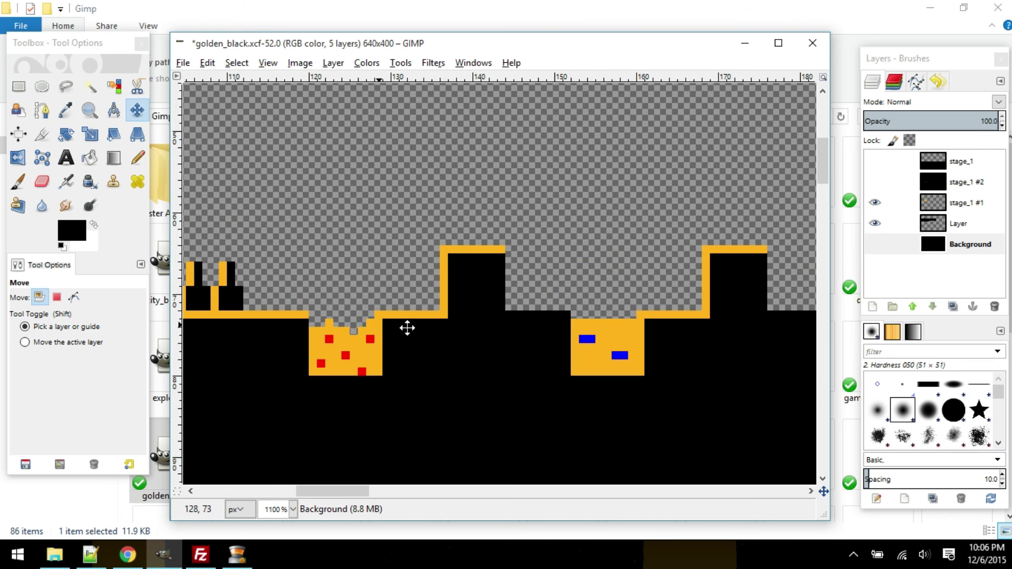
{"action": "left_click_drag", "start_coordinate": [685, 321], "coordinate": [459, 332]}
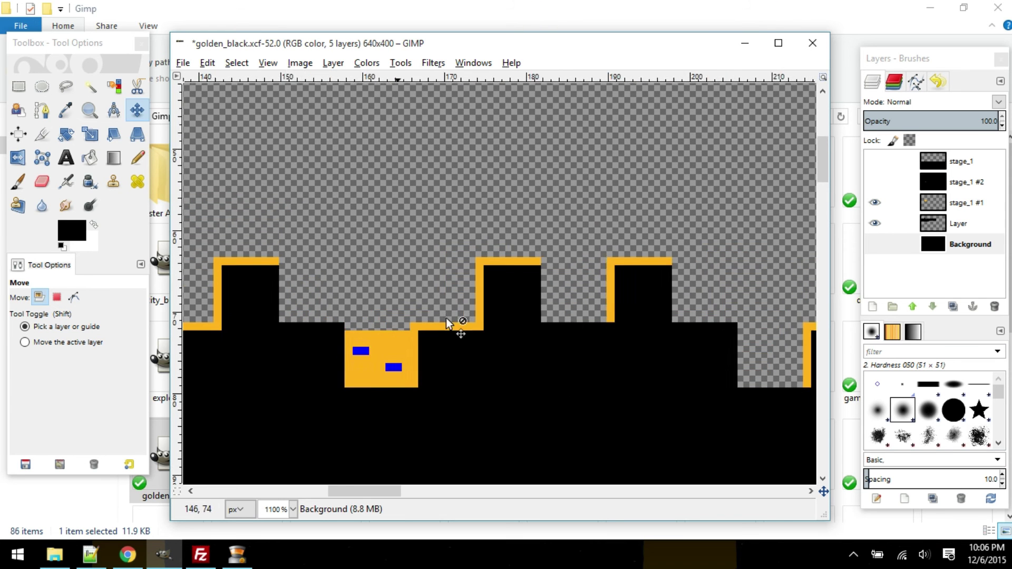
{"action": "scroll", "coordinate": [434, 312], "scroll_direction": "right", "scroll_amount": 3}
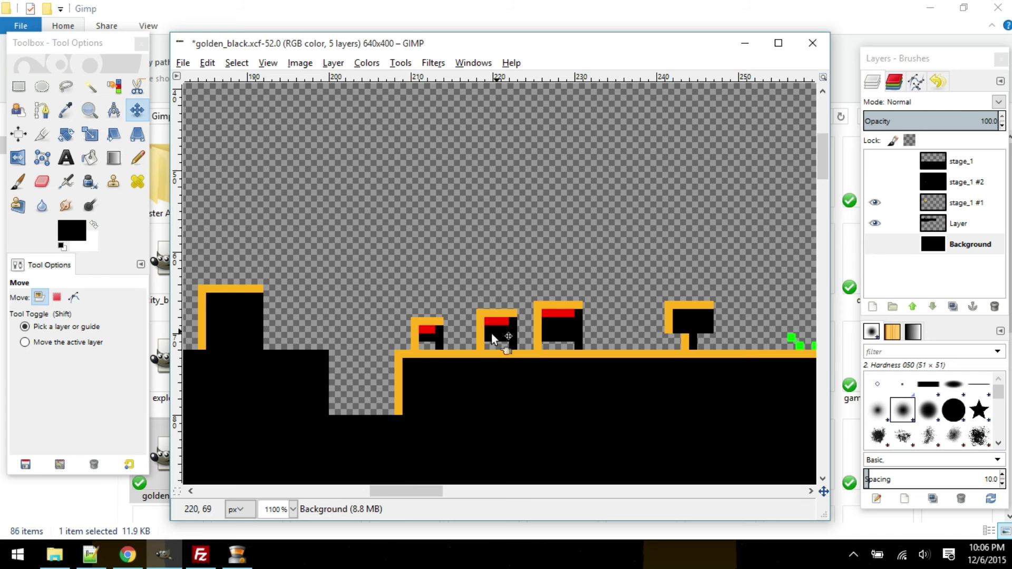
{"action": "left_click_drag", "start_coordinate": [313, 353], "coordinate": [385, 334]}
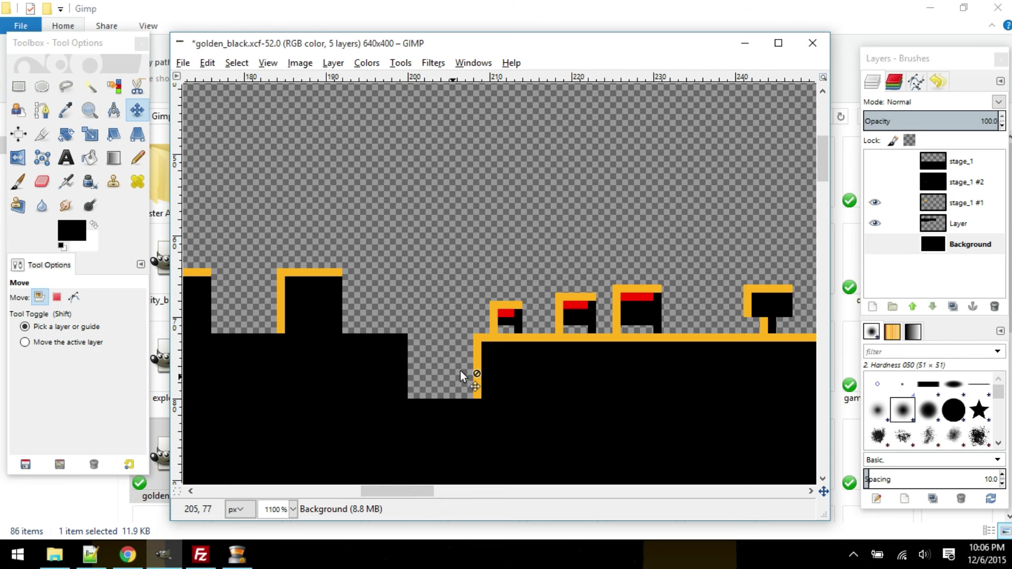
Step: Examine the rest of the stage, from the pit past the red-marked sprites to the green grass on the flat ground
{"action": "scroll", "coordinate": [462, 370], "scroll_direction": "down", "scroll_amount": 5, "text": "ctrl"}
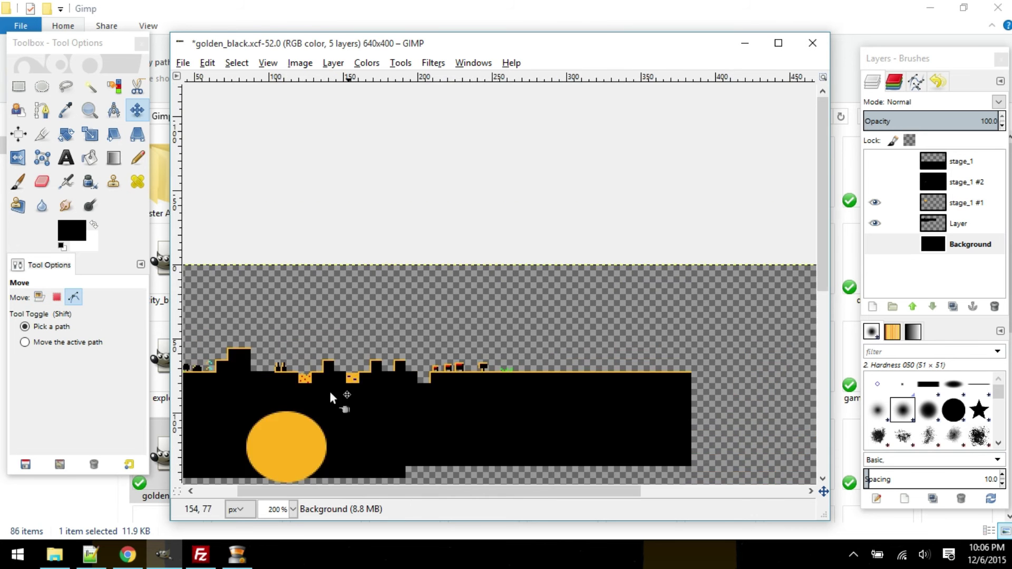
{"action": "left_click_drag", "start_coordinate": [330, 392], "coordinate": [484, 364]}
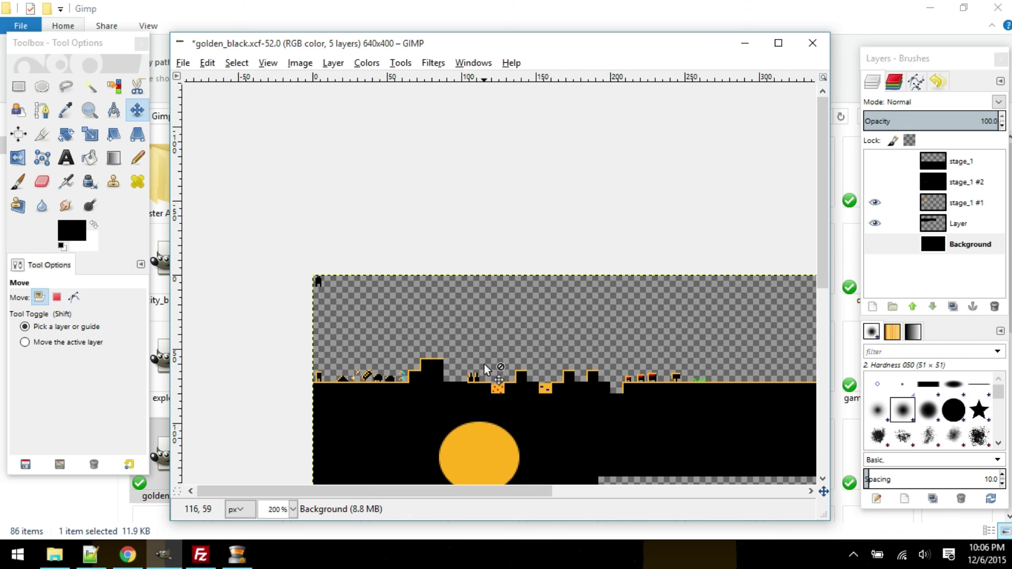
{"action": "left_click_drag", "start_coordinate": [482, 409], "coordinate": [295, 438]}
{"action": "scroll", "coordinate": [583, 364], "scroll_direction": "up", "scroll_amount": 3, "text": "ctrl"}
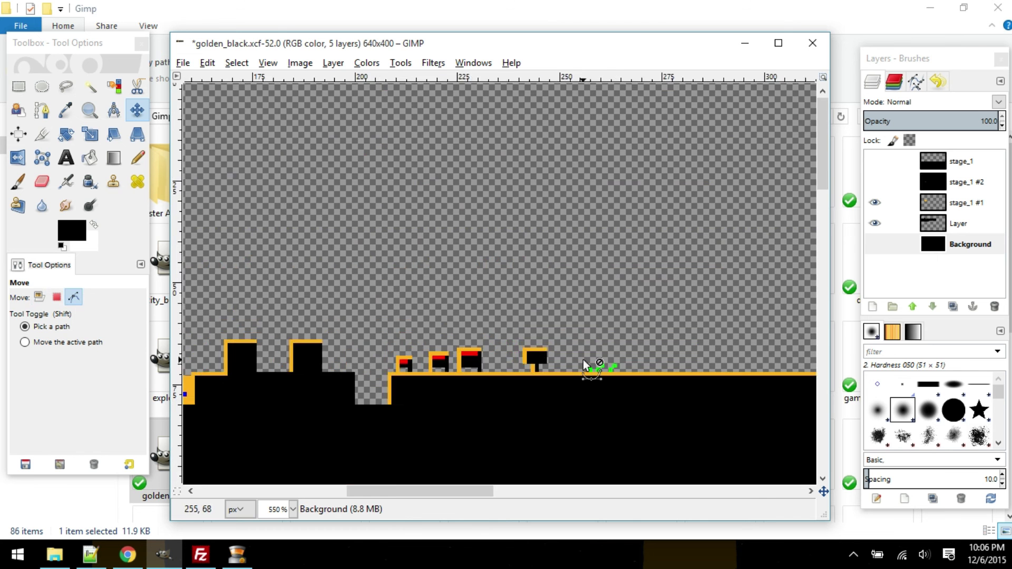
{"action": "scroll", "coordinate": [583, 360], "scroll_direction": "up", "scroll_amount": 2, "text": "ctrl"}
{"action": "scroll", "coordinate": [619, 375], "scroll_direction": "down", "scroll_amount": 1, "text": "ctrl"}
{"action": "scroll", "coordinate": [623, 381], "scroll_direction": "down", "scroll_amount": 2, "text": "ctrl"}
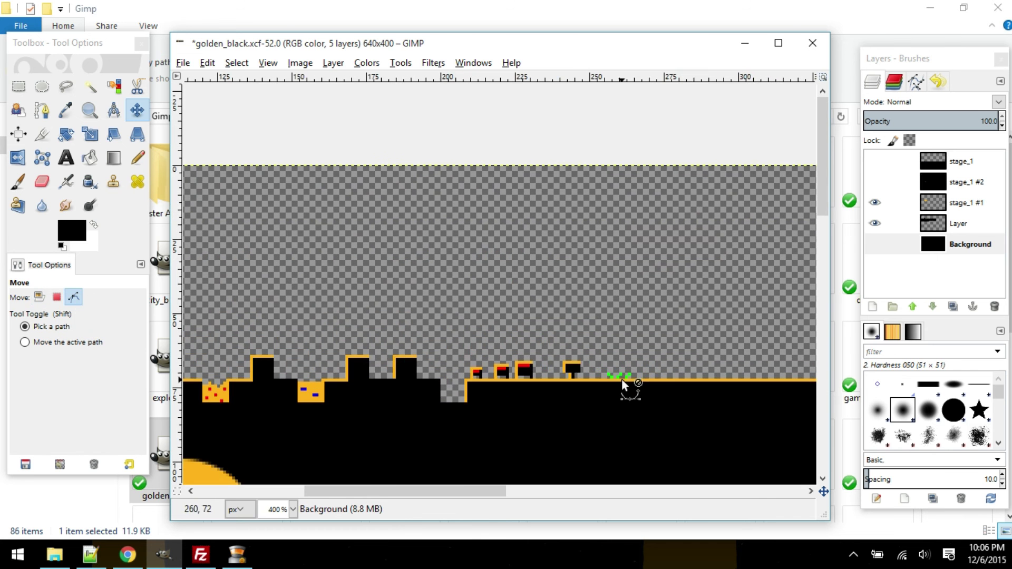
{"action": "scroll", "coordinate": [612, 369], "scroll_direction": "down", "scroll_amount": 3}
Step: Close golden_black.xcf, discarding its changes, and return to the Gimp folder
{"action": "left_click", "coordinate": [812, 43]}
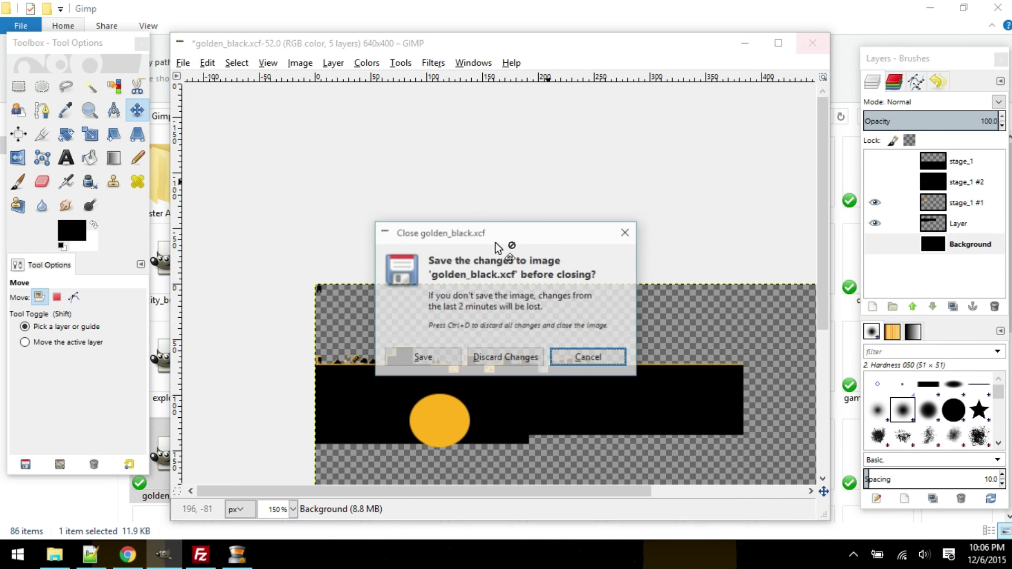
{"action": "left_click", "coordinate": [501, 361]}
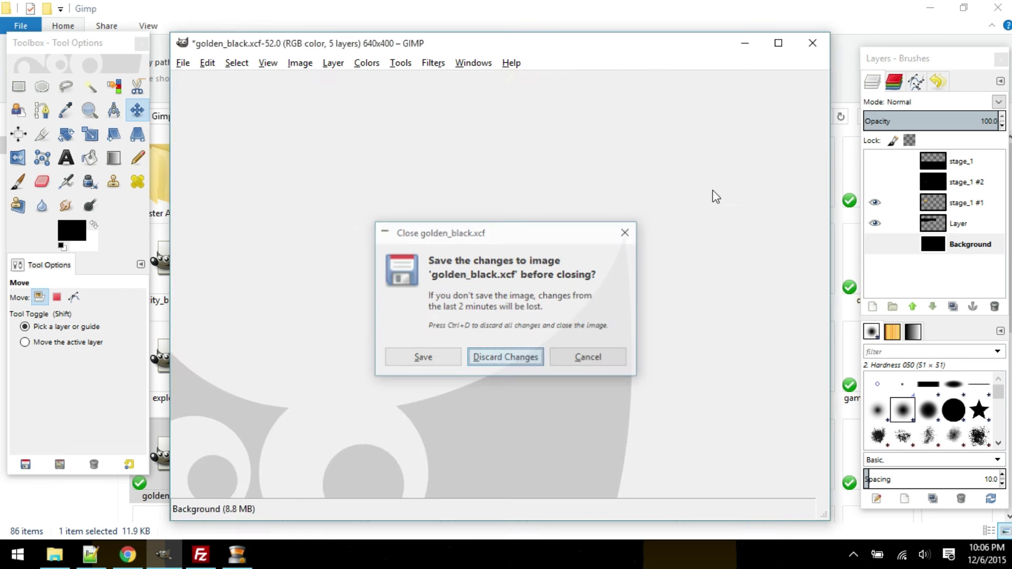
{"action": "left_click", "coordinate": [746, 46]}
Step: Look through the Gimp folder's drawings, open logo4 to view the Painite Games logo, and close it again
{"action": "left_click", "coordinate": [254, 454]}
{"action": "scroll", "coordinate": [254, 454], "scroll_direction": "down", "scroll_amount": 3}
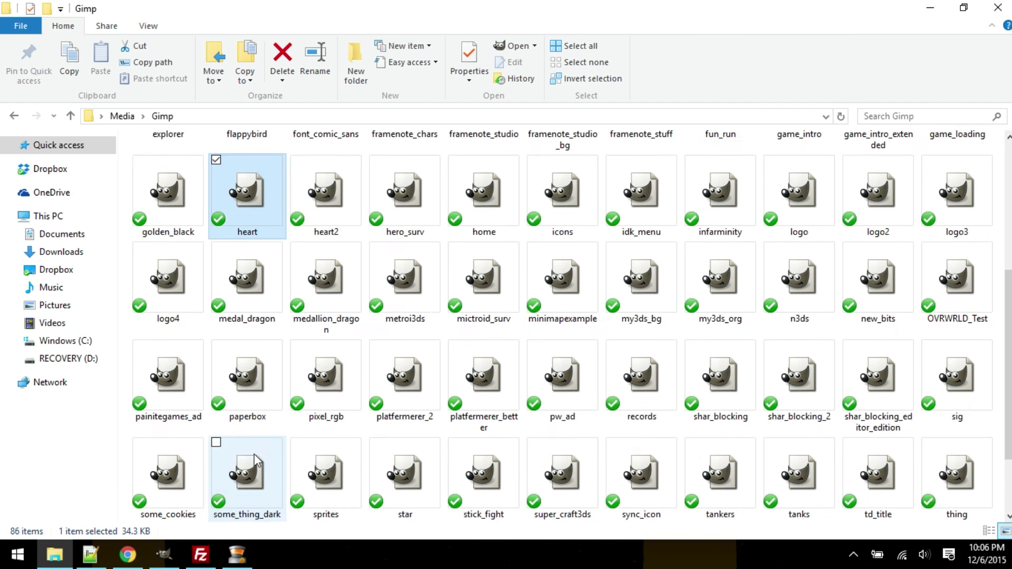
{"action": "scroll", "coordinate": [316, 427], "scroll_direction": "down", "scroll_amount": 1}
{"action": "scroll", "coordinate": [358, 375], "scroll_direction": "up", "scroll_amount": 5}
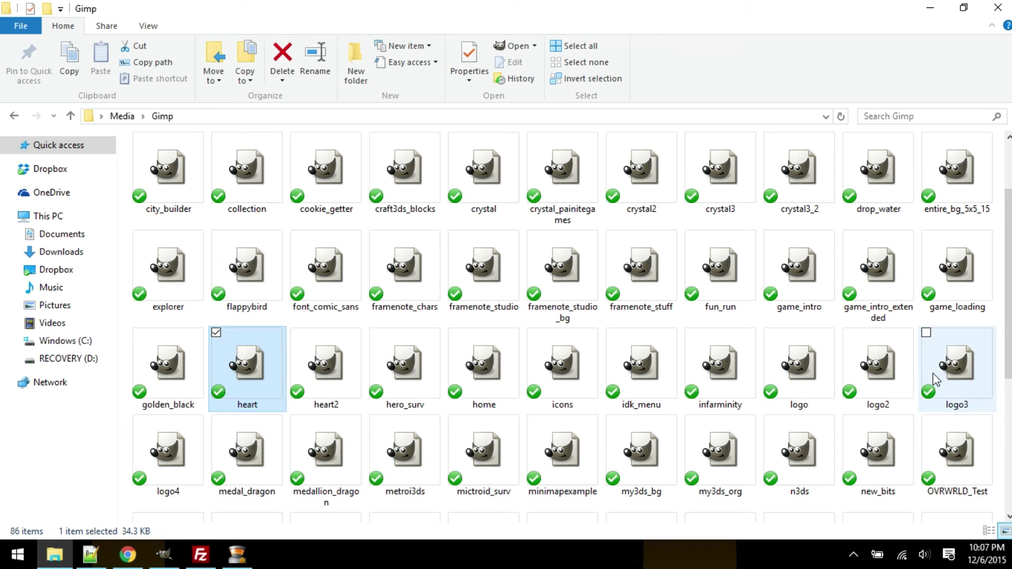
{"action": "left_click", "coordinate": [169, 449]}
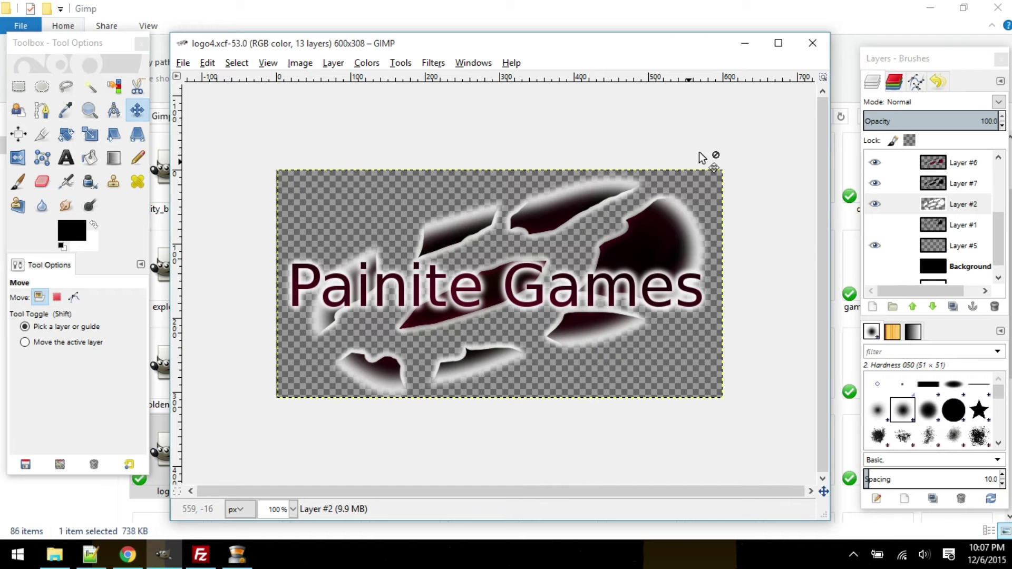
{"action": "left_click", "coordinate": [812, 42]}
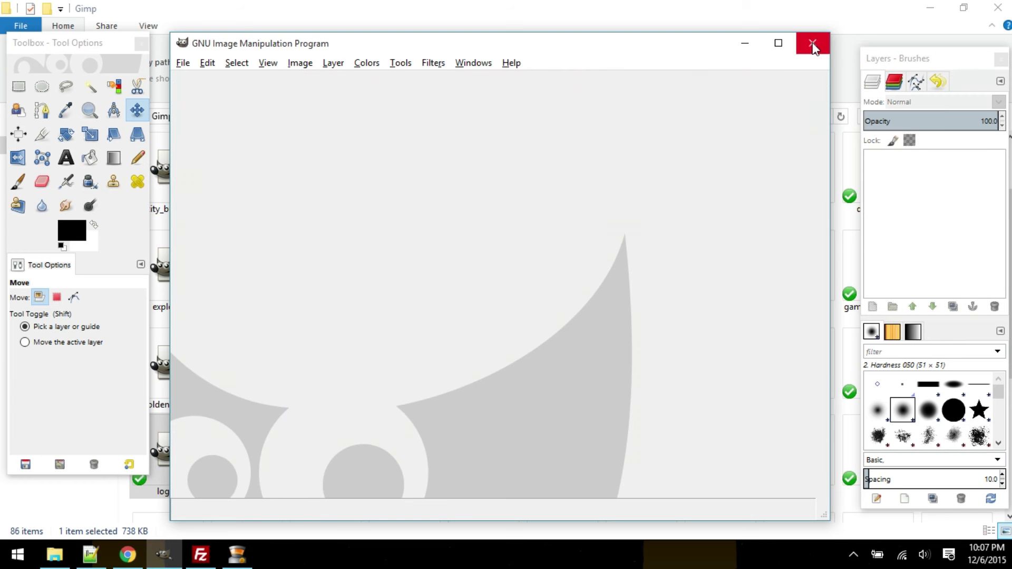
{"action": "left_click", "coordinate": [745, 42]}
Step: Open the logo3 drawing, view its version of the Painite Games logo at 150%, and close it
{"action": "left_click", "coordinate": [939, 369]}
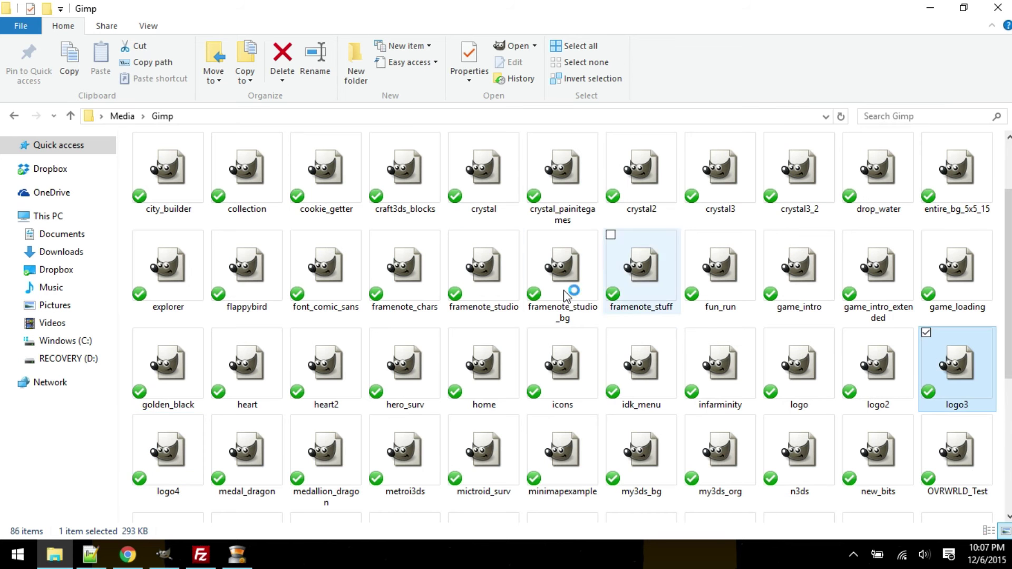
{"action": "key", "text": "Return"}
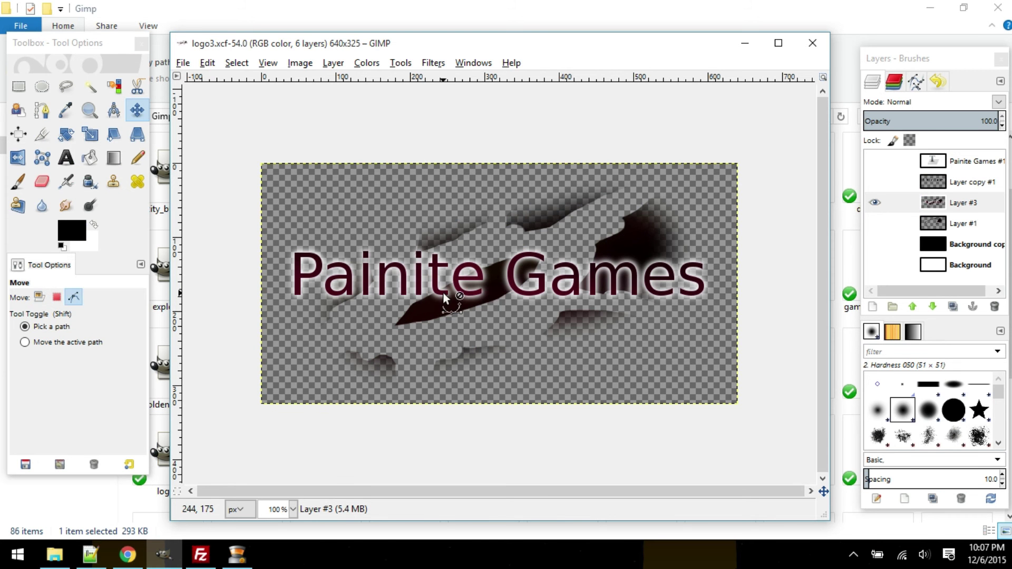
{"action": "scroll", "coordinate": [442, 292], "scroll_direction": "up", "scroll_amount": 1}
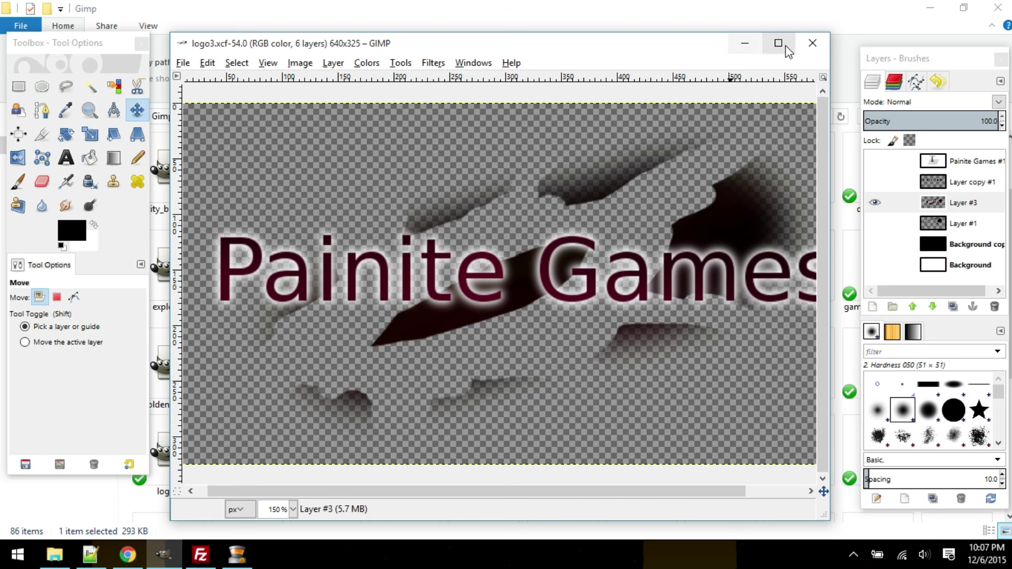
{"action": "left_click", "coordinate": [812, 42]}
{"action": "left_click", "coordinate": [811, 42]}
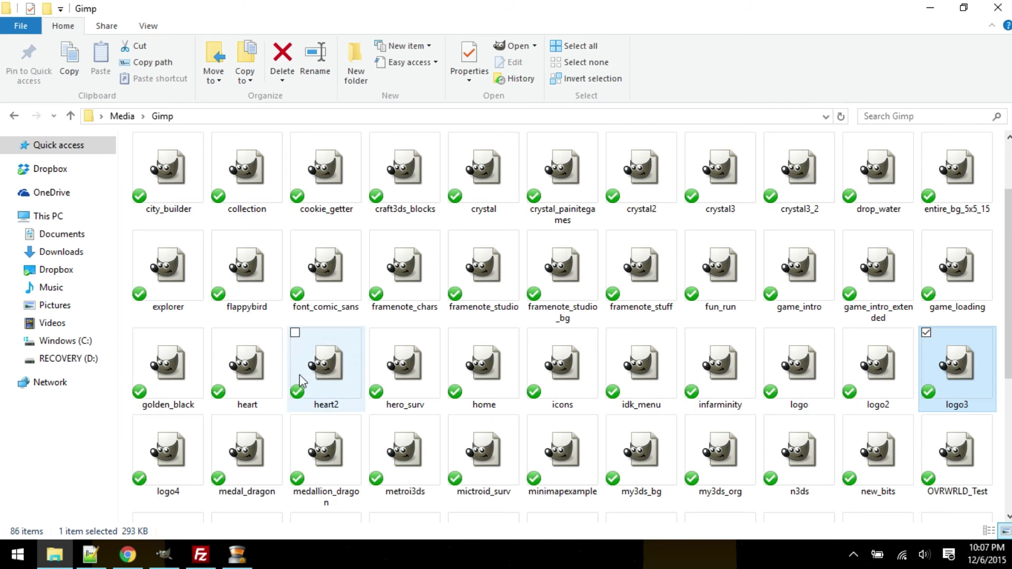
Step: Go further down the Gimp folder past the dragon medallion drawings and open metroi3ds
{"action": "scroll", "coordinate": [221, 364], "scroll_direction": "down", "scroll_amount": 5}
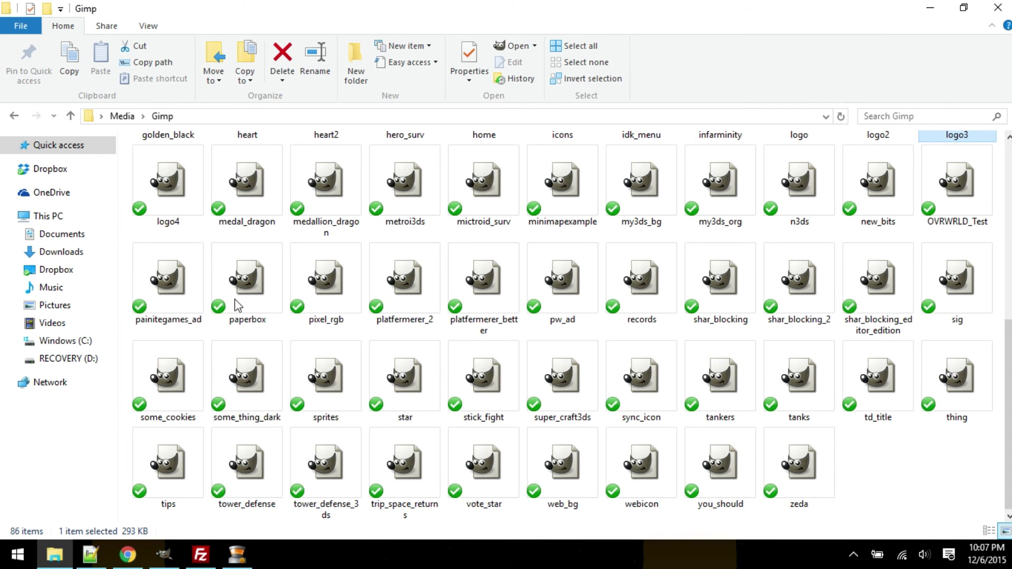
{"action": "left_click", "coordinate": [257, 203]}
{"action": "left_click", "coordinate": [332, 198]}
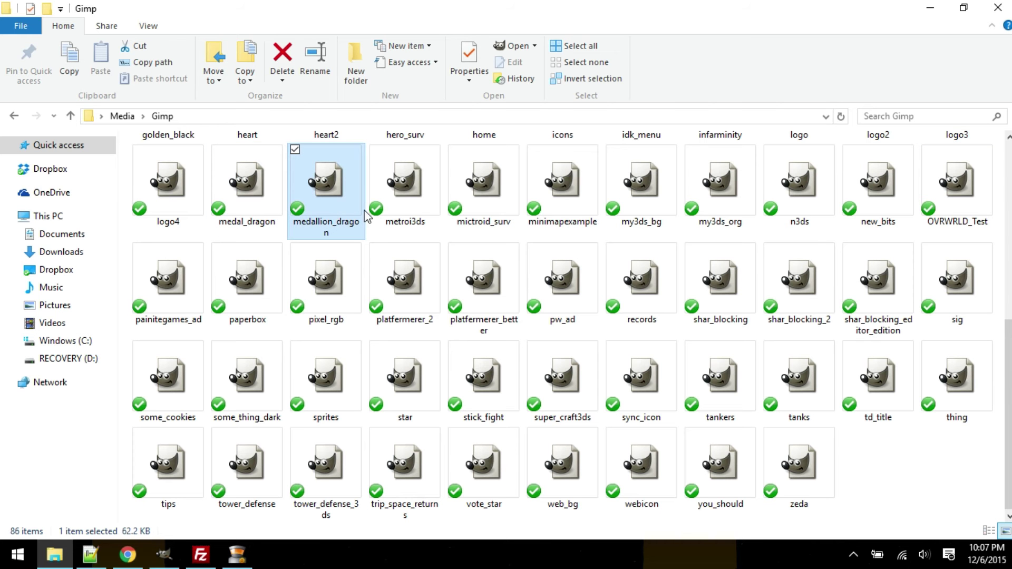
{"action": "left_click", "coordinate": [405, 189]}
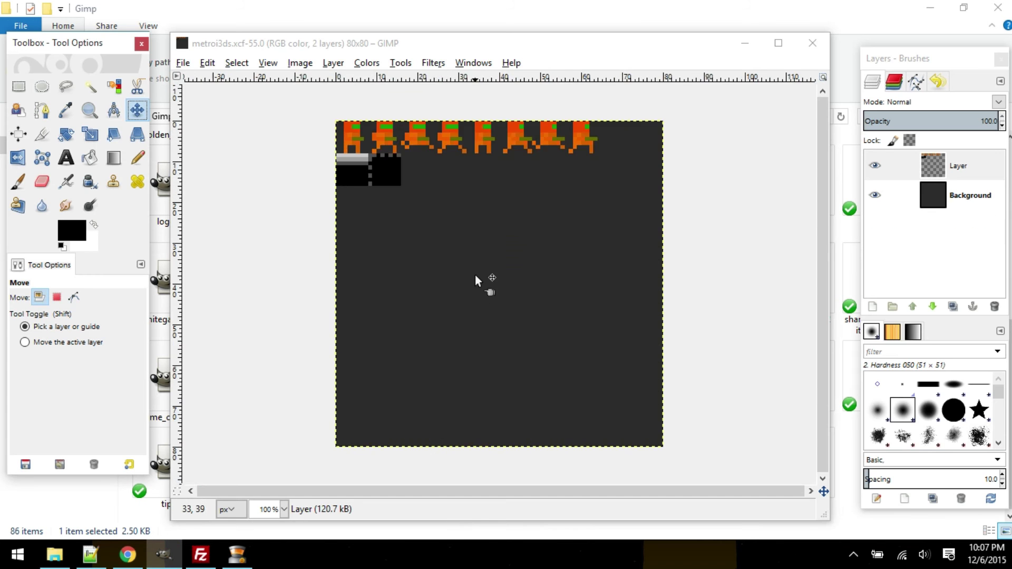
Step: Examine the orange running sprites and tiles at 800%, and close metroi3ds with the accidental Background shift undone
{"action": "scroll", "coordinate": [475, 275], "scroll_direction": "up", "scroll_amount": 6, "text": "ctrl"}
{"action": "scroll", "coordinate": [466, 310], "scroll_direction": "up", "scroll_amount": 4}
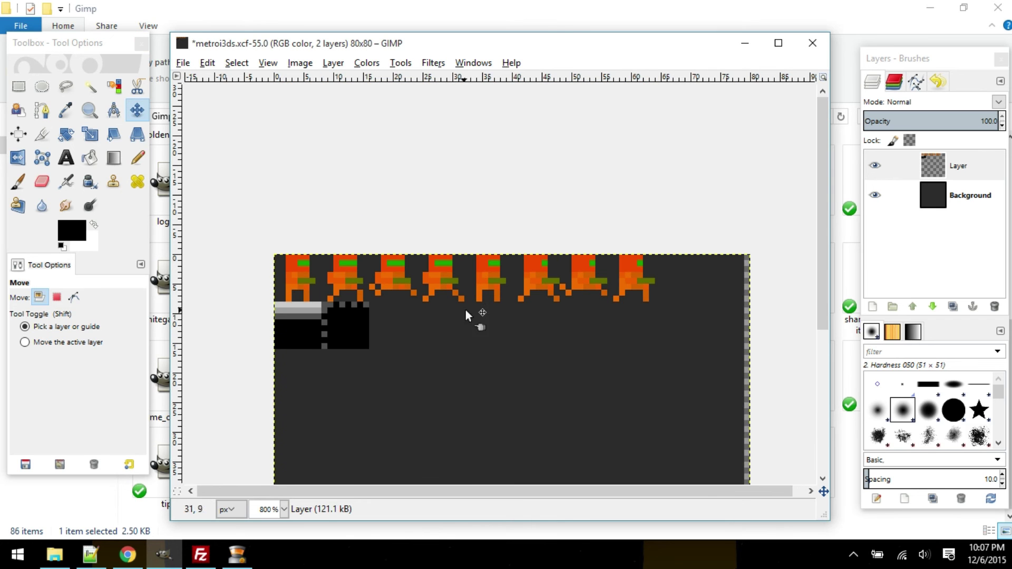
{"action": "key", "text": "ctrl"}
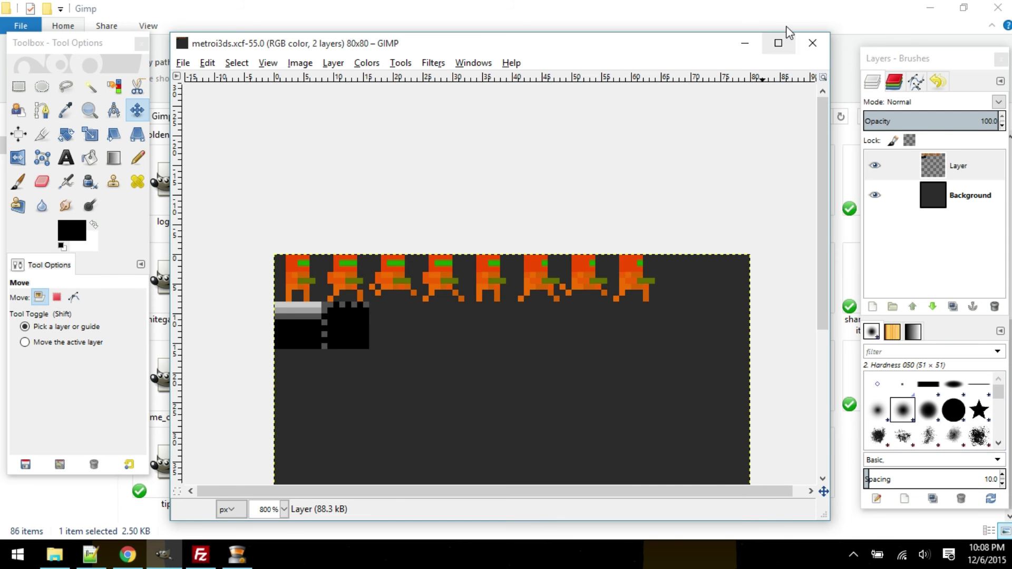
{"action": "left_click", "coordinate": [819, 49]}
{"action": "left_click", "coordinate": [811, 42]}
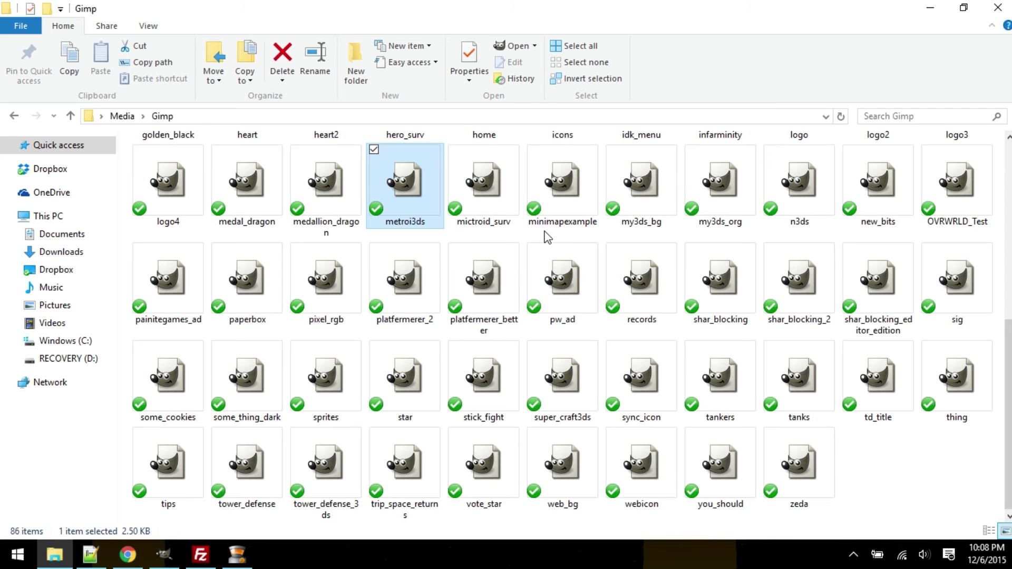
Step: Open the mictroid_surv image in GIMP to view its sprites, then close it and return to the Gimp folder
{"action": "double_click", "coordinate": [500, 200]}
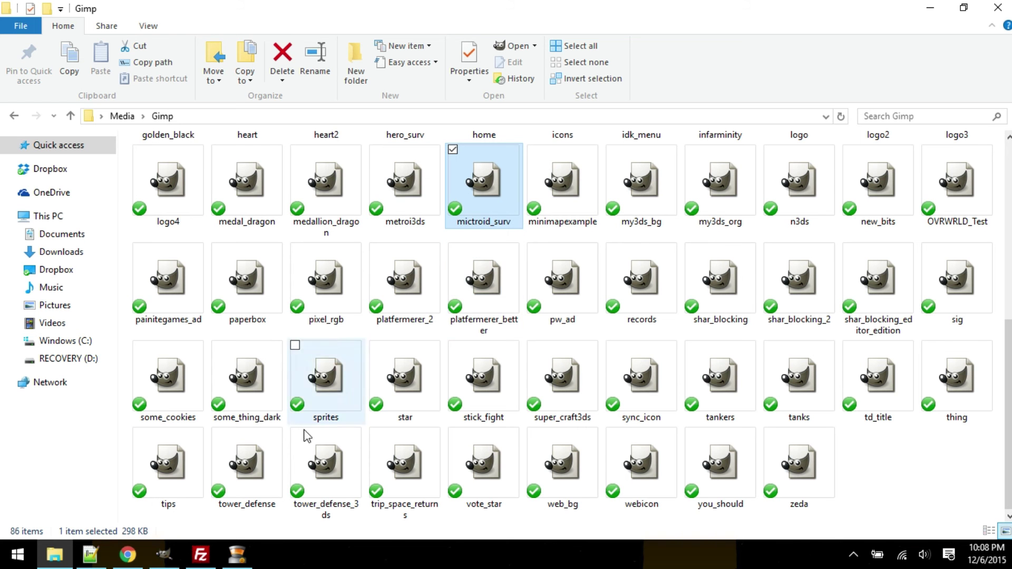
{"action": "left_click", "coordinate": [171, 560]}
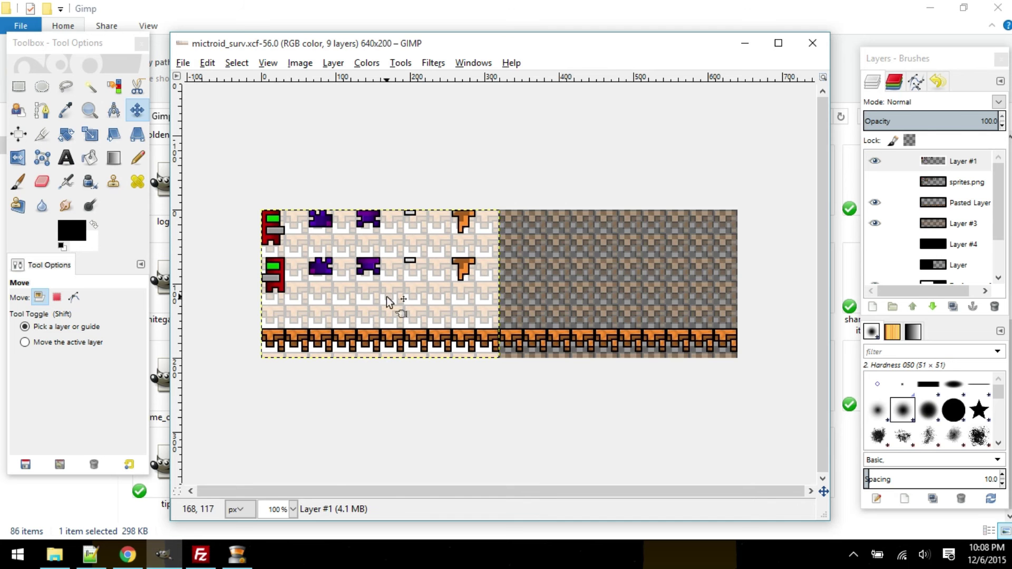
{"action": "left_click", "coordinate": [815, 44]}
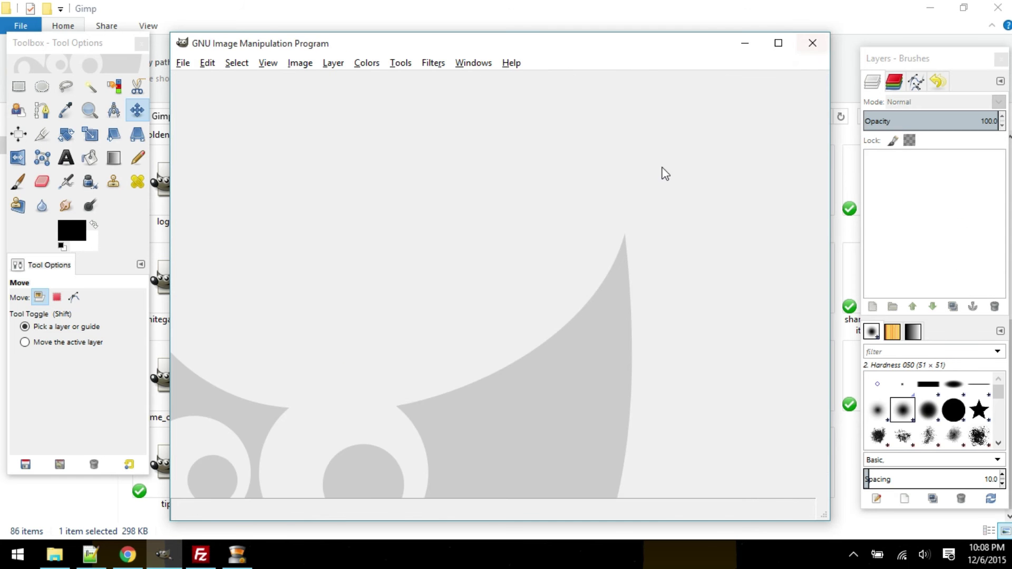
{"action": "left_click", "coordinate": [746, 44]}
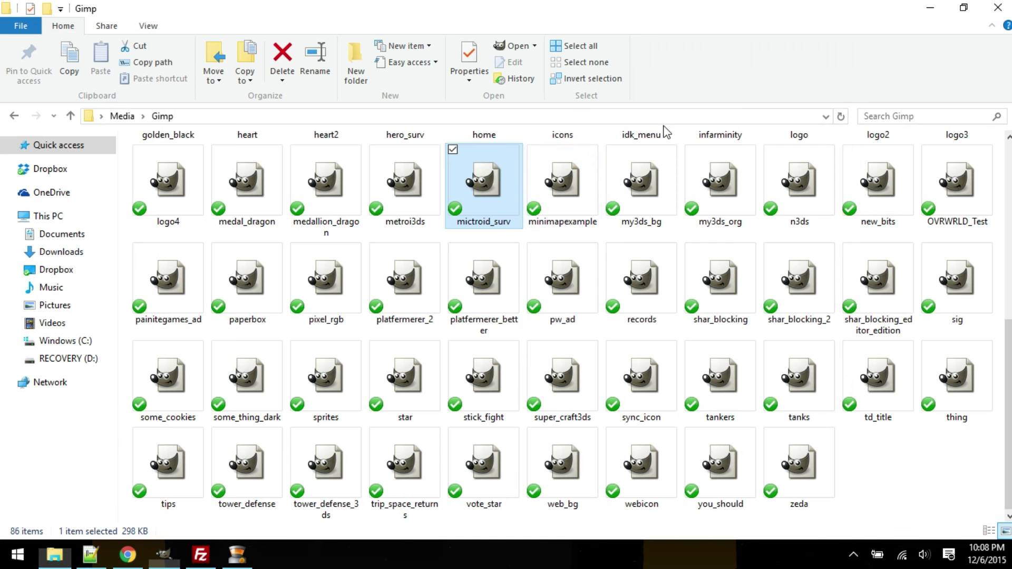
Step: Open the minimapexample image in GIMP, examine its grid at 800% zoom, and close it
{"action": "double_click", "coordinate": [558, 207]}
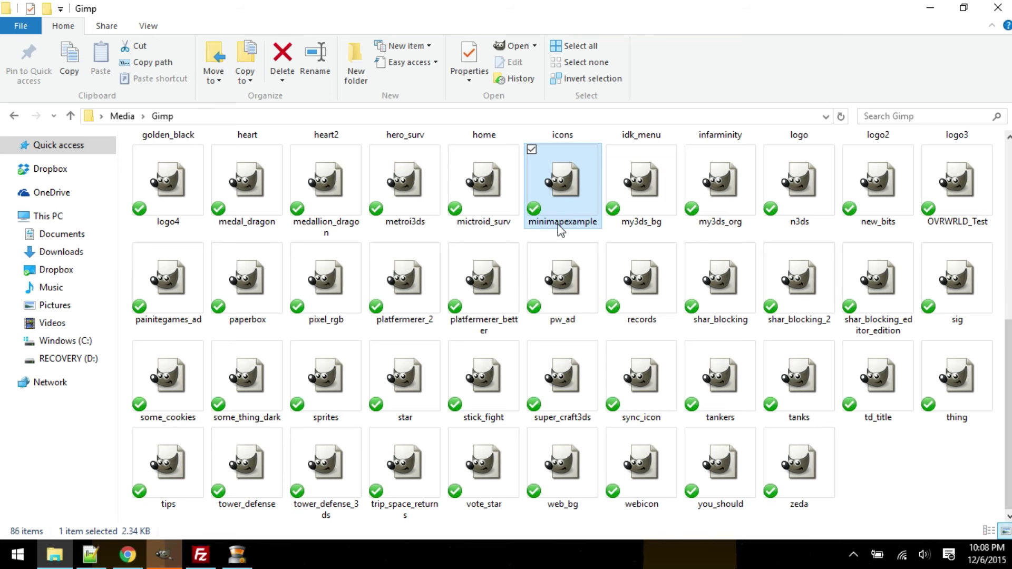
{"action": "left_click", "coordinate": [169, 558]}
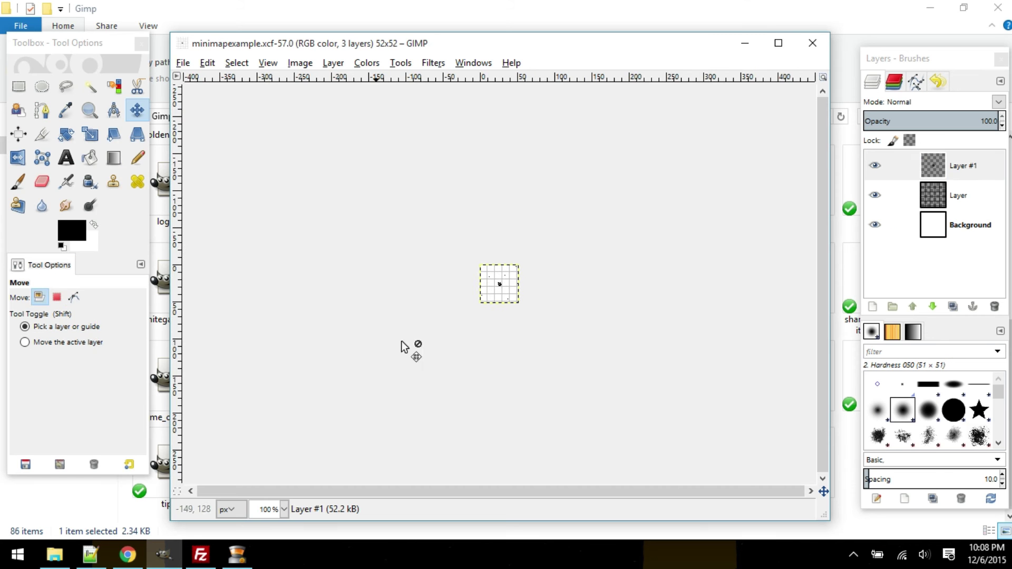
{"action": "scroll", "coordinate": [495, 302], "scroll_direction": "up", "scroll_amount": 5}
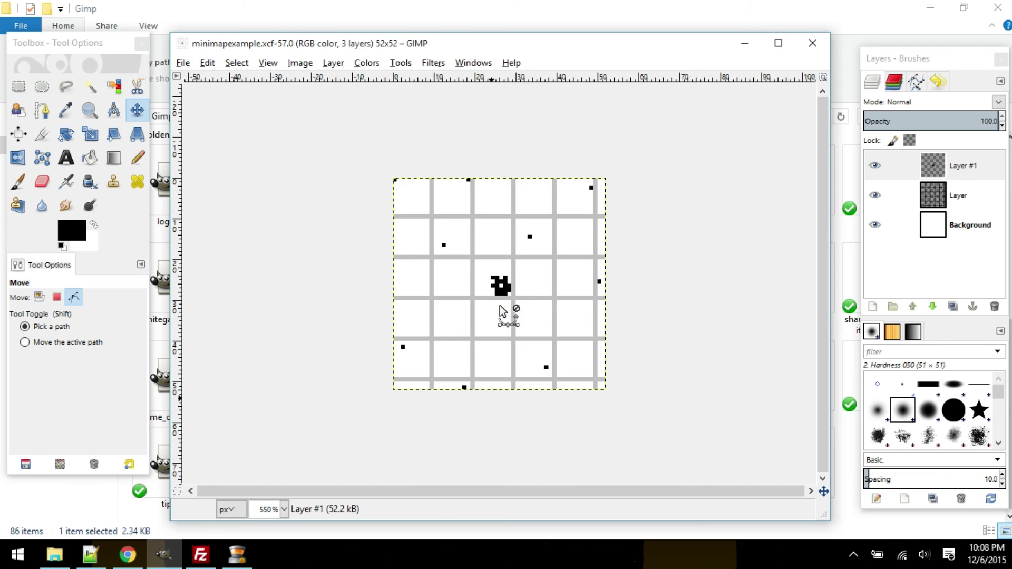
{"action": "scroll", "coordinate": [500, 306], "scroll_direction": "up", "scroll_amount": 1}
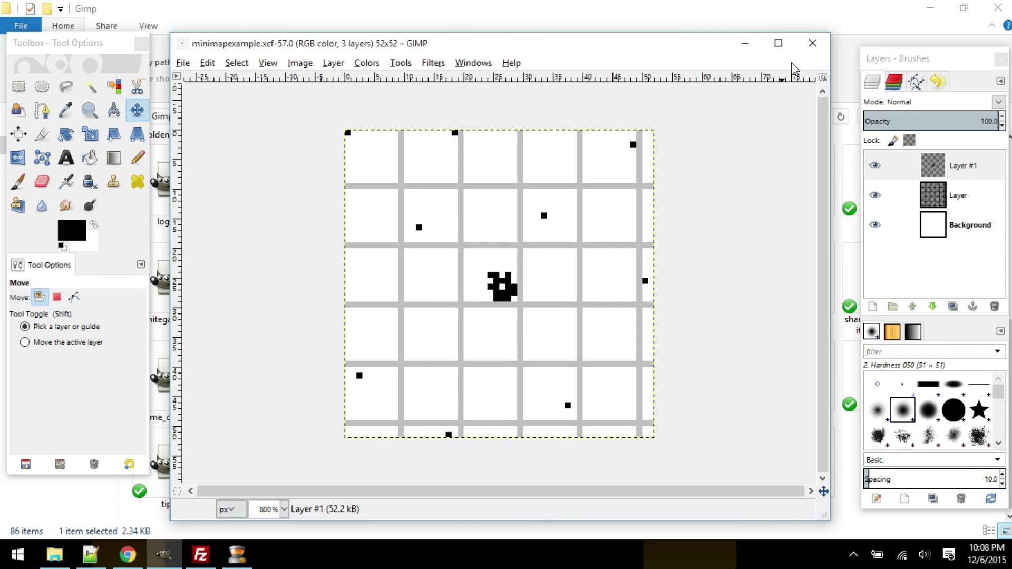
{"action": "left_click", "coordinate": [807, 49]}
{"action": "left_click", "coordinate": [755, 42]}
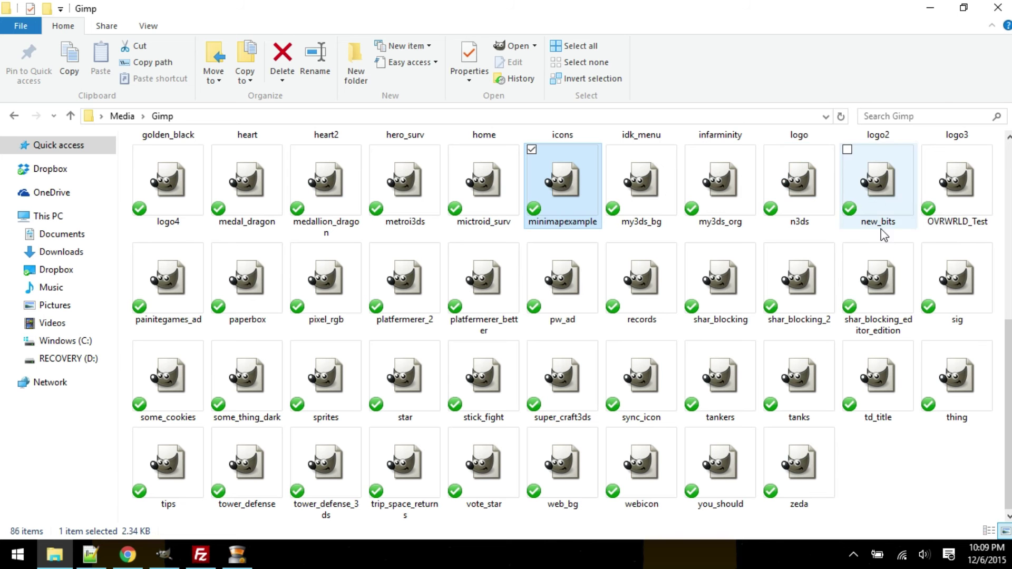
Step: Open the OVRWRLD_Test image in GIMP, examine the terrain outline along its length, and close it
{"action": "left_click", "coordinate": [955, 215]}
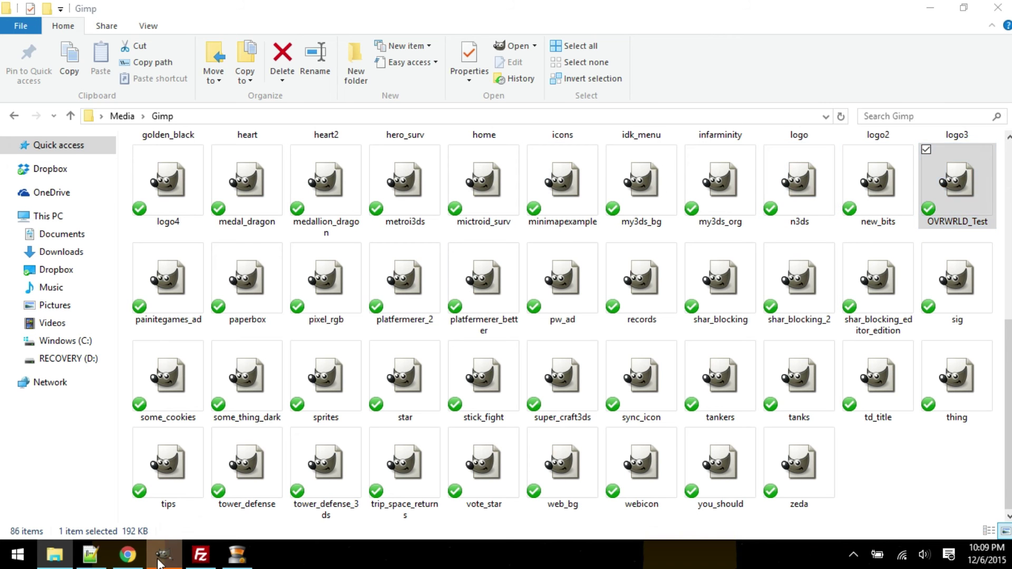
{"action": "scroll", "coordinate": [298, 184], "scroll_direction": "up", "scroll_amount": 1}
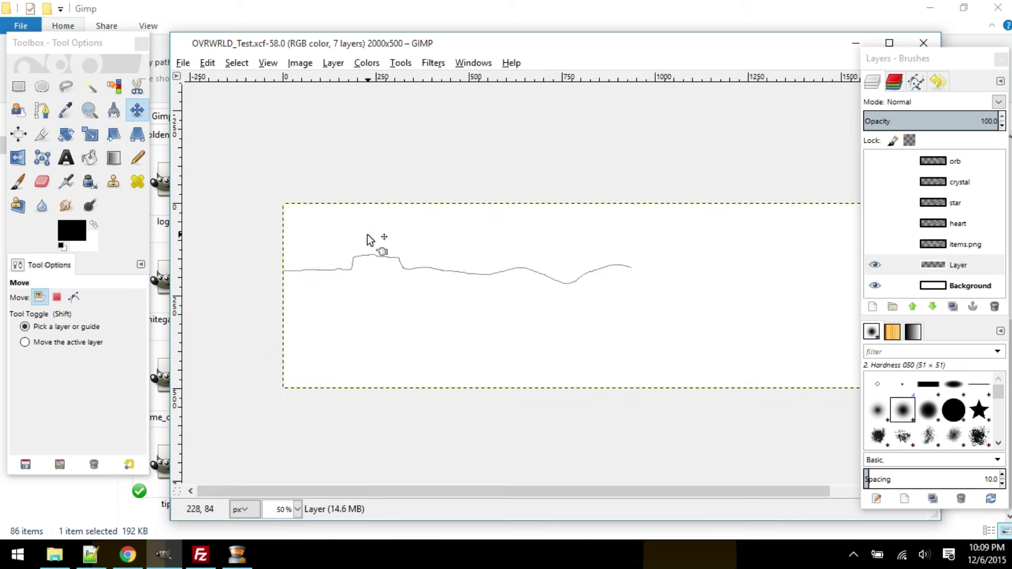
{"action": "key", "text": "1"}
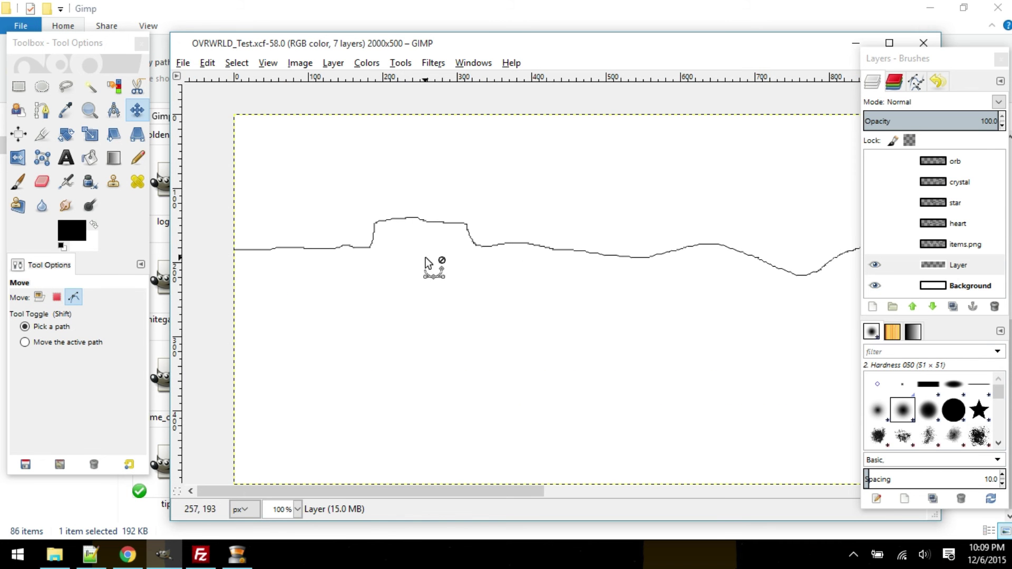
{"action": "scroll", "coordinate": [324, 239], "scroll_direction": "right", "scroll_amount": 2}
{"action": "scroll", "coordinate": [575, 228], "scroll_direction": "right", "scroll_amount": 5}
{"action": "scroll", "coordinate": [576, 229], "scroll_direction": "up", "scroll_amount": 1}
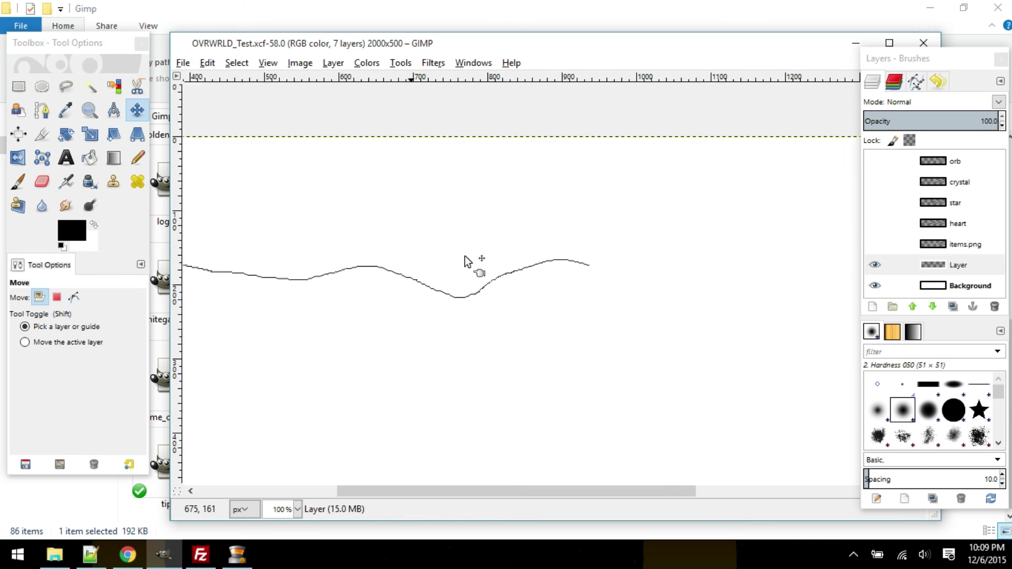
{"action": "scroll", "coordinate": [409, 249], "scroll_direction": "up", "scroll_amount": 3}
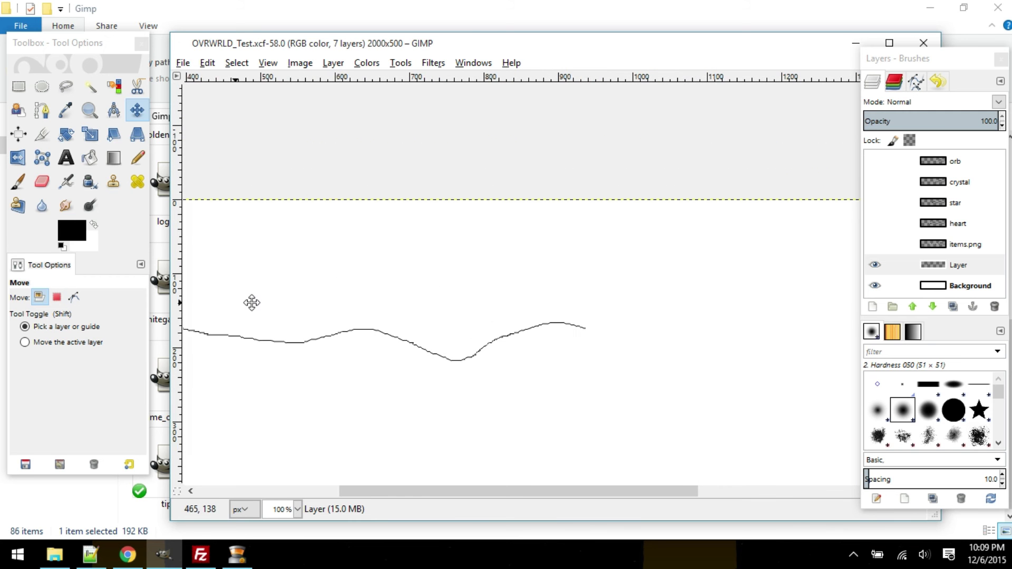
{"action": "scroll", "coordinate": [251, 302], "scroll_direction": "left", "scroll_amount": 7}
{"action": "scroll", "coordinate": [251, 303], "scroll_direction": "down", "scroll_amount": 1}
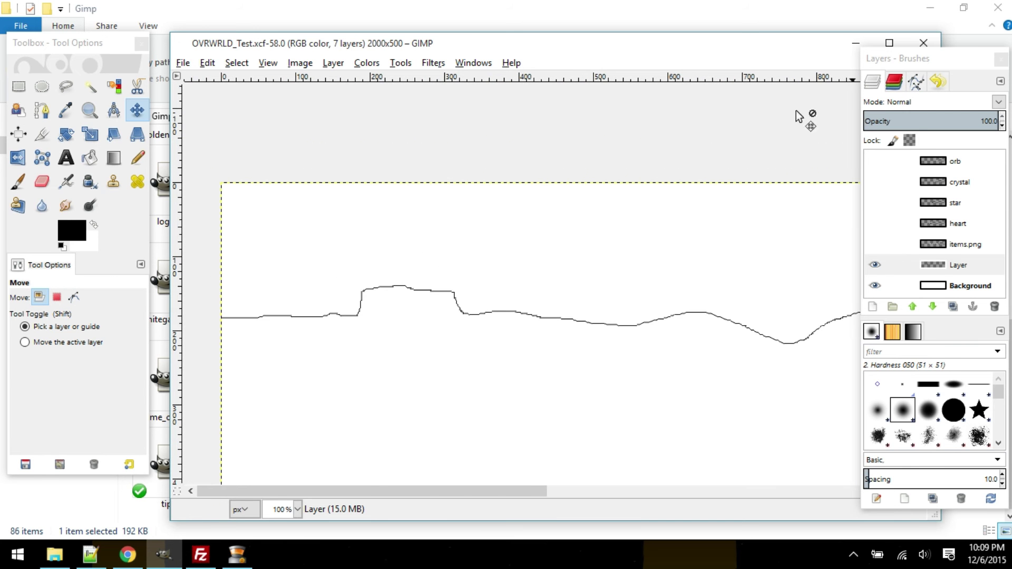
{"action": "scroll", "coordinate": [420, 302], "scroll_direction": "down", "scroll_amount": 1}
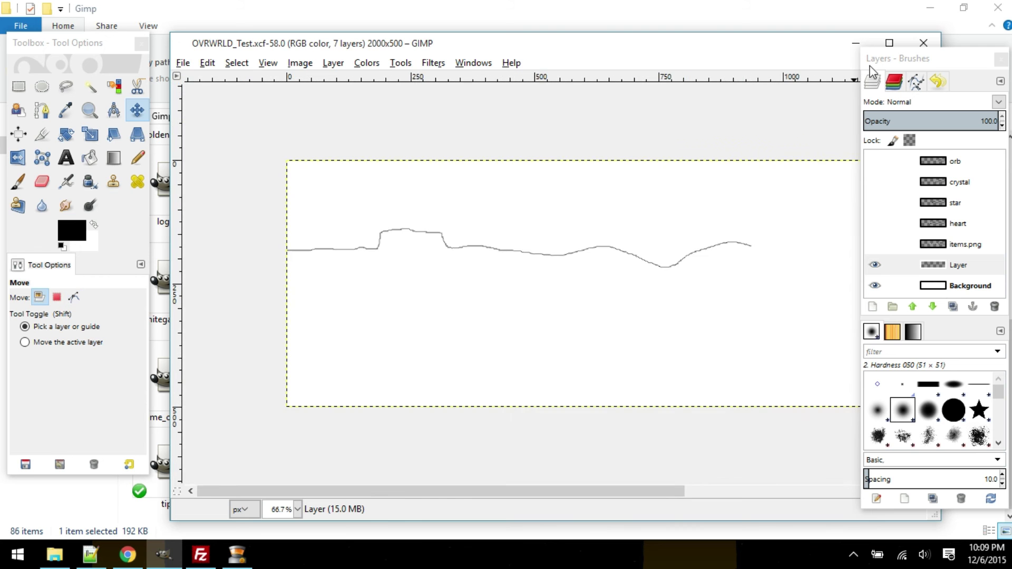
{"action": "left_click", "coordinate": [924, 43]}
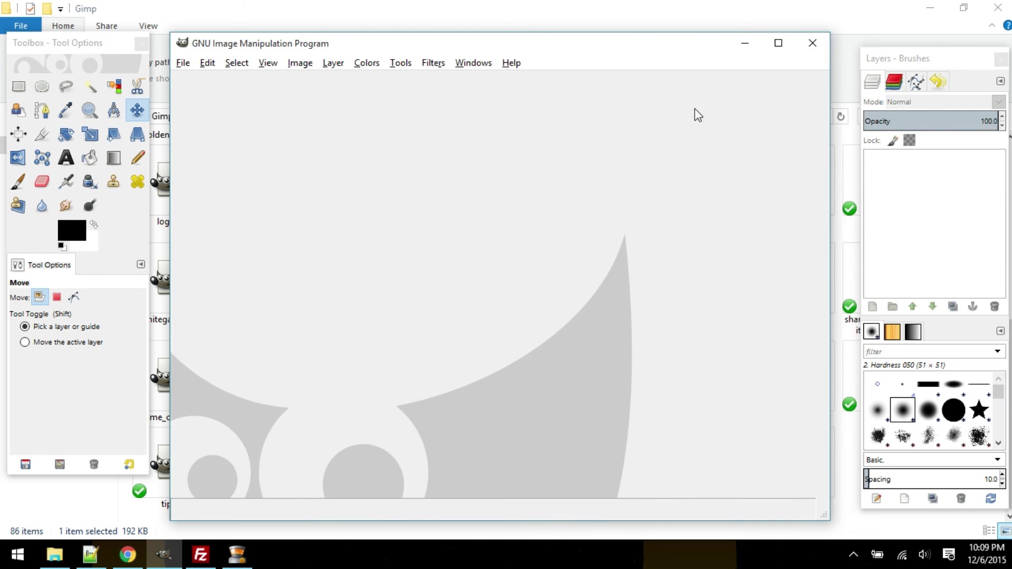
{"action": "left_click", "coordinate": [745, 43]}
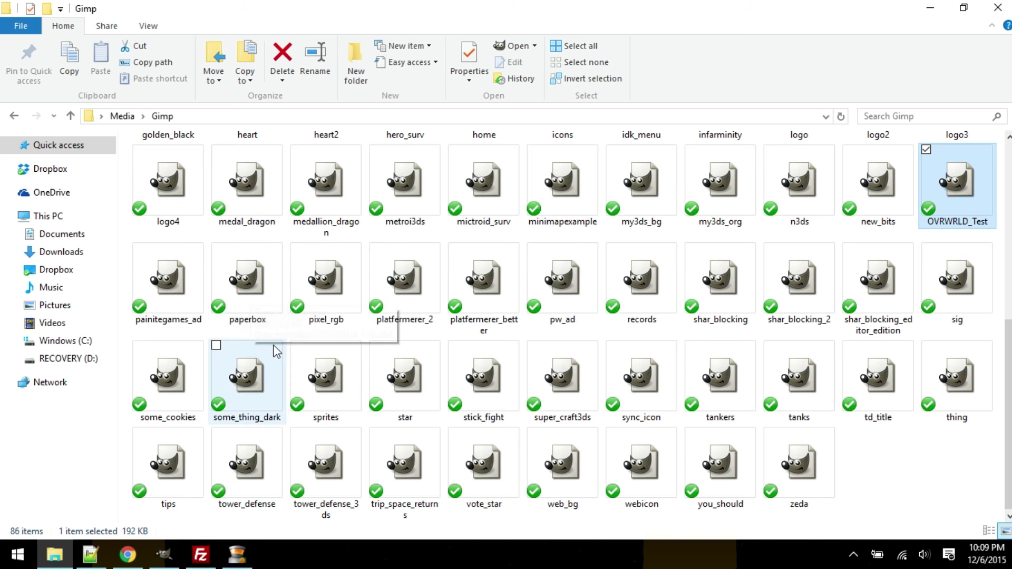
Step: Open the paperbox image from the Gimp folder and activate the Pencil tool
{"action": "double_click", "coordinate": [253, 278]}
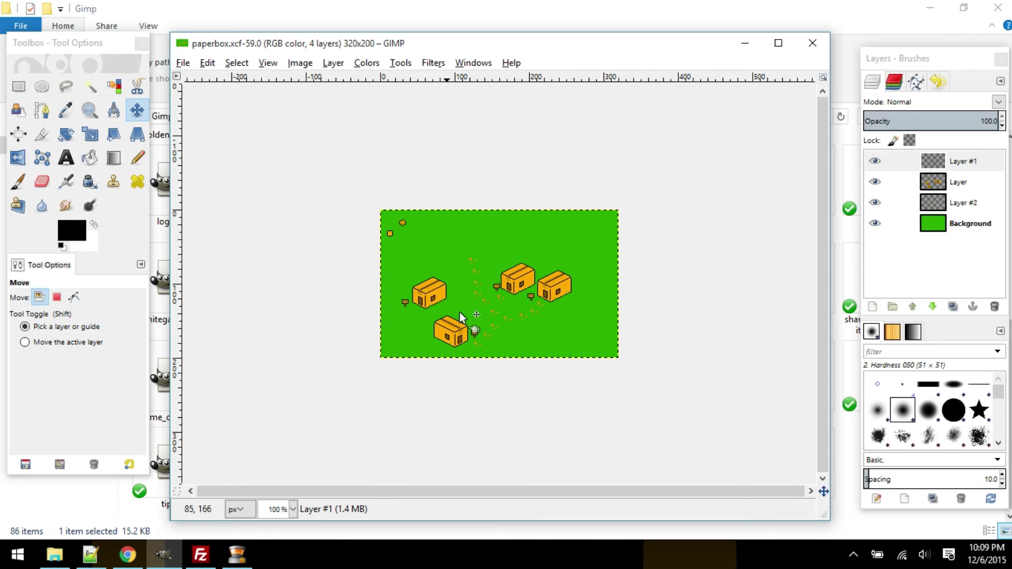
{"action": "scroll", "coordinate": [460, 314], "scroll_direction": "up", "scroll_amount": 3}
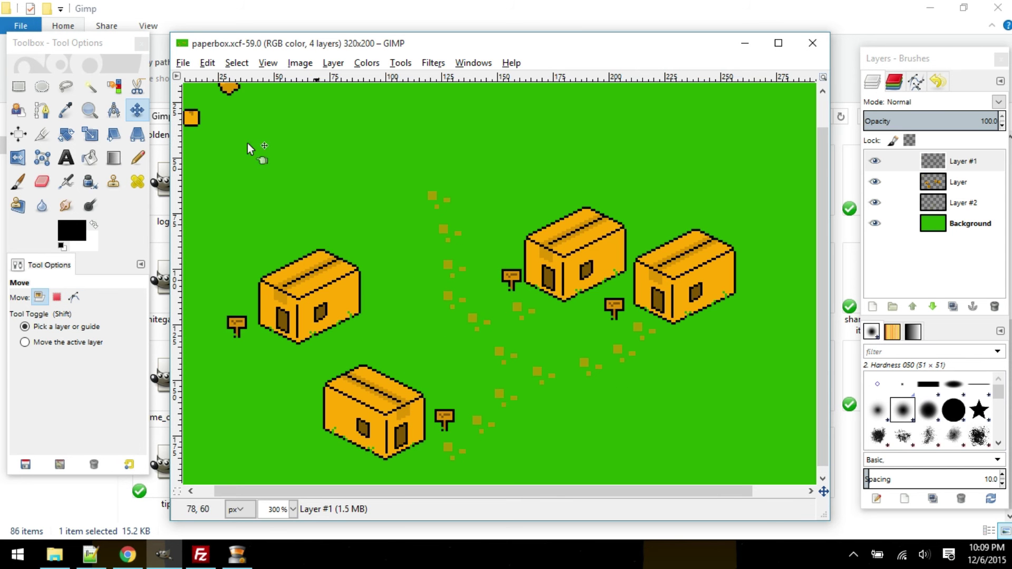
{"action": "left_click", "coordinate": [137, 157]}
{"action": "left_click", "coordinate": [309, 35]}
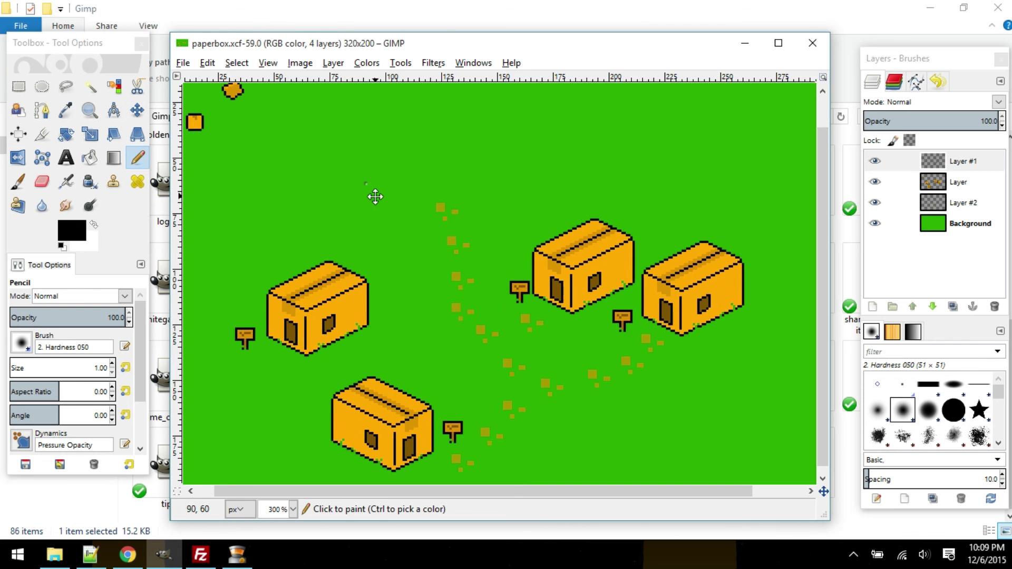
Step: Examine the cardboard box houses, their signs and the dotted paths in the paperbox image
{"action": "scroll", "coordinate": [373, 196], "scroll_direction": "down", "scroll_amount": 1}
{"action": "scroll", "coordinate": [393, 298], "scroll_direction": "up", "scroll_amount": 1}
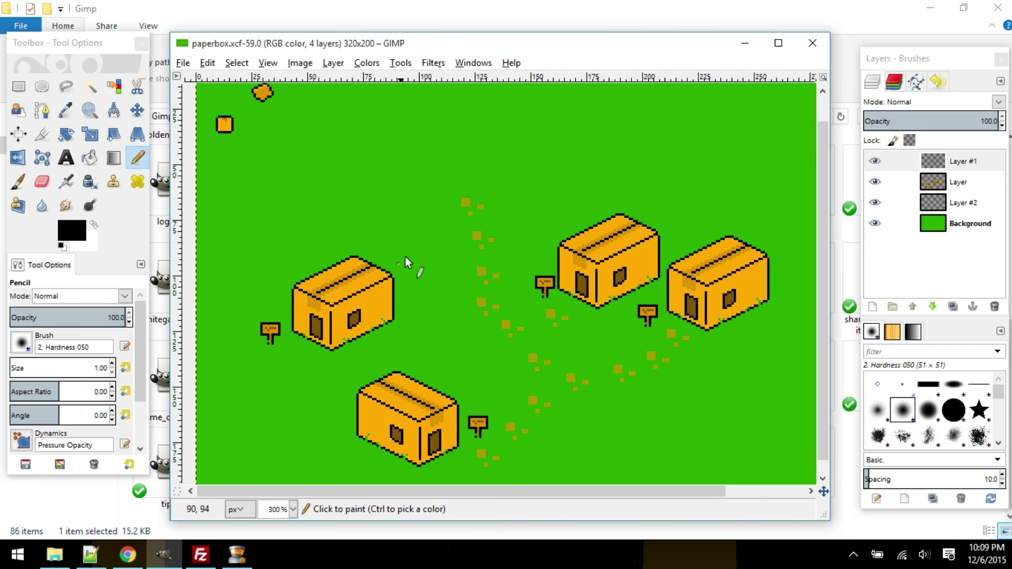
{"action": "scroll", "coordinate": [406, 284], "scroll_direction": "up", "scroll_amount": 1}
{"action": "scroll", "coordinate": [405, 284], "scroll_direction": "left", "scroll_amount": 1}
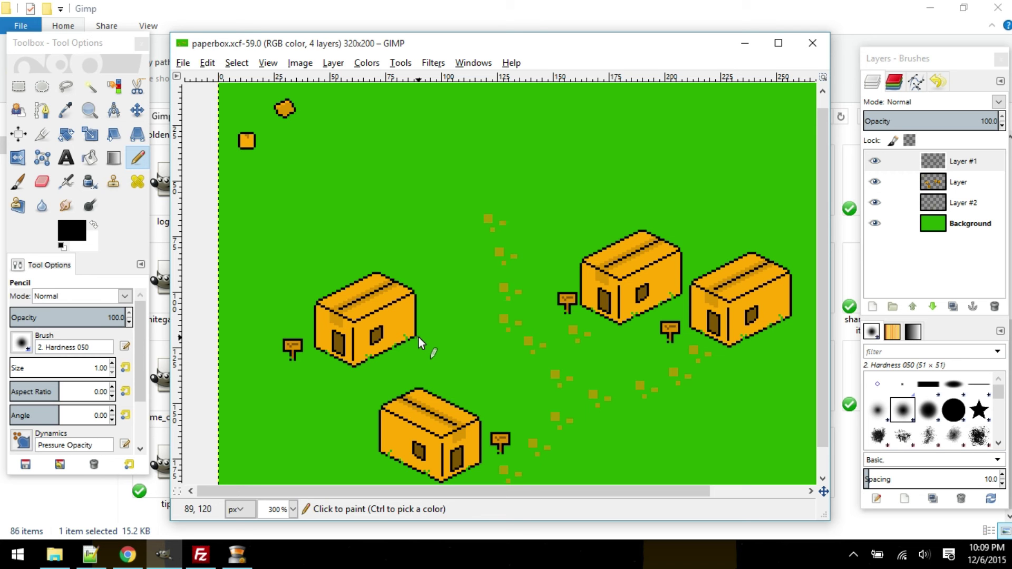
{"action": "key", "text": "ctrl"}
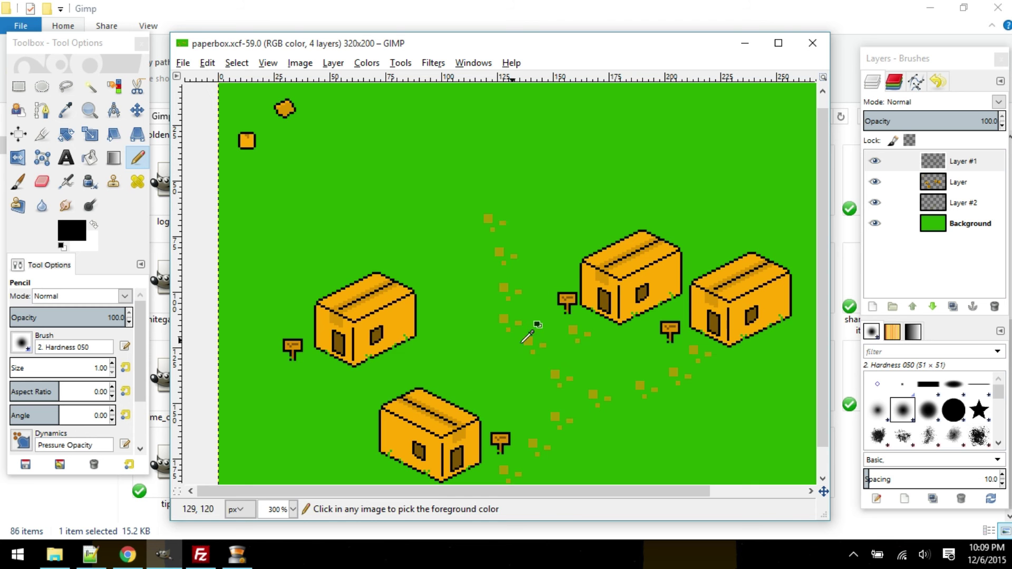
{"action": "scroll", "coordinate": [545, 343], "scroll_direction": "down", "scroll_amount": 1}
{"action": "scroll", "coordinate": [542, 343], "scroll_direction": "up", "scroll_amount": 2}
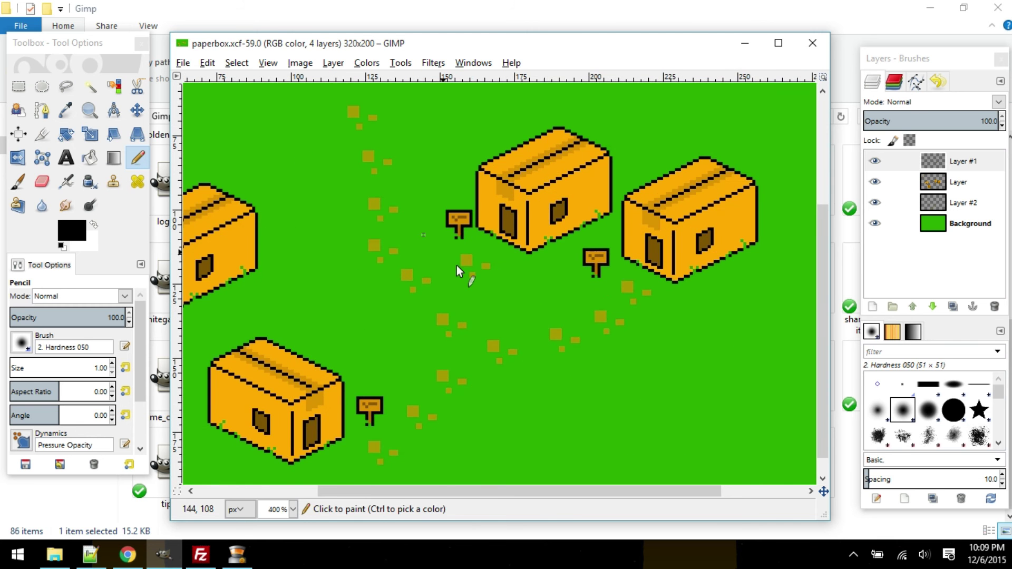
{"action": "scroll", "coordinate": [457, 265], "scroll_direction": "up", "scroll_amount": 2}
{"action": "scroll", "coordinate": [457, 265], "scroll_direction": "left", "scroll_amount": 1}
{"action": "scroll", "coordinate": [449, 243], "scroll_direction": "left", "scroll_amount": 2}
{"action": "scroll", "coordinate": [449, 242], "scroll_direction": "up", "scroll_amount": 1}
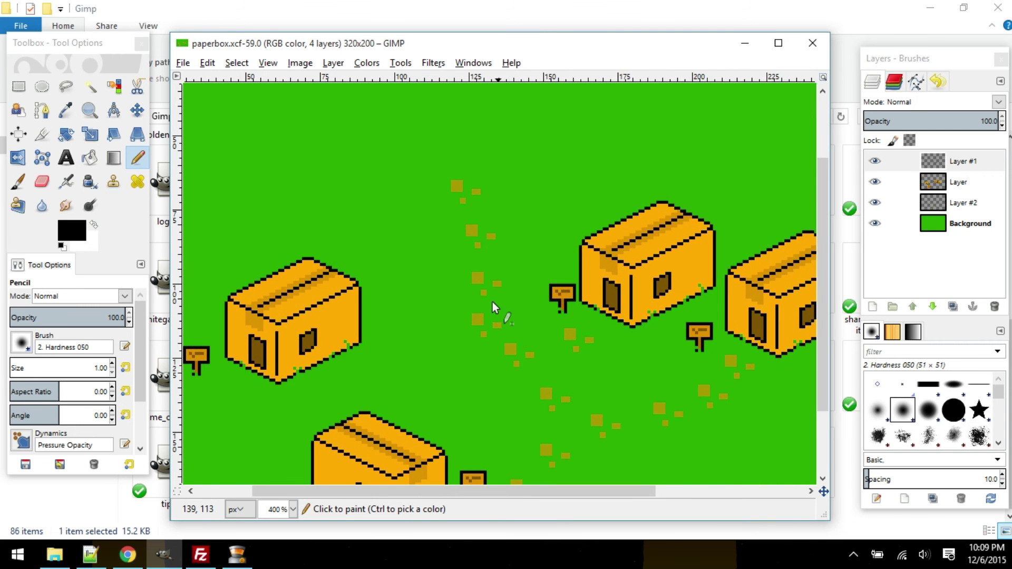
{"action": "scroll", "coordinate": [501, 287], "scroll_direction": "down", "scroll_amount": 1}
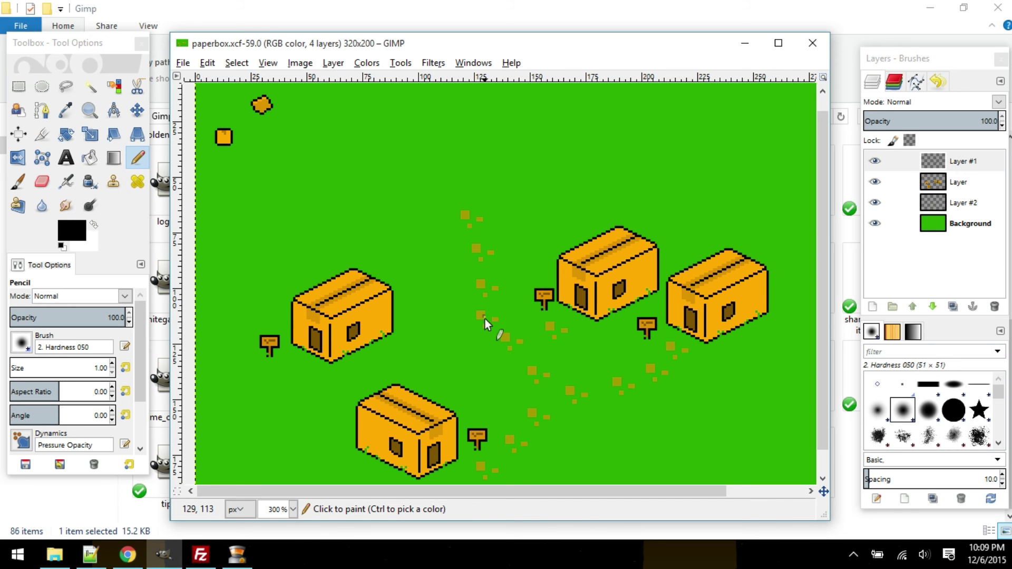
{"action": "scroll", "coordinate": [385, 387], "scroll_direction": "up", "scroll_amount": 2}
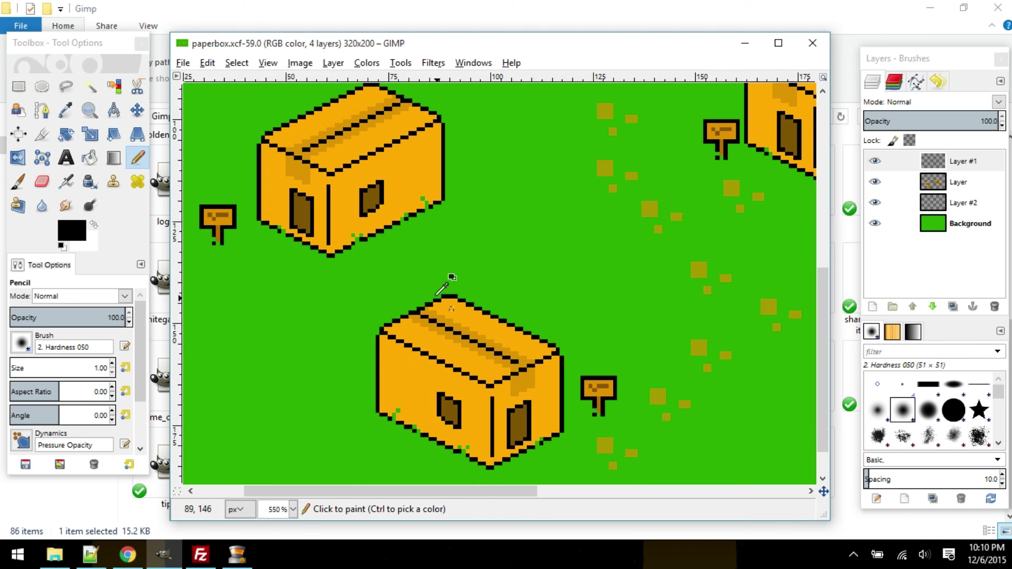
Step: Hide and show again Layer, Layer #1 and Layer #2 one by one to inspect what each contains
{"action": "scroll", "coordinate": [464, 280], "scroll_direction": "down", "scroll_amount": 3}
{"action": "left_click", "coordinate": [875, 182]}
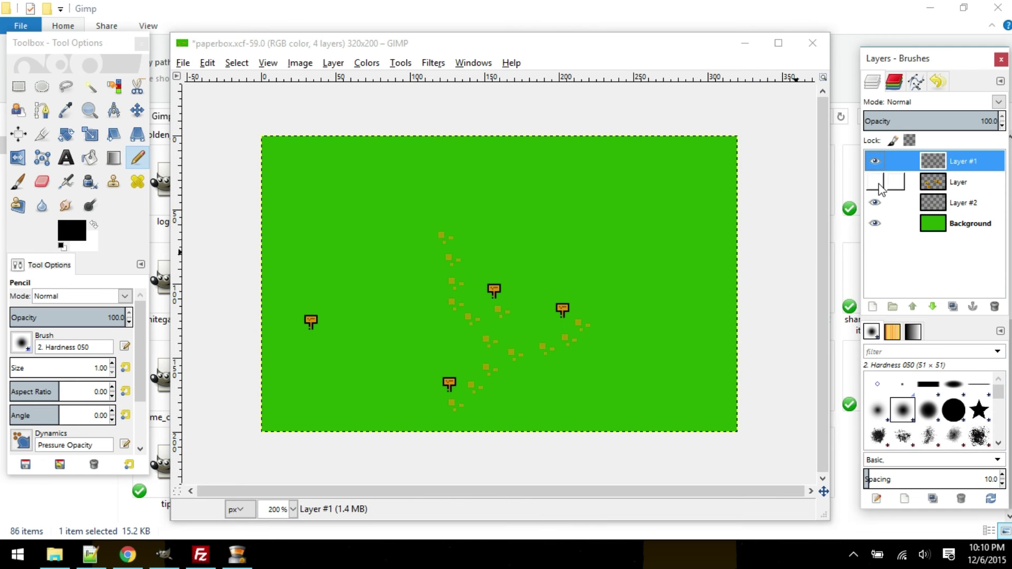
{"action": "left_click", "coordinate": [875, 181]}
{"action": "left_click", "coordinate": [875, 161]}
{"action": "left_click", "coordinate": [875, 162]}
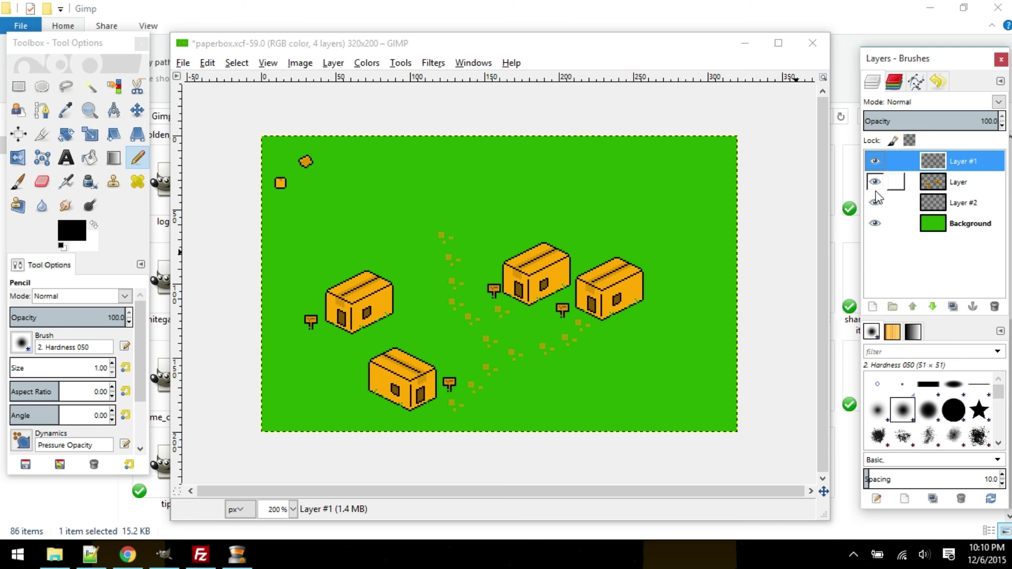
{"action": "left_click", "coordinate": [875, 203]}
{"action": "left_click", "coordinate": [875, 202]}
{"action": "left_click", "coordinate": [463, 45]}
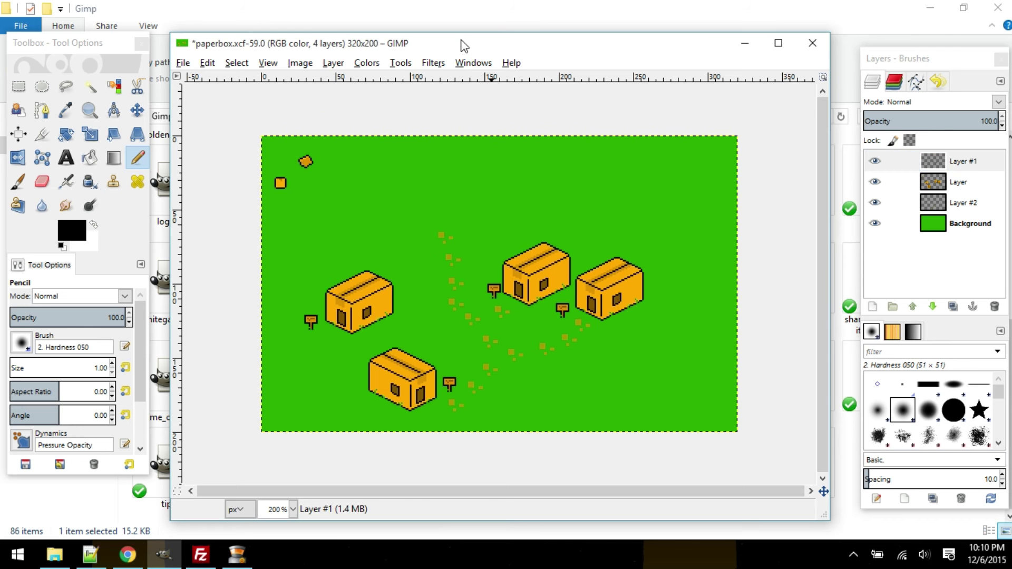
Step: Inspect the signpost and box house details up close, including the houses across the rest of the paperbox scene
{"action": "scroll", "coordinate": [407, 279], "scroll_direction": "up", "scroll_amount": 1}
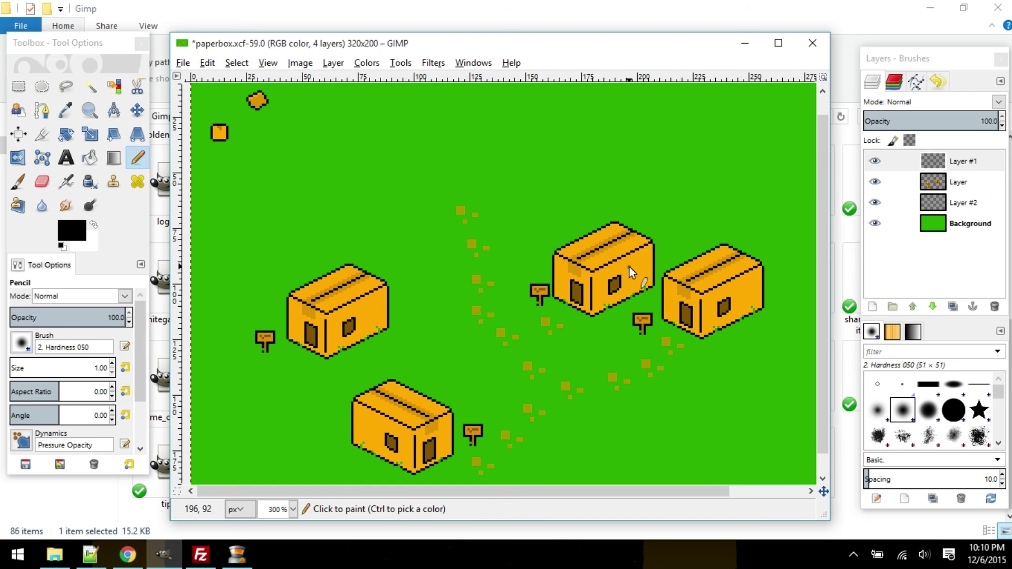
{"action": "scroll", "coordinate": [606, 280], "scroll_direction": "up", "scroll_amount": 4}
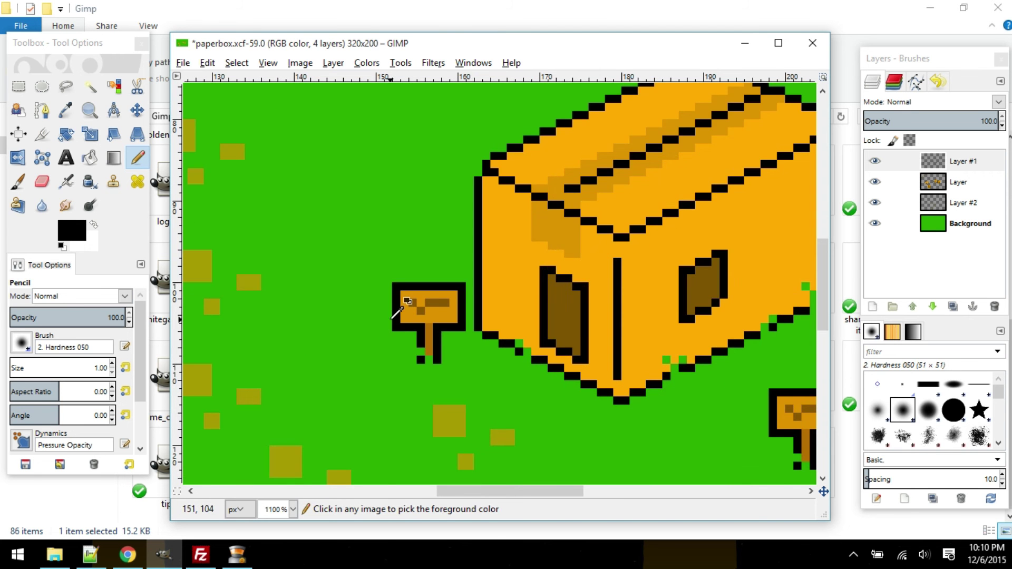
{"action": "scroll", "coordinate": [406, 295], "scroll_direction": "down", "scroll_amount": 3}
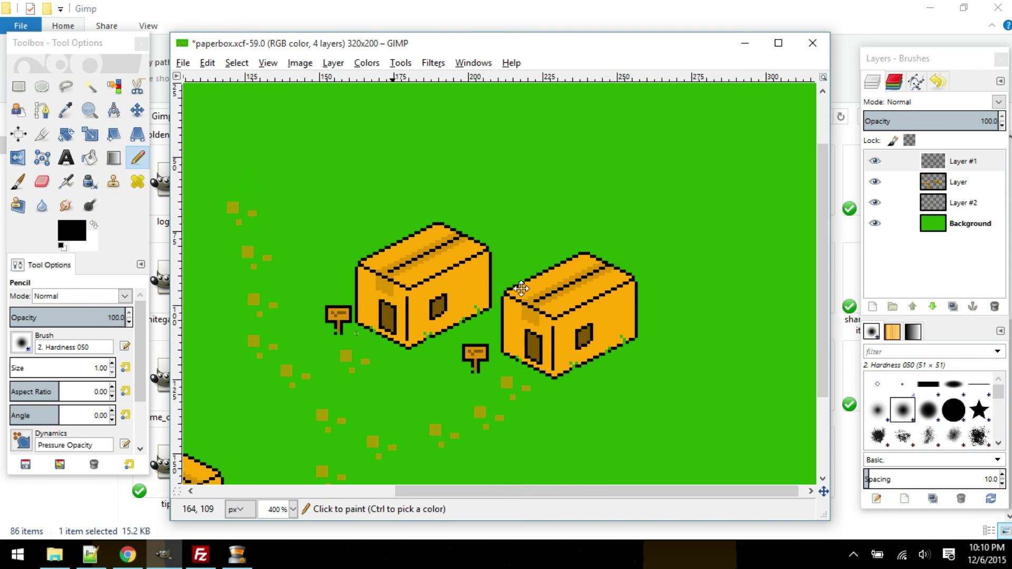
{"action": "scroll", "coordinate": [475, 300], "scroll_direction": "left", "scroll_amount": 5}
{"action": "scroll", "coordinate": [475, 301], "scroll_direction": "down", "scroll_amount": 2}
{"action": "left_click_drag", "start_coordinate": [422, 337], "coordinate": [462, 270]}
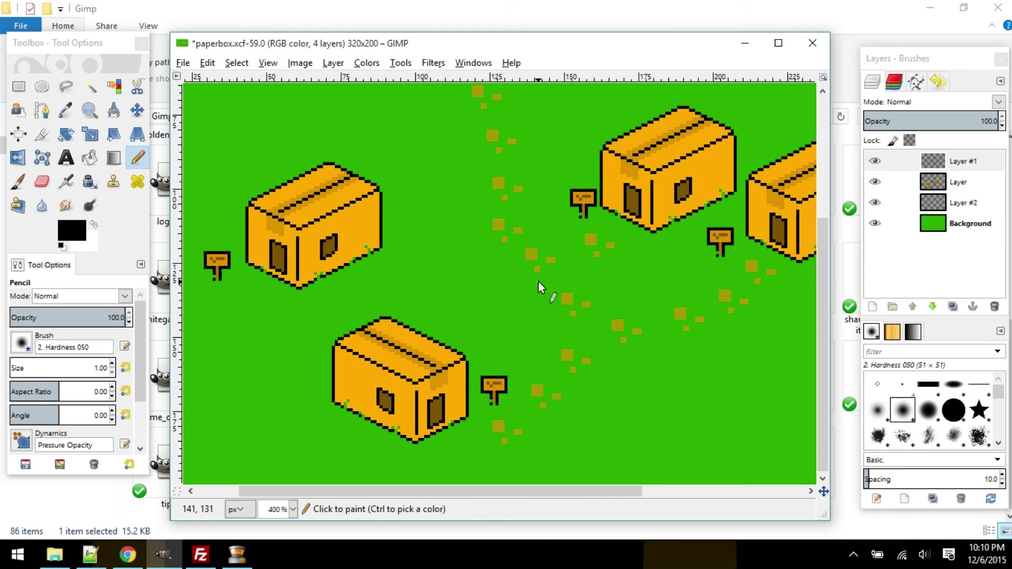
Step: Close the paperbox image without saving its changes and open pixel_rgb from the Gimp folder
{"action": "scroll", "coordinate": [568, 252], "scroll_direction": "down", "scroll_amount": 2}
{"action": "scroll", "coordinate": [568, 251], "scroll_direction": "up", "scroll_amount": 1}
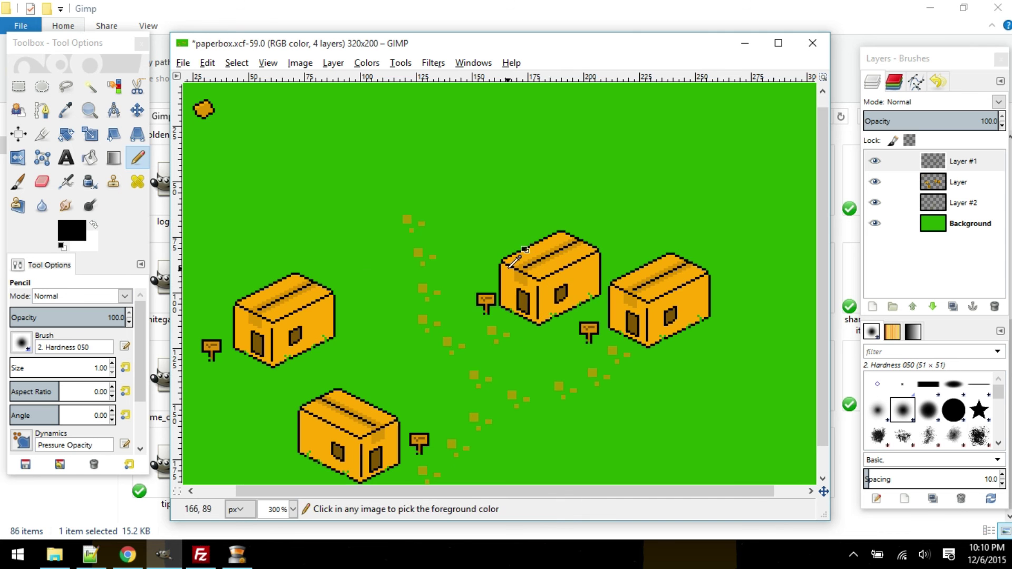
{"action": "left_click", "coordinate": [813, 42]}
{"action": "left_click", "coordinate": [507, 358]}
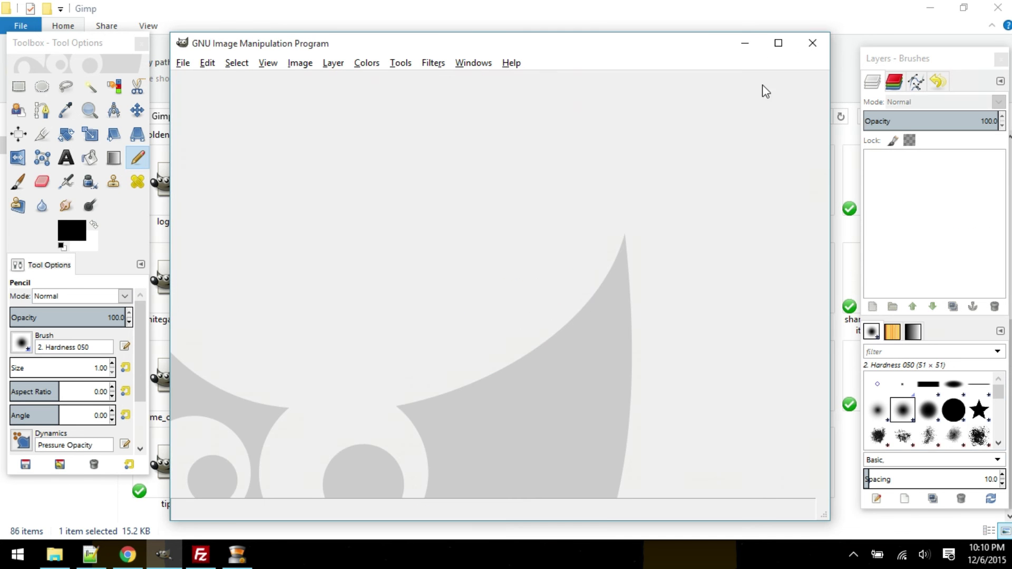
{"action": "left_click", "coordinate": [748, 43]}
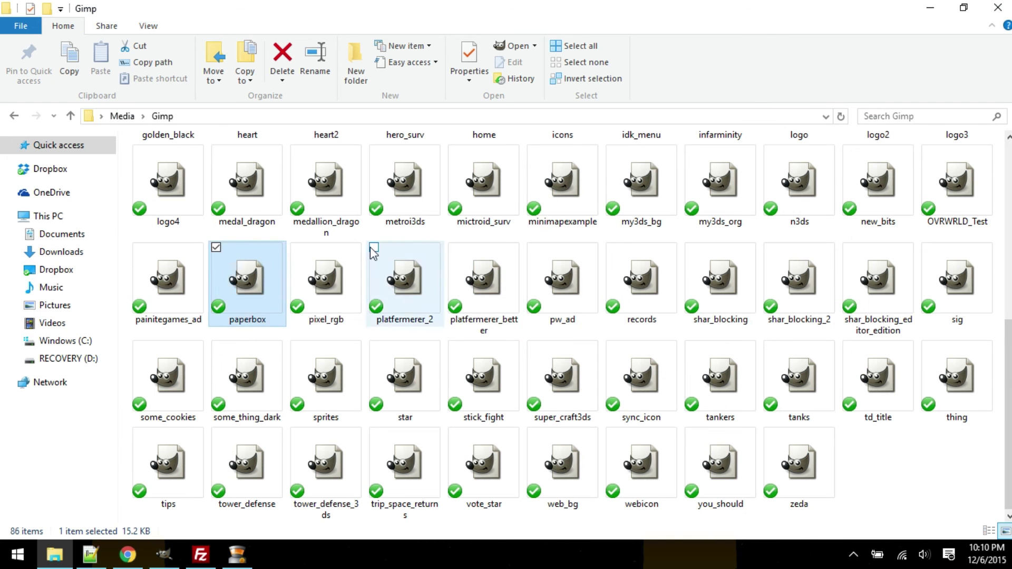
{"action": "double_click", "coordinate": [334, 278]}
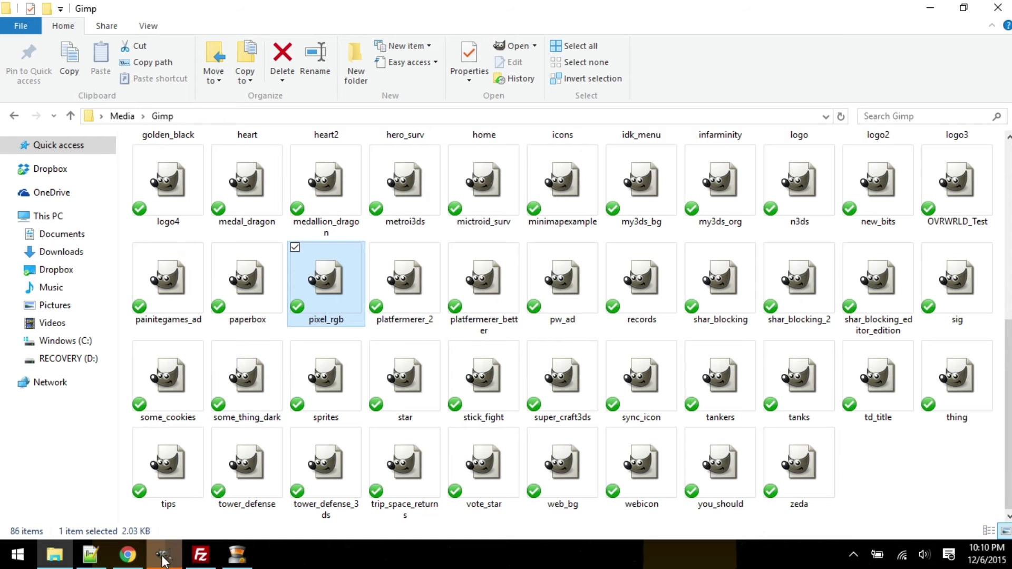
{"action": "scroll", "coordinate": [522, 272], "scroll_direction": "up", "scroll_amount": 7}
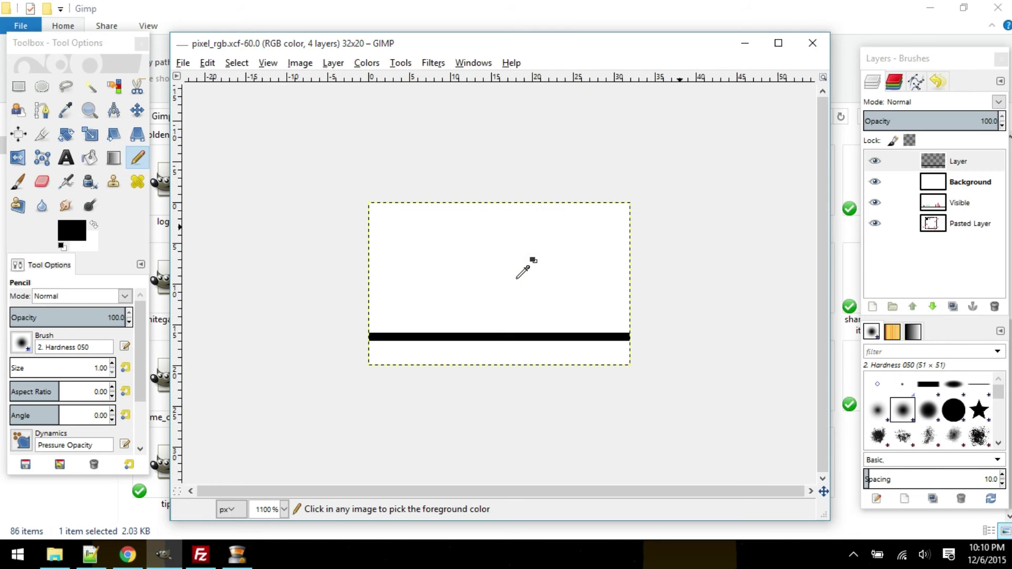
Step: Hide the Layer, Background and Visible layers to inspect the Pasted Layer, and show Visible again, keeping pixel_rgb open
{"action": "left_click", "coordinate": [876, 182]}
{"action": "left_click", "coordinate": [875, 200]}
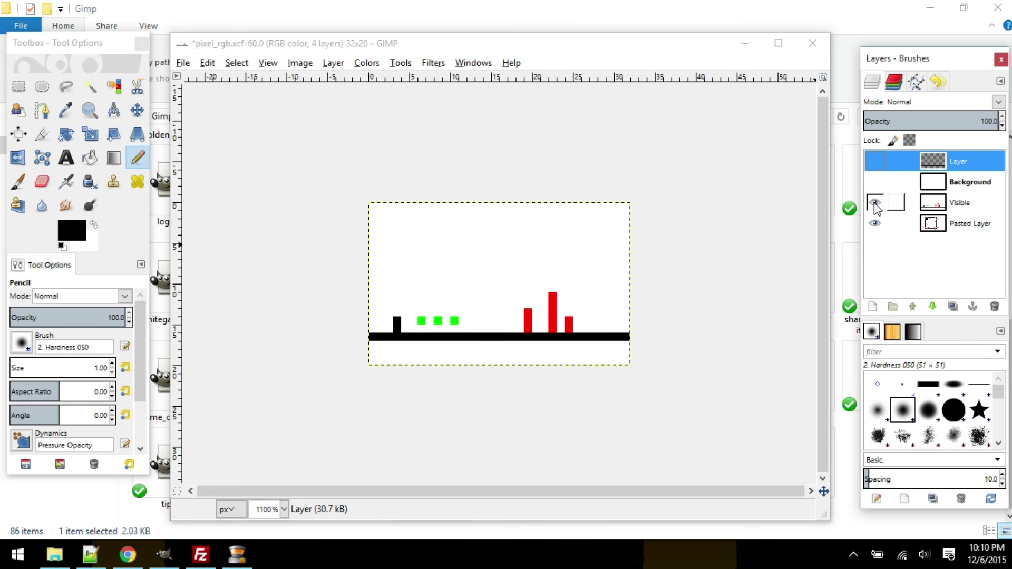
{"action": "left_click", "coordinate": [875, 204]}
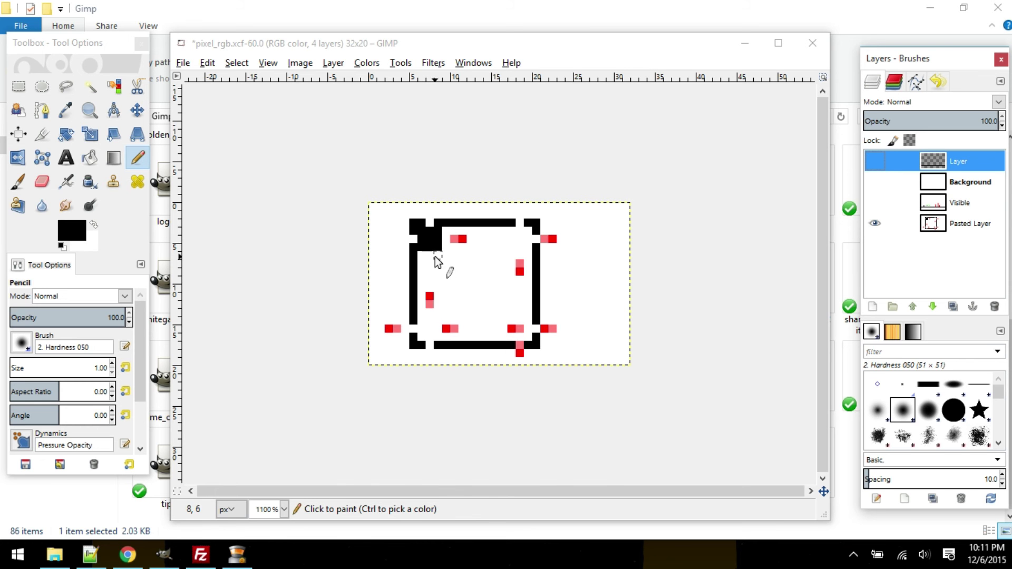
{"action": "left_click", "coordinate": [425, 229]}
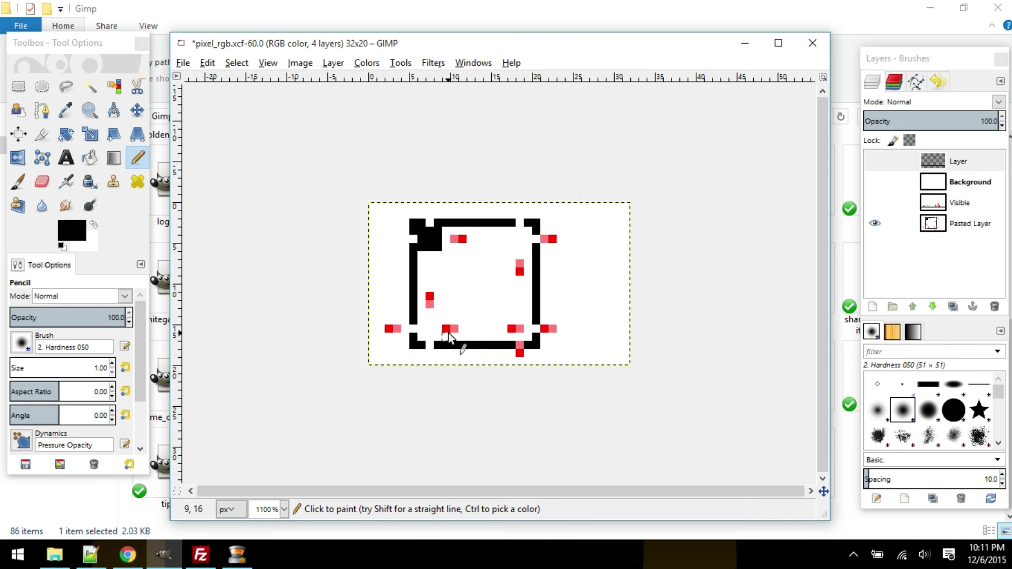
{"action": "left_click", "coordinate": [879, 203]}
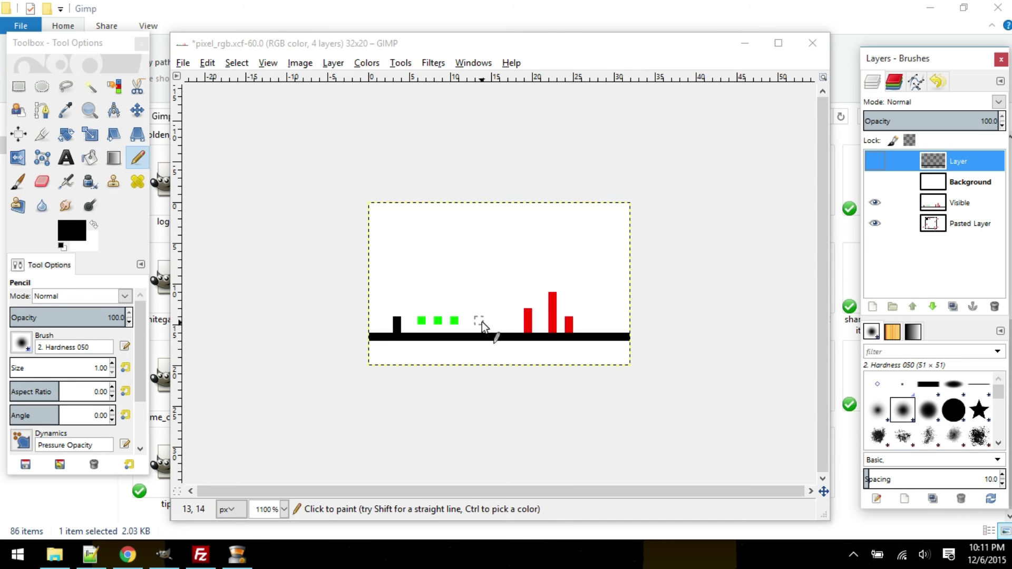
{"action": "left_click", "coordinate": [812, 42]}
{"action": "left_click", "coordinate": [580, 358]}
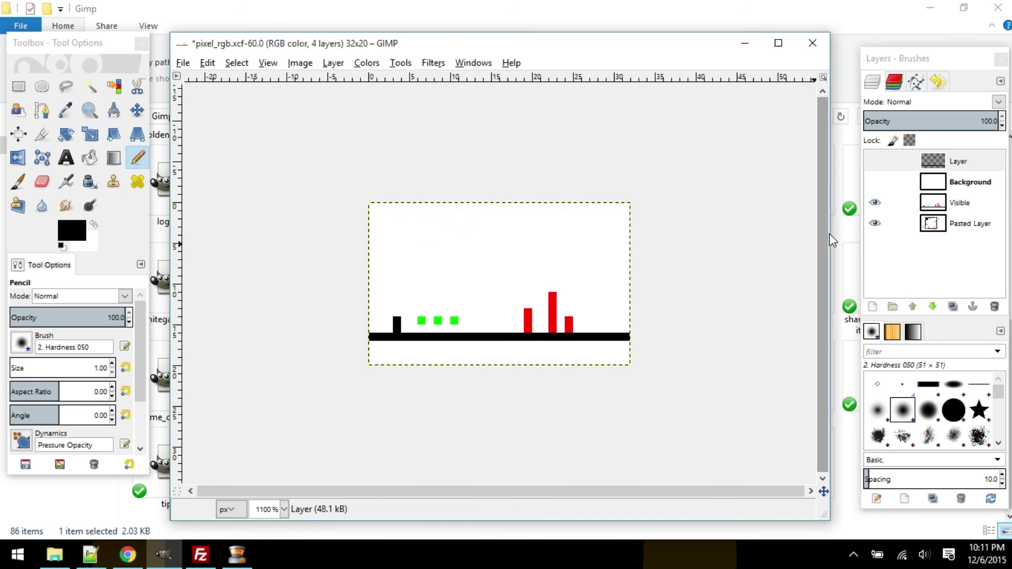
Step: Hide the Visible layer and select the Pasted Layer to view its black square outline
{"action": "left_click", "coordinate": [875, 202]}
{"action": "left_click", "coordinate": [926, 226]}
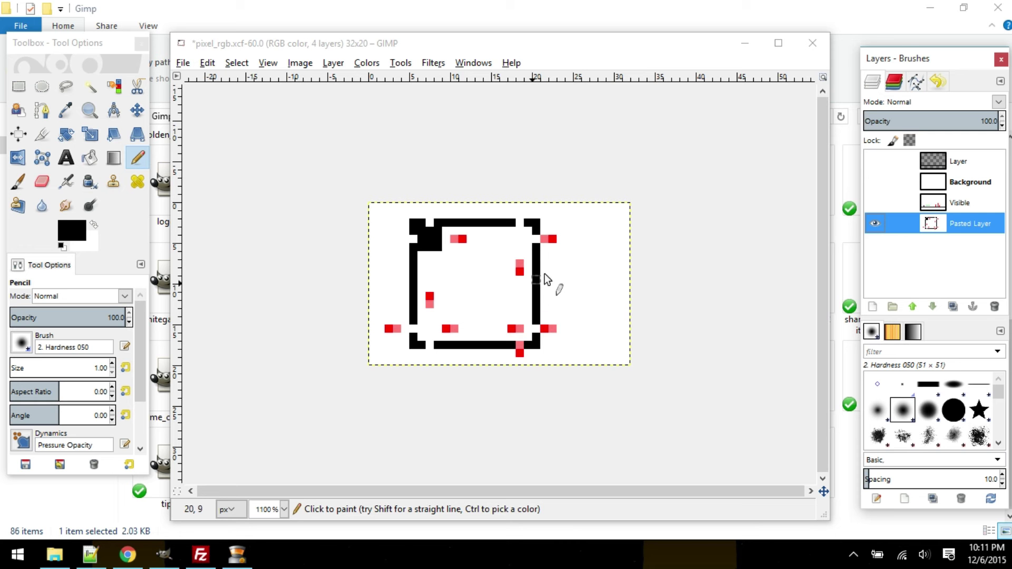
{"action": "left_click", "coordinate": [659, 235]}
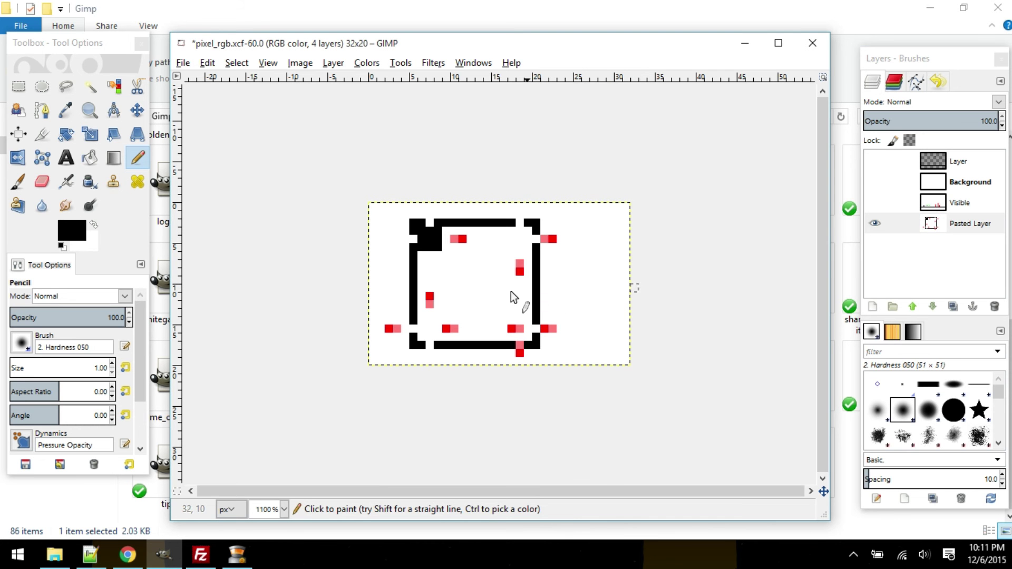
Step: Try penciling white pixels into the solid black block in the Pasted Layer's square outline, and undo them
{"action": "left_click", "coordinate": [18, 86]}
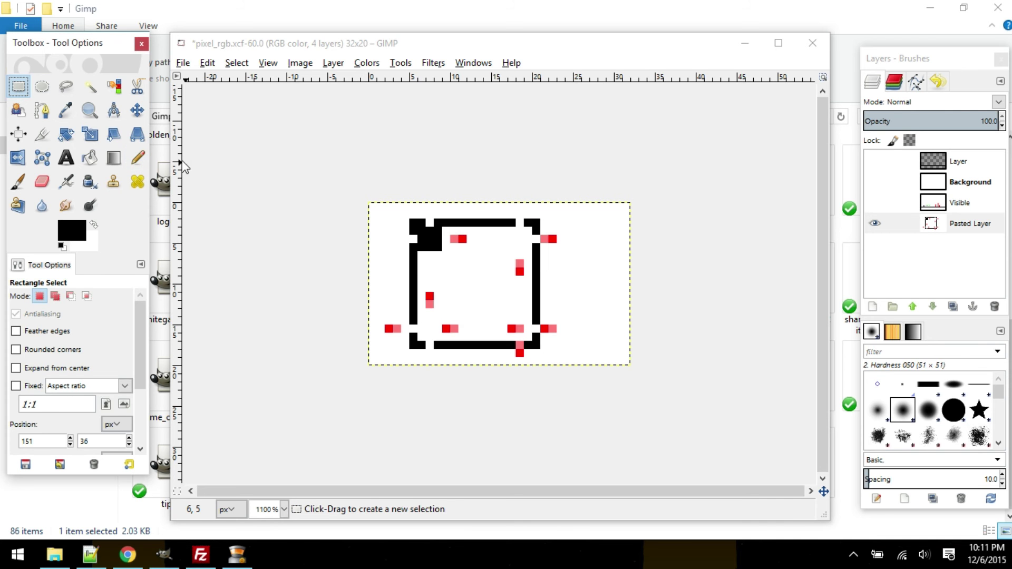
{"action": "left_click", "coordinate": [137, 157]}
{"action": "scroll", "coordinate": [387, 296], "scroll_direction": "up", "scroll_amount": 3}
{"action": "left_click", "coordinate": [321, 199], "text": "ctrl"}
{"action": "left_click", "coordinate": [340, 179]}
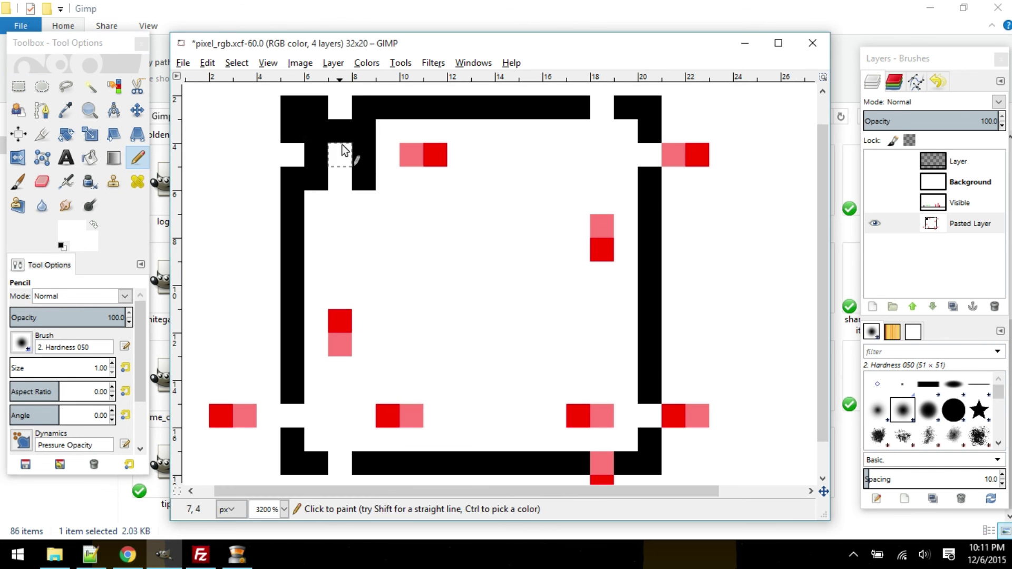
{"action": "mouse_move", "coordinate": [363, 178]}
{"action": "left_mouse_down"}
{"action": "mouse_move", "coordinate": [345, 176]}
{"action": "mouse_move", "coordinate": [316, 131]}
{"action": "left_mouse_up"}
{"action": "key", "text": "ctrl+z"}
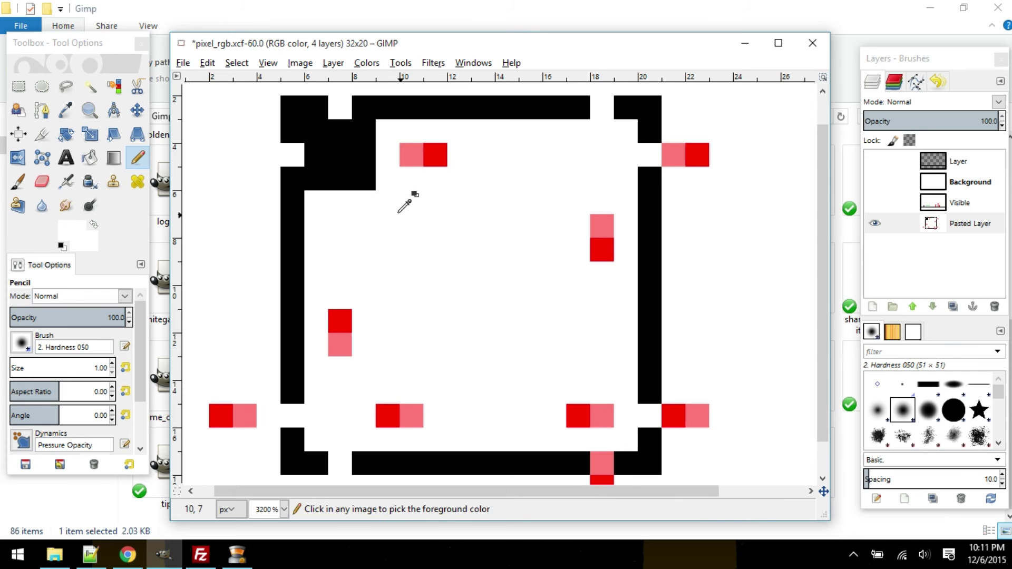
{"action": "scroll", "coordinate": [554, 159], "scroll_direction": "down", "scroll_amount": 1}
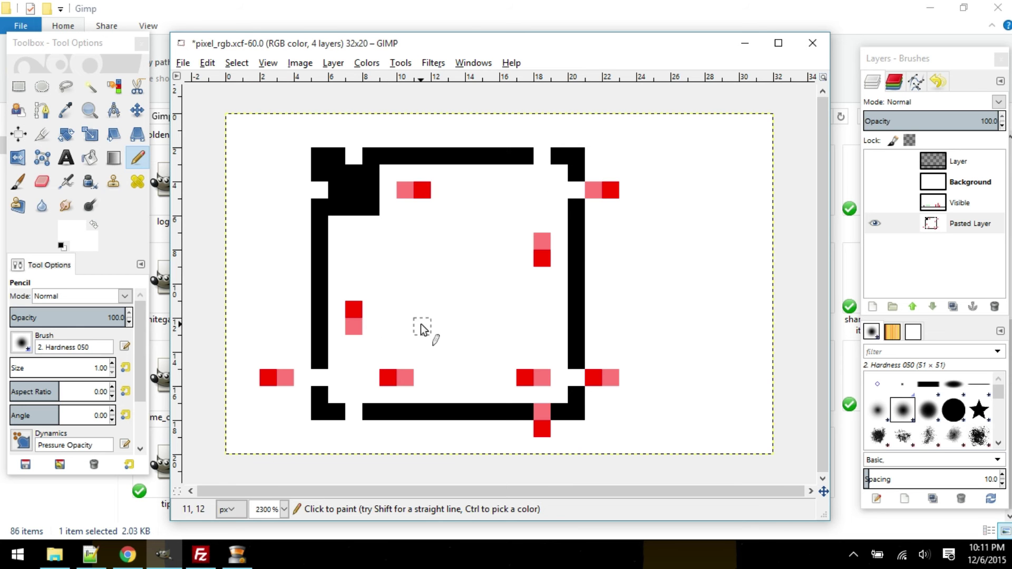
Step: Discard the changes to pixel_rgb and open platfermerer_better from the Gimp folder to look over its sprites
{"action": "left_click", "coordinate": [812, 53]}
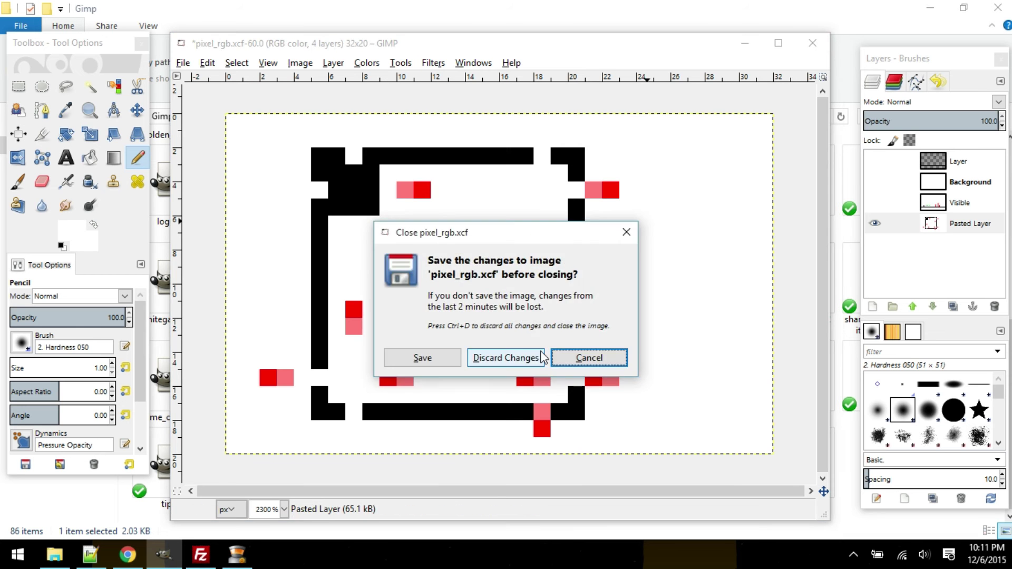
{"action": "left_click", "coordinate": [529, 359]}
{"action": "left_click", "coordinate": [755, 48]}
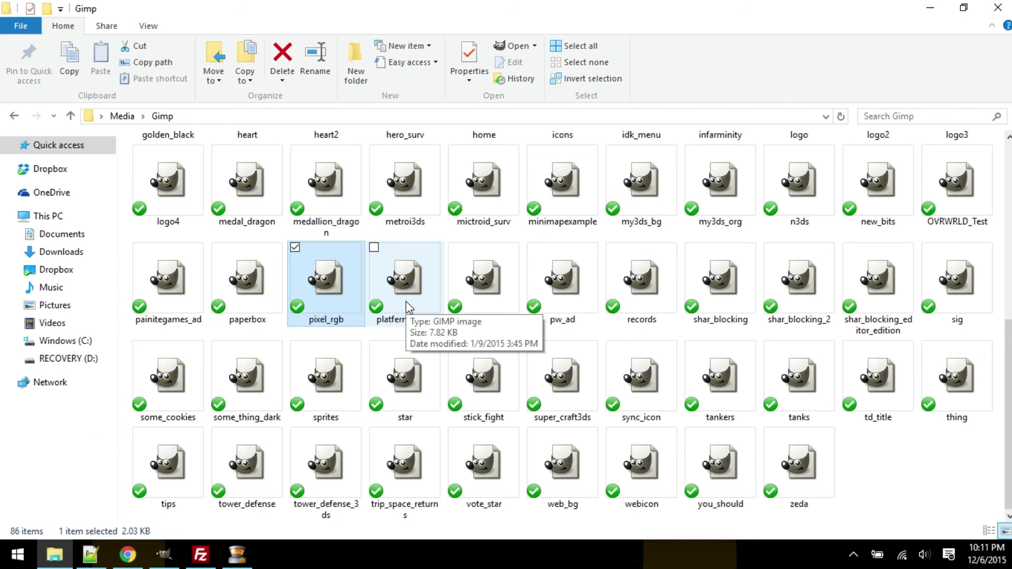
{"action": "left_click", "coordinate": [448, 336]}
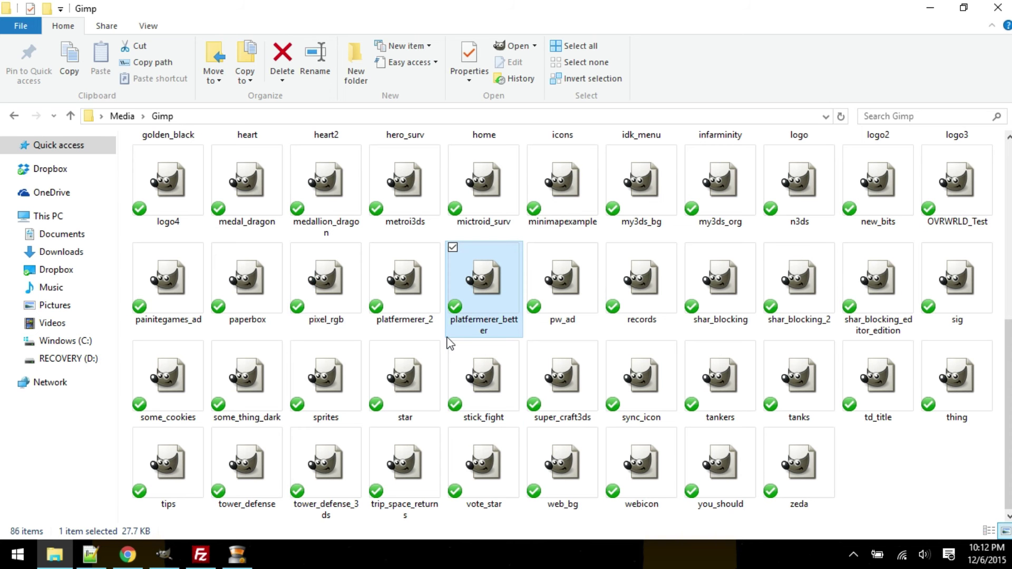
{"action": "double_click", "coordinate": [477, 295]}
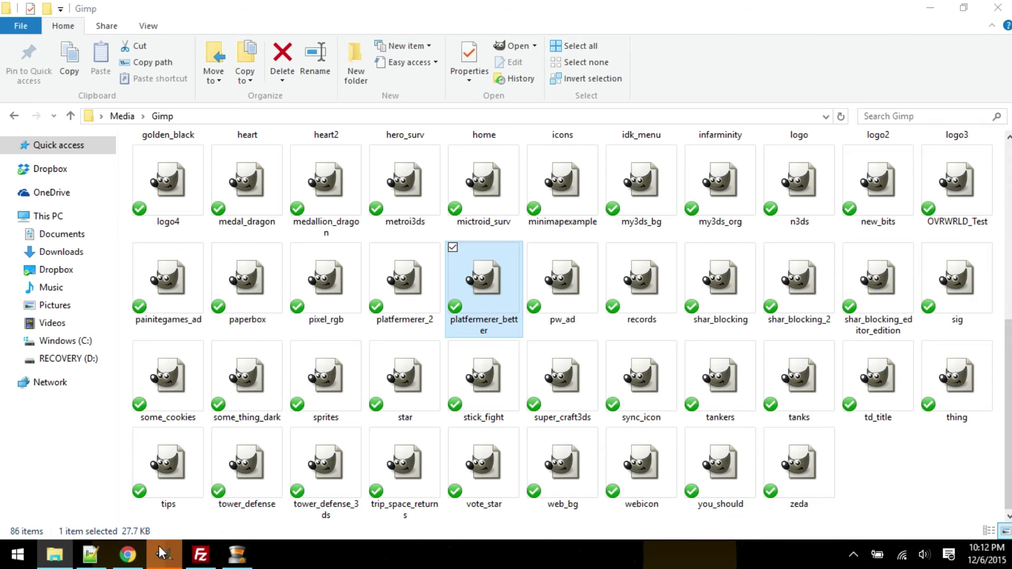
{"action": "scroll", "coordinate": [472, 164], "scroll_direction": "up", "scroll_amount": 3}
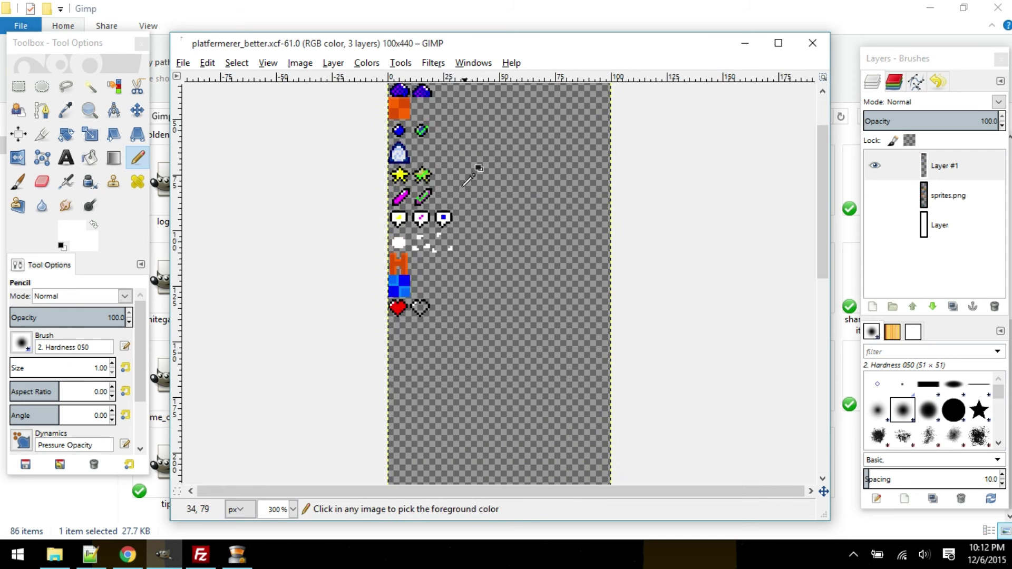
{"action": "scroll", "coordinate": [430, 189], "scroll_direction": "up", "scroll_amount": 3}
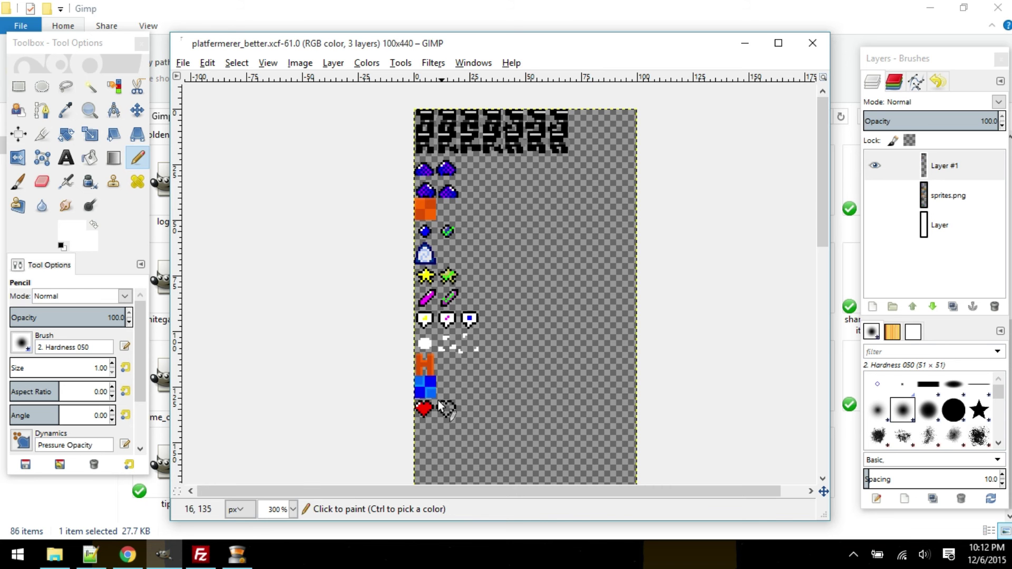
Step: Close the platfermerer_better image and open records from the Gimp folder
{"action": "left_click", "coordinate": [812, 43]}
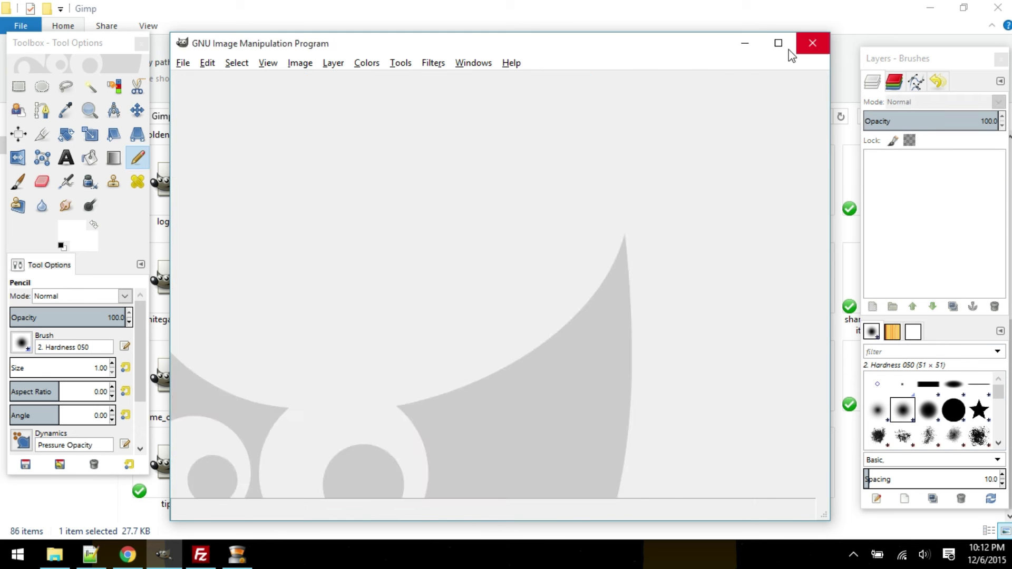
{"action": "left_click", "coordinate": [747, 47]}
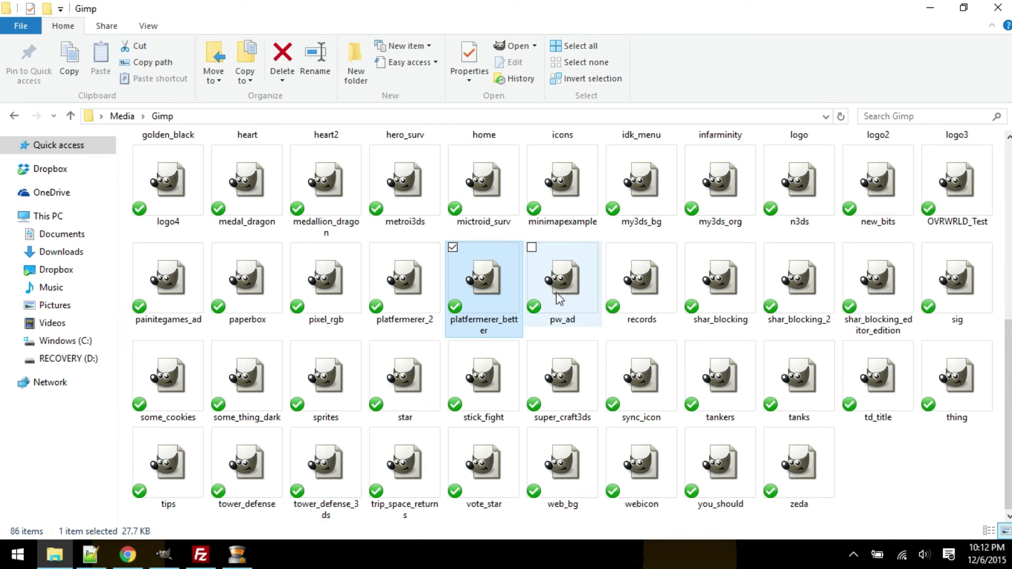
{"action": "left_click", "coordinate": [665, 284]}
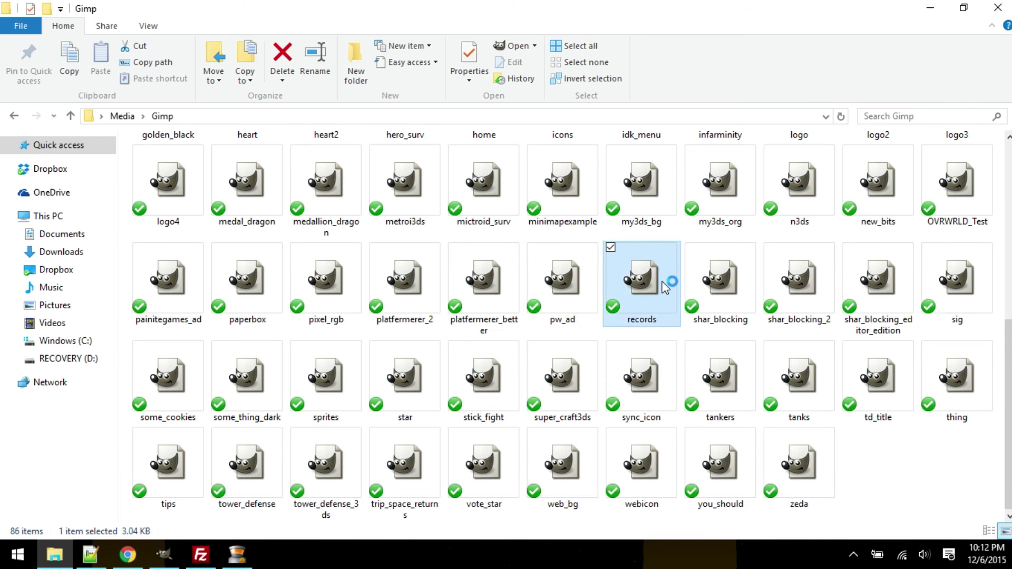
{"action": "left_click", "coordinate": [165, 554]}
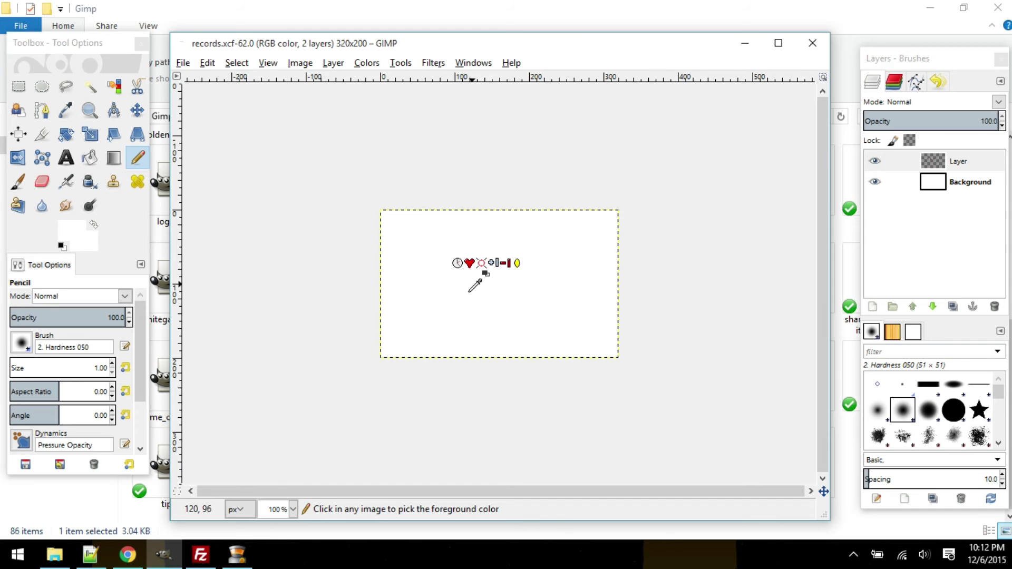
Step: Examine the row of clock, heart, sun, plus, minus and coin icons in the records image up close
{"action": "scroll", "coordinate": [469, 289], "scroll_direction": "down", "scroll_amount": 1}
{"action": "scroll", "coordinate": [465, 269], "scroll_direction": "down", "scroll_amount": 1}
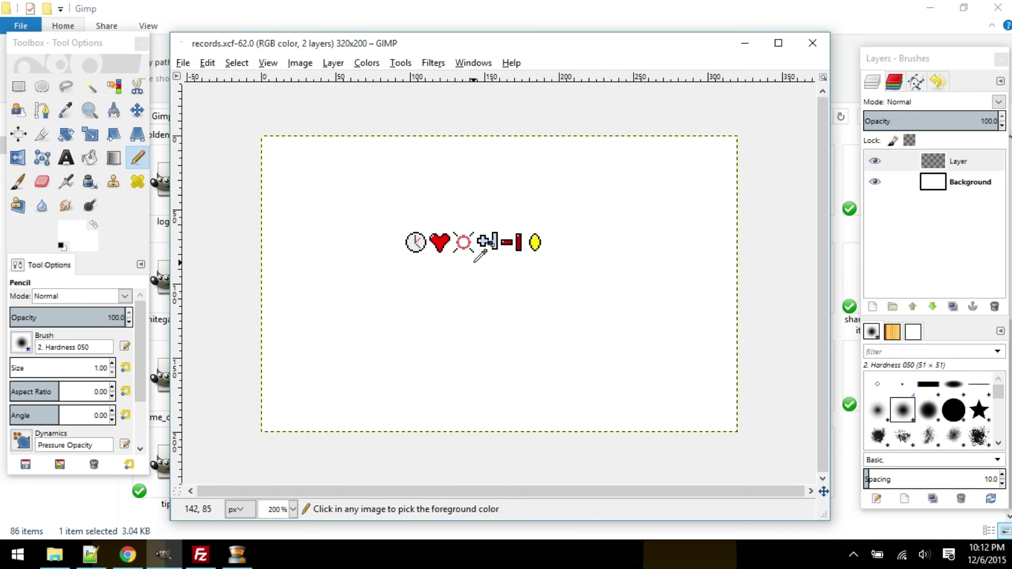
{"action": "scroll", "coordinate": [474, 261], "scroll_direction": "up", "scroll_amount": 1}
{"action": "scroll", "coordinate": [479, 257], "scroll_direction": "down", "scroll_amount": 1}
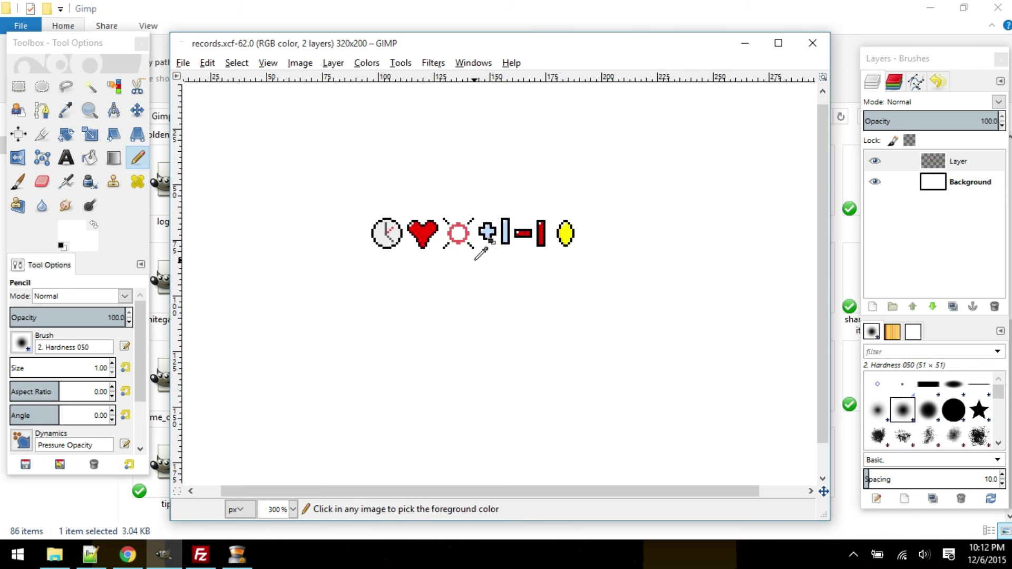
{"action": "scroll", "coordinate": [464, 240], "scroll_direction": "up", "scroll_amount": 4}
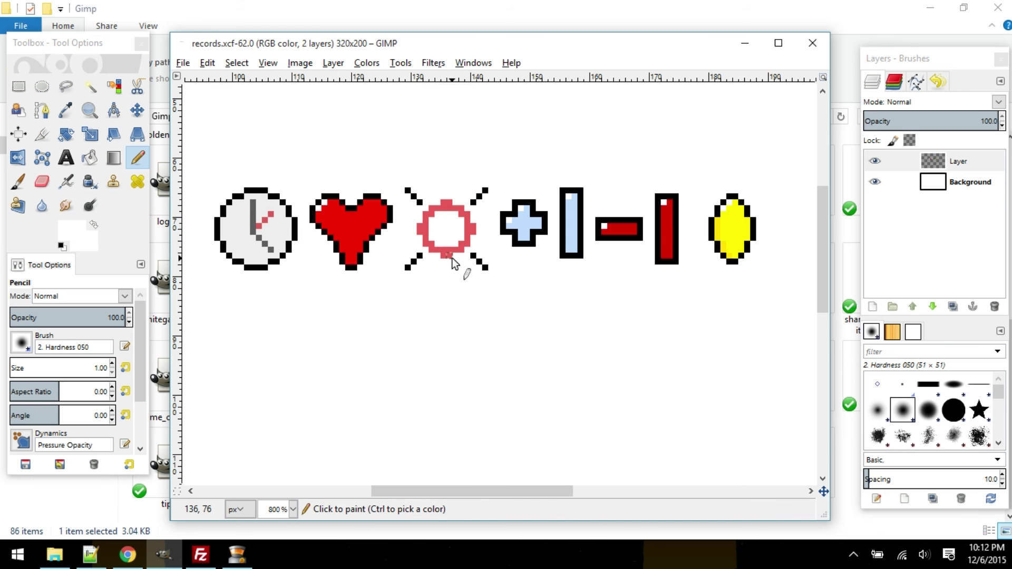
{"action": "key", "text": "ctrl"}
{"action": "scroll", "coordinate": [442, 285], "scroll_direction": "down", "scroll_amount": 3}
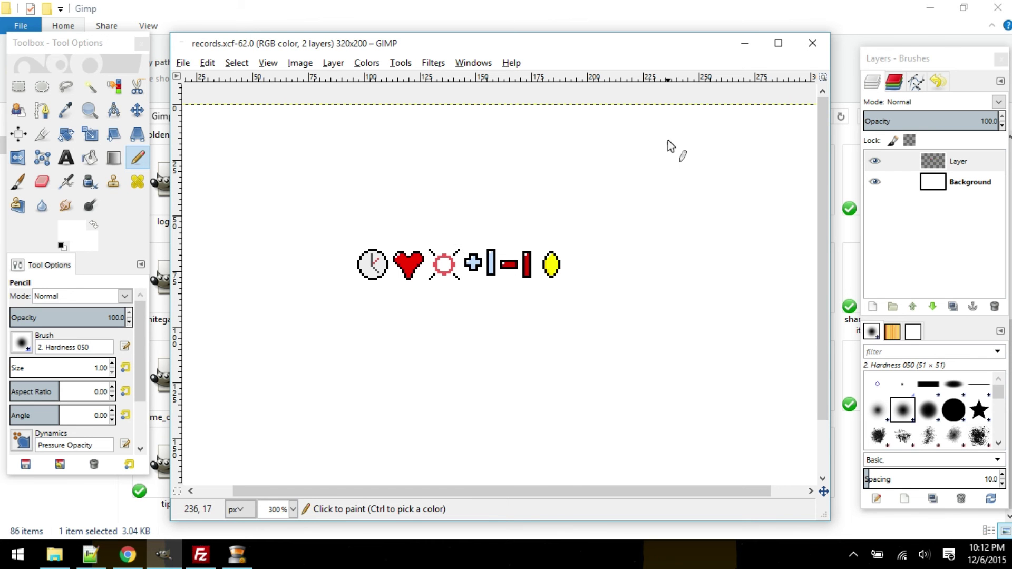
Step: Close the records image and open shar_blocking from the Gimp folder
{"action": "left_click", "coordinate": [813, 43]}
{"action": "left_click", "coordinate": [745, 42]}
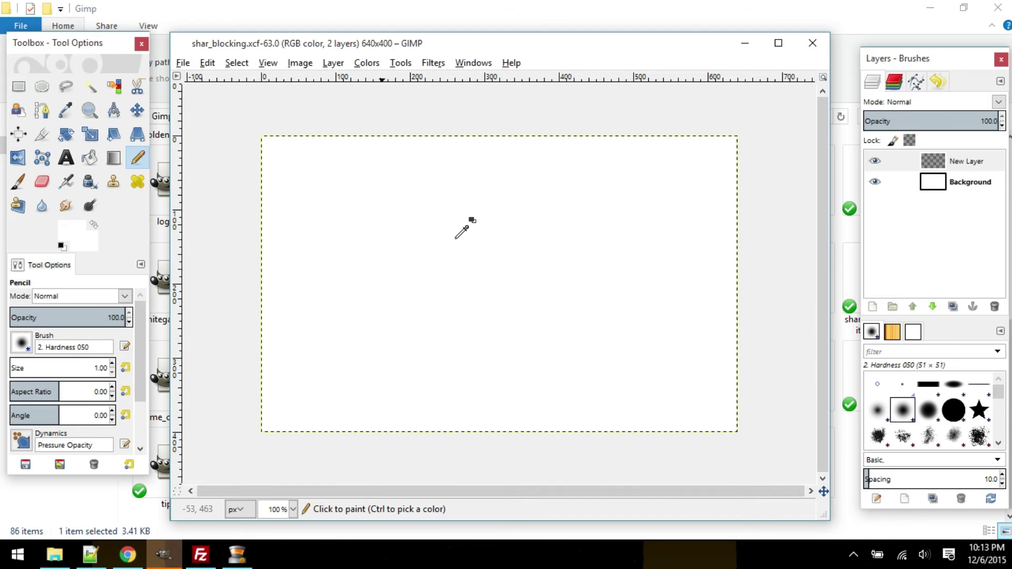
Step: Close the shar_blocking image and open shar_blocking_2 from the Gimp folder
{"action": "left_click", "coordinate": [813, 46]}
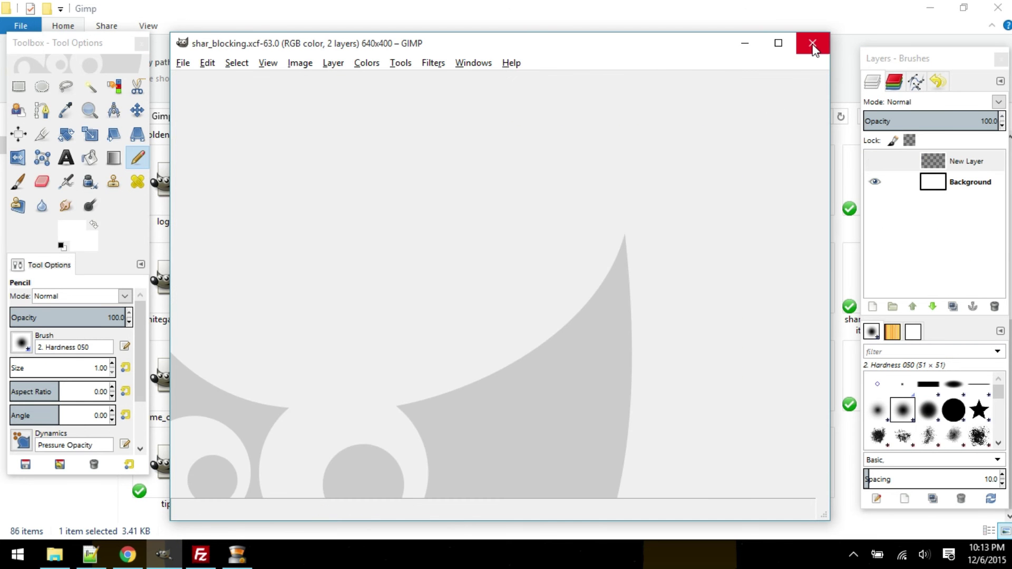
{"action": "left_click", "coordinate": [814, 48]}
{"action": "double_click", "coordinate": [825, 305]}
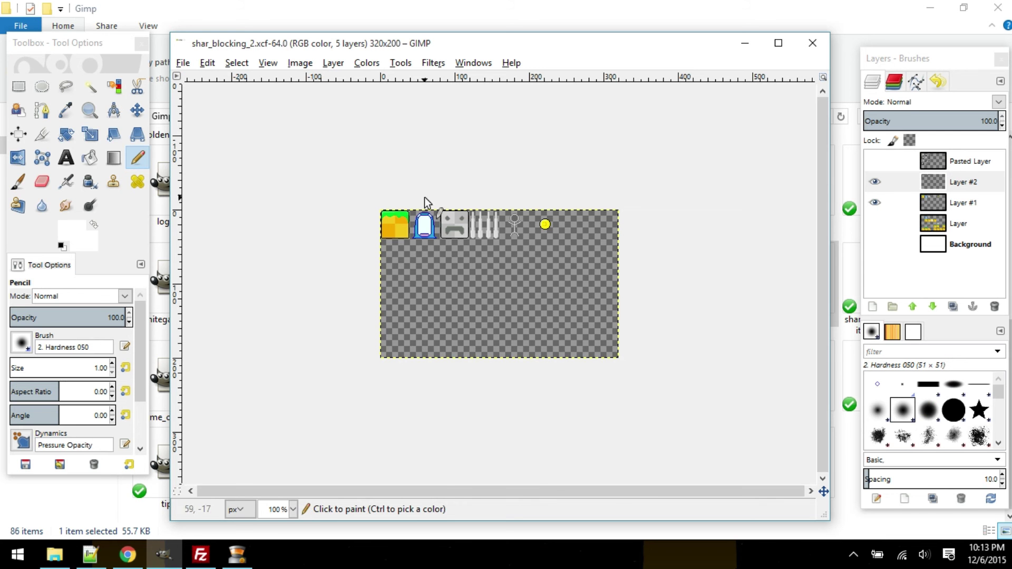
Step: Close the shar_blocking_2 image and open shar_blocking_editor_edition from the Gimp folder
{"action": "left_click", "coordinate": [813, 43]}
{"action": "left_click", "coordinate": [812, 43]}
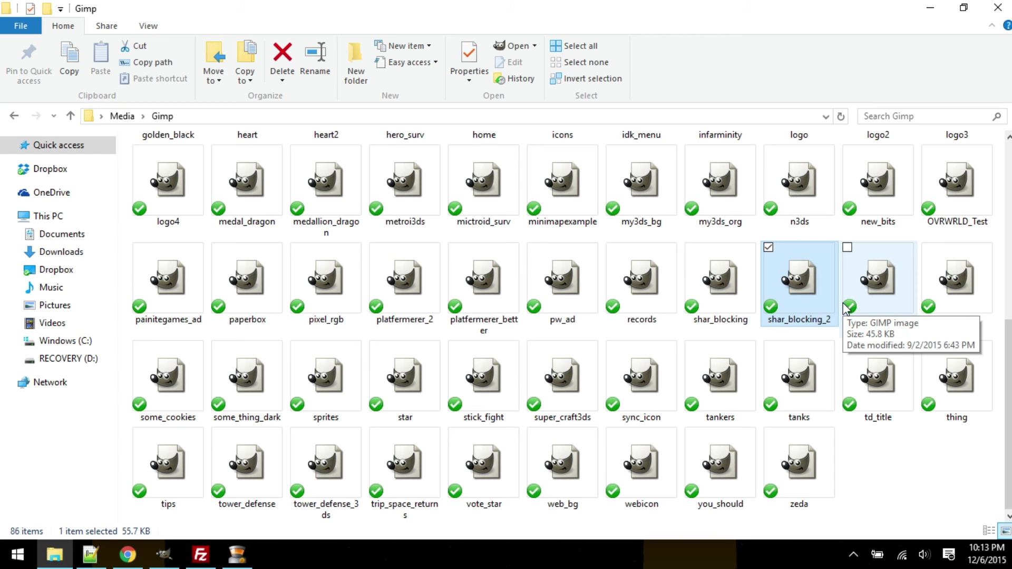
{"action": "double_click", "coordinate": [871, 309]}
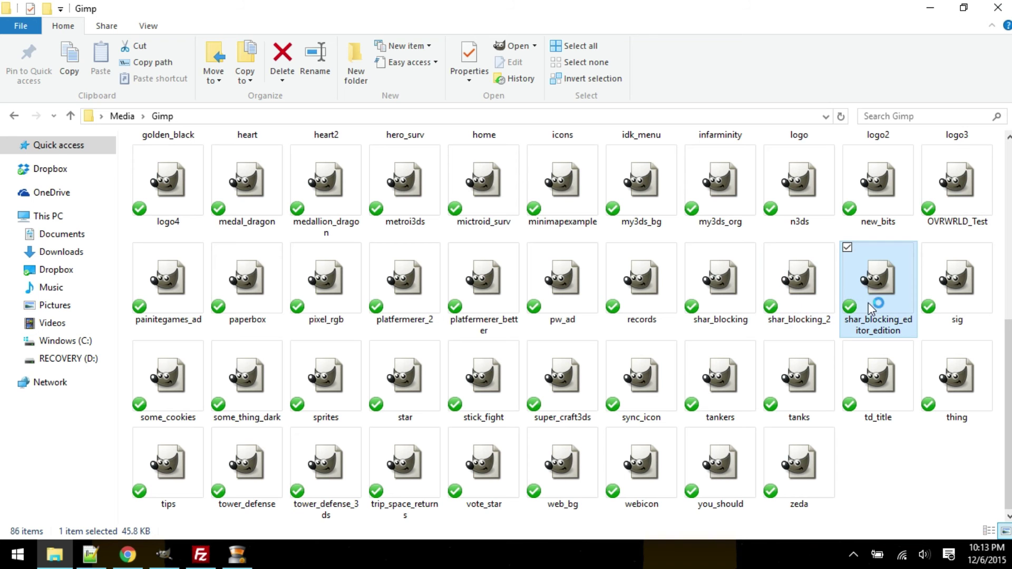
Step: Close the shar_blocking_editor_edition image and open some_thing_dark from the Gimp folder
{"action": "left_click", "coordinate": [168, 544]}
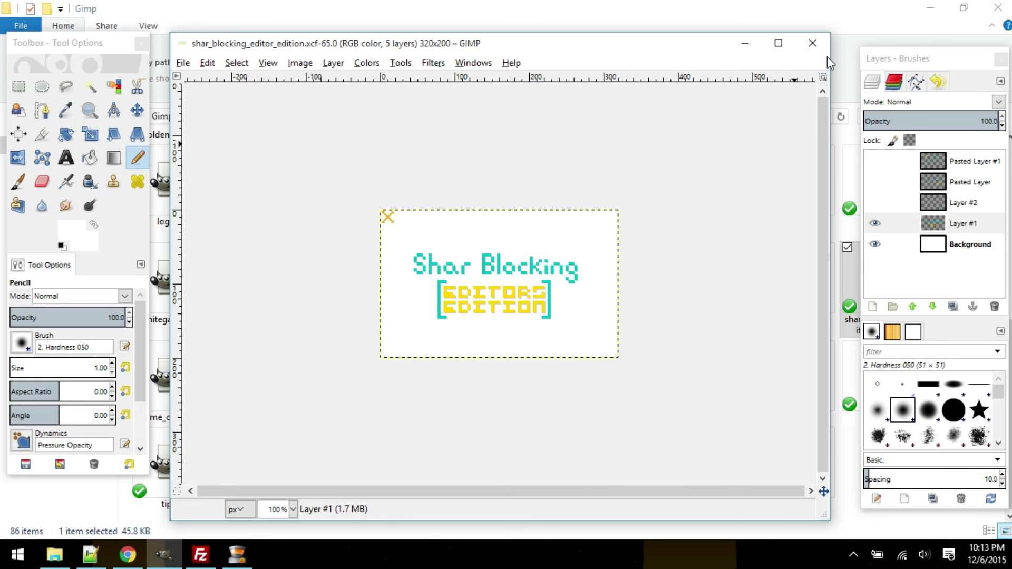
{"action": "left_click", "coordinate": [812, 43]}
{"action": "left_click", "coordinate": [732, 53]}
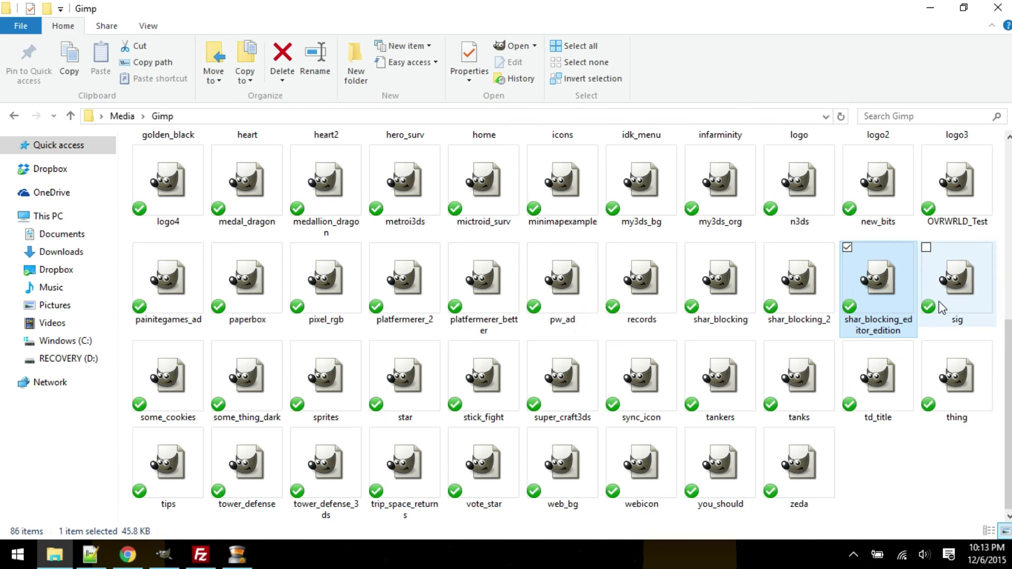
{"action": "left_click", "coordinate": [248, 392]}
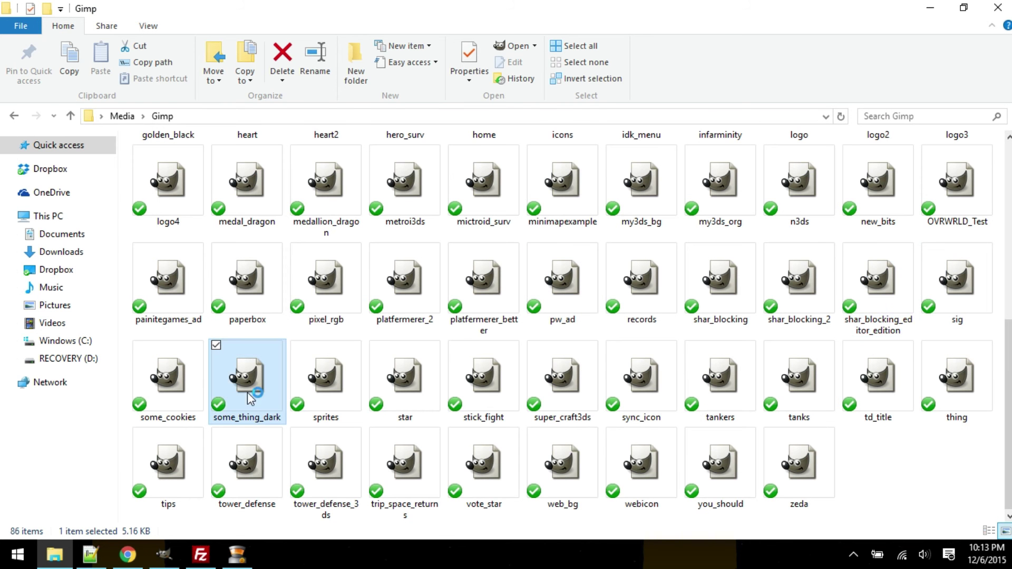
{"action": "left_click", "coordinate": [171, 554]}
Step: Toggle the visibility of New Layer#2 and New Layer#1 in some_thing_dark to compare them, and show New Layer
{"action": "scroll", "coordinate": [457, 289], "scroll_direction": "up", "scroll_amount": 5}
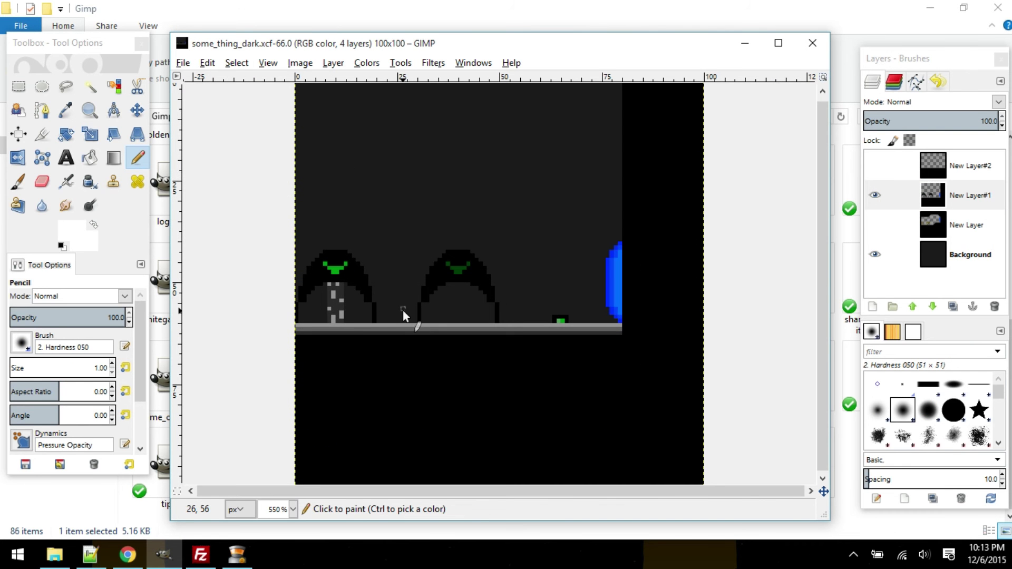
{"action": "scroll", "coordinate": [403, 311], "scroll_direction": "up", "scroll_amount": 1}
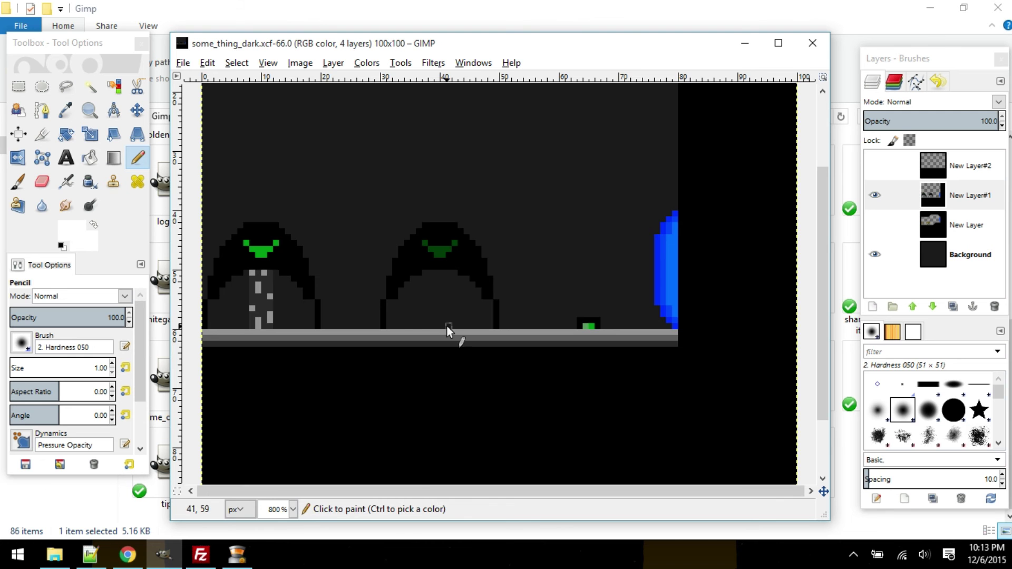
{"action": "left_click_drag", "start_coordinate": [447, 327], "coordinate": [486, 356]}
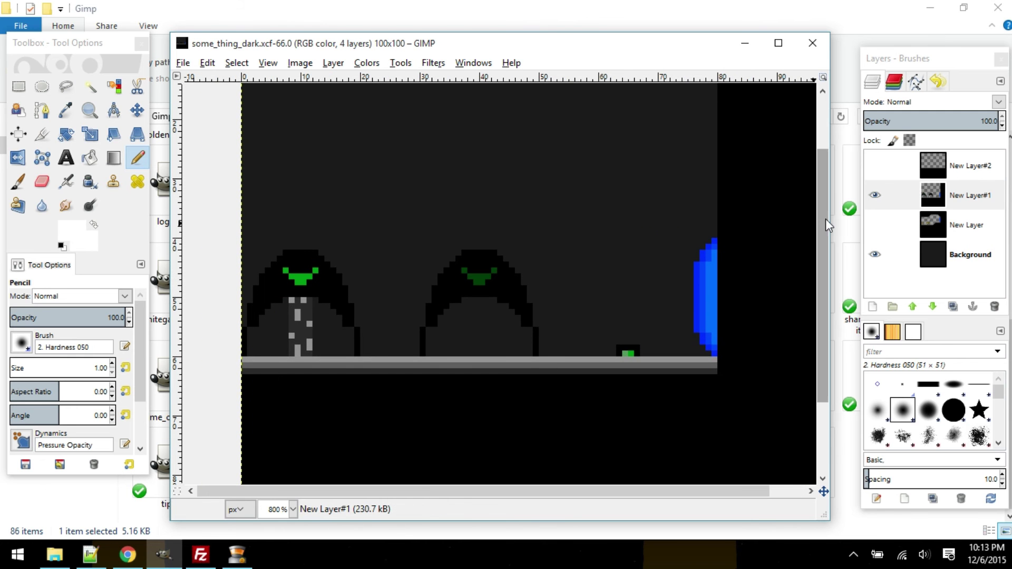
{"action": "left_click", "coordinate": [875, 166]}
{"action": "left_click", "coordinate": [876, 166]}
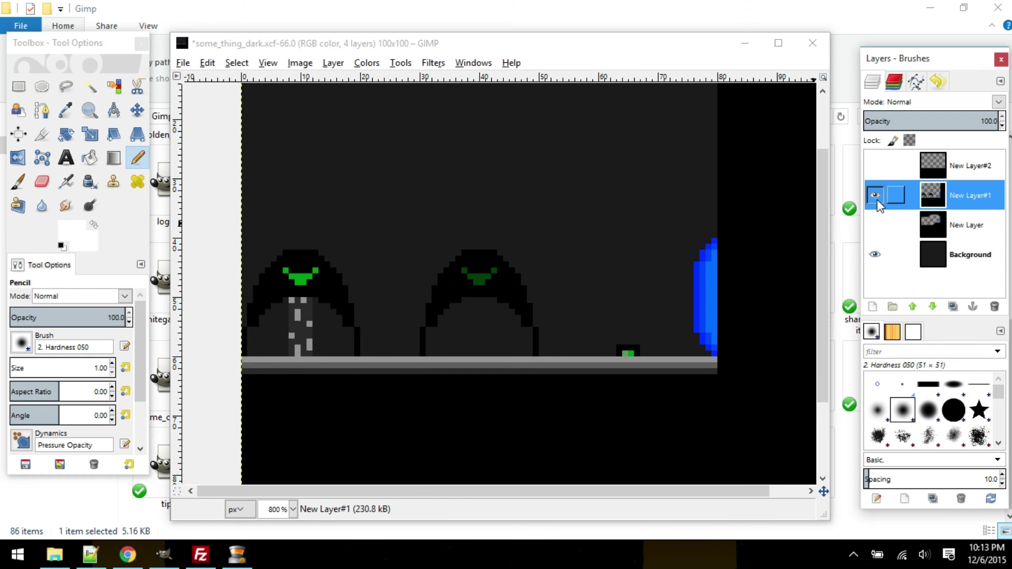
{"action": "left_click", "coordinate": [875, 195]}
{"action": "left_click", "coordinate": [875, 195]}
{"action": "left_click", "coordinate": [875, 226]}
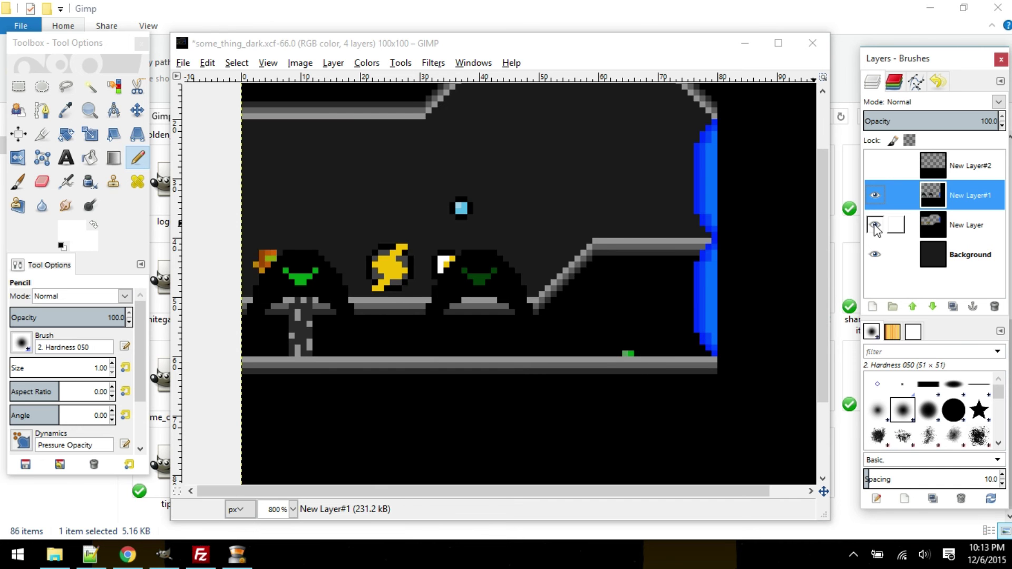
Step: Toggle the Background layer off and on, hide New Layer#1, and examine the room and character drawn on New Layer
{"action": "left_click", "coordinate": [875, 254]}
{"action": "left_click", "coordinate": [875, 254]}
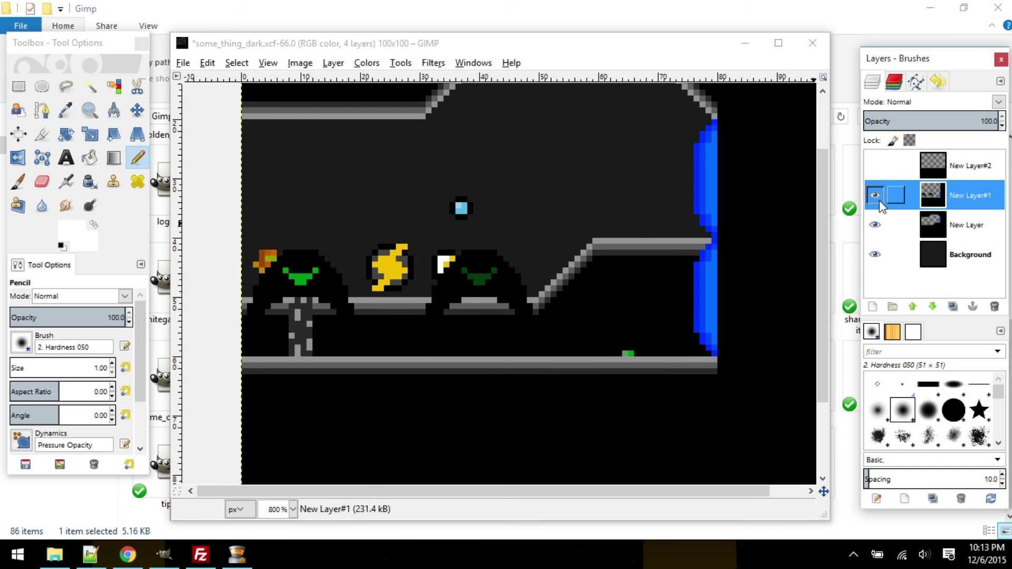
{"action": "left_click", "coordinate": [875, 195]}
{"action": "left_click", "coordinate": [875, 226]}
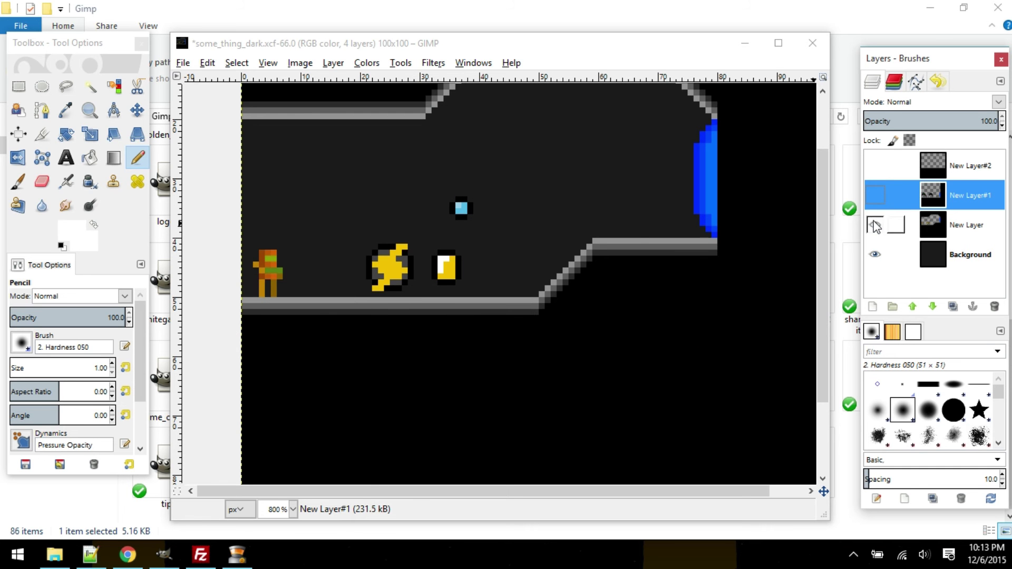
{"action": "left_click", "coordinate": [464, 49]}
{"action": "scroll", "coordinate": [481, 232], "scroll_direction": "down", "scroll_amount": 1}
{"action": "left_click_drag", "start_coordinate": [481, 233], "coordinate": [489, 293]}
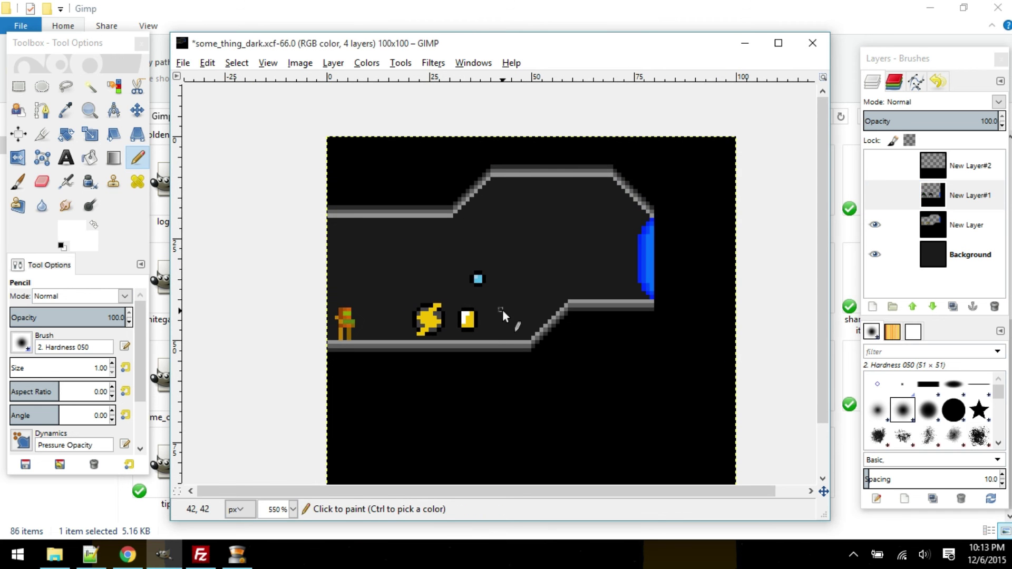
{"action": "scroll", "coordinate": [369, 324], "scroll_direction": "up", "scroll_amount": 1}
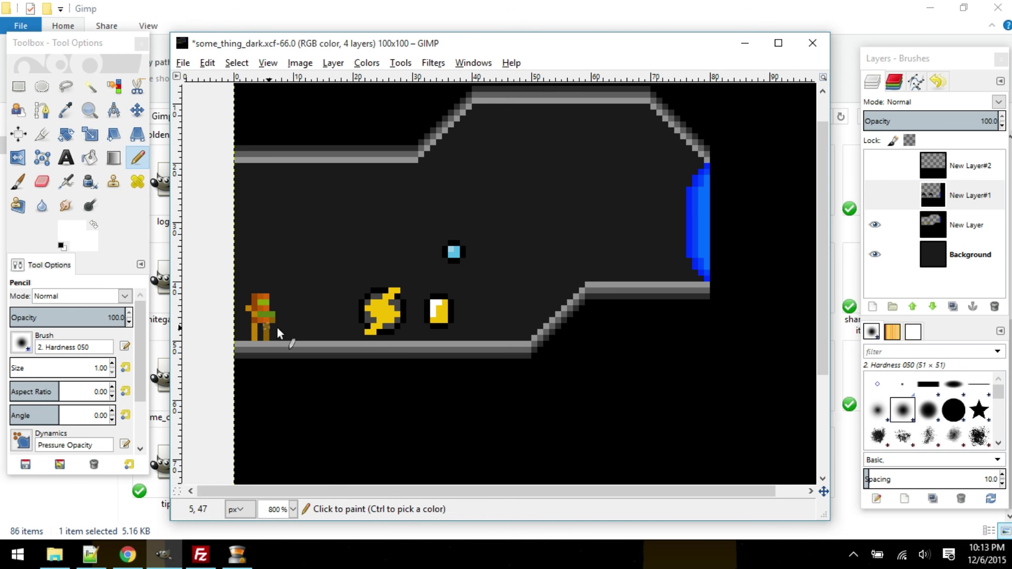
{"action": "scroll", "coordinate": [453, 311], "scroll_direction": "down", "scroll_amount": 2}
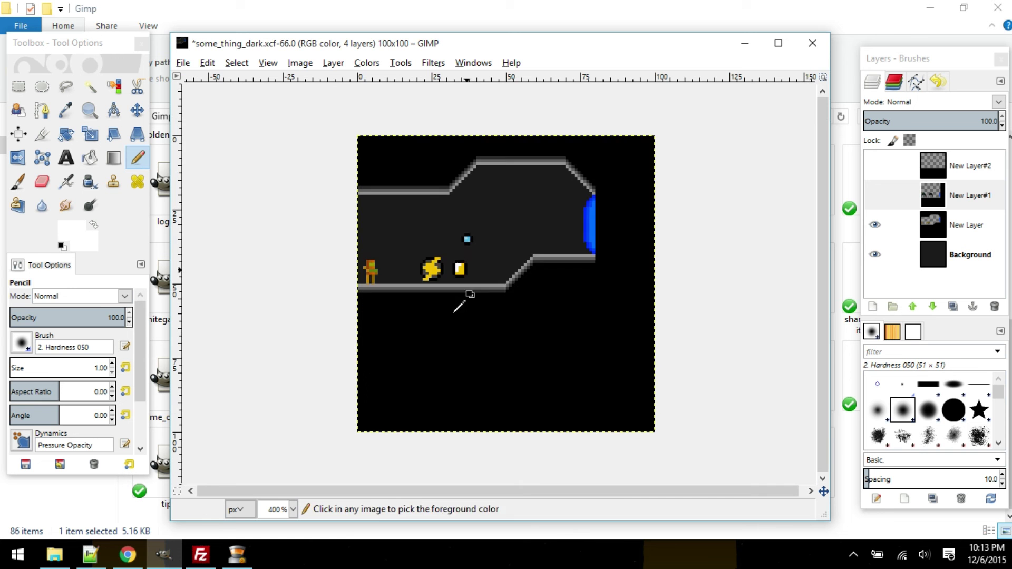
Step: Toggle the some_thing_dark layers until only New Layer#1 and Background are visible, and examine the domed structures up close
{"action": "left_click", "coordinate": [874, 225]}
{"action": "left_click", "coordinate": [875, 254]}
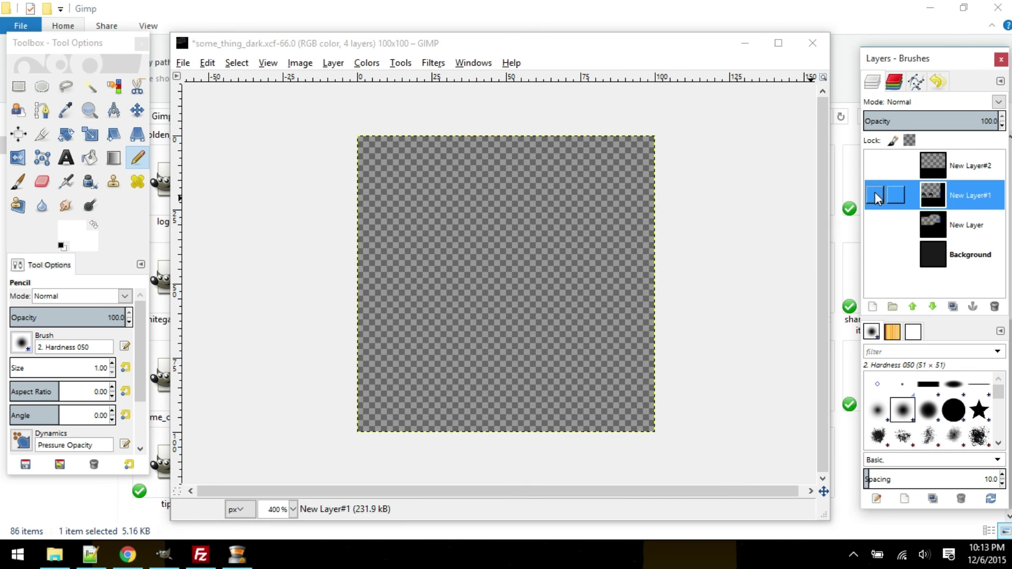
{"action": "left_click", "coordinate": [875, 195]}
{"action": "left_click", "coordinate": [875, 225]}
{"action": "left_click", "coordinate": [874, 254]}
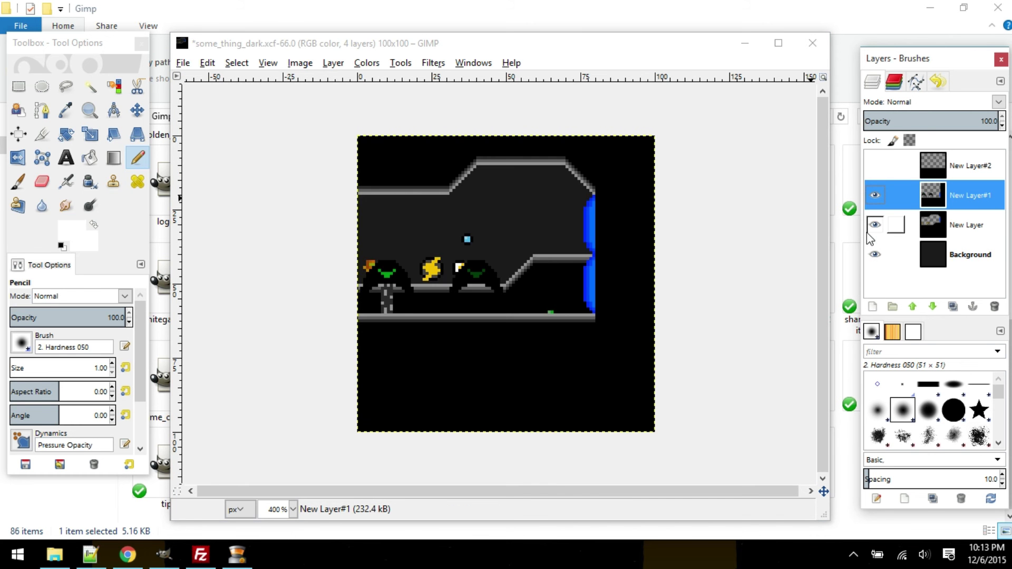
{"action": "left_click", "coordinate": [875, 225]}
{"action": "scroll", "coordinate": [452, 304], "scroll_direction": "up", "scroll_amount": 2}
{"action": "scroll", "coordinate": [453, 301], "scroll_direction": "down", "scroll_amount": 1}
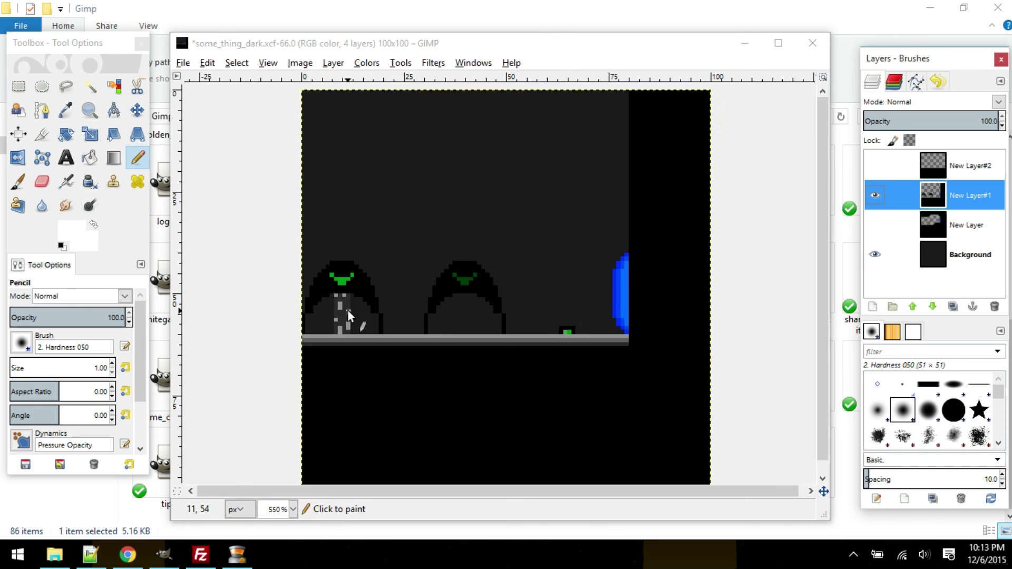
{"action": "scroll", "coordinate": [348, 311], "scroll_direction": "up", "scroll_amount": 1}
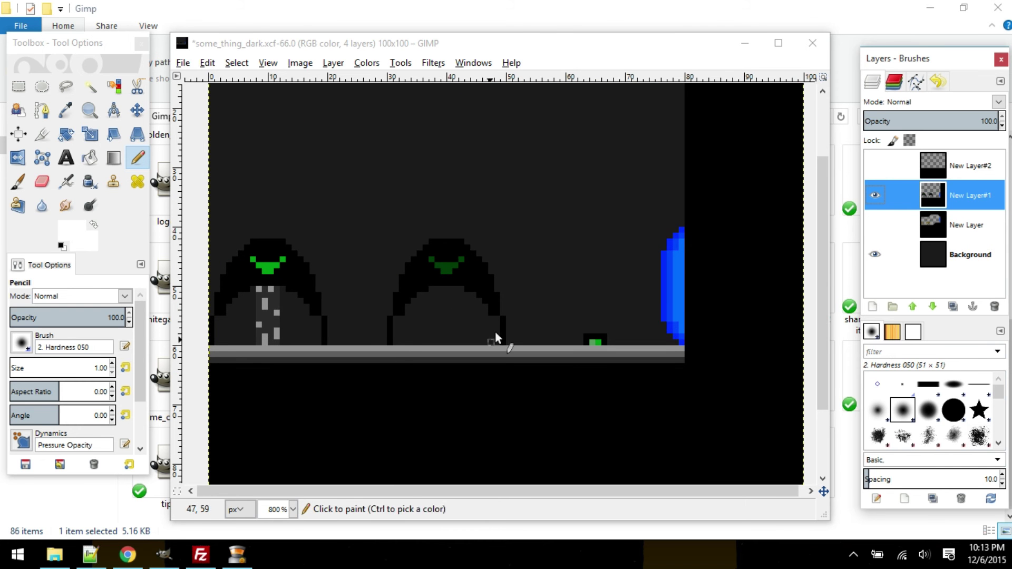
Step: Show New Layer again and hide New Layer#1 to look at the room without the domed structures
{"action": "left_click", "coordinate": [874, 225]}
{"action": "scroll", "coordinate": [521, 236], "scroll_direction": "down", "scroll_amount": 1}
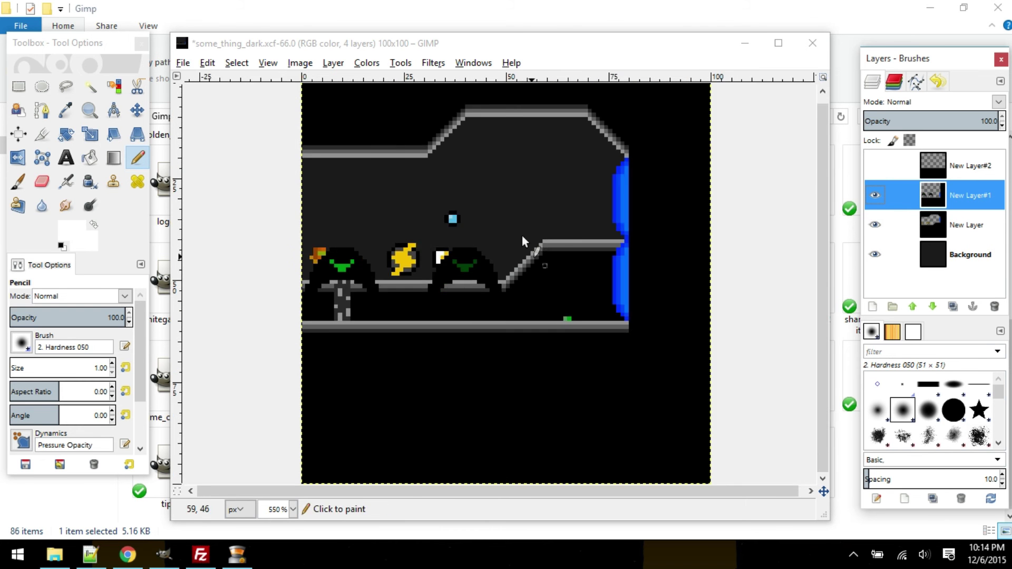
{"action": "left_click", "coordinate": [257, 252]}
{"action": "scroll", "coordinate": [242, 344], "scroll_direction": "up", "scroll_amount": 2}
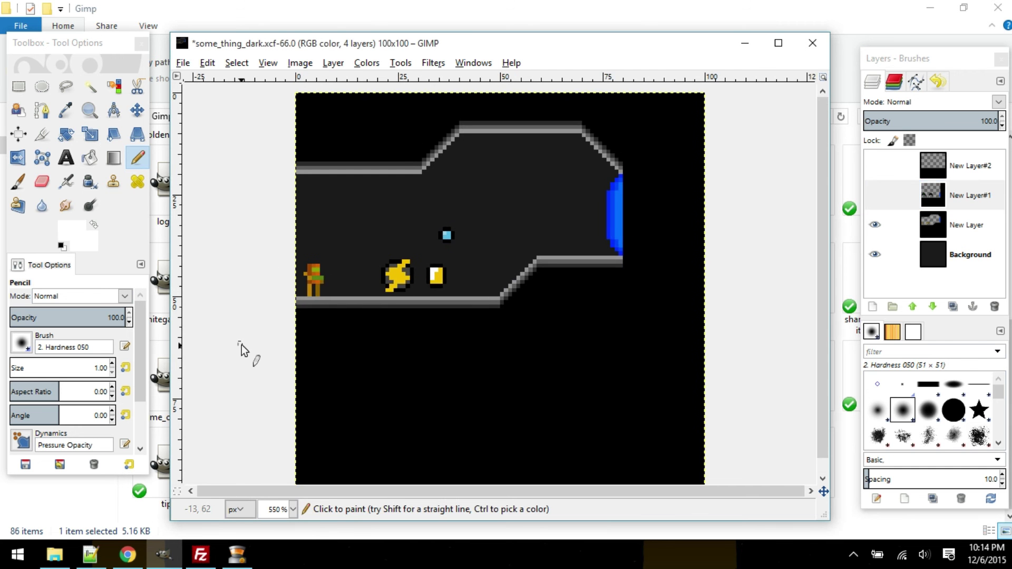
Step: Close the some_thing_dark image, discarding its changes, and open sprites from the Gimp folder
{"action": "left_click", "coordinate": [817, 52]}
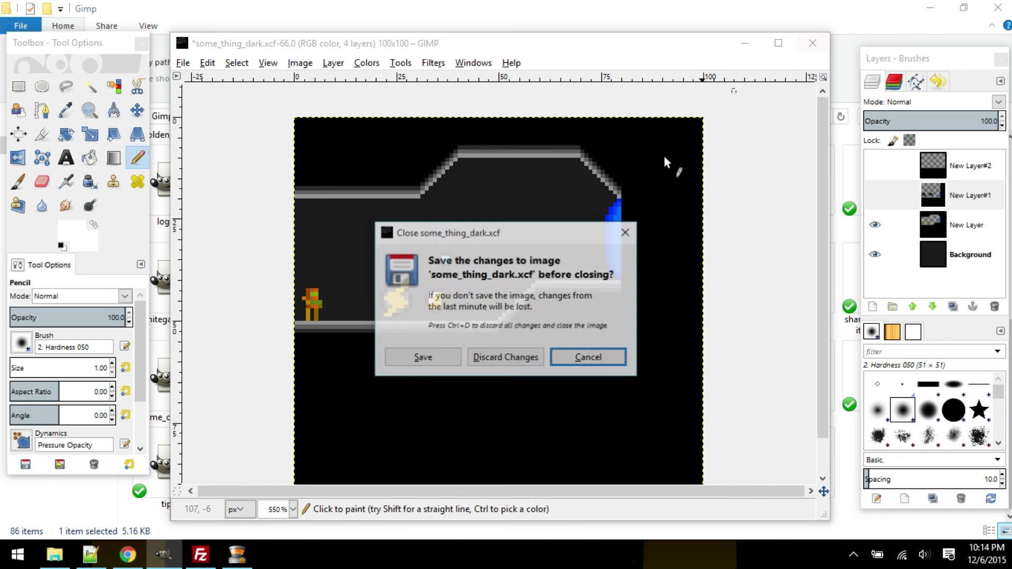
{"action": "left_click", "coordinate": [505, 363]}
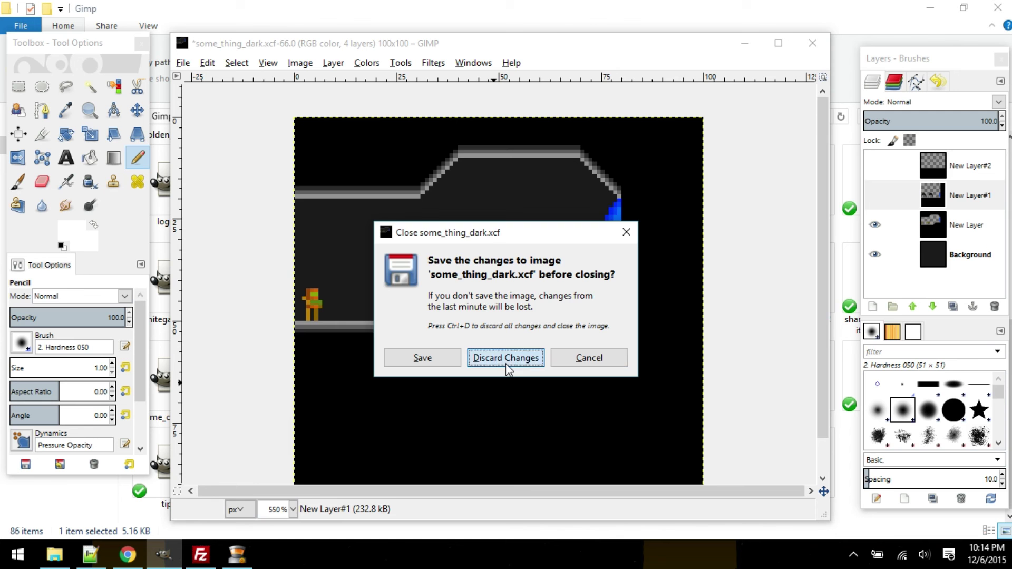
{"action": "left_click", "coordinate": [745, 42]}
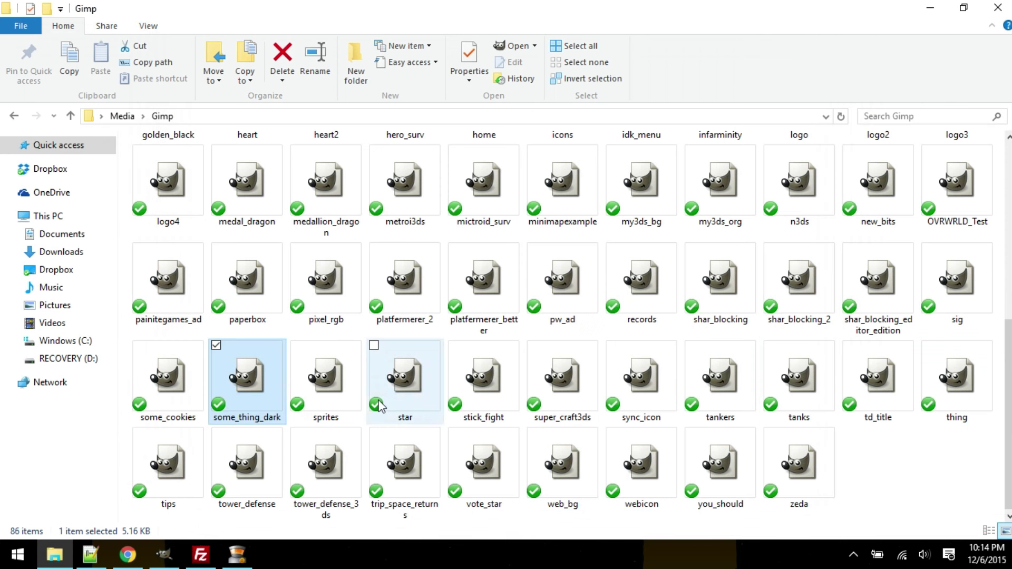
{"action": "left_click", "coordinate": [337, 374]}
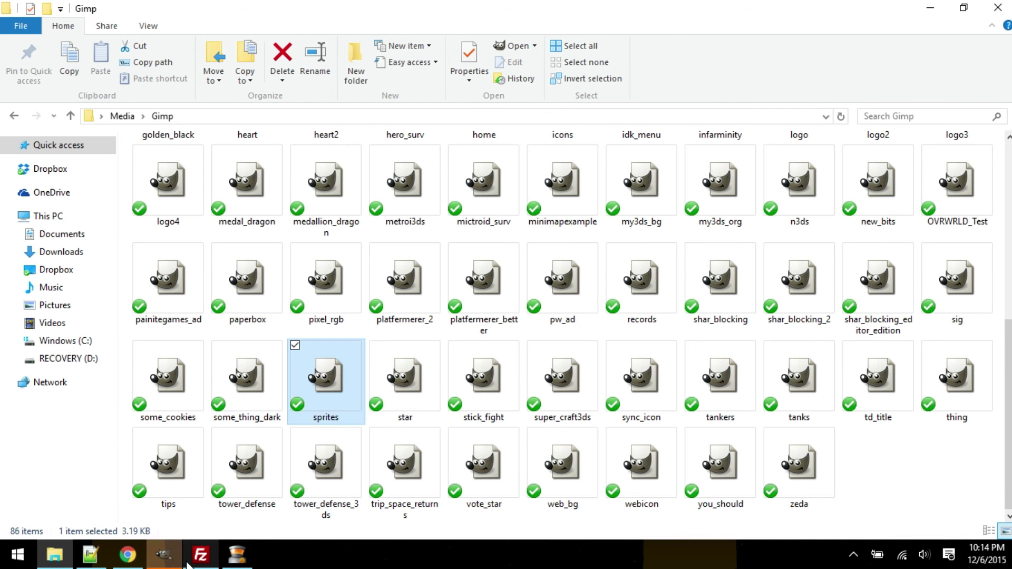
{"action": "left_click", "coordinate": [164, 553]}
{"action": "scroll", "coordinate": [504, 298], "scroll_direction": "up", "scroll_amount": 4, "text": "ctrl"}
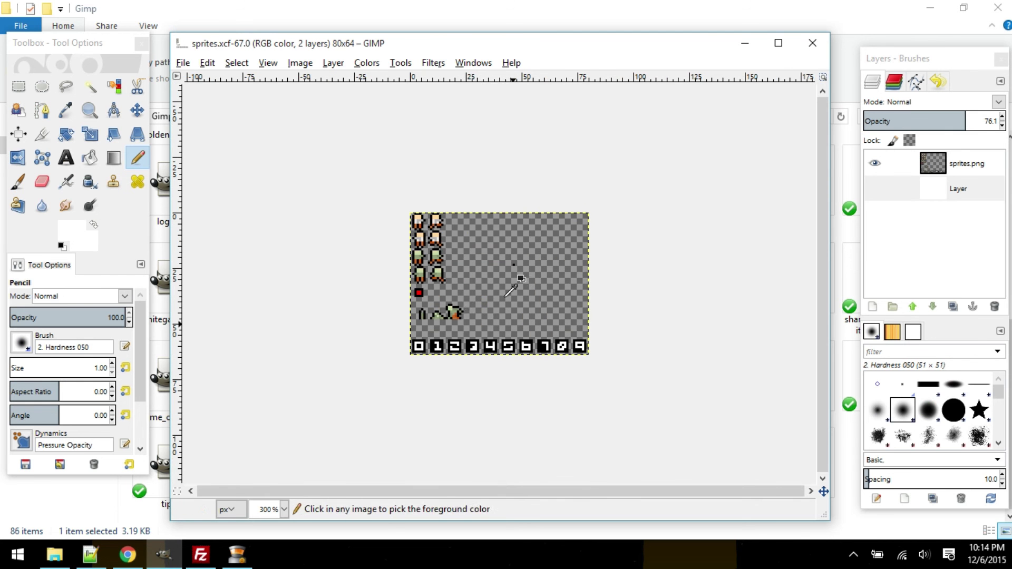
Step: Close the sprites image and open star from the Gimp folder
{"action": "left_click", "coordinate": [812, 42]}
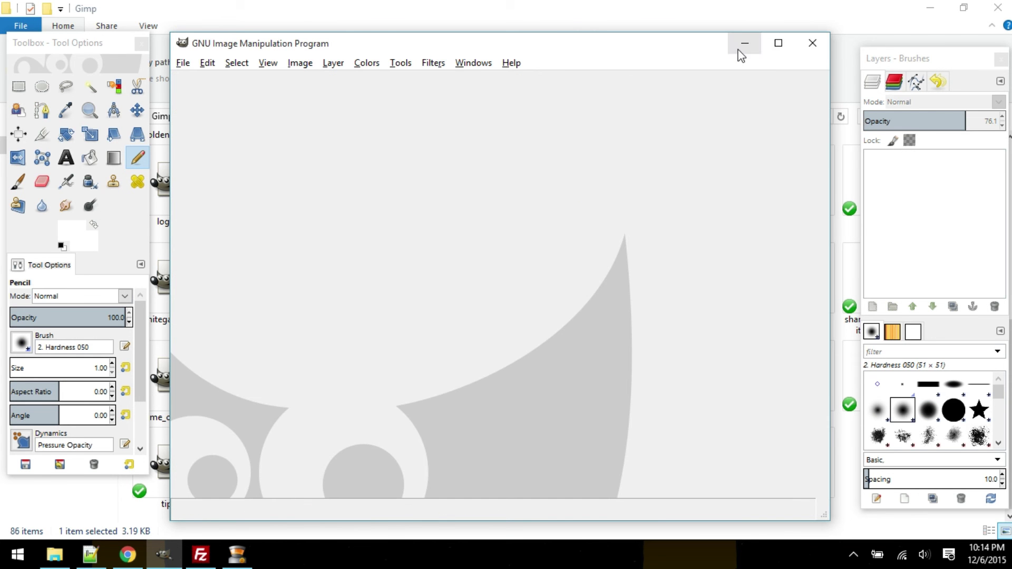
{"action": "left_click", "coordinate": [745, 43]}
{"action": "double_click", "coordinate": [381, 388]}
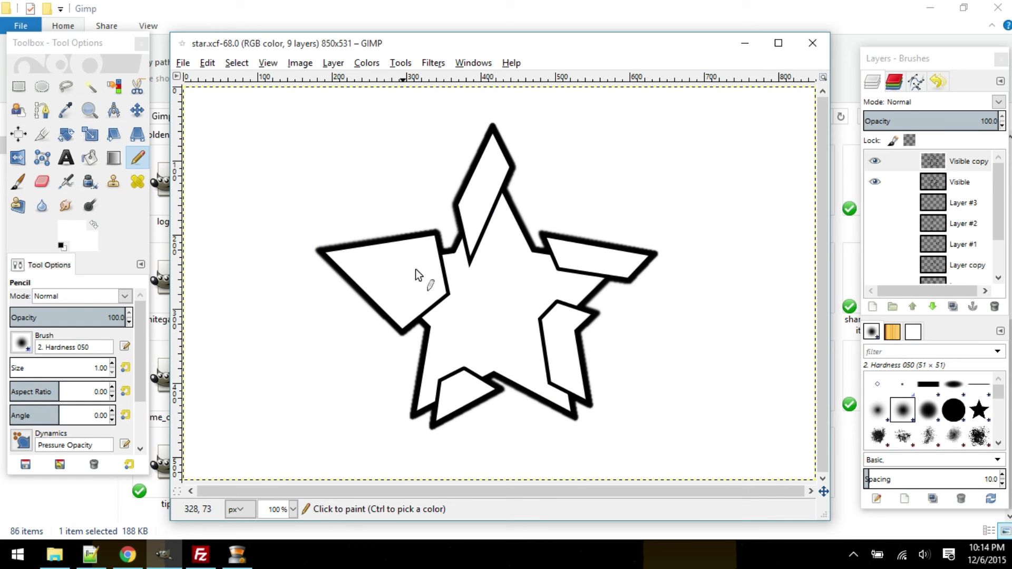
Step: Close the star image and reopen it from the Gimp folder
{"action": "left_click", "coordinate": [817, 42]}
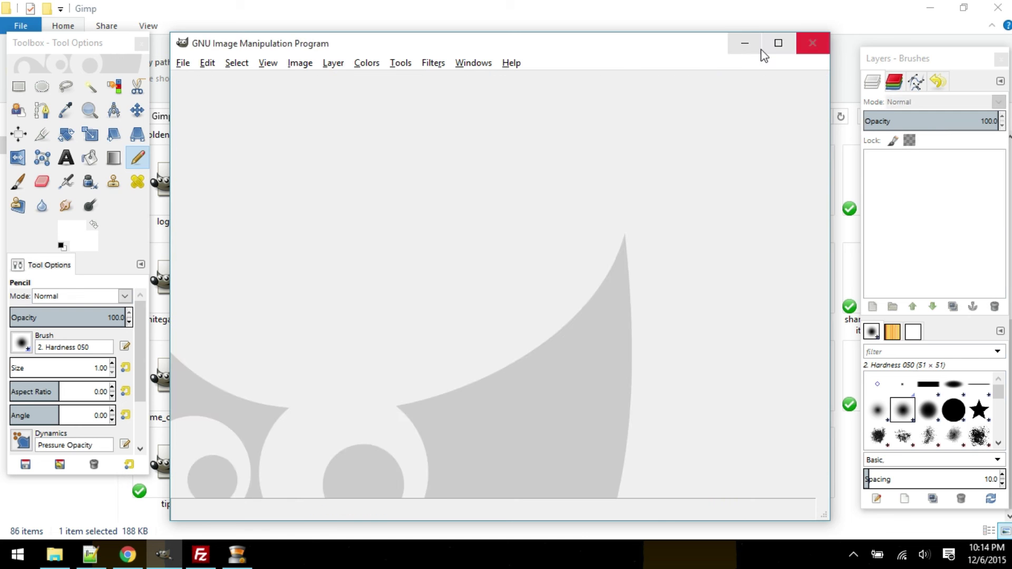
{"action": "left_click", "coordinate": [745, 42]}
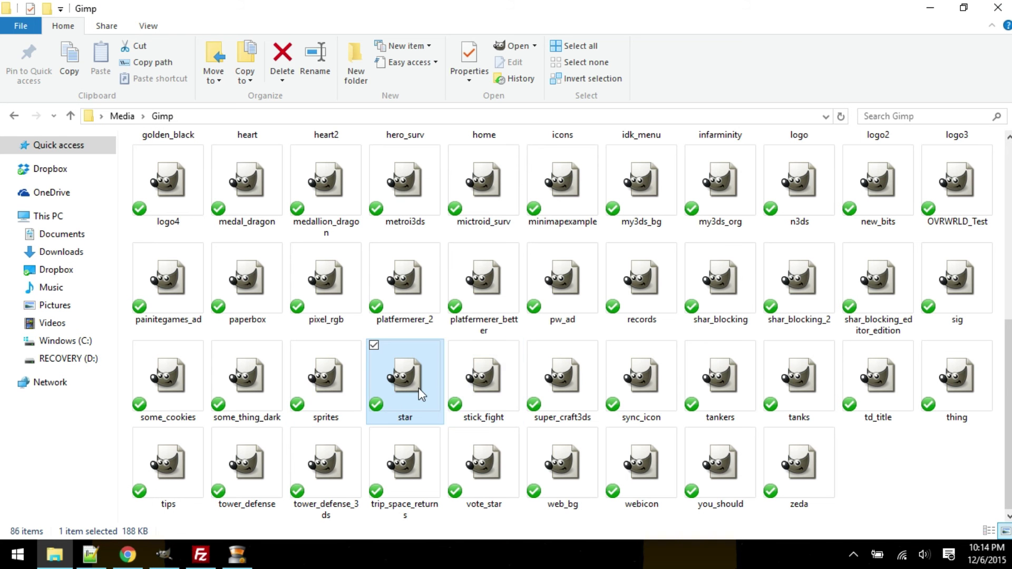
{"action": "left_click", "coordinate": [169, 554]}
{"action": "left_click", "coordinate": [169, 549]}
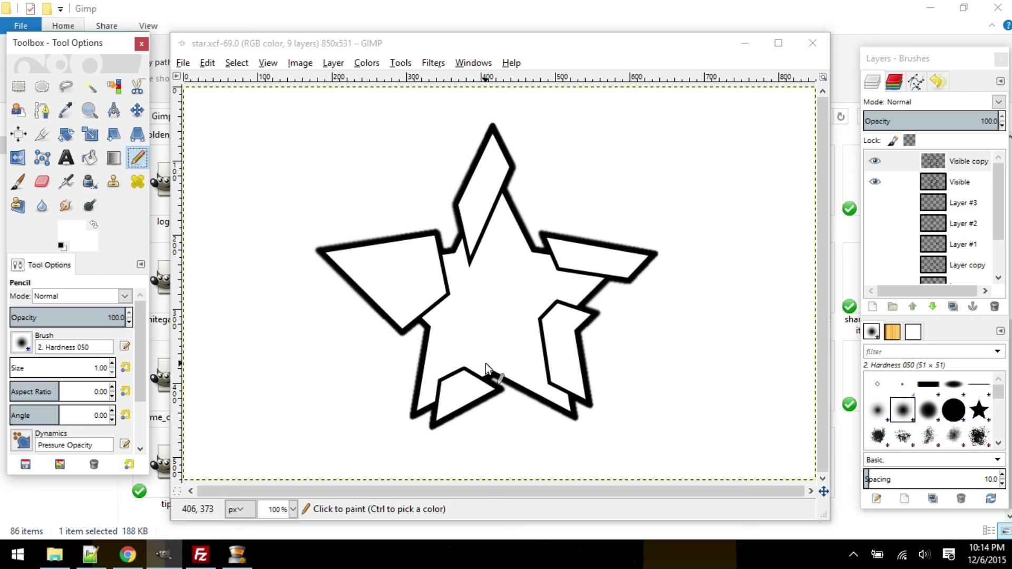
{"action": "key", "text": "minus"}
{"action": "key", "text": "plus"}
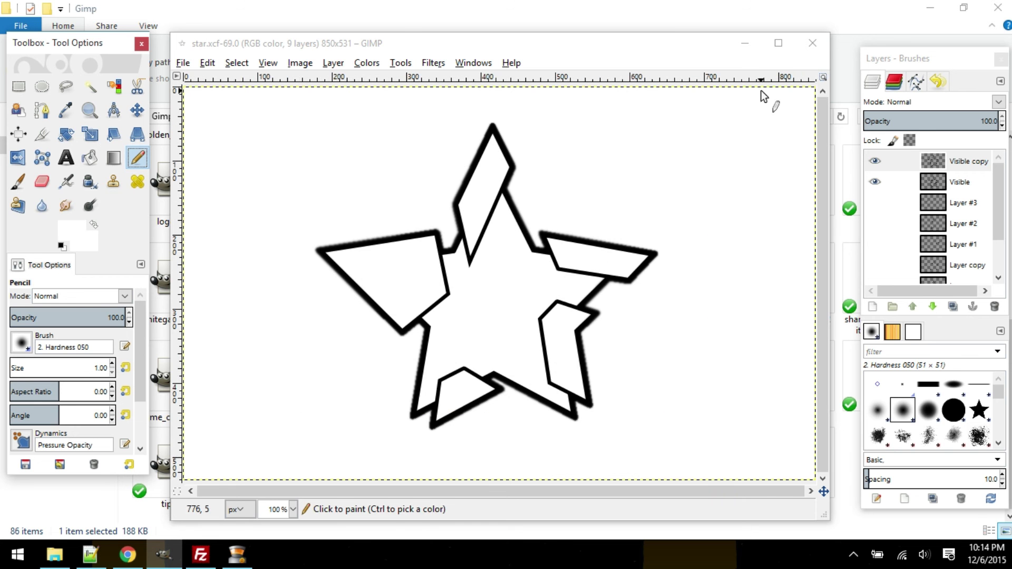
Step: Close the star image, open stick_fight from the Gimp folder and view its stick figures up close
{"action": "left_click", "coordinate": [812, 41]}
{"action": "left_click", "coordinate": [757, 46]}
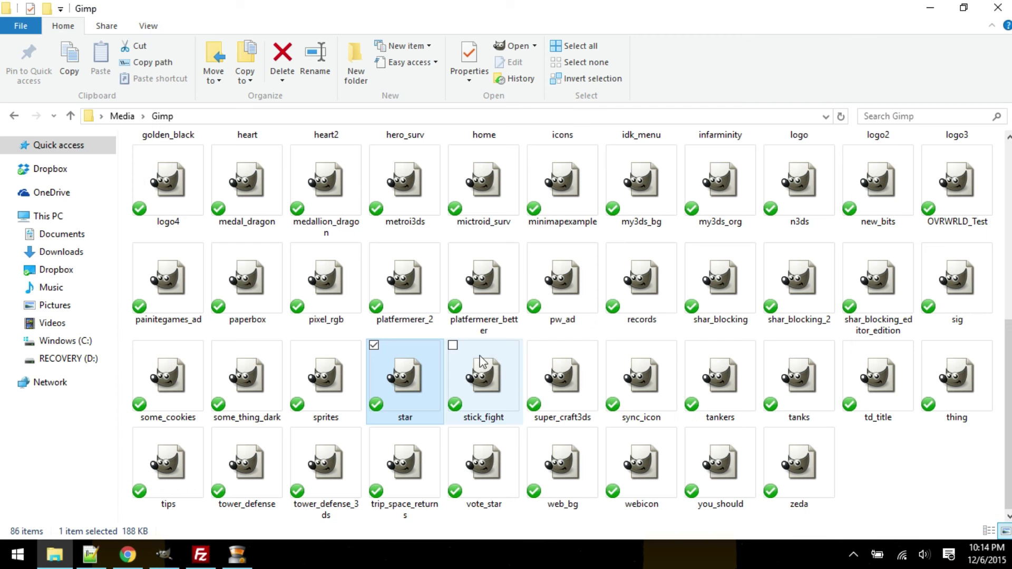
{"action": "double_click", "coordinate": [479, 364]}
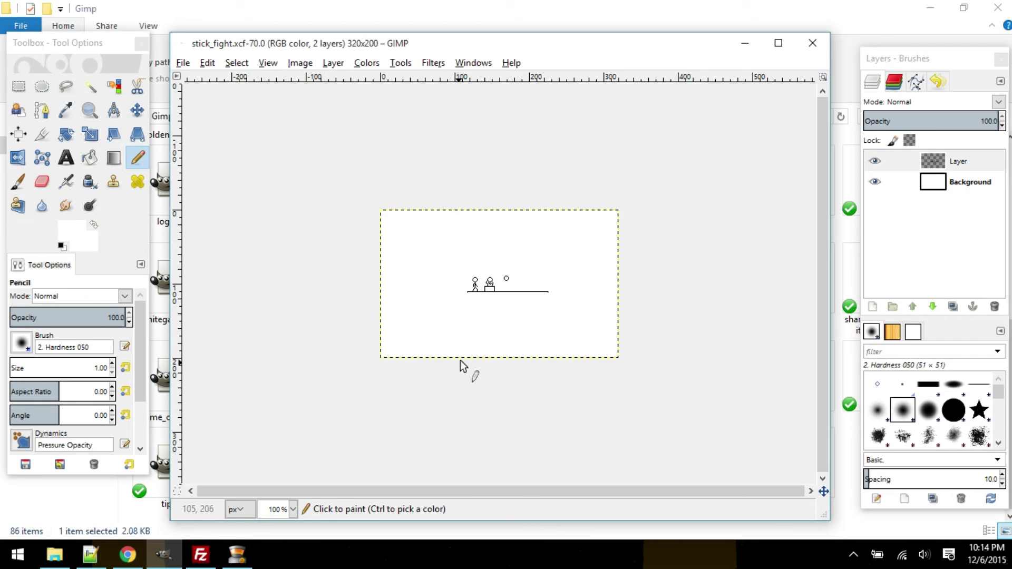
{"action": "scroll", "coordinate": [489, 287], "scroll_direction": "up", "scroll_amount": 5}
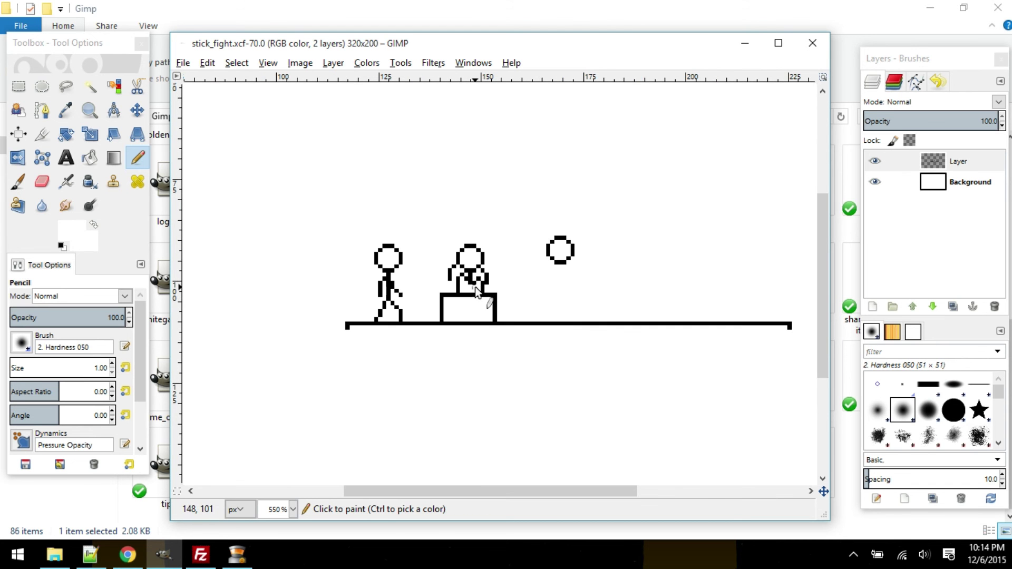
Step: Close the stick_fight image and open super_craft3ds from the Gimp folder
{"action": "left_click", "coordinate": [812, 44]}
{"action": "left_click", "coordinate": [757, 53]}
{"action": "left_click", "coordinate": [564, 388]}
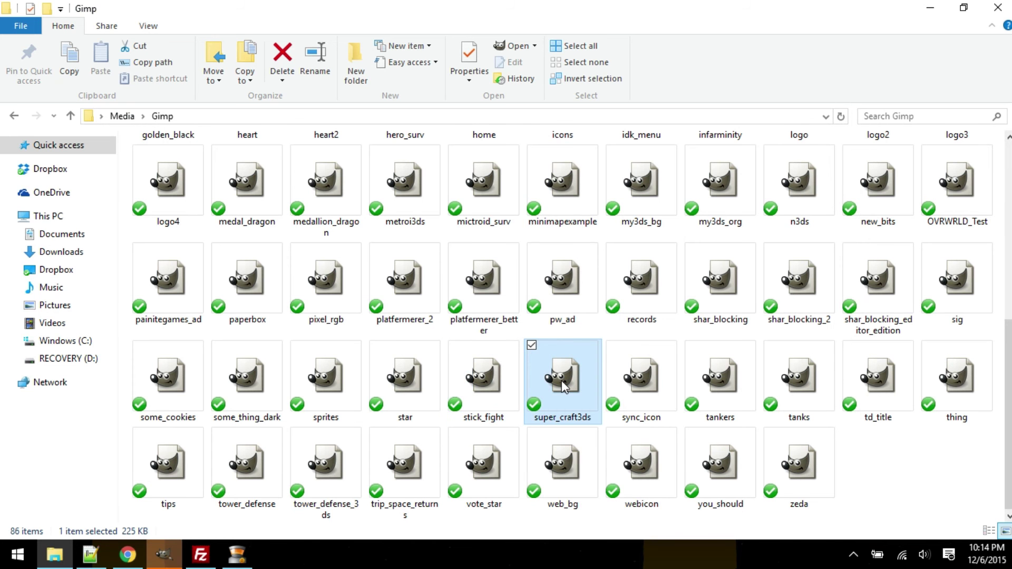
{"action": "left_click", "coordinate": [165, 553]}
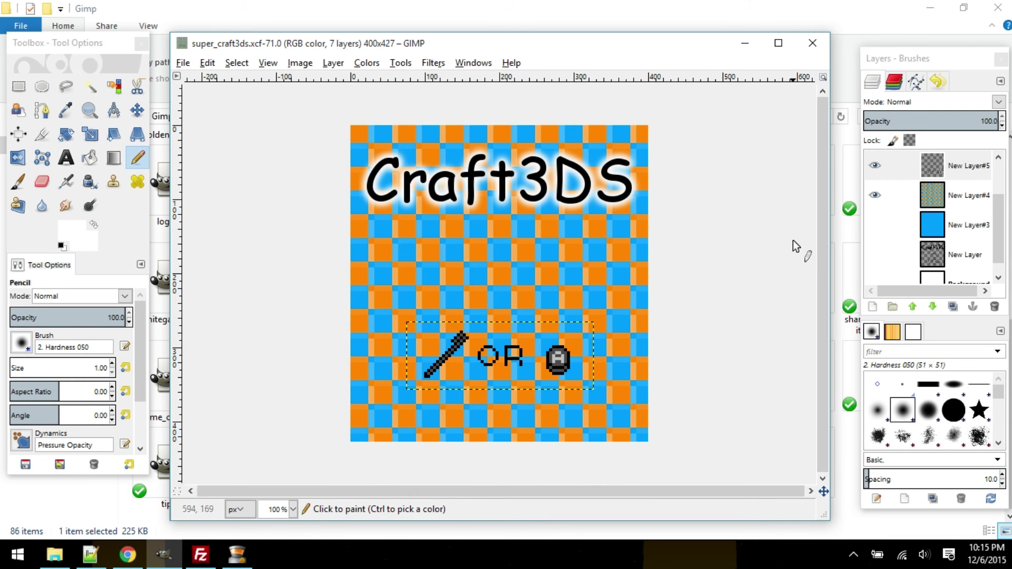
Step: Close the super_craft3ds image and open sync_icon from the Gimp folder
{"action": "left_click", "coordinate": [812, 43]}
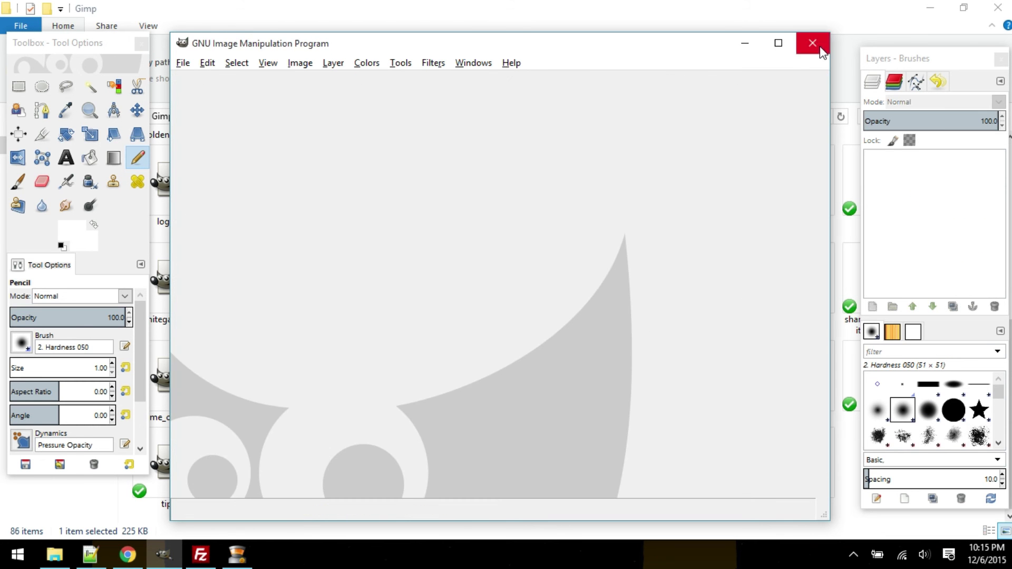
{"action": "left_click", "coordinate": [745, 43]}
{"action": "left_click", "coordinate": [629, 383]}
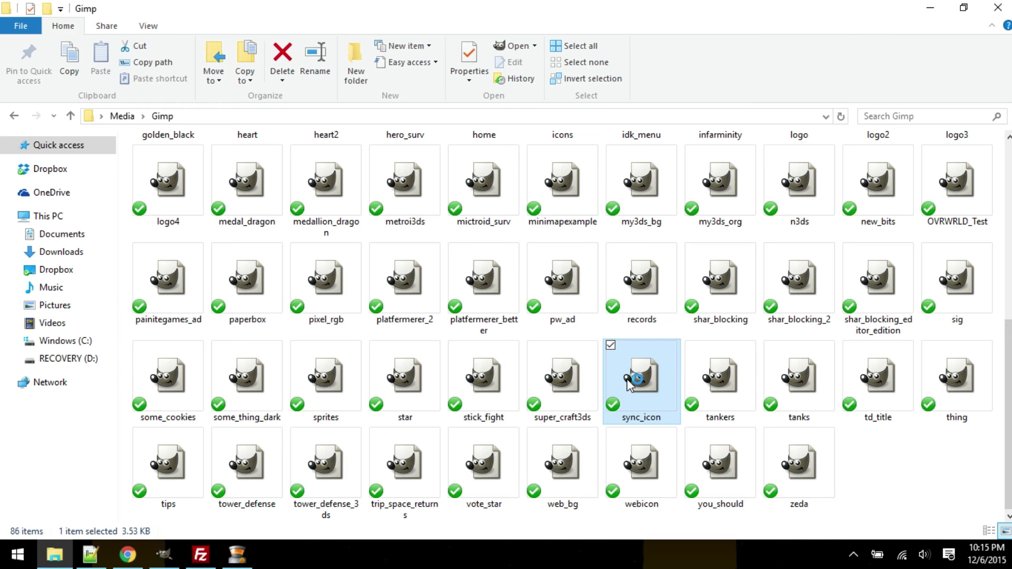
{"action": "left_click", "coordinate": [173, 563]}
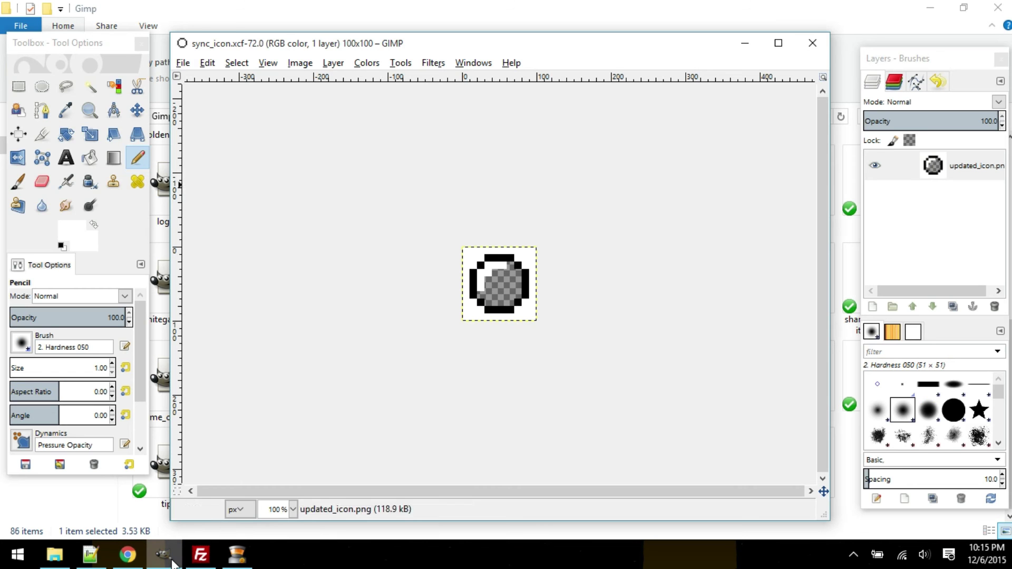
Step: Close the sync_icon image and open tankers from the Gimp folder
{"action": "left_click", "coordinate": [813, 43]}
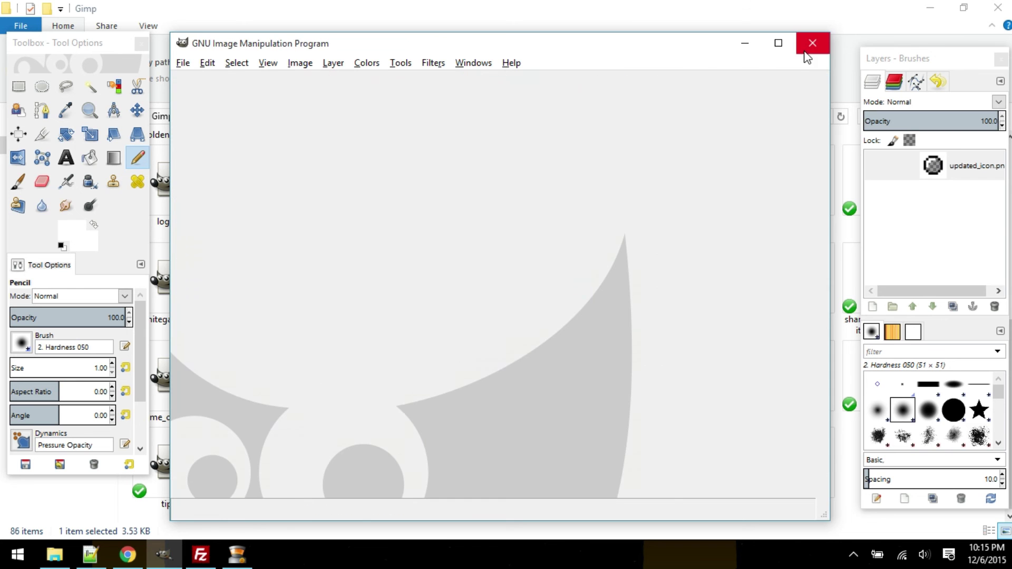
{"action": "left_click", "coordinate": [741, 44]}
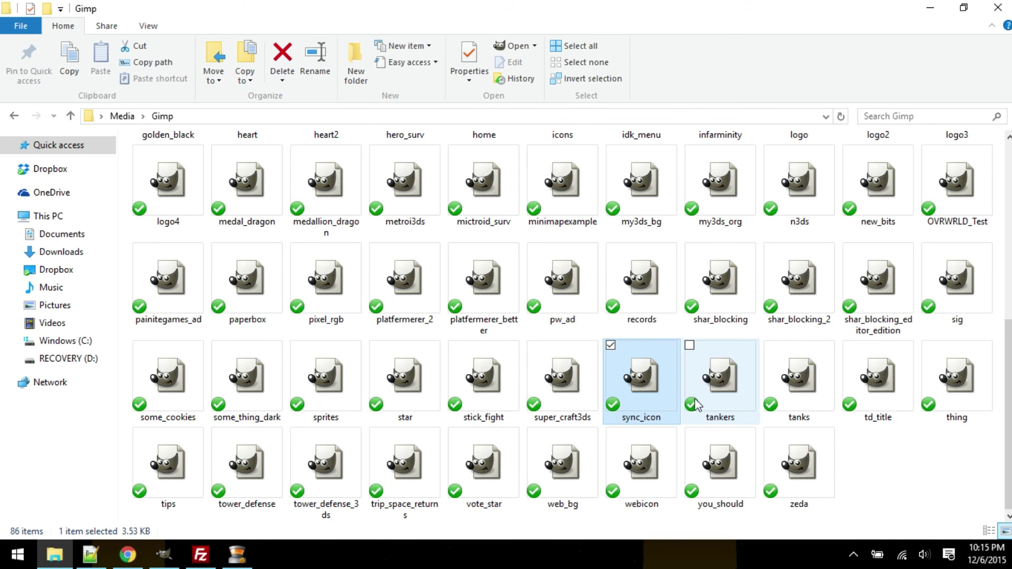
{"action": "left_click", "coordinate": [724, 376]}
{"action": "left_click", "coordinate": [179, 553]}
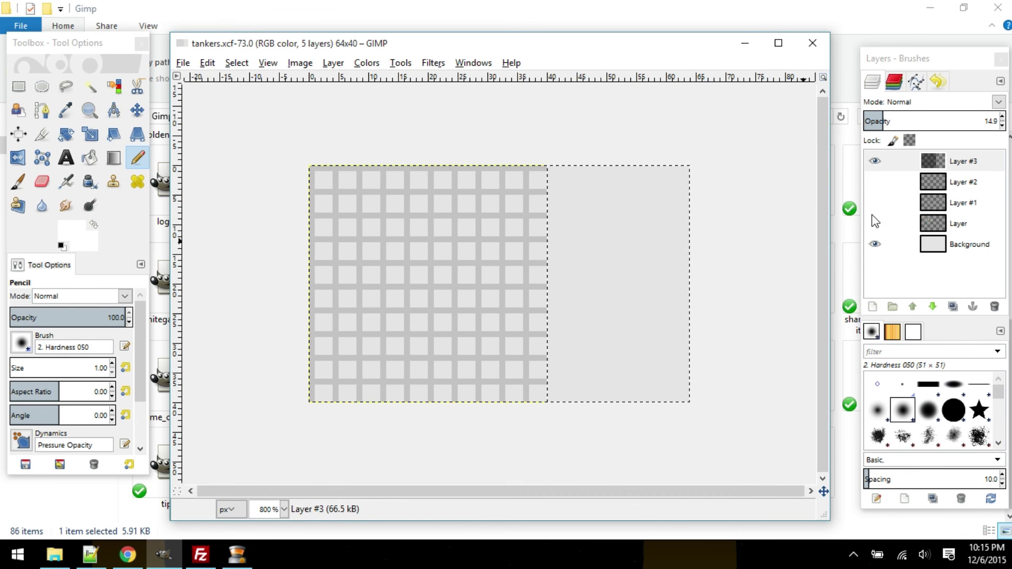
Step: Show the hidden layers Layer #2, Layer #1 and Layer in the tankers image and toggle them to compare their artwork
{"action": "left_click", "coordinate": [875, 182]}
{"action": "left_click", "coordinate": [875, 203]}
{"action": "left_click", "coordinate": [875, 223]}
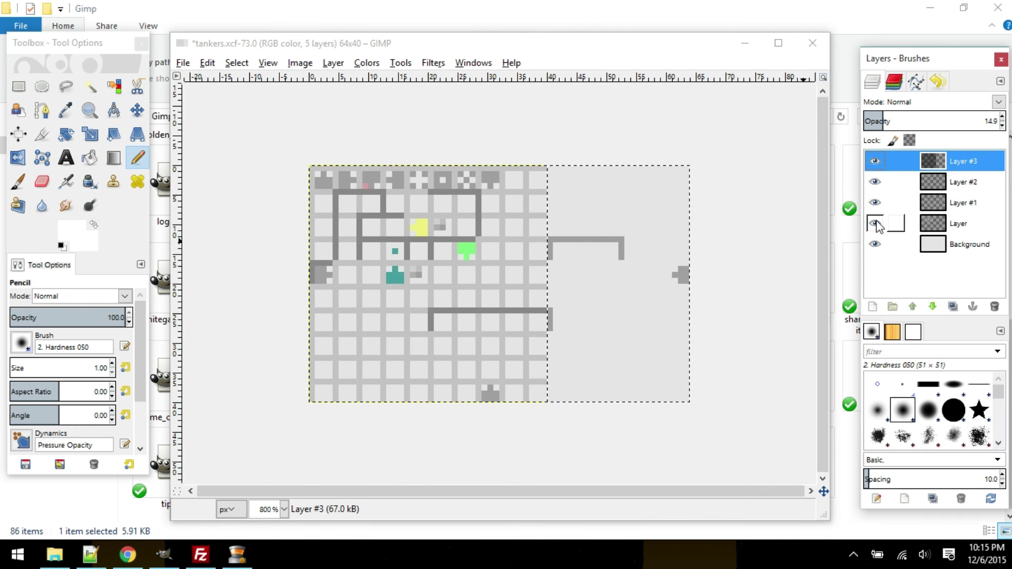
{"action": "left_click", "coordinate": [874, 203]}
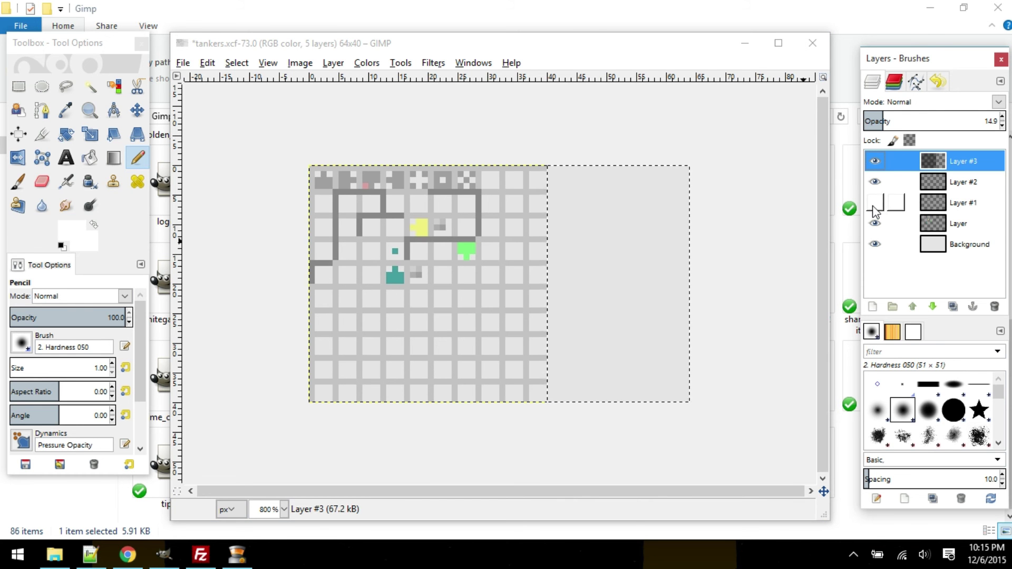
{"action": "left_click", "coordinate": [875, 182]}
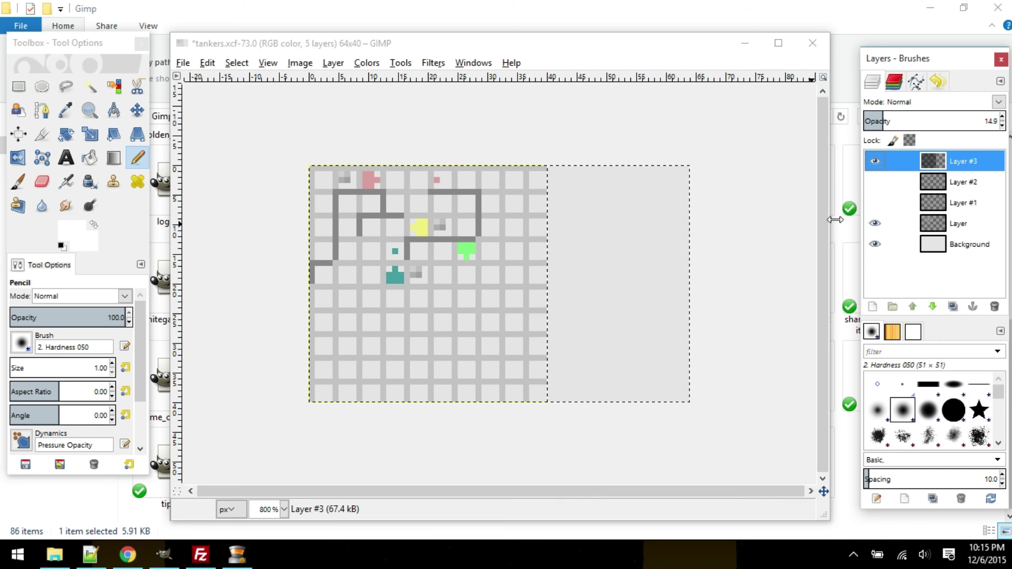
{"action": "left_click", "coordinate": [875, 223]}
{"action": "left_click", "coordinate": [875, 182]}
{"action": "left_click", "coordinate": [875, 182]}
{"action": "left_click", "coordinate": [874, 223]}
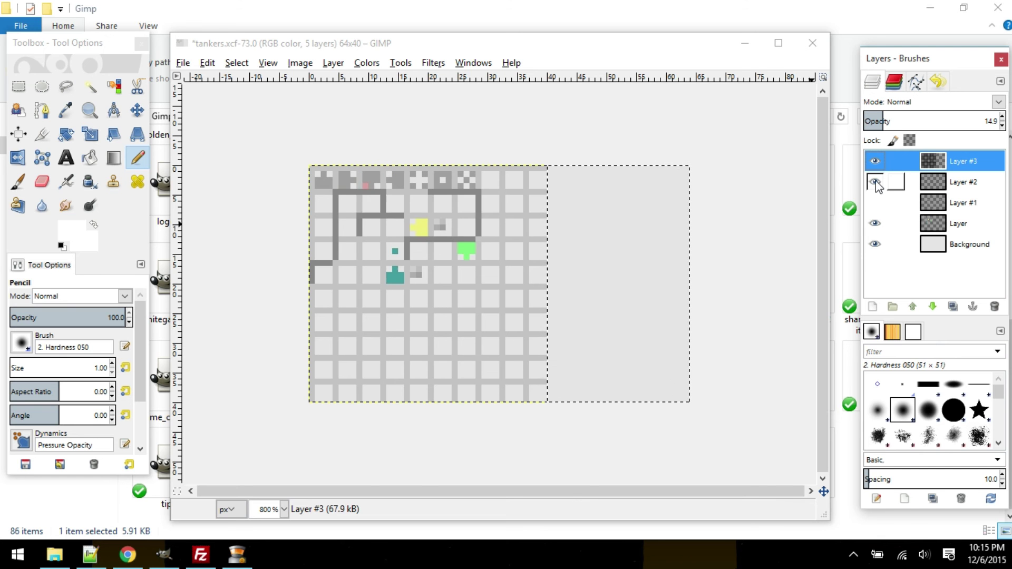
Step: Isolate the Layer #1 artwork over the background and overlay the Layer #3 grid for a closer look
{"action": "left_click", "coordinate": [875, 161]}
{"action": "left_click", "coordinate": [874, 203]}
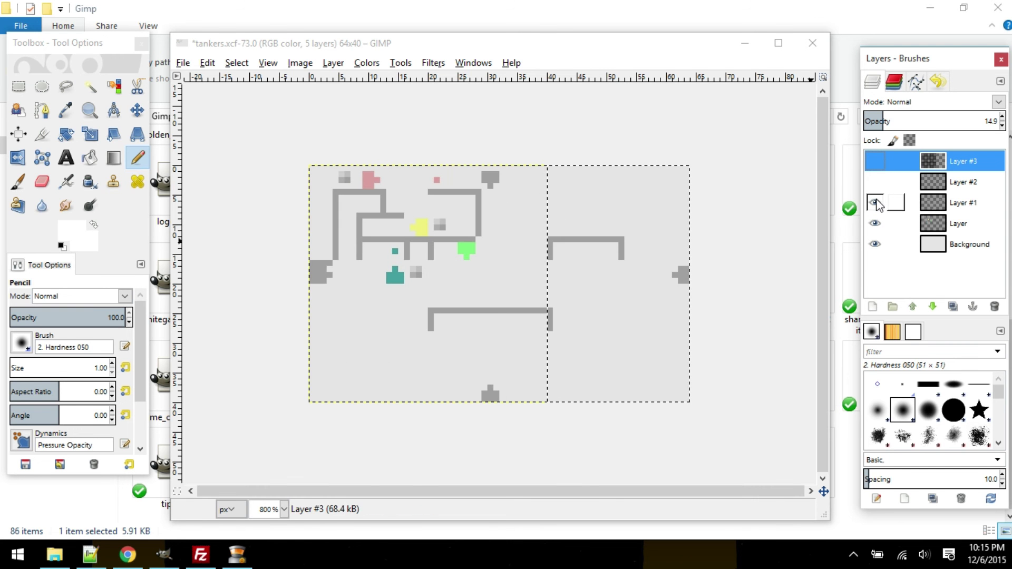
{"action": "left_click", "coordinate": [874, 223]}
{"action": "left_click", "coordinate": [875, 182]}
{"action": "left_click", "coordinate": [874, 182]}
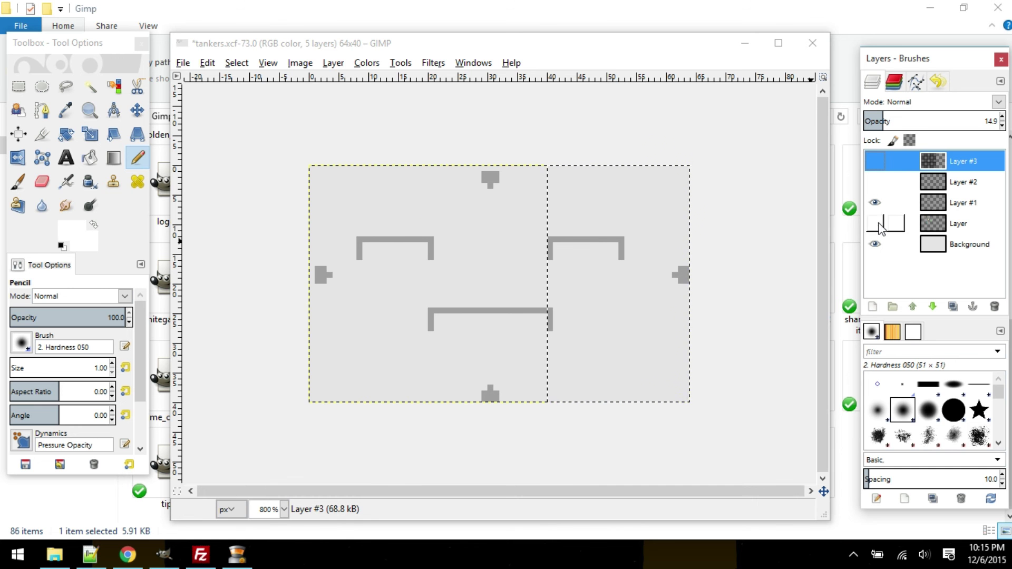
{"action": "left_click", "coordinate": [875, 223]}
{"action": "left_click", "coordinate": [874, 223]}
{"action": "left_click", "coordinate": [875, 161]}
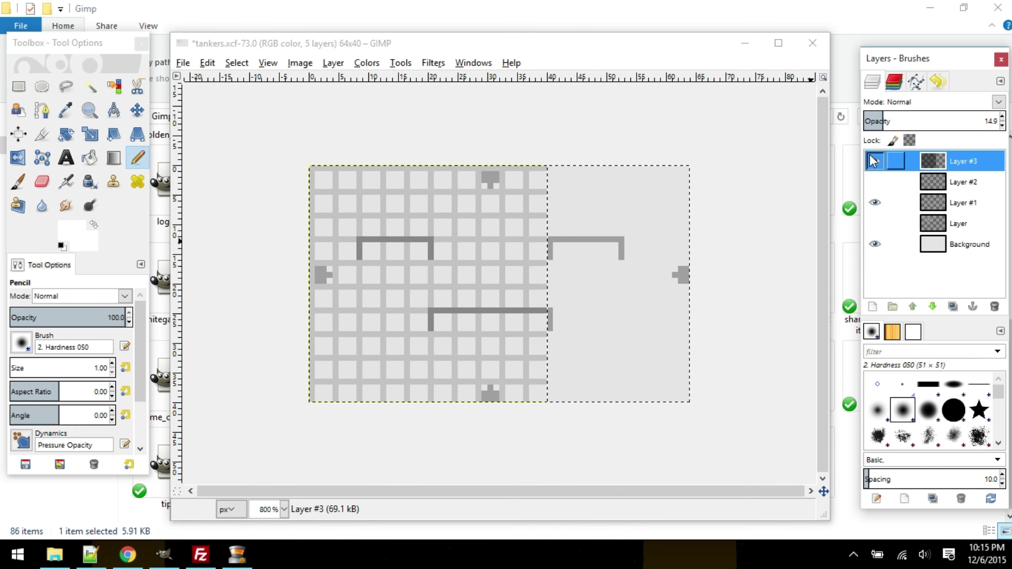
{"action": "scroll", "coordinate": [464, 239], "scroll_direction": "up", "scroll_amount": 1}
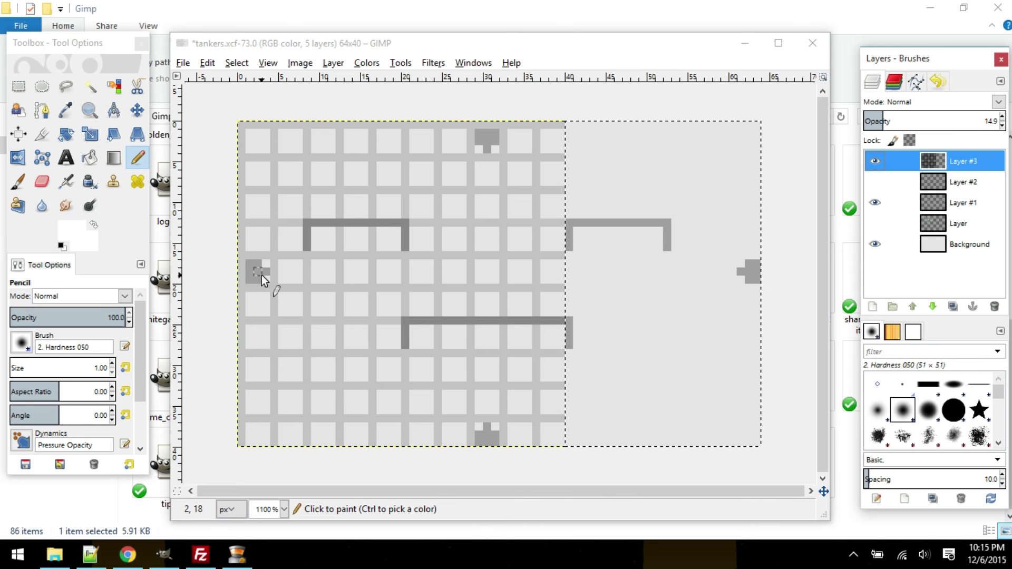
Step: Hide Layer #1 and show the coloured tanks of Layer under the Layer #3 grid
{"action": "left_click", "coordinate": [875, 202]}
{"action": "left_click", "coordinate": [879, 183]}
{"action": "left_click", "coordinate": [875, 182]}
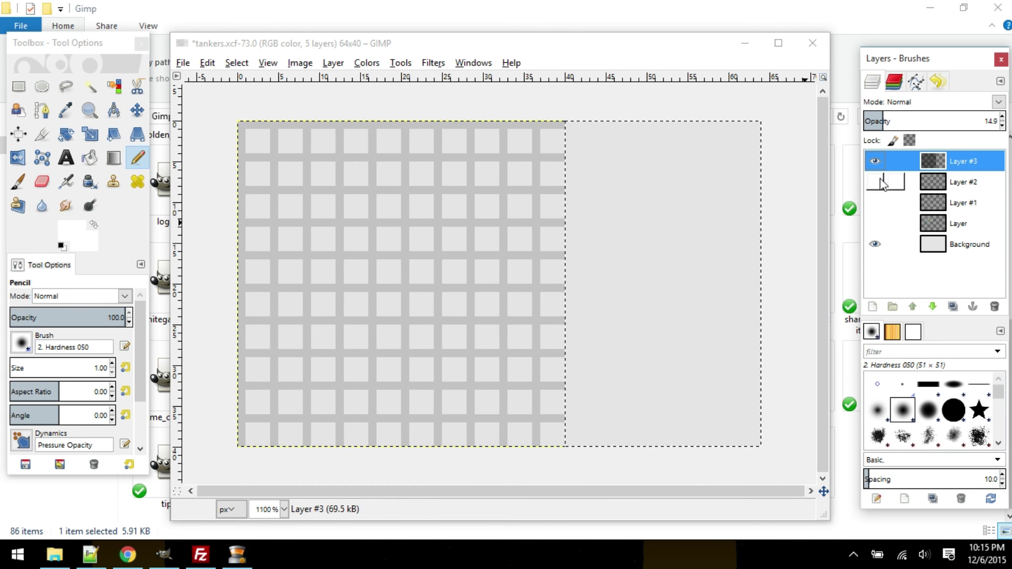
{"action": "left_click", "coordinate": [875, 161]}
{"action": "left_click", "coordinate": [875, 223]}
{"action": "left_click", "coordinate": [875, 161]}
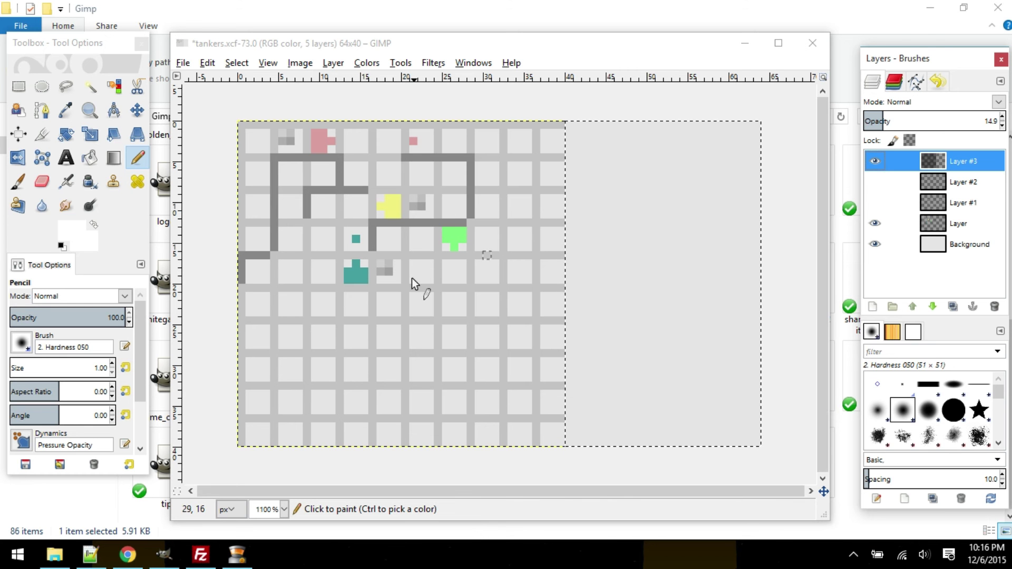
{"action": "left_click", "coordinate": [379, 220]}
Step: Close the tankers image, discarding its changes, and open tanks from the Gimp folder
{"action": "left_click", "coordinate": [812, 42]}
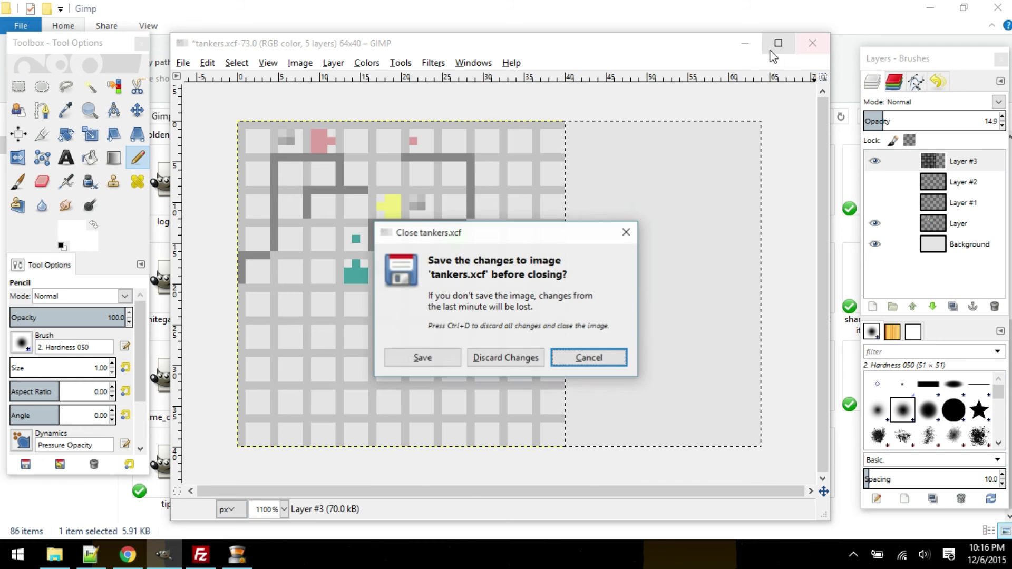
{"action": "left_click", "coordinate": [507, 357]}
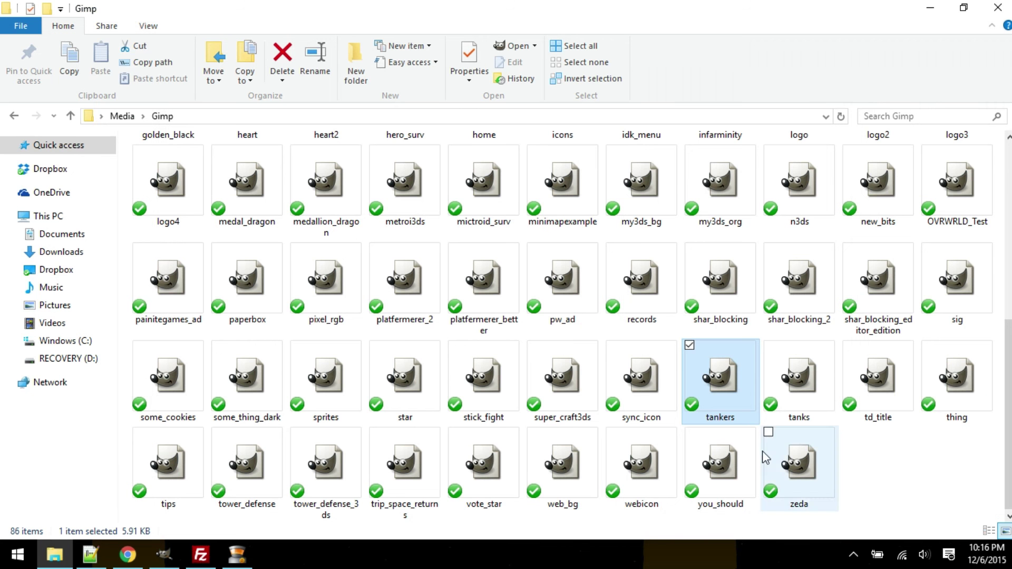
{"action": "left_click", "coordinate": [799, 377]}
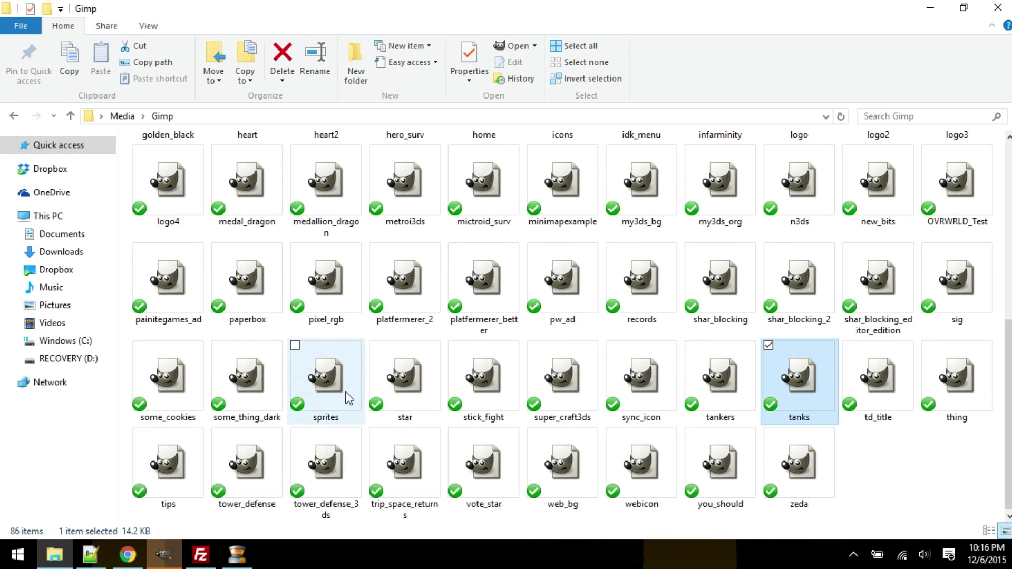
{"action": "left_click", "coordinate": [164, 555]}
{"action": "scroll", "coordinate": [431, 318], "scroll_direction": "up", "scroll_amount": 3}
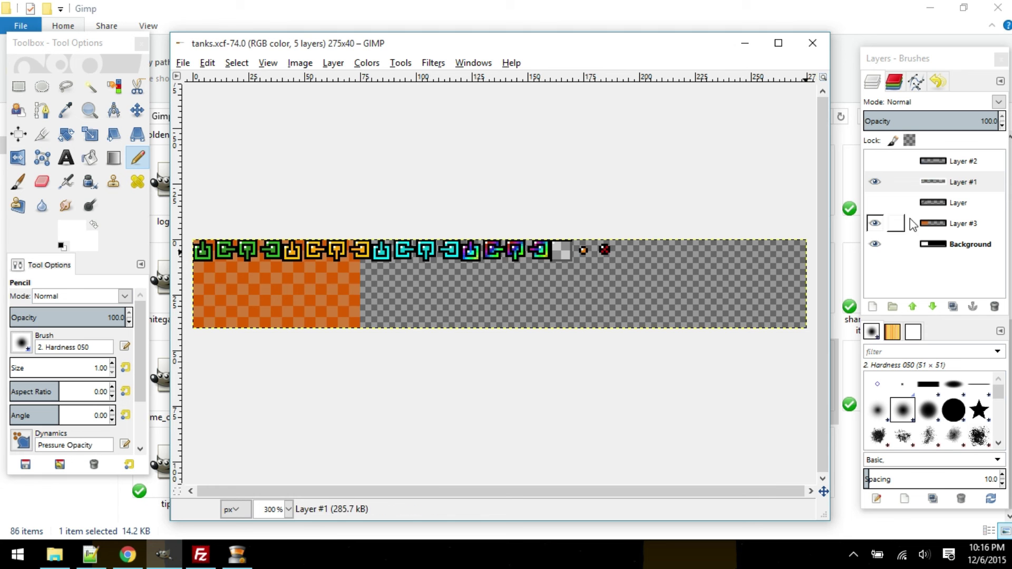
Step: Show the hidden layer named Layer in the tanks image and examine its tanks and blocks up close
{"action": "left_click", "coordinate": [875, 203]}
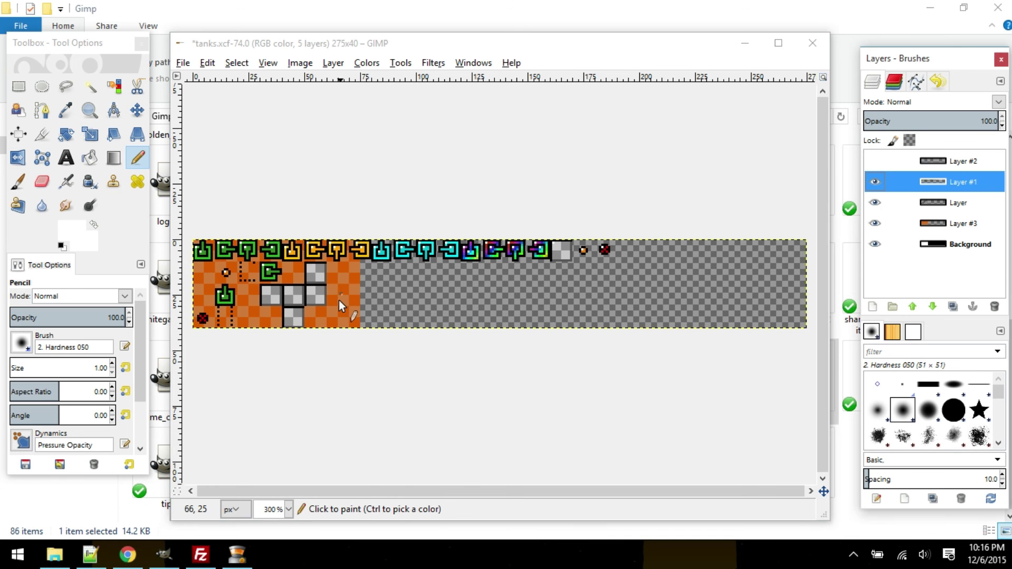
{"action": "scroll", "coordinate": [219, 314], "scroll_direction": "up", "scroll_amount": 3, "text": "ctrl"}
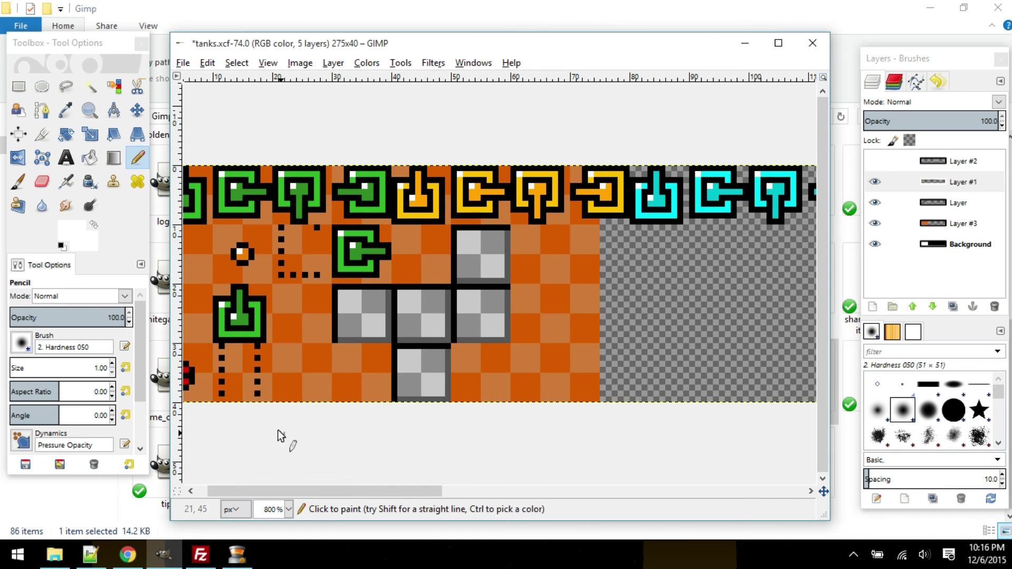
{"action": "scroll", "coordinate": [285, 428], "scroll_direction": "down", "scroll_amount": 1, "text": "ctrl"}
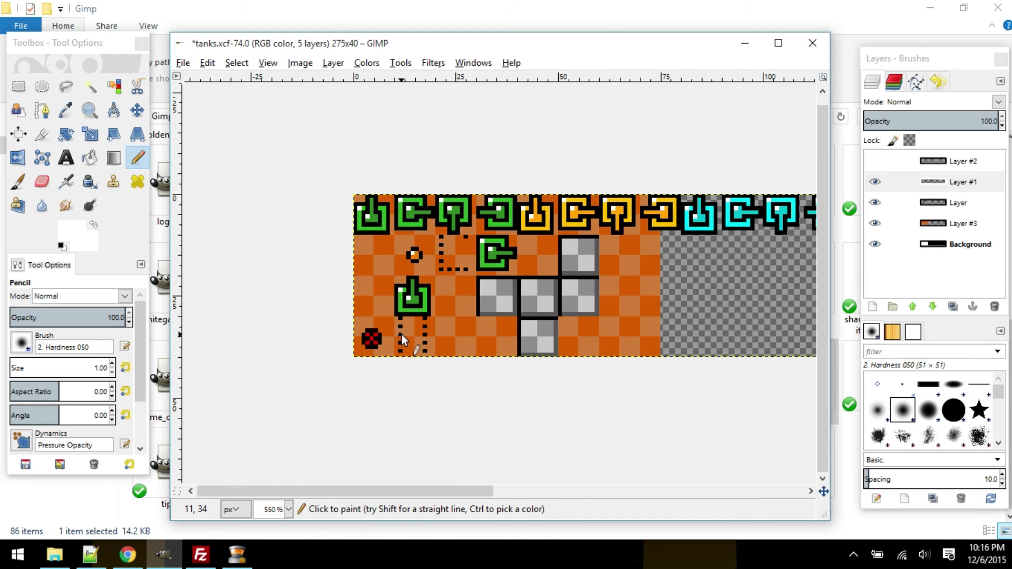
{"action": "scroll", "coordinate": [483, 289], "scroll_direction": "down", "scroll_amount": 1, "text": "ctrl"}
{"action": "left_click_drag", "start_coordinate": [524, 331], "coordinate": [363, 356]}
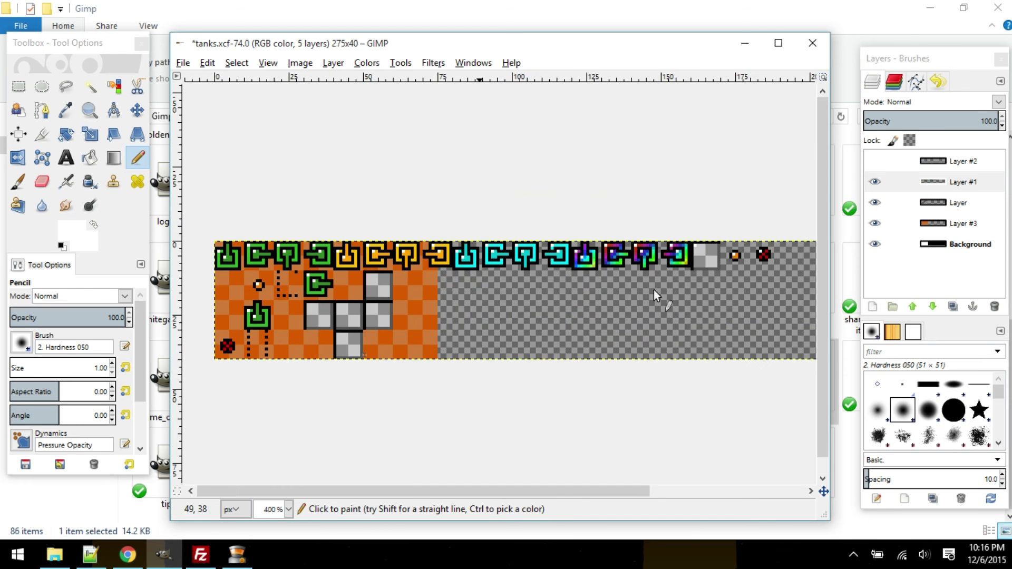
Step: Close the tanks image, discarding its changes, and open thing from the Gimp folder
{"action": "left_click", "coordinate": [808, 44]}
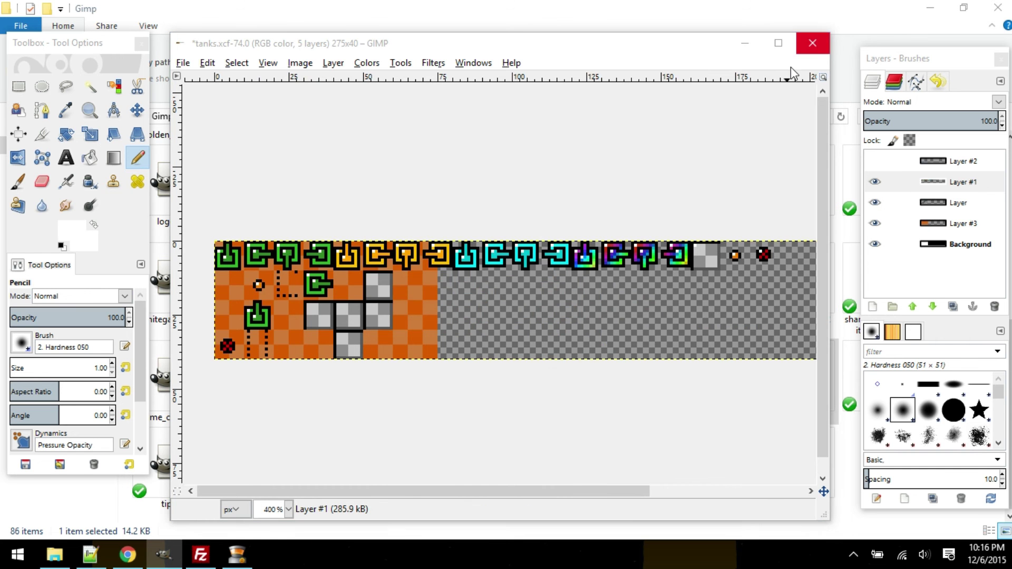
{"action": "left_click", "coordinate": [505, 365]}
{"action": "left_click", "coordinate": [746, 46]}
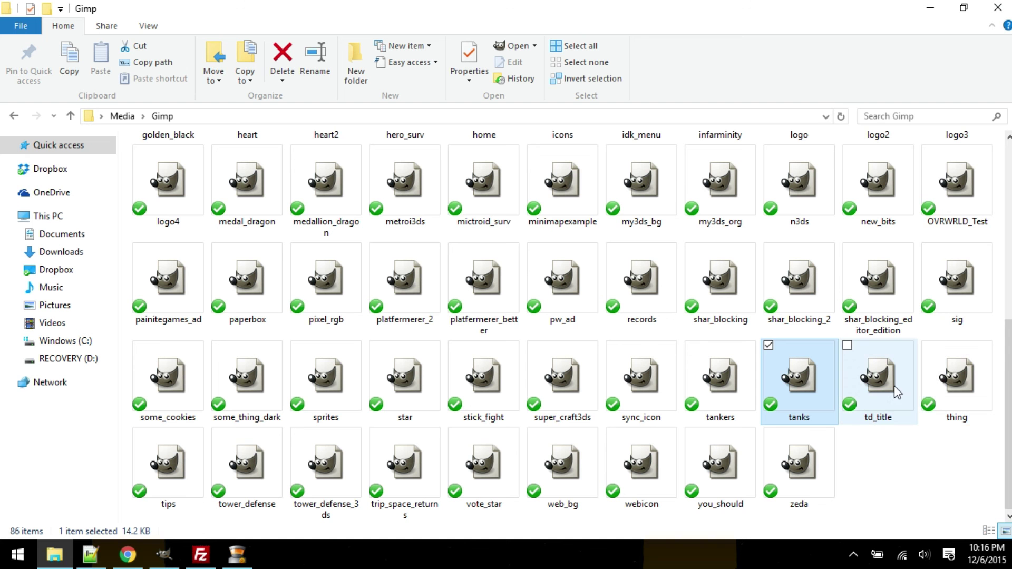
{"action": "left_click", "coordinate": [932, 390]}
{"action": "left_click", "coordinate": [164, 555]}
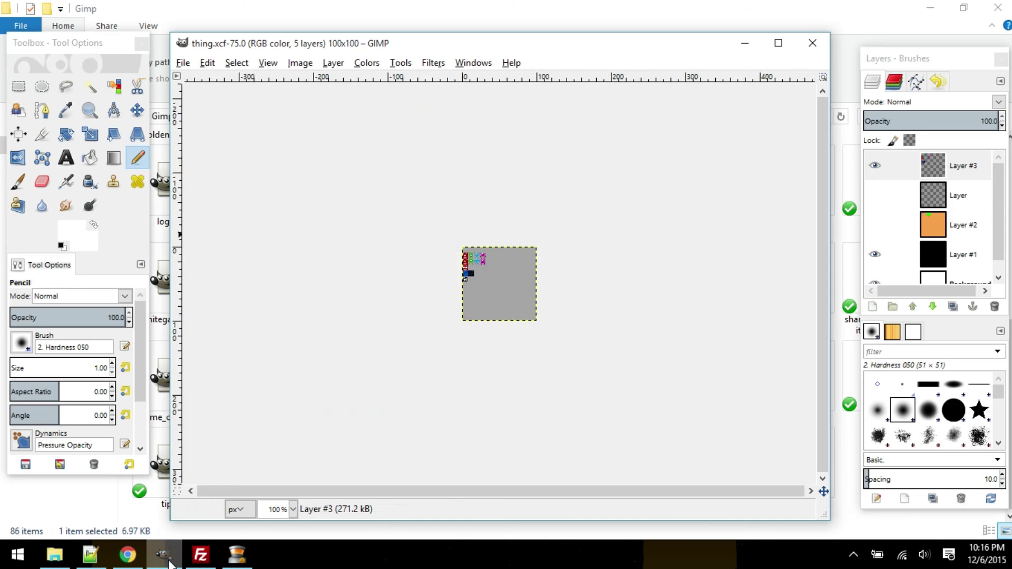
Step: Examine the sprites in the thing image up close, toggling Layer #2, Layer and Layer #3 on and off to compare them
{"action": "scroll", "coordinate": [481, 316], "scroll_direction": "up", "scroll_amount": 5}
{"action": "key", "text": "space"}
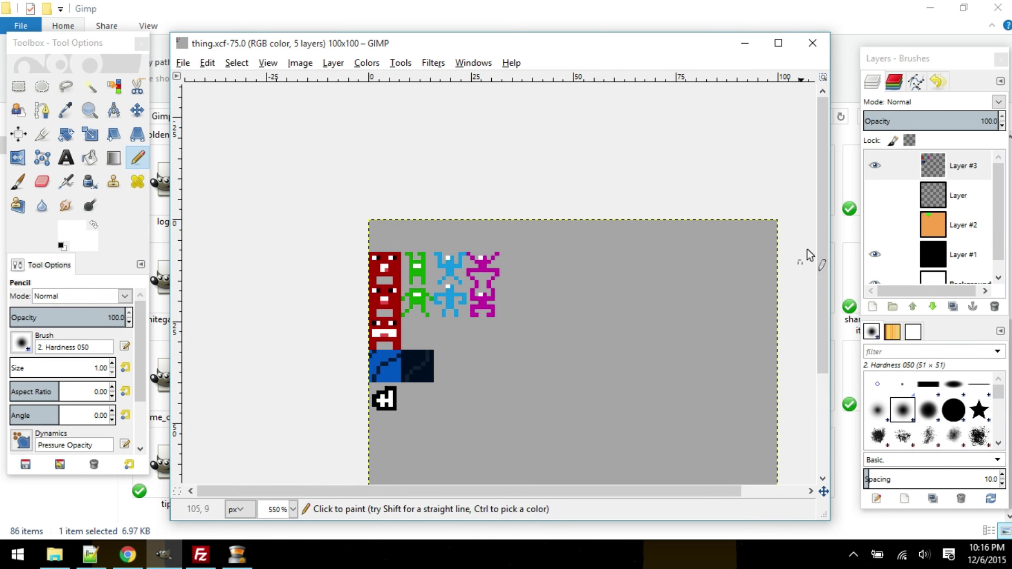
{"action": "scroll", "coordinate": [896, 211], "scroll_direction": "down", "scroll_amount": 1}
{"action": "left_click", "coordinate": [875, 210]}
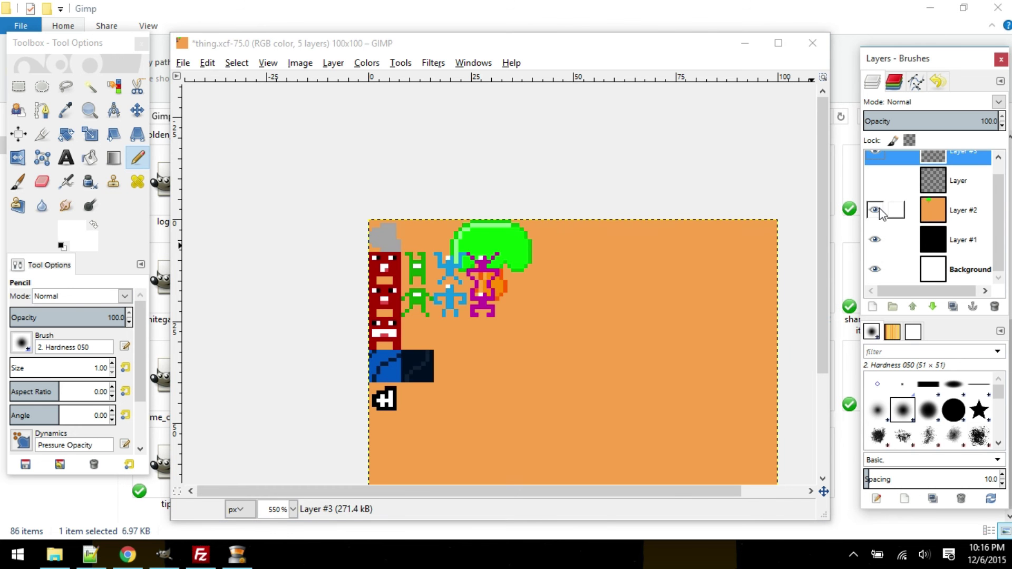
{"action": "left_click", "coordinate": [875, 210]}
{"action": "left_click", "coordinate": [875, 180]}
{"action": "left_click", "coordinate": [875, 180]}
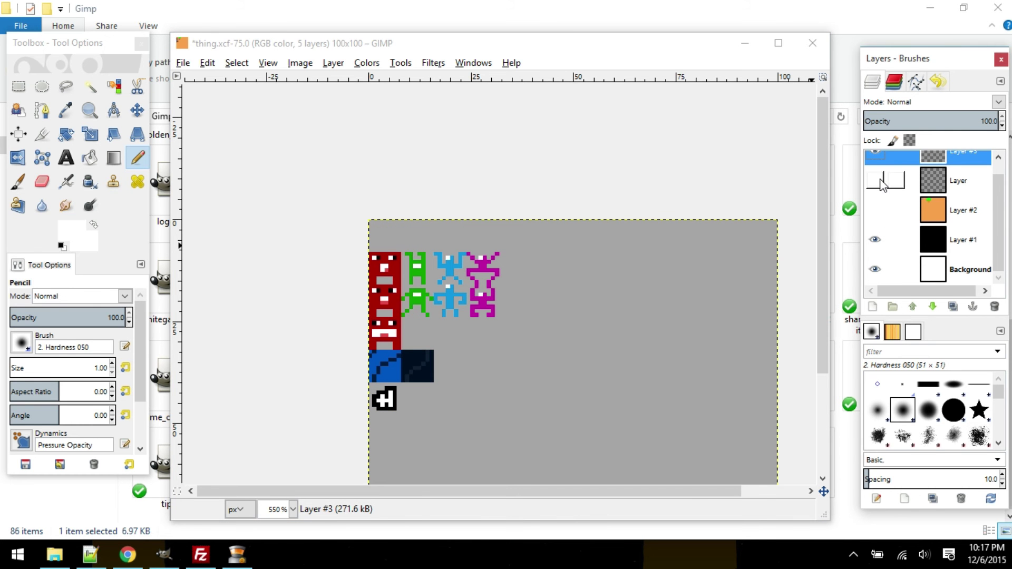
{"action": "left_click", "coordinate": [881, 162]}
{"action": "left_click", "coordinate": [880, 162]}
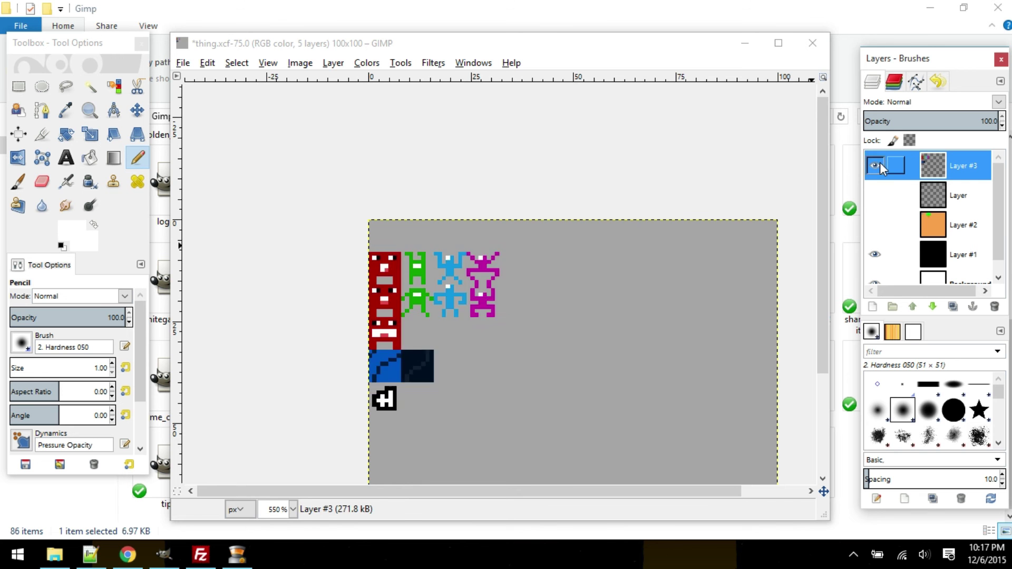
{"action": "scroll", "coordinate": [691, 305], "scroll_direction": "down", "scroll_amount": 3}
{"action": "left_click", "coordinate": [821, 297]}
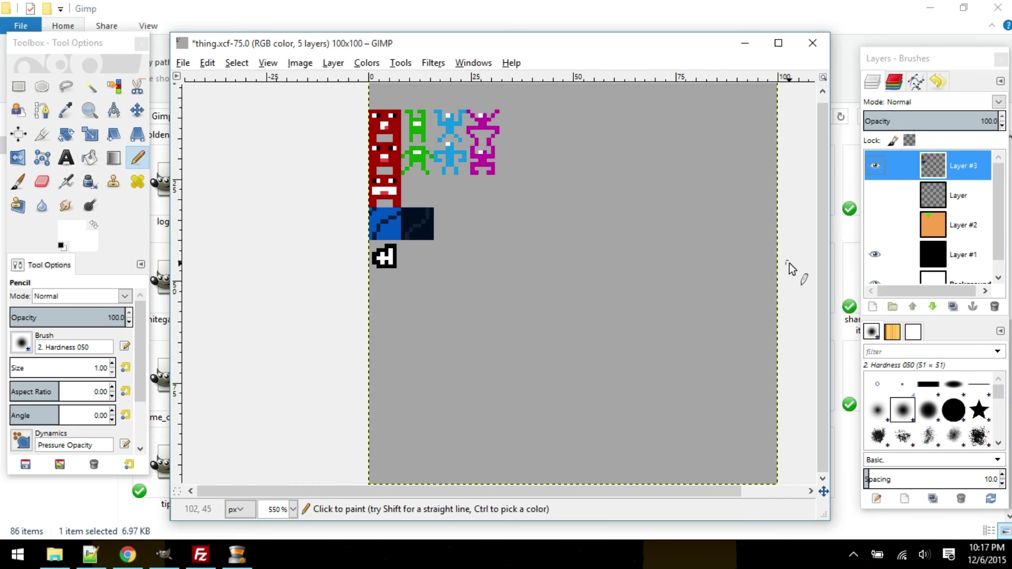
{"action": "key", "text": "space"}
{"action": "scroll", "coordinate": [689, 289], "scroll_direction": "down", "scroll_amount": 2}
{"action": "scroll", "coordinate": [572, 283], "scroll_direction": "up", "scroll_amount": 1}
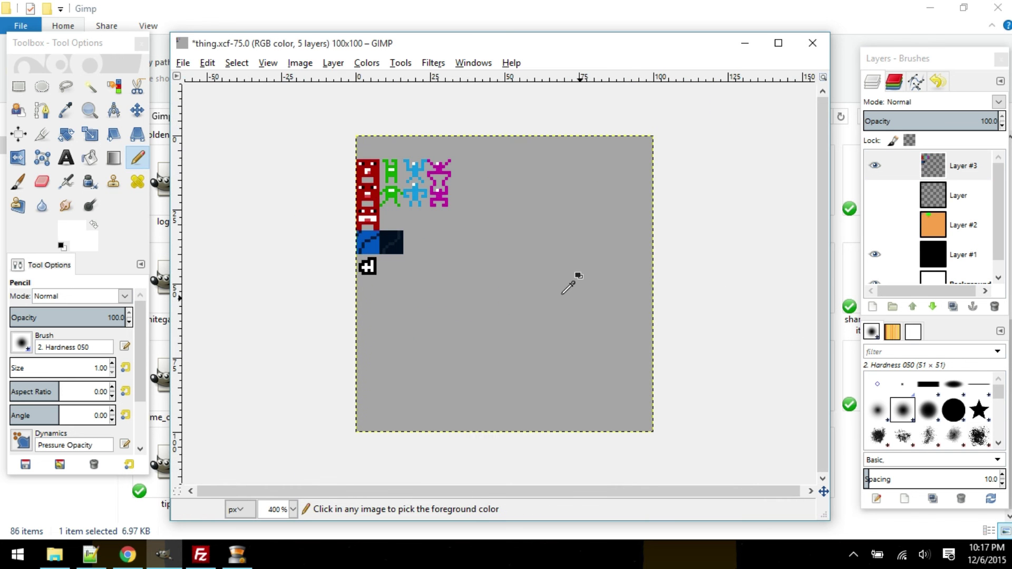
Step: Return to the thing image, examine its coloured creatures up close and switch to the Rectangle Select tool
{"action": "left_click", "coordinate": [160, 484]}
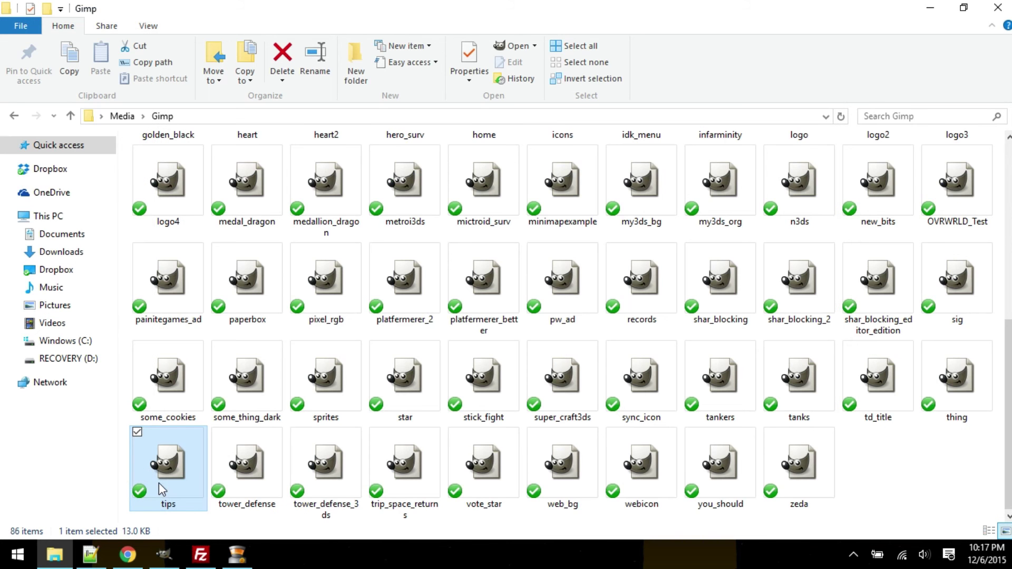
{"action": "left_click", "coordinate": [165, 555]}
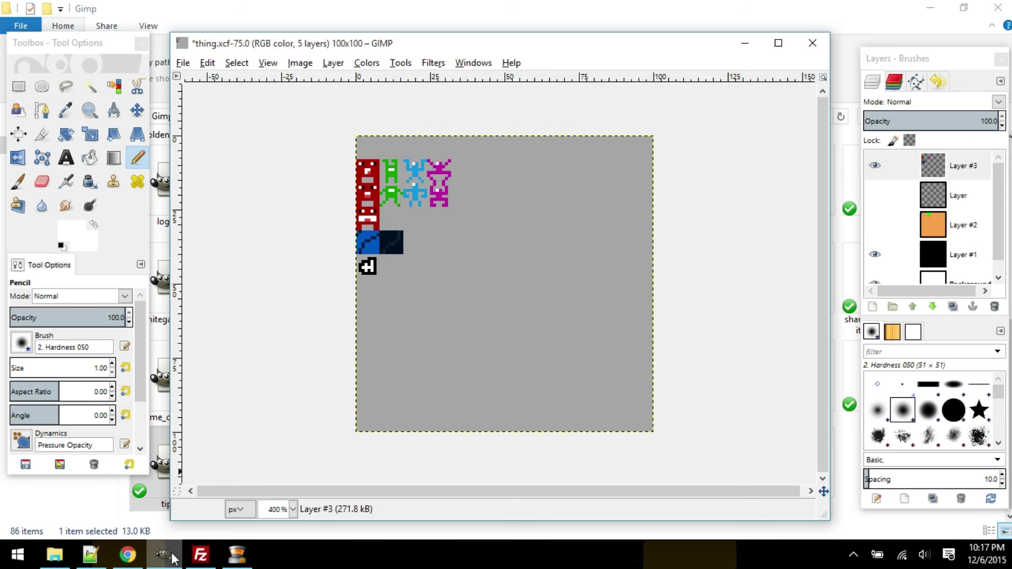
{"action": "scroll", "coordinate": [326, 206], "scroll_direction": "up", "scroll_amount": 2}
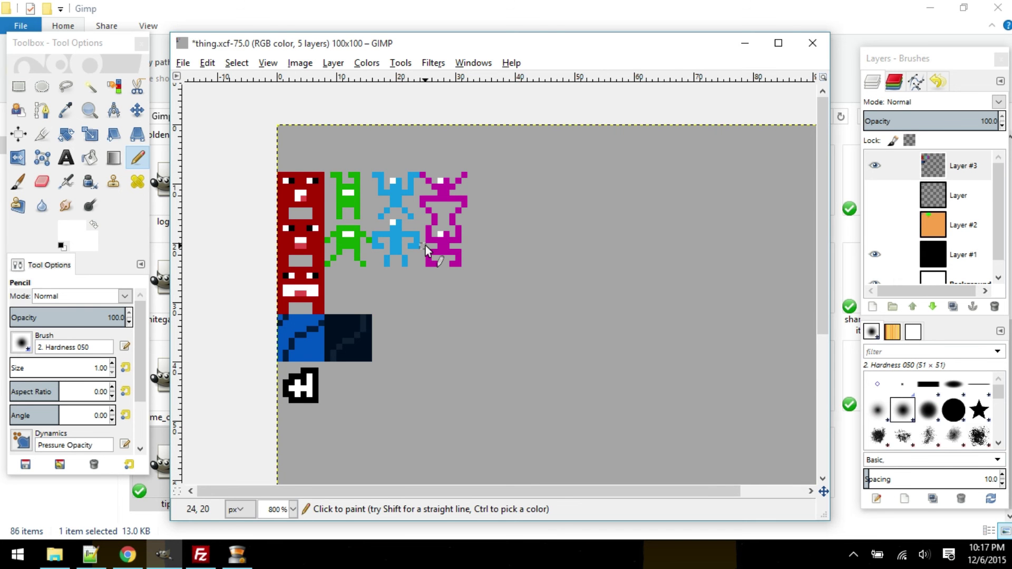
{"action": "left_click", "coordinate": [20, 88]}
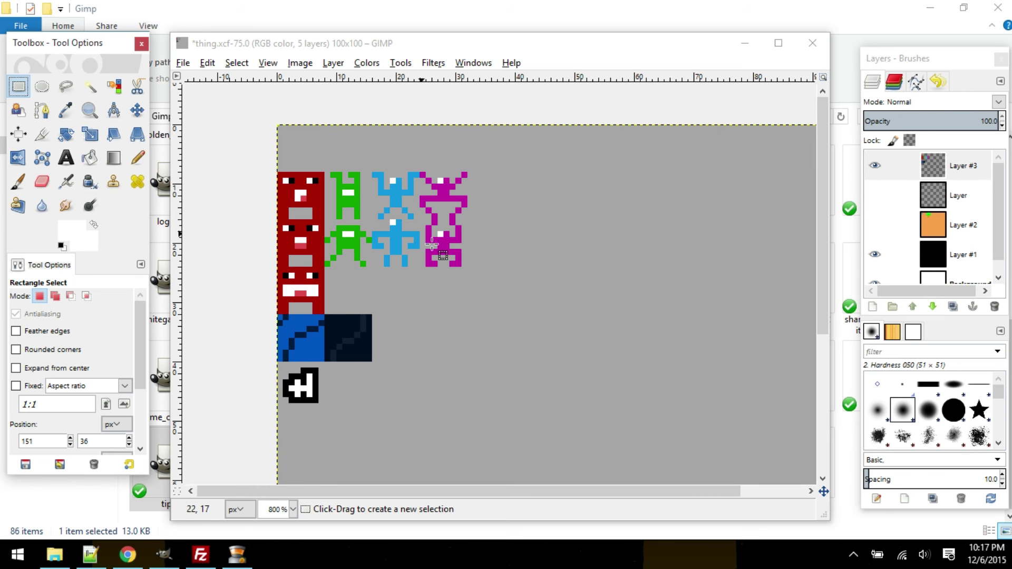
{"action": "scroll", "coordinate": [501, 278], "scroll_direction": "down", "scroll_amount": 3}
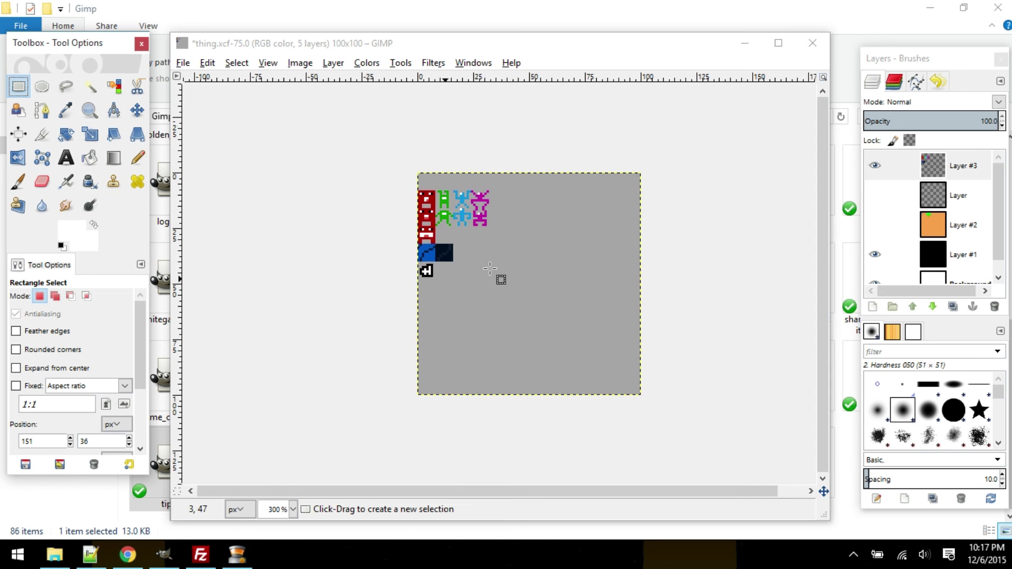
Step: Hide Layer #3 in the thing image, view the tree on Layer #2, and toggle Layer #2 and Layer #1 to compare
{"action": "left_click", "coordinate": [875, 165]}
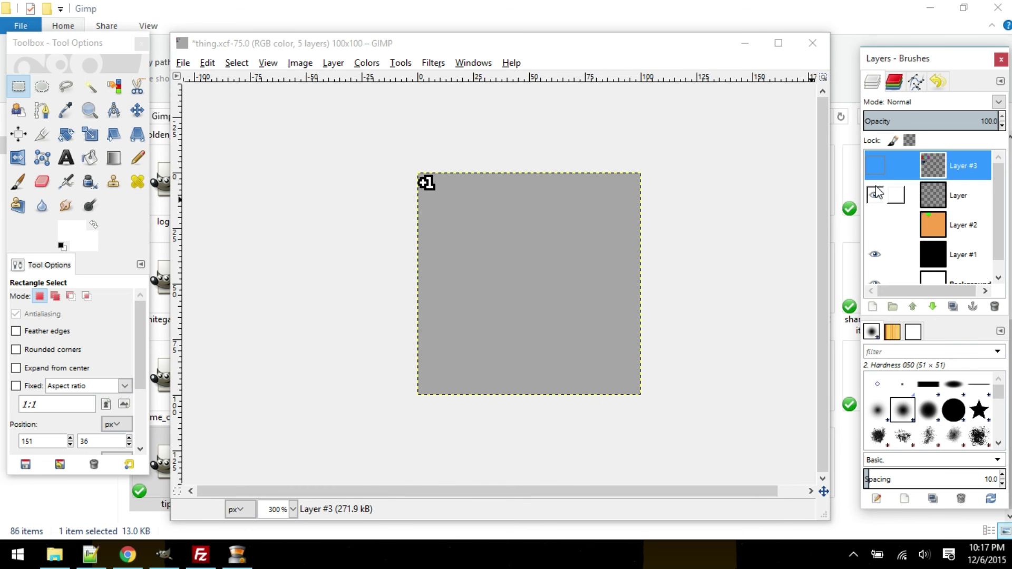
{"action": "left_click", "coordinate": [875, 226]}
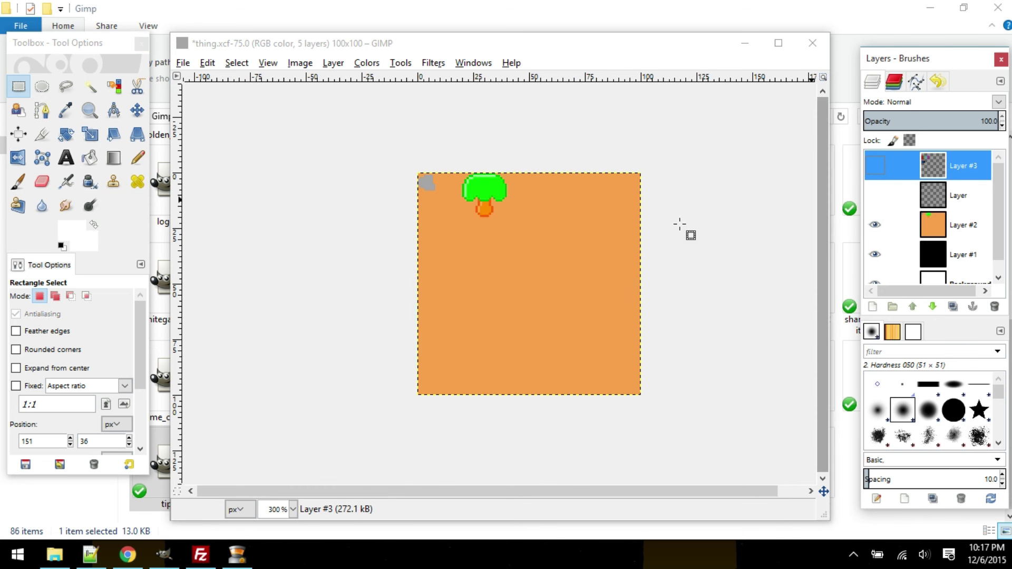
{"action": "scroll", "coordinate": [461, 229], "scroll_direction": "up", "scroll_amount": 1}
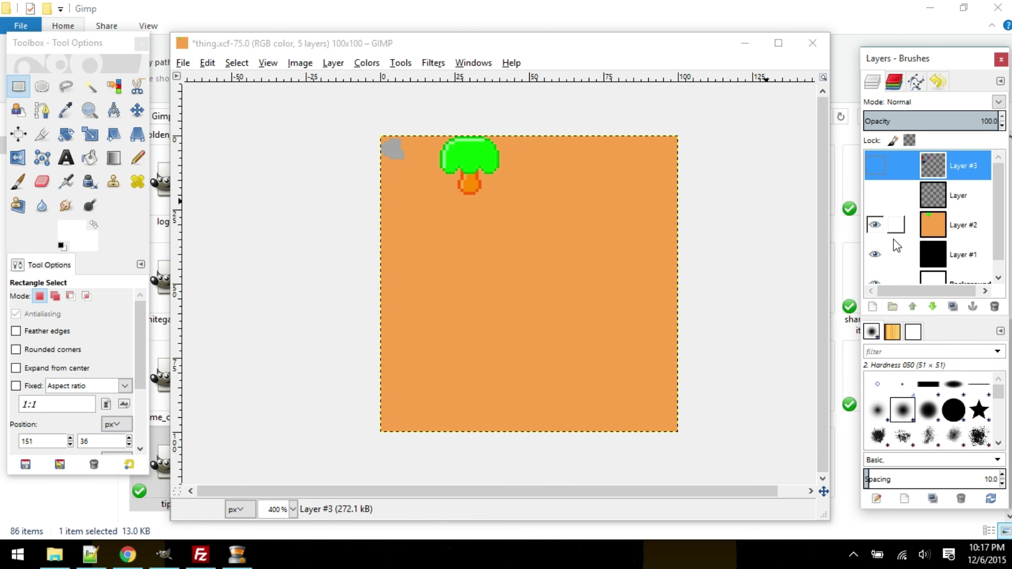
{"action": "left_click", "coordinate": [875, 225]}
{"action": "left_click", "coordinate": [875, 254]}
{"action": "scroll", "coordinate": [877, 264], "scroll_direction": "down", "scroll_amount": 1}
{"action": "left_click", "coordinate": [875, 239]}
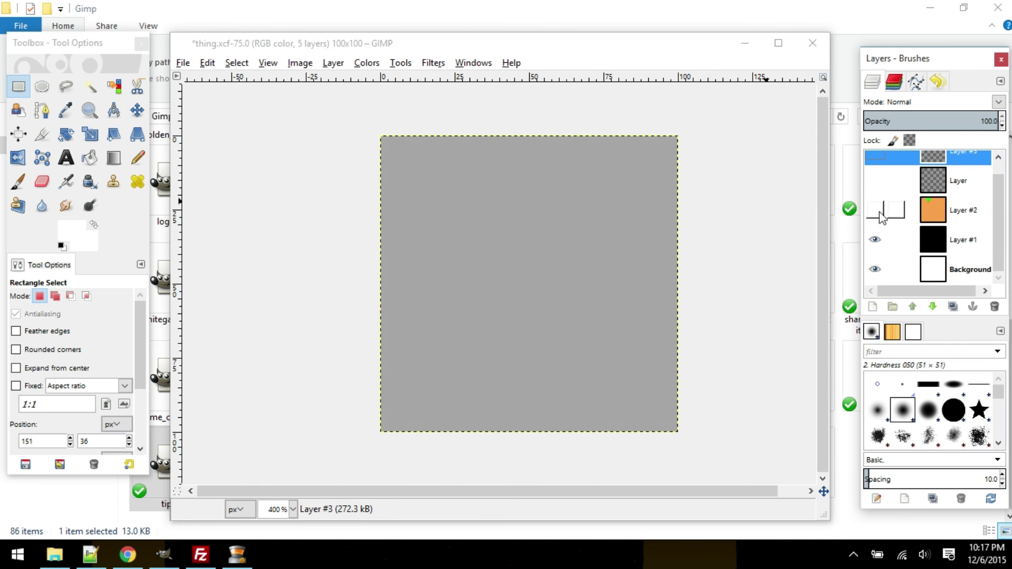
Step: Show Layer and Layer #3 together in the thing image and examine the +1 icons, faces and creatures up close
{"action": "left_click", "coordinate": [875, 179]}
{"action": "left_click", "coordinate": [875, 157]}
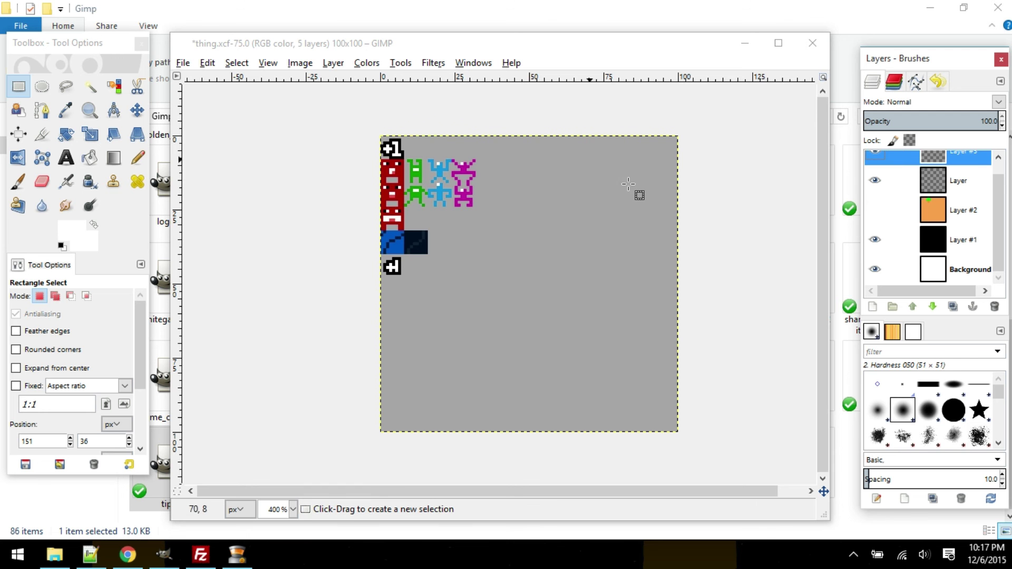
{"action": "scroll", "coordinate": [407, 195], "scroll_direction": "up", "scroll_amount": 3}
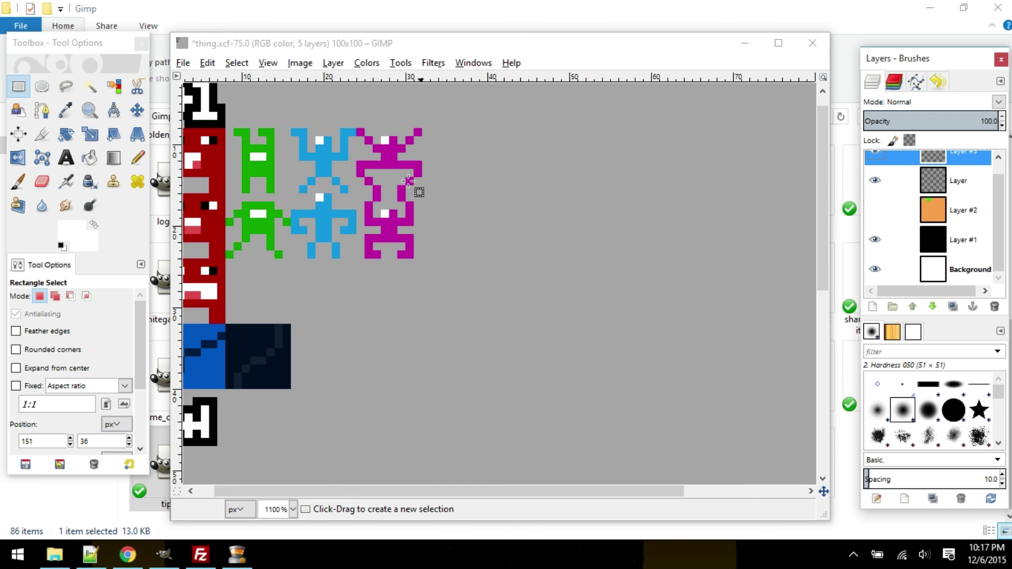
{"action": "left_click", "coordinate": [426, 218]}
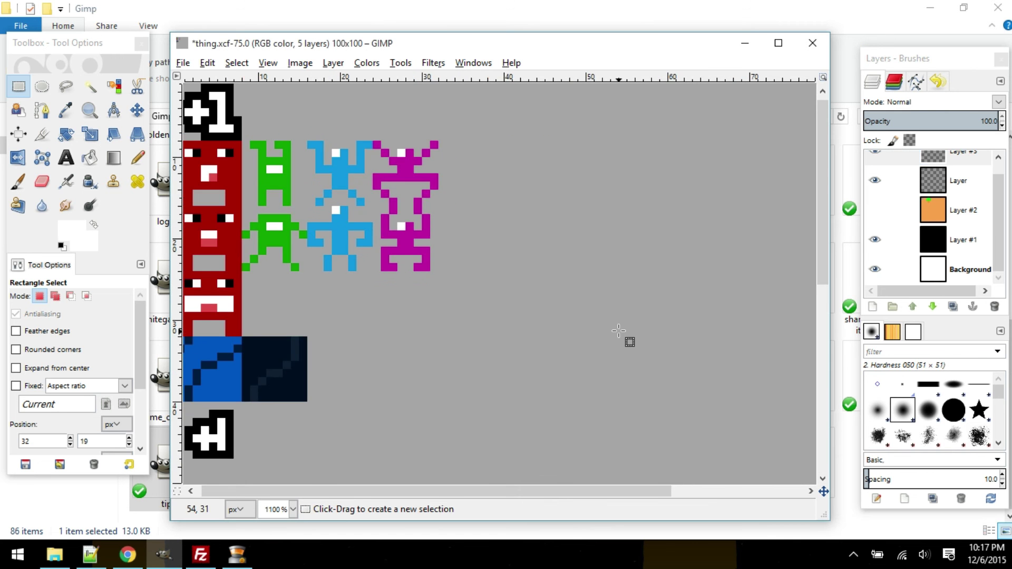
{"action": "left_click_drag", "start_coordinate": [484, 268], "coordinate": [688, 379]}
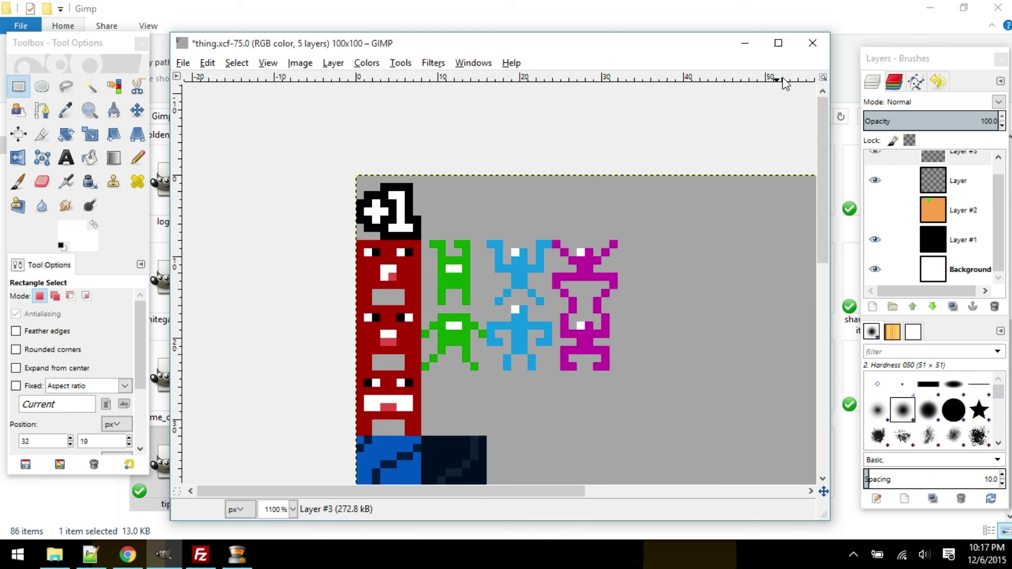
Step: Close the thing image, discarding its changes, and open tips from the Gimp folder to view its labelled icons up close
{"action": "left_click", "coordinate": [812, 43]}
{"action": "left_click", "coordinate": [516, 365]}
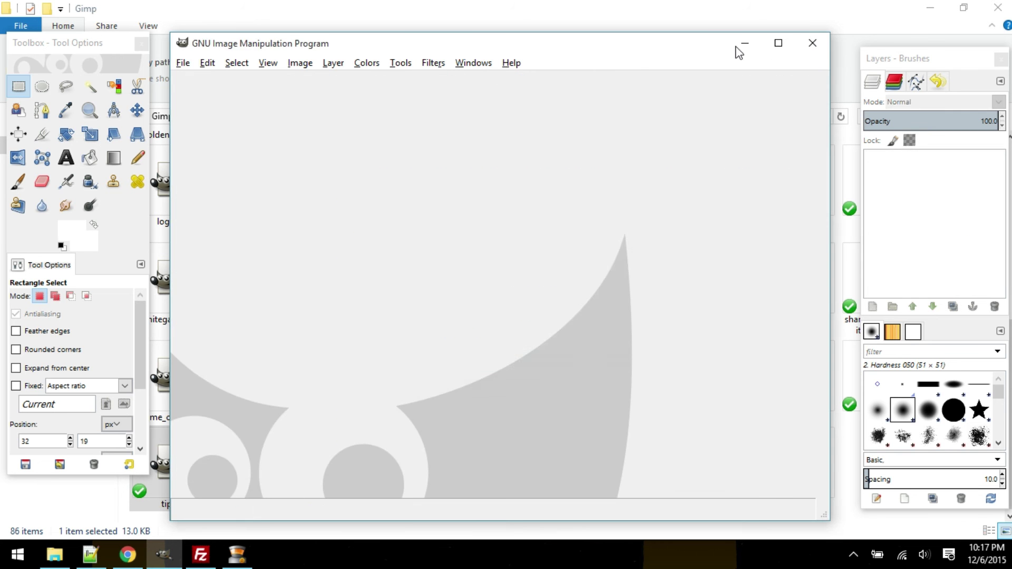
{"action": "left_click", "coordinate": [745, 44]}
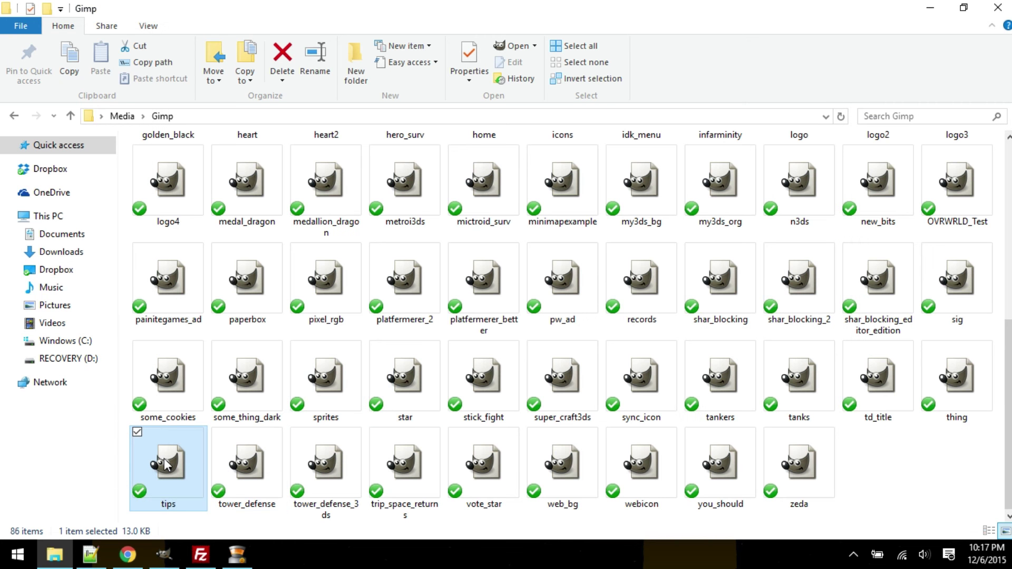
{"action": "left_click", "coordinate": [164, 559]}
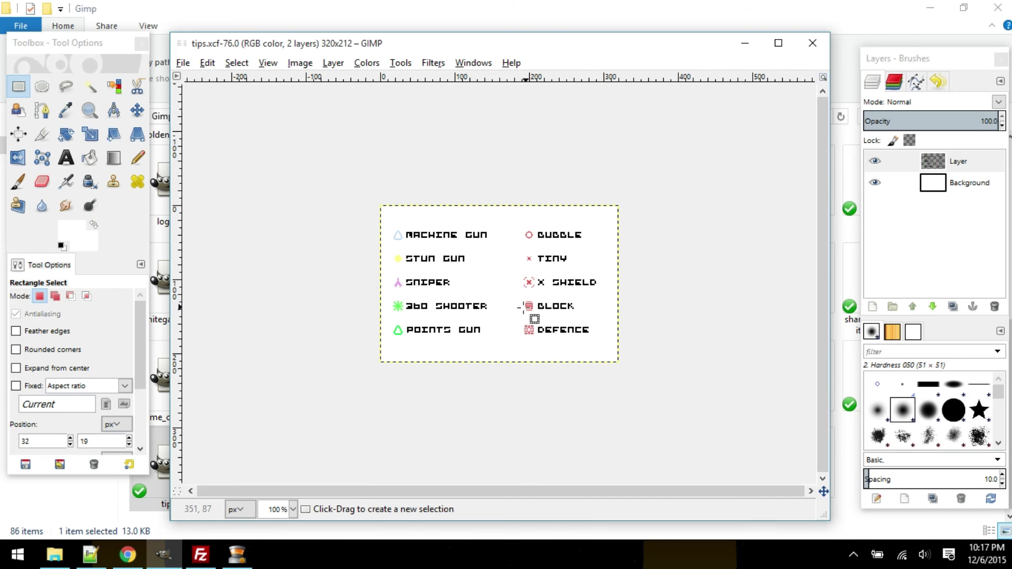
{"action": "scroll", "coordinate": [516, 283], "scroll_direction": "up", "scroll_amount": 1}
{"action": "scroll", "coordinate": [768, 124], "scroll_direction": "up", "scroll_amount": 1}
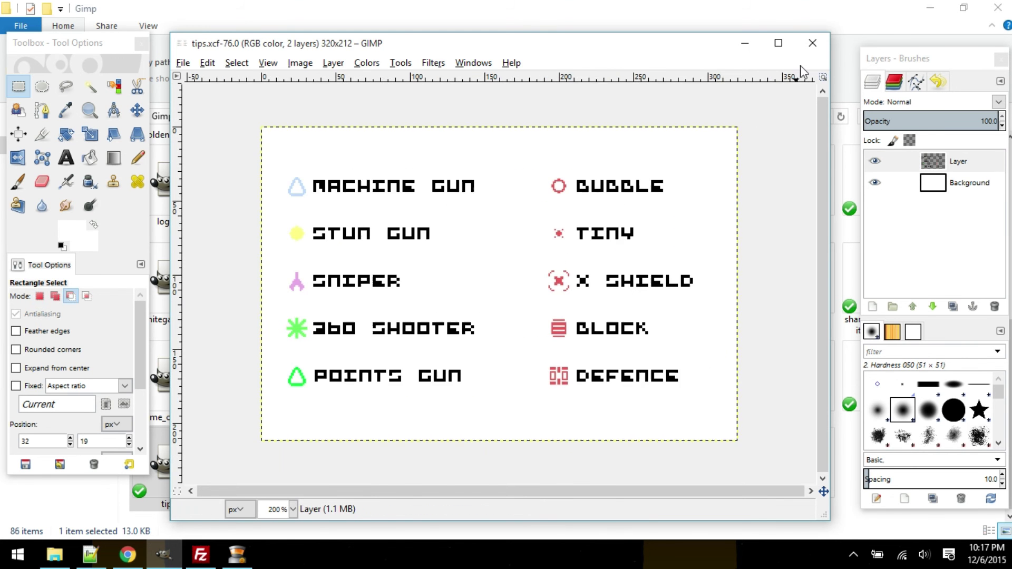
Step: Close the tips image and open zeda from the Gimp folder
{"action": "left_click", "coordinate": [812, 43]}
{"action": "left_click", "coordinate": [745, 43]}
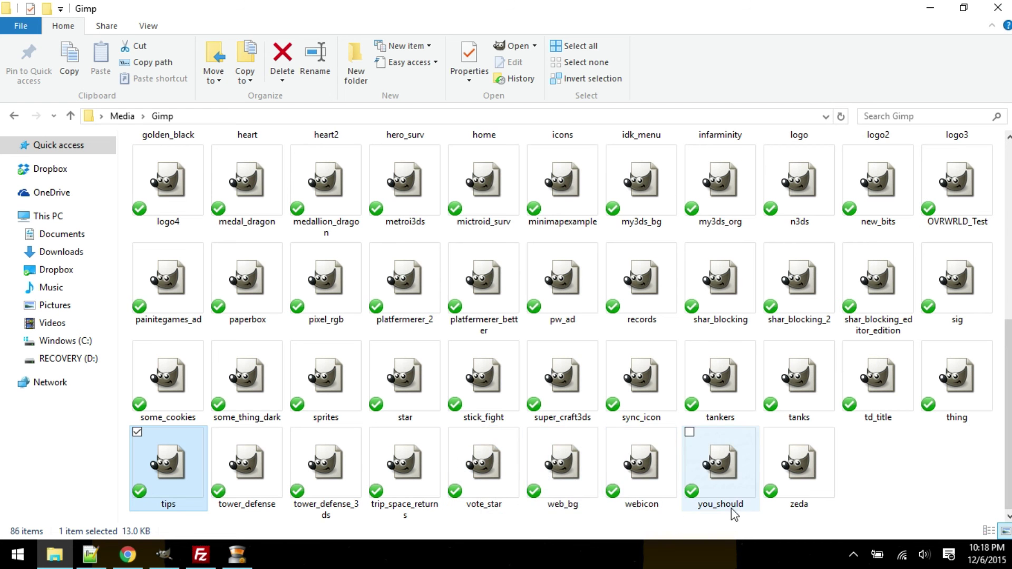
{"action": "left_click", "coordinate": [807, 467]}
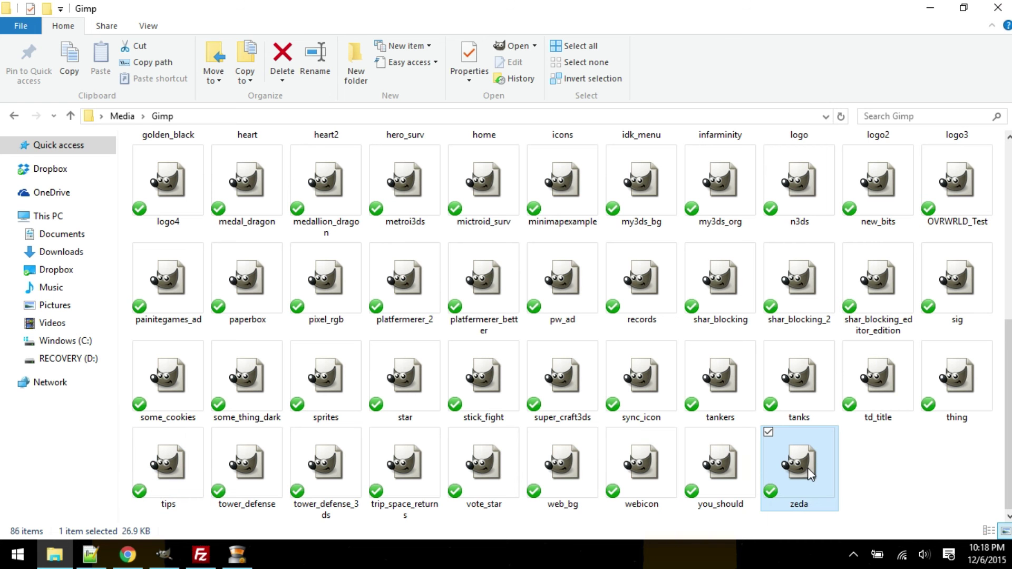
{"action": "left_click", "coordinate": [175, 548]}
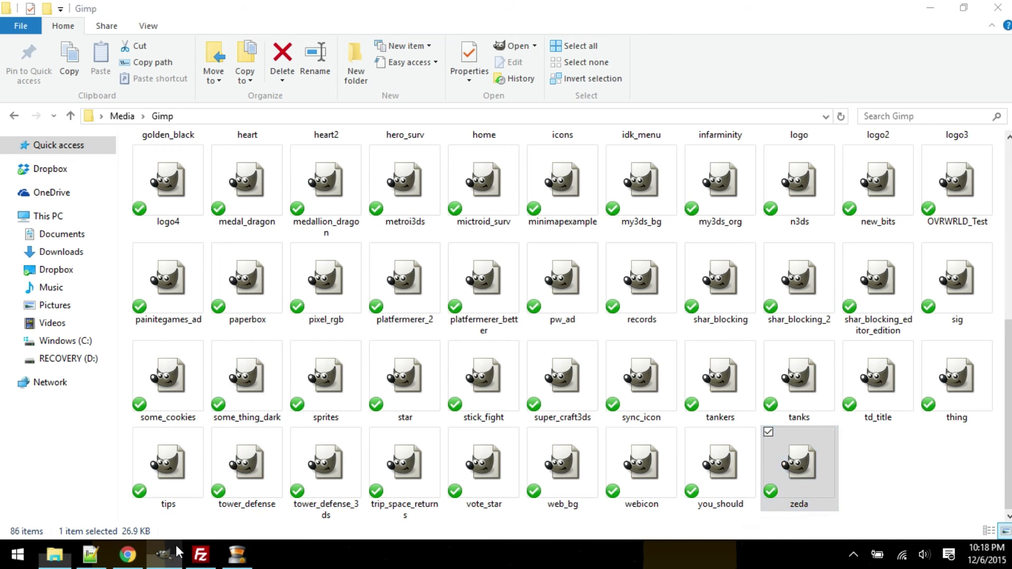
Step: Examine the tile map, houses and characters in the zeda image up close
{"action": "scroll", "coordinate": [464, 269], "scroll_direction": "up", "scroll_amount": 4}
{"action": "scroll", "coordinate": [342, 301], "scroll_direction": "down", "scroll_amount": 1}
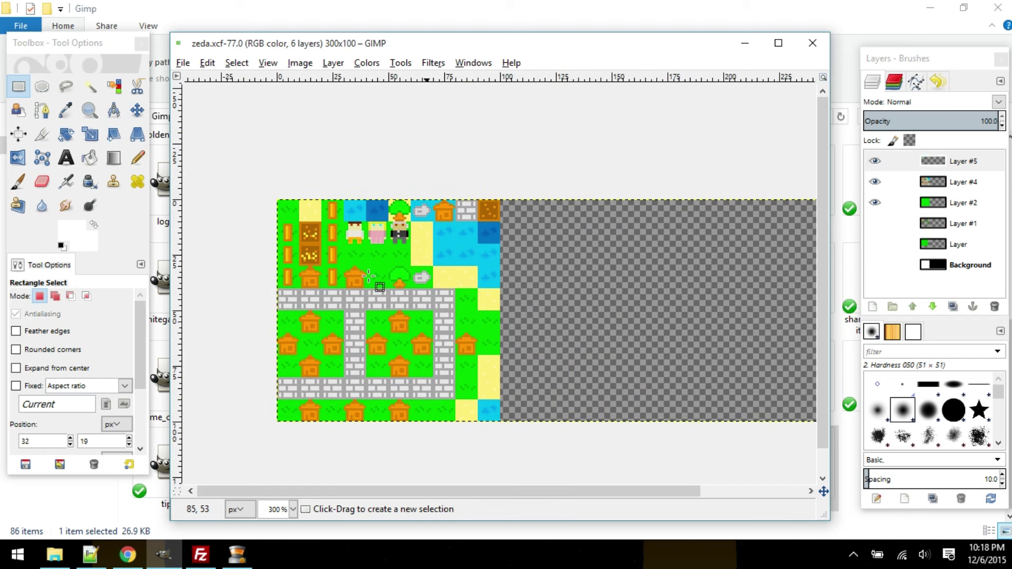
{"action": "scroll", "coordinate": [353, 278], "scroll_direction": "up", "scroll_amount": 1}
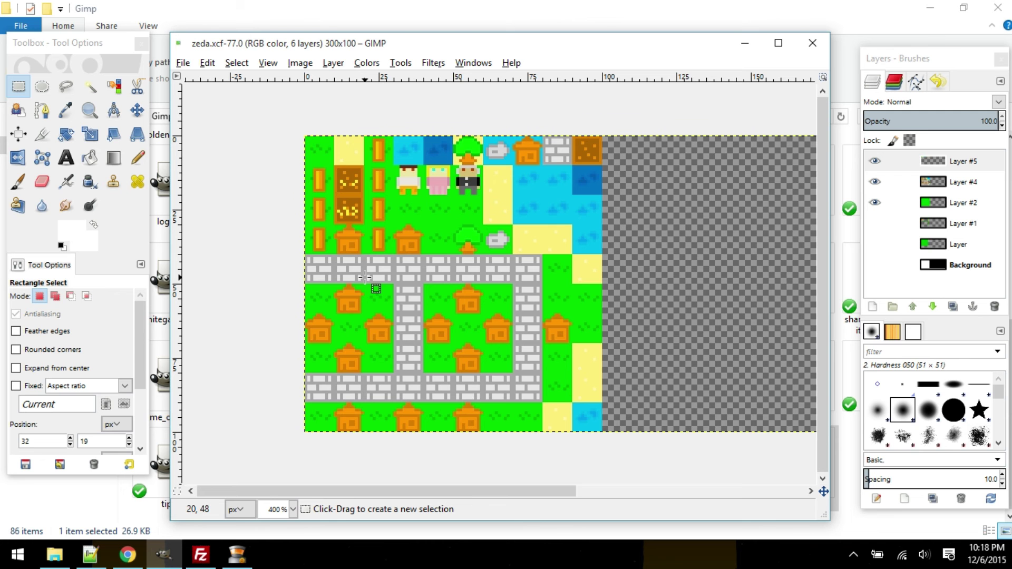
{"action": "left_click", "coordinate": [277, 287]}
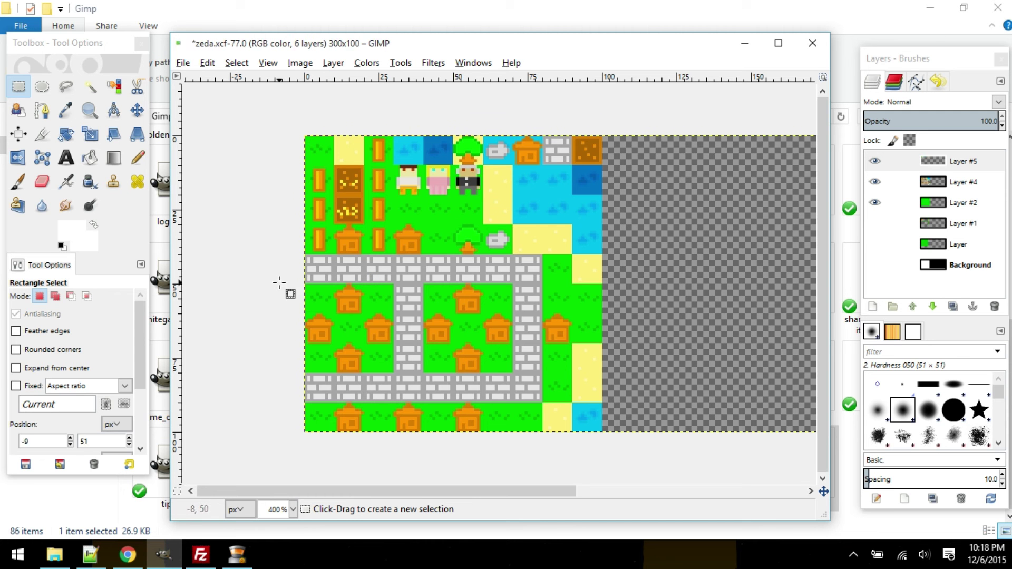
{"action": "left_click", "coordinate": [672, 99]}
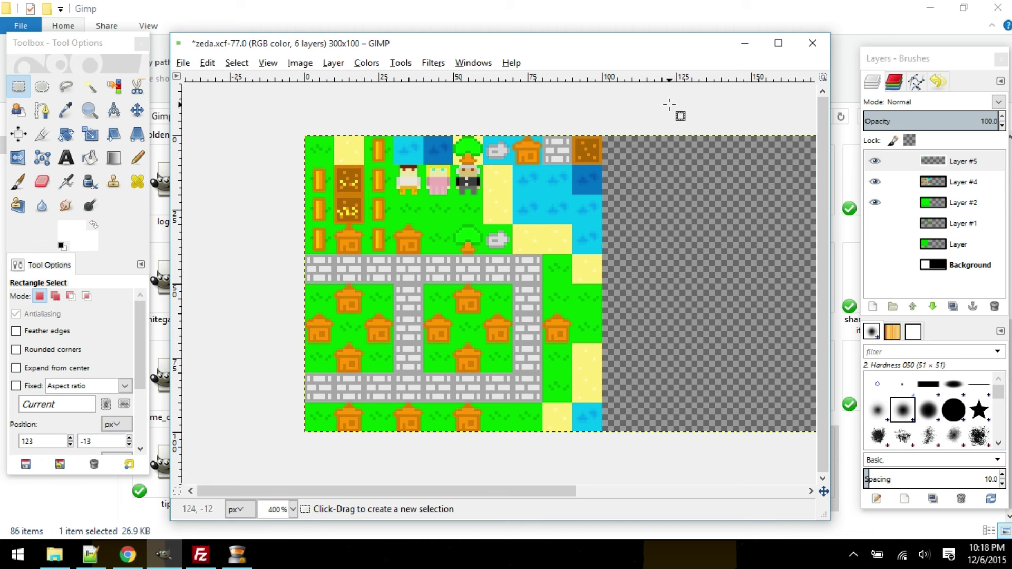
Step: Close the zeda image, discarding its changes, and return to the Gimp folder
{"action": "left_click", "coordinate": [820, 52]}
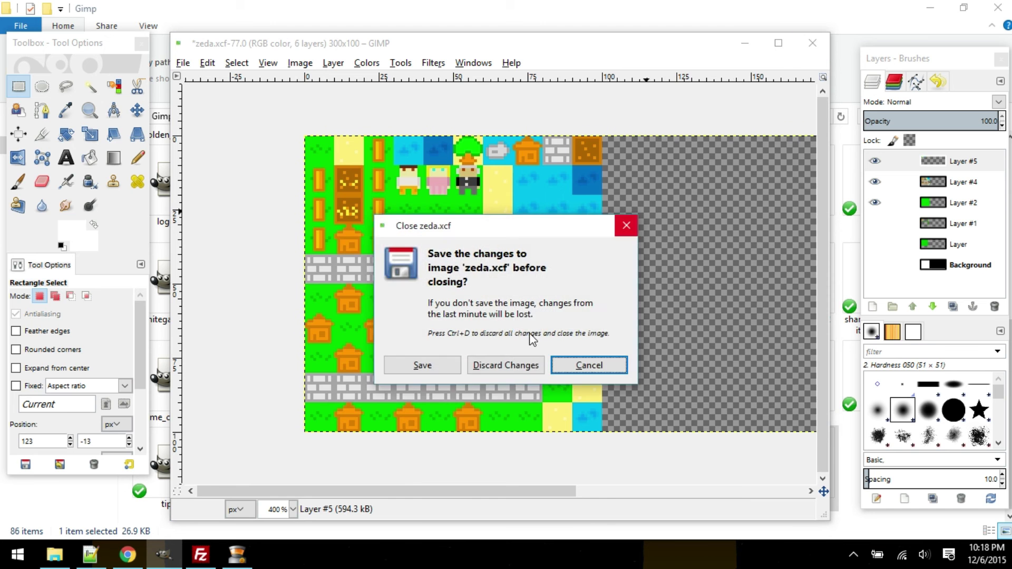
{"action": "left_click", "coordinate": [524, 366]}
{"action": "left_click", "coordinate": [748, 43]}
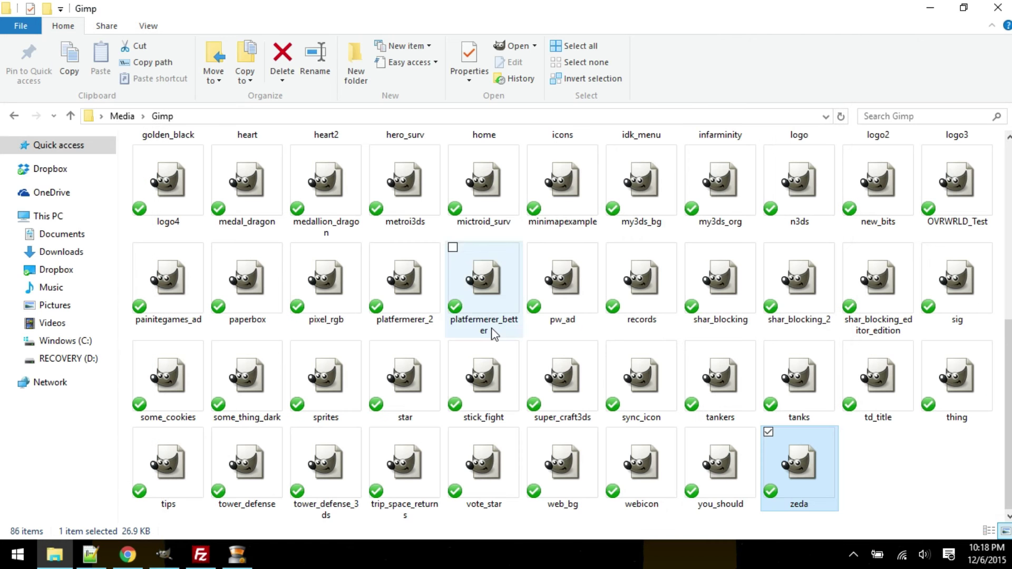
Step: Return to the start of the Gimp folder's file list and open bloft3ds
{"action": "left_click", "coordinate": [931, 488]}
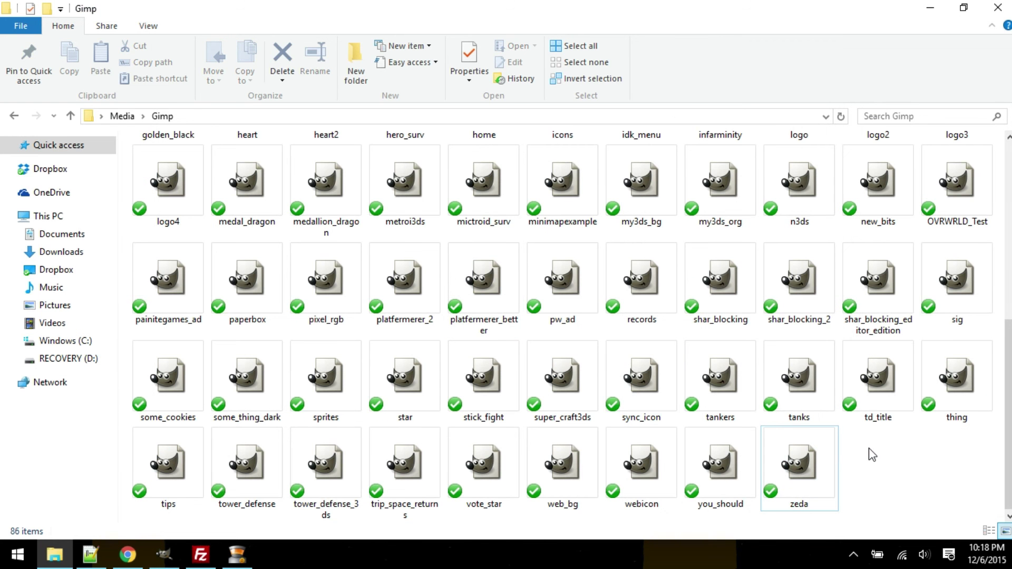
{"action": "scroll", "coordinate": [869, 454], "scroll_direction": "up", "scroll_amount": 5}
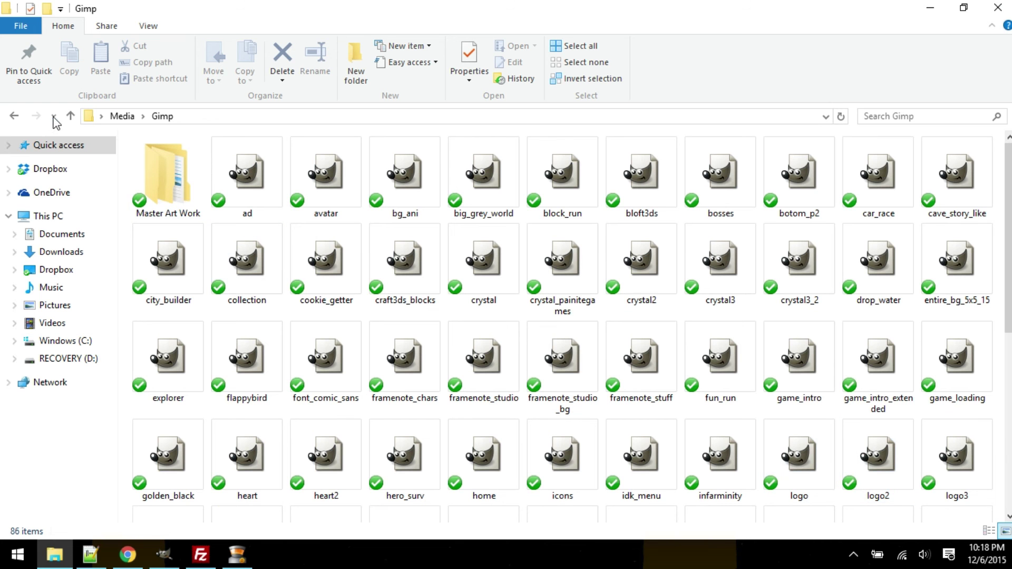
{"action": "left_click", "coordinate": [14, 117]}
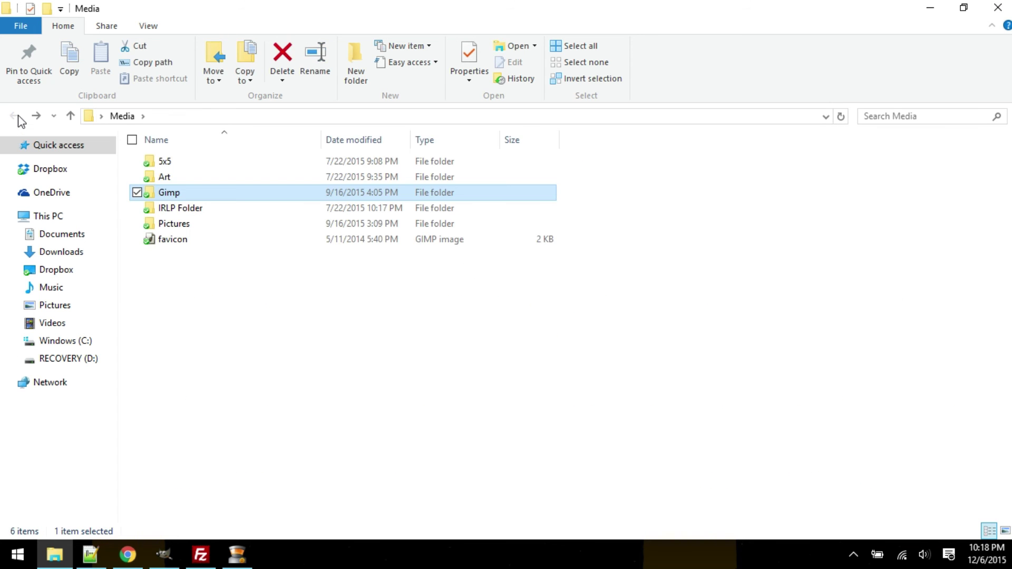
{"action": "left_click", "coordinate": [37, 116]}
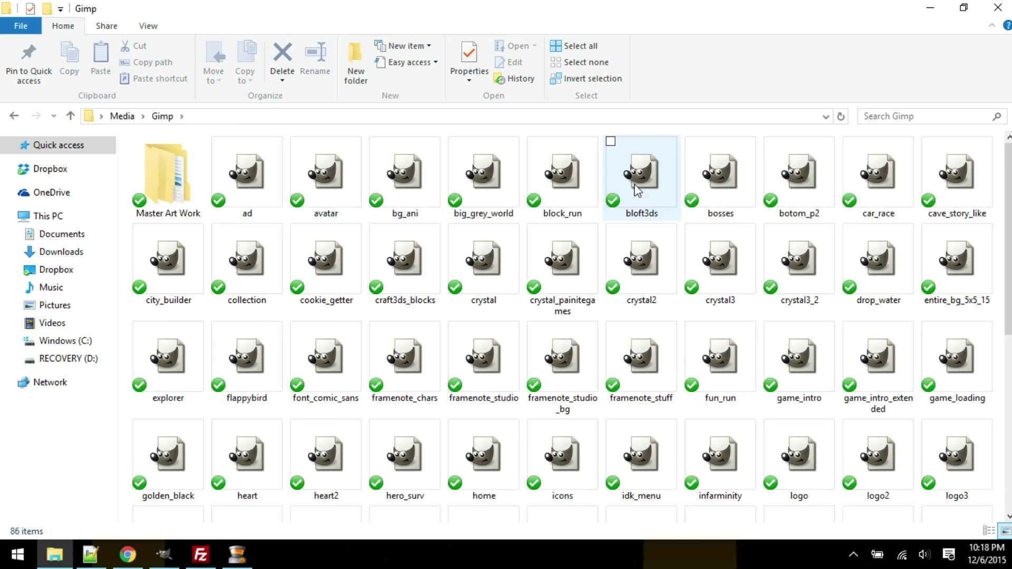
{"action": "left_click", "coordinate": [638, 174]}
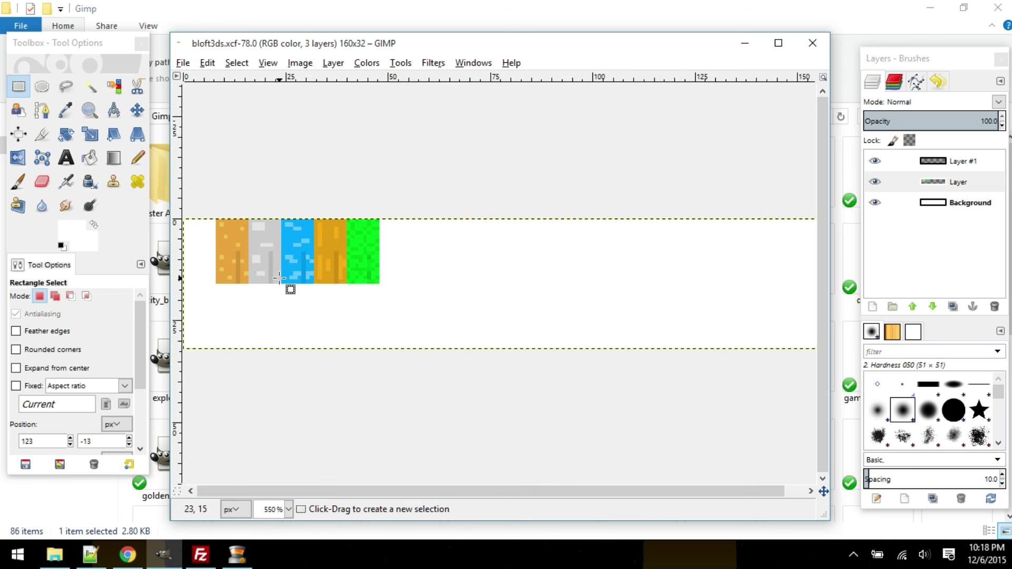
Step: Examine the five coloured block textures in the bloft3ds image up close
{"action": "left_click", "coordinate": [283, 165]}
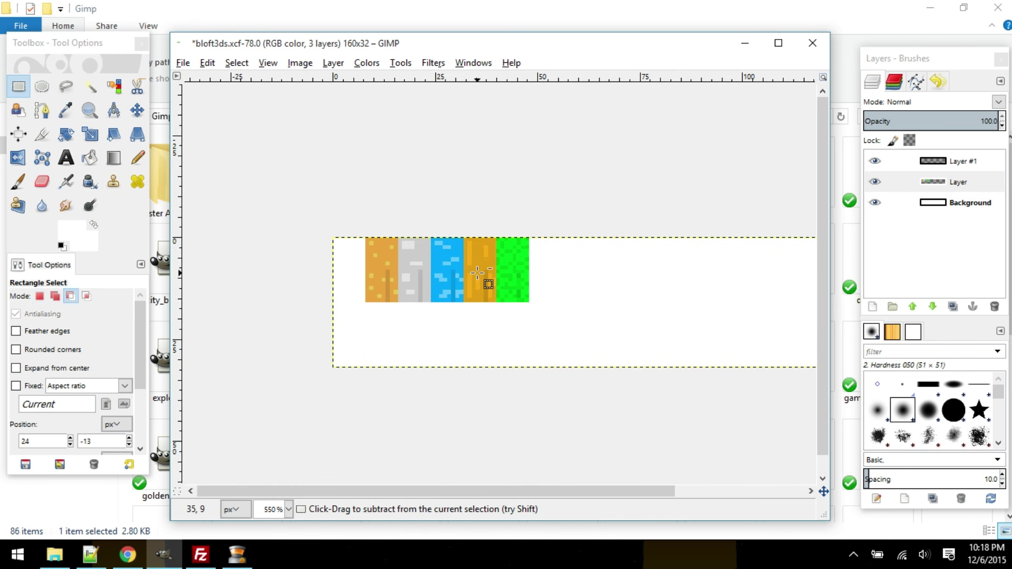
{"action": "scroll", "coordinate": [485, 283], "scroll_direction": "up", "scroll_amount": 1}
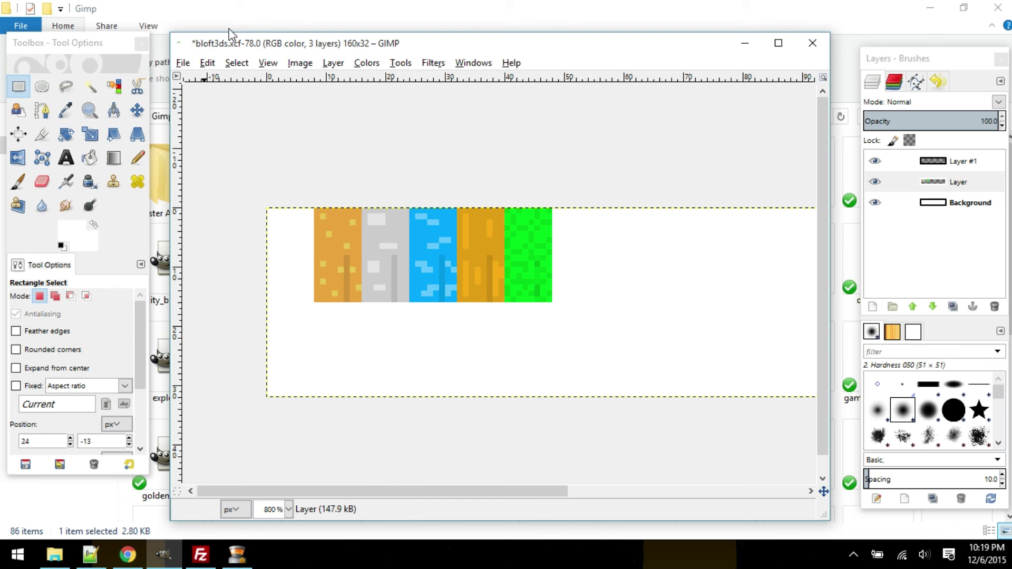
{"action": "key", "text": "ctrl"}
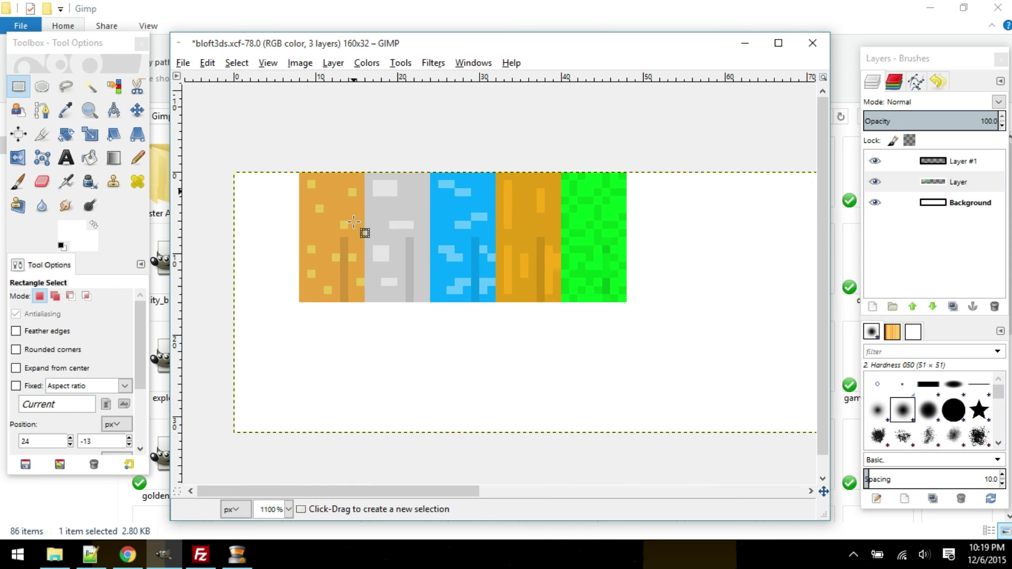
{"action": "scroll", "coordinate": [362, 203], "scroll_direction": "up", "scroll_amount": 1}
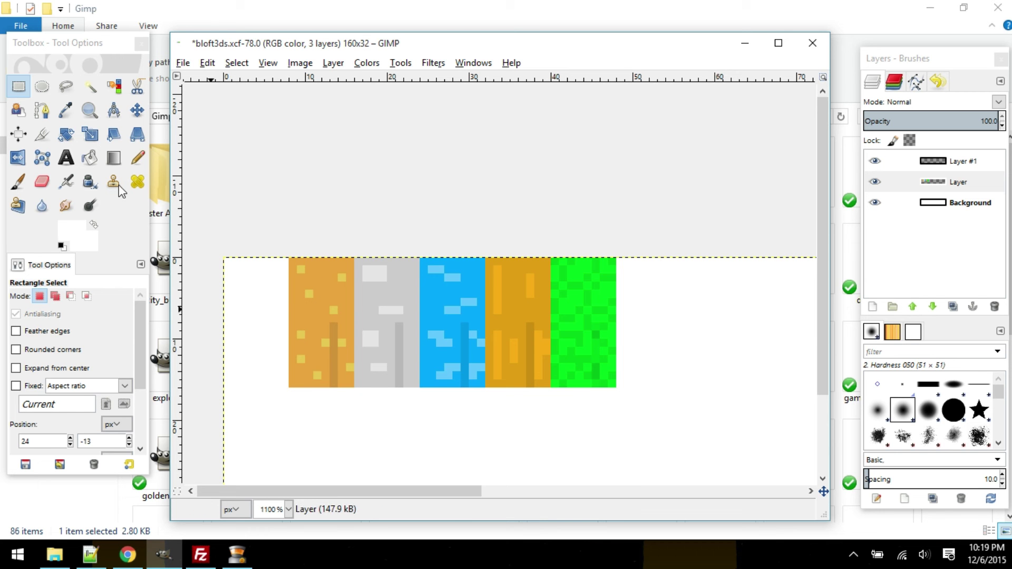
Step: Select the Pencil tool and display the grid and sample points over the block textures in bloft3ds
{"action": "left_click", "coordinate": [137, 157]}
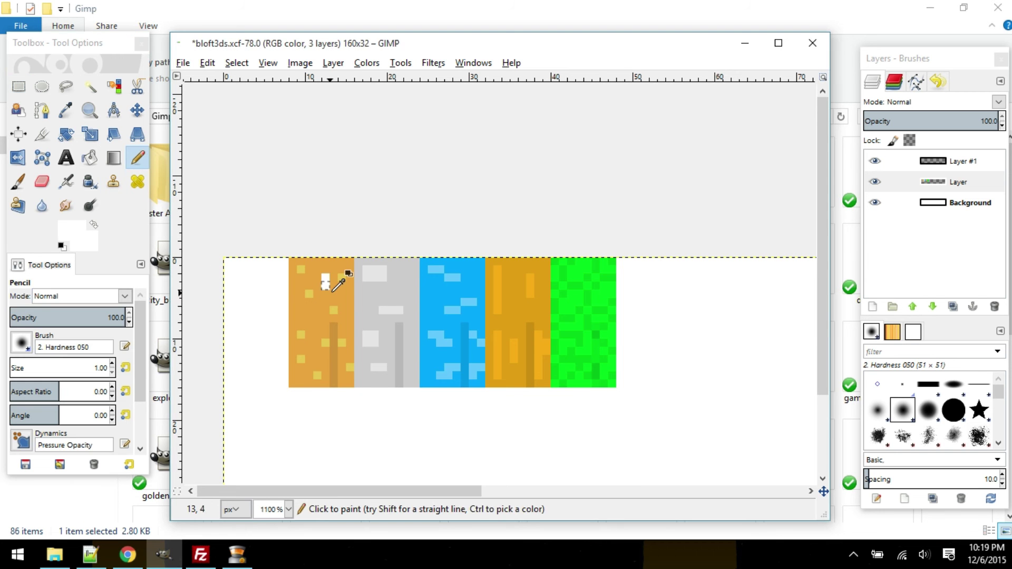
{"action": "scroll", "coordinate": [337, 282], "scroll_direction": "up", "scroll_amount": 3}
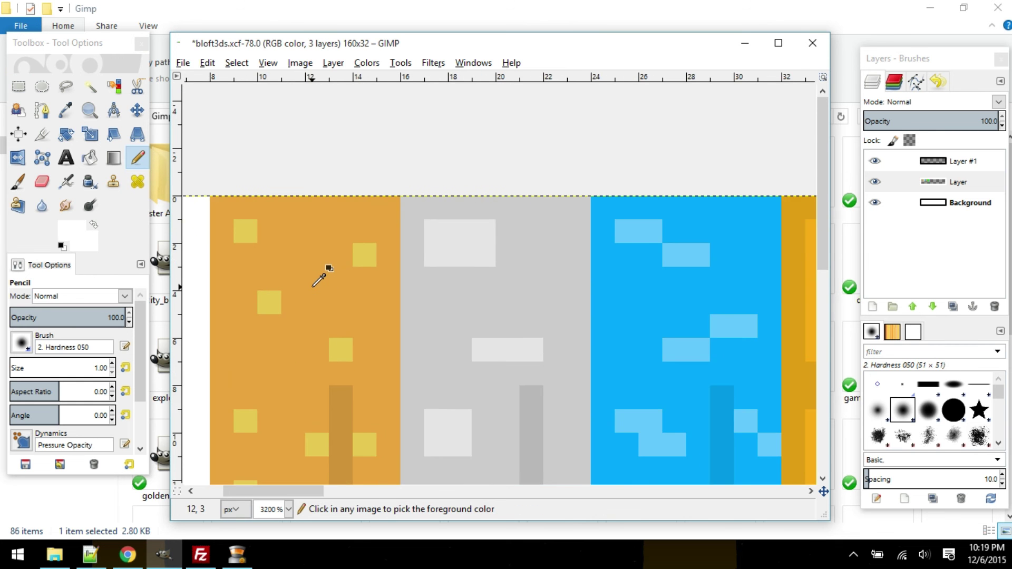
{"action": "scroll", "coordinate": [319, 281], "scroll_direction": "down", "scroll_amount": 1}
{"action": "scroll", "coordinate": [445, 267], "scroll_direction": "left", "scroll_amount": 3}
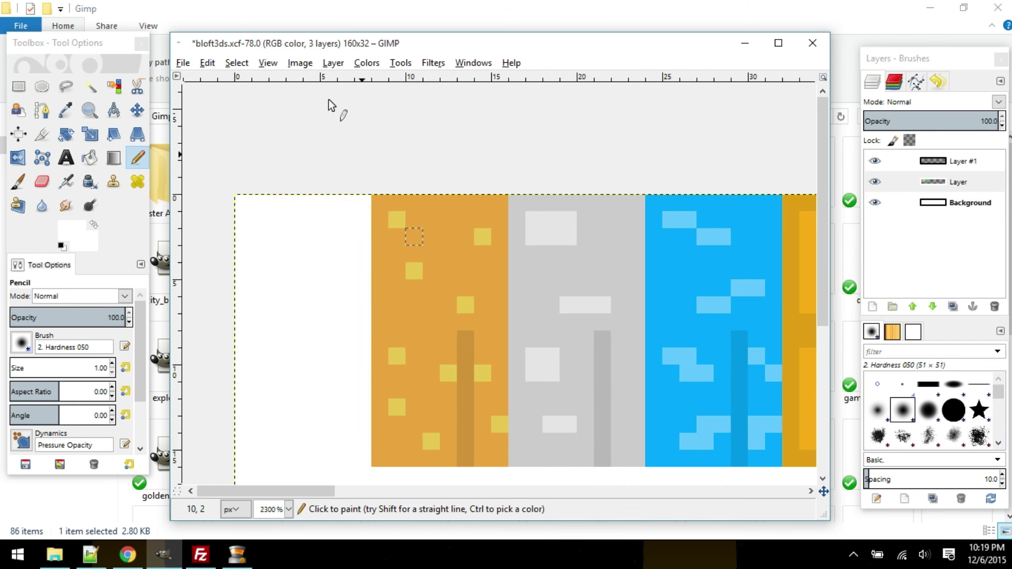
{"action": "left_click", "coordinate": [267, 63]}
{"action": "left_click", "coordinate": [312, 267]}
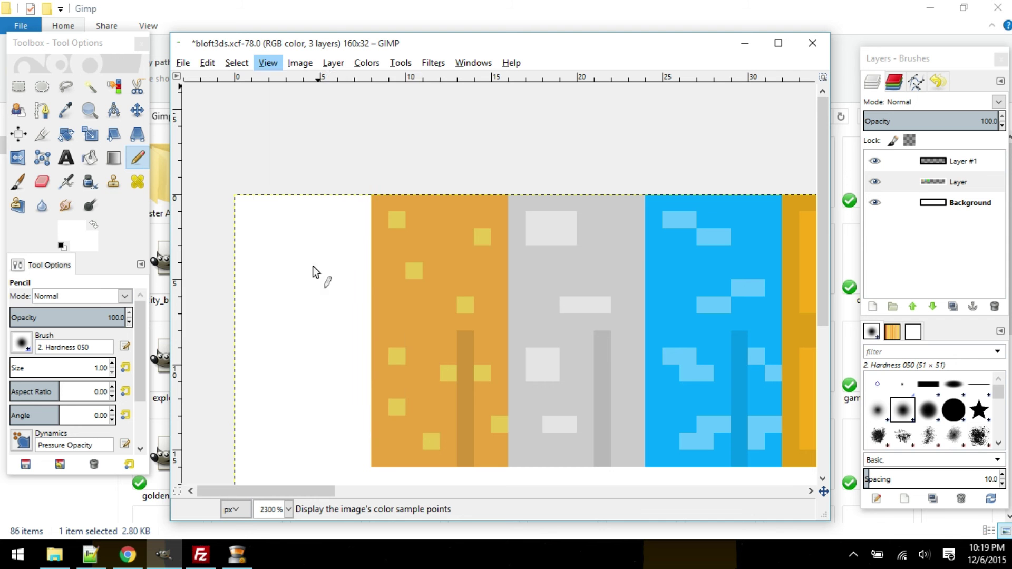
{"action": "left_click", "coordinate": [267, 63]}
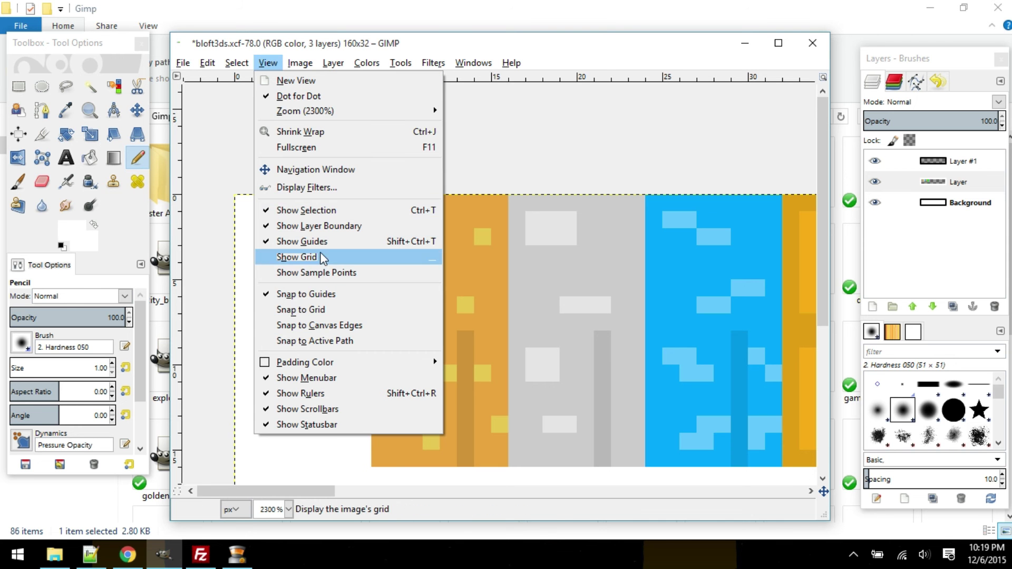
{"action": "left_click", "coordinate": [321, 272]}
{"action": "left_click", "coordinate": [268, 63]}
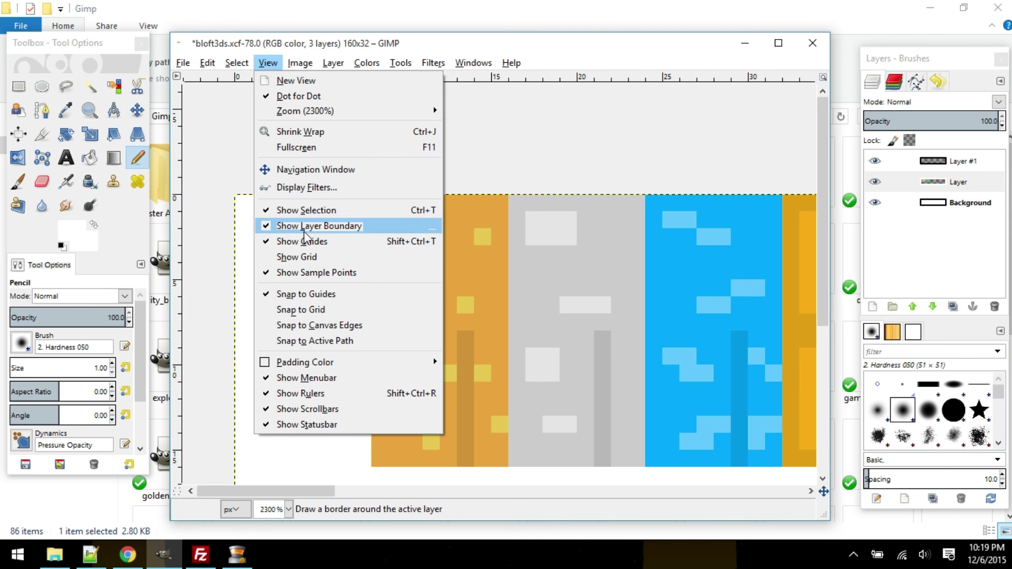
{"action": "left_click", "coordinate": [306, 256]}
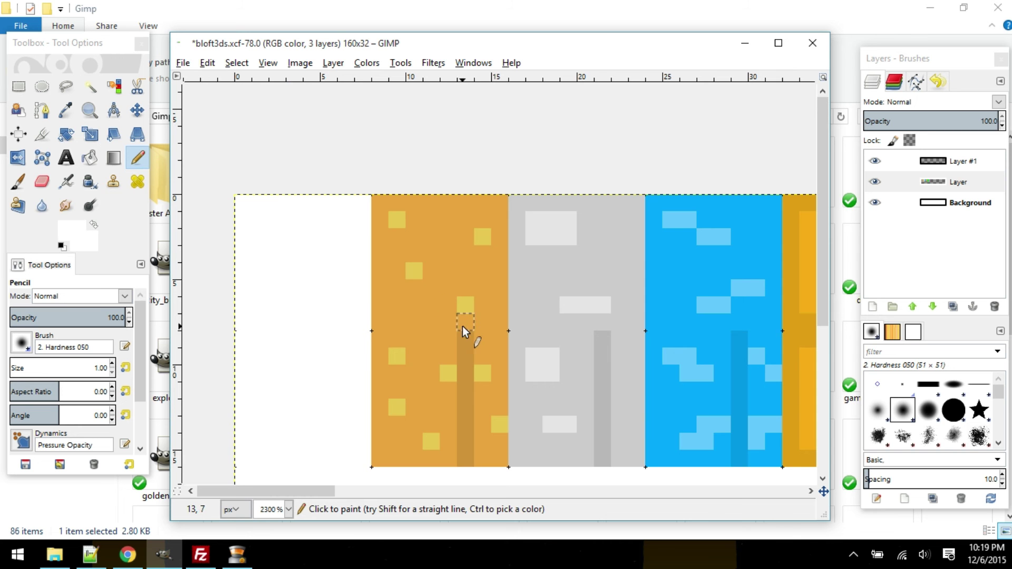
Step: Paint most of the yellow specks in the orange block texture white, pixel by pixel, with the Pencil
{"action": "left_click", "coordinate": [457, 306]}
{"action": "left_click", "coordinate": [419, 276]}
{"action": "left_click", "coordinate": [402, 223]}
{"action": "left_click", "coordinate": [482, 242]}
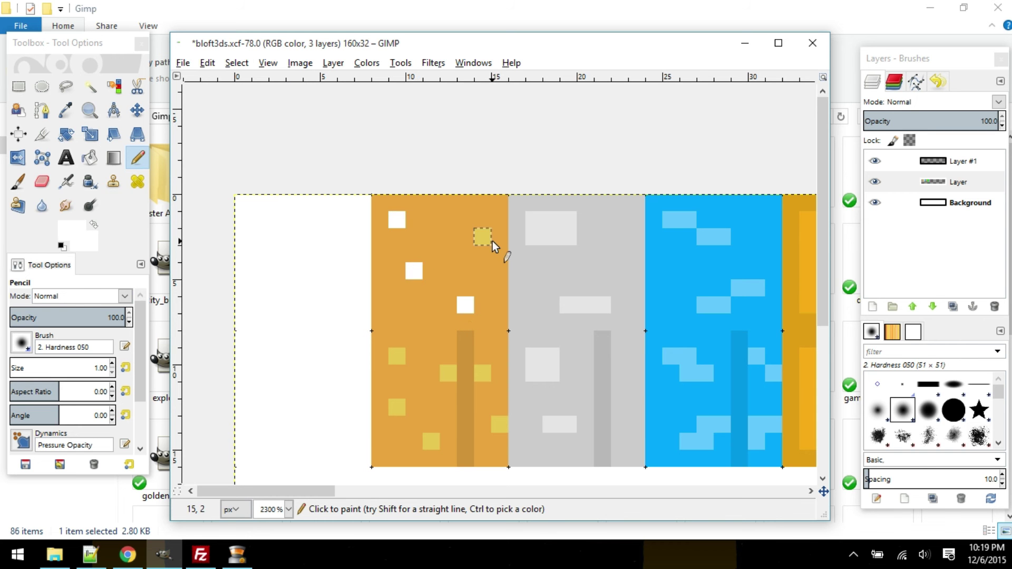
{"action": "left_click", "coordinate": [397, 358]}
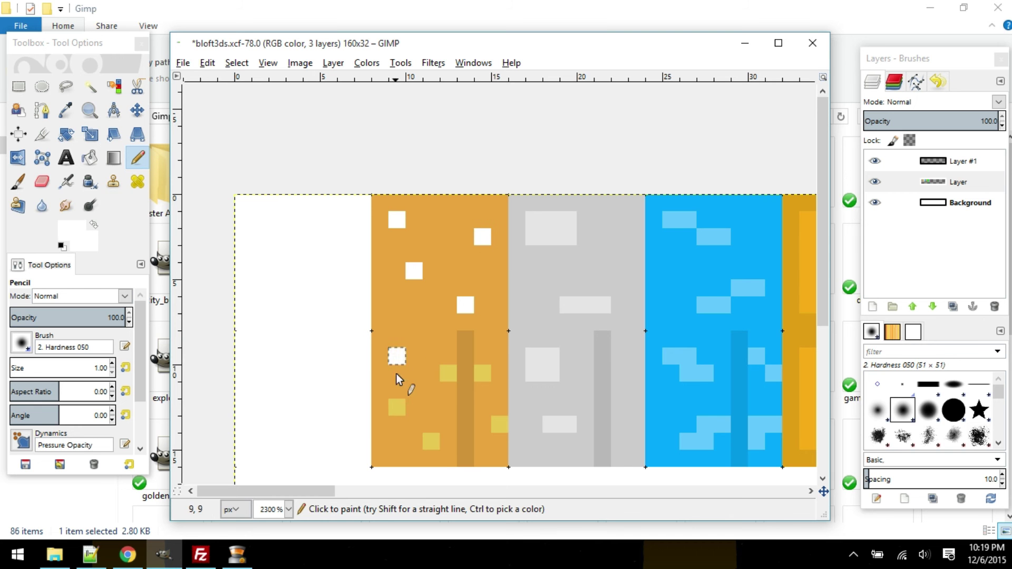
{"action": "left_click", "coordinate": [397, 409]}
{"action": "left_click", "coordinate": [448, 374]}
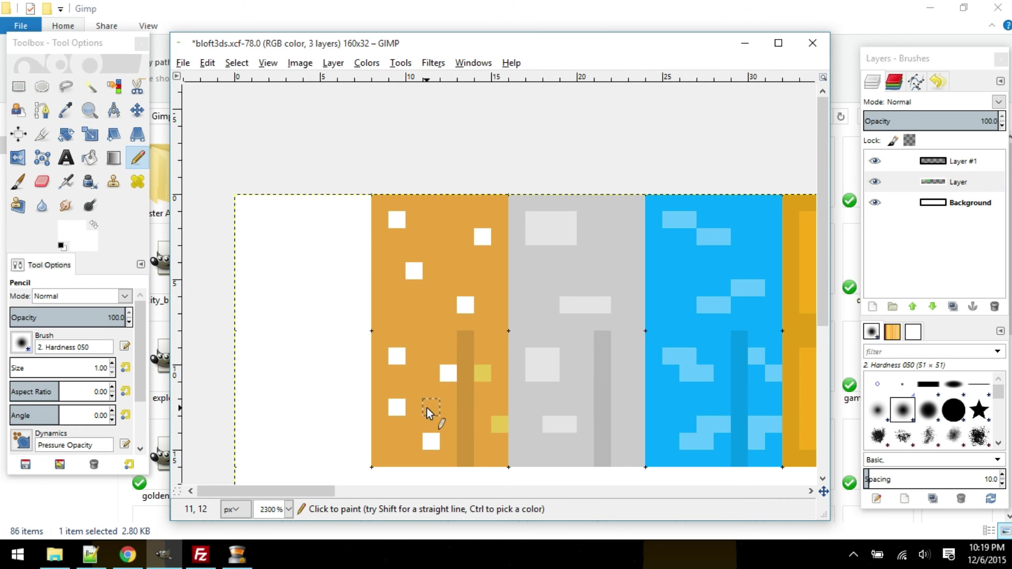
{"action": "scroll", "coordinate": [426, 407], "scroll_direction": "down", "scroll_amount": 2}
{"action": "scroll", "coordinate": [426, 407], "scroll_direction": "right", "scroll_amount": 2}
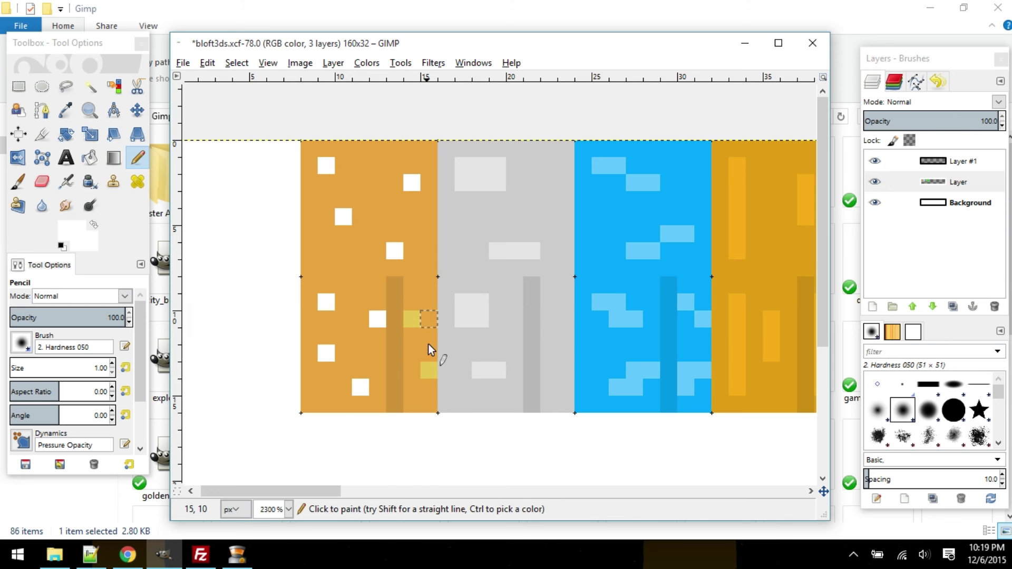
{"action": "scroll", "coordinate": [439, 352], "scroll_direction": "down", "scroll_amount": 2}
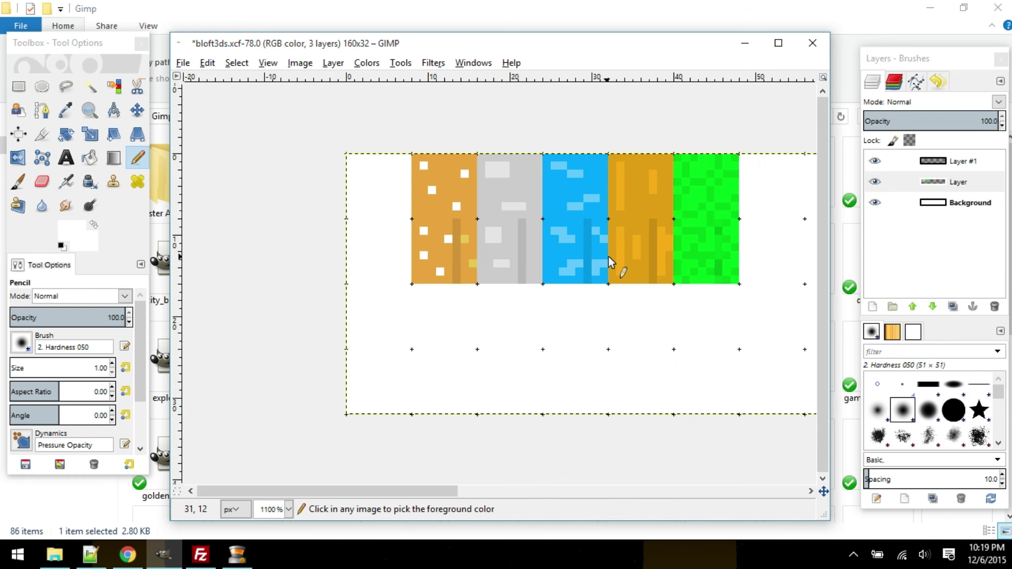
{"action": "left_click_drag", "start_coordinate": [610, 262], "coordinate": [517, 312]}
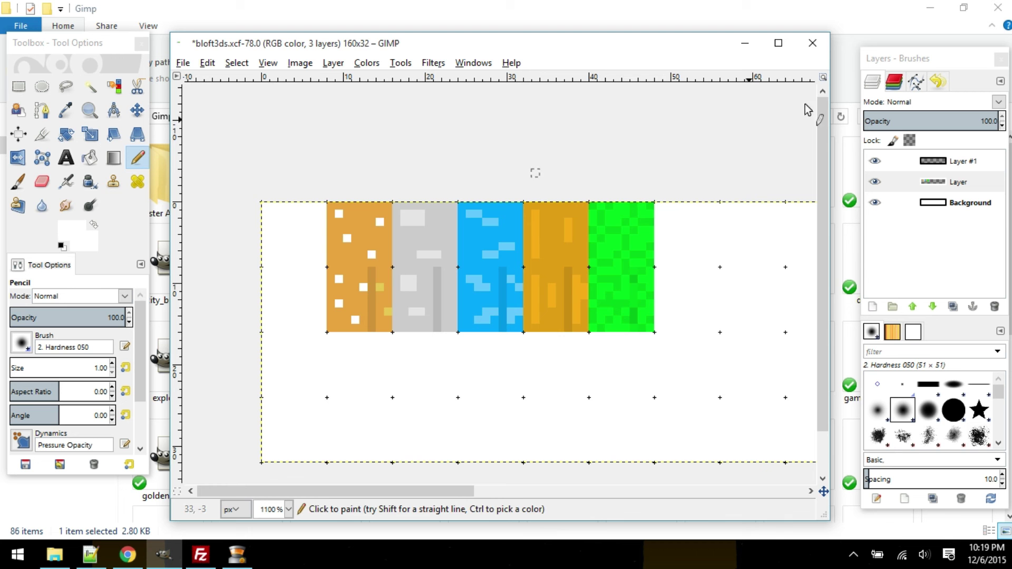
Step: Close the bloft3ds image, discarding its changes, and return to the Gimp folder with no file selected
{"action": "left_click", "coordinate": [812, 42]}
{"action": "left_click", "coordinate": [530, 359]}
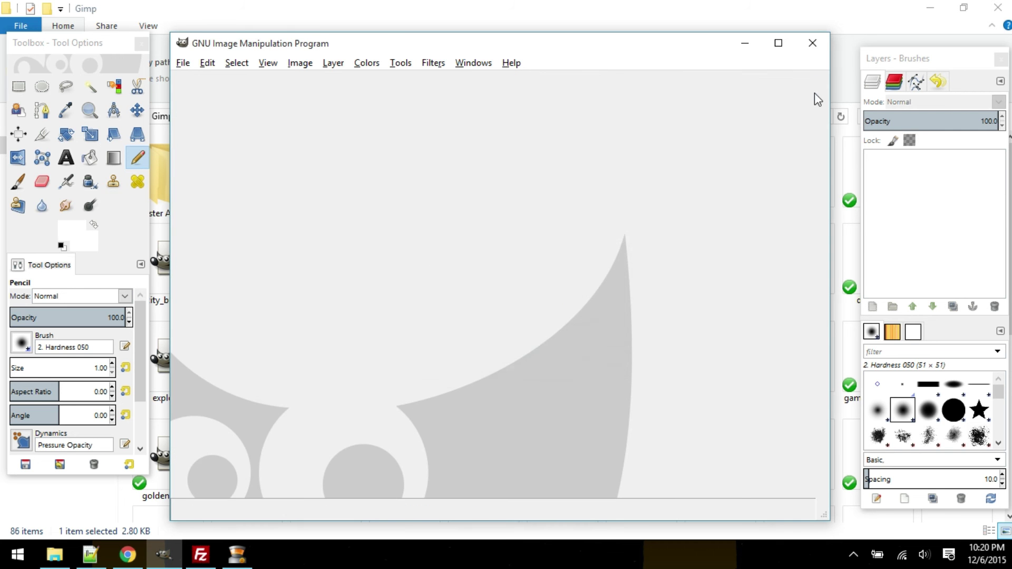
{"action": "left_click", "coordinate": [745, 44]}
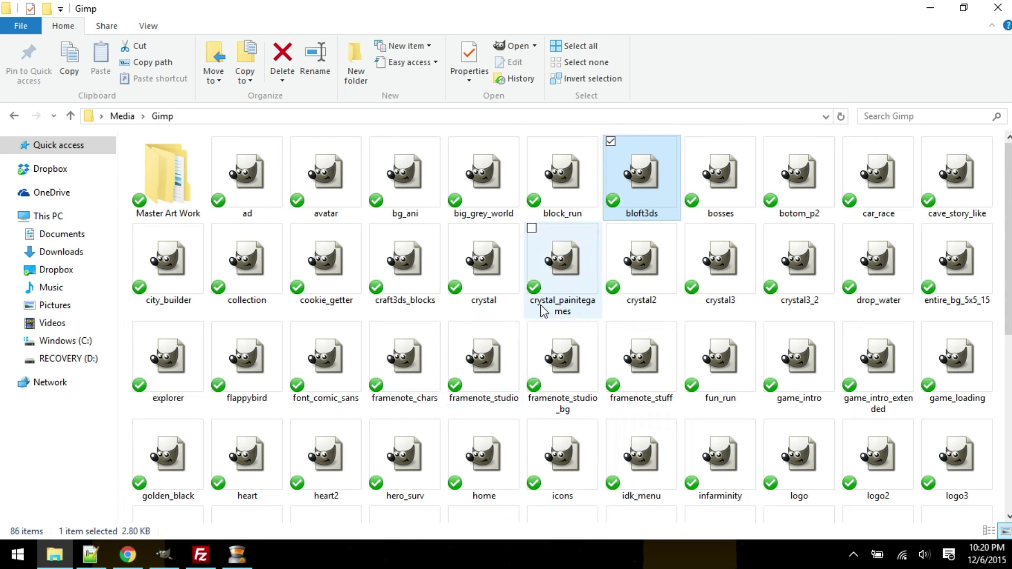
{"action": "left_click", "coordinate": [510, 315]}
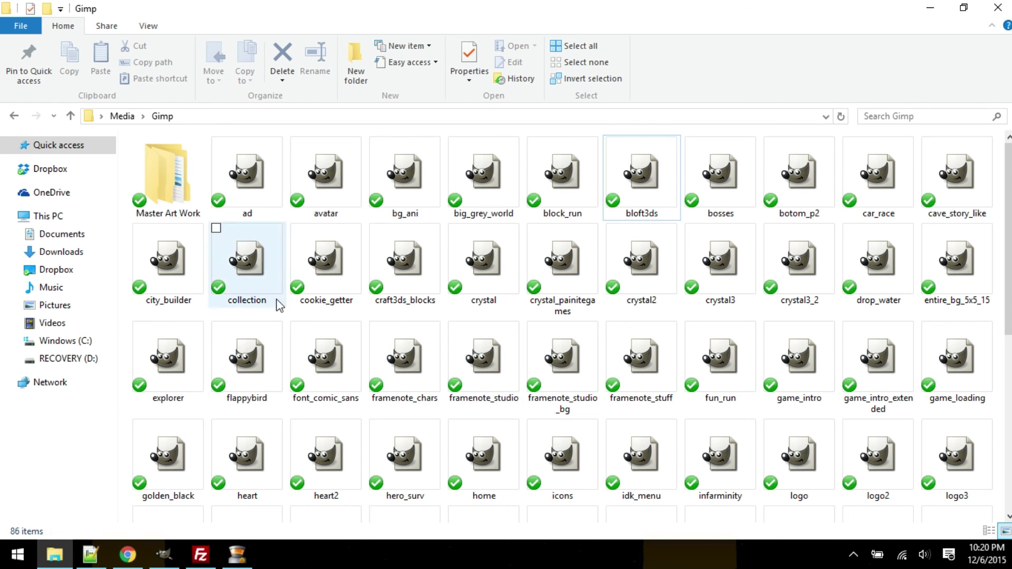
Step: Leave the Gimp folder for the desktop, look through the Notepad++ folder, and close it
{"action": "left_click", "coordinate": [14, 118]}
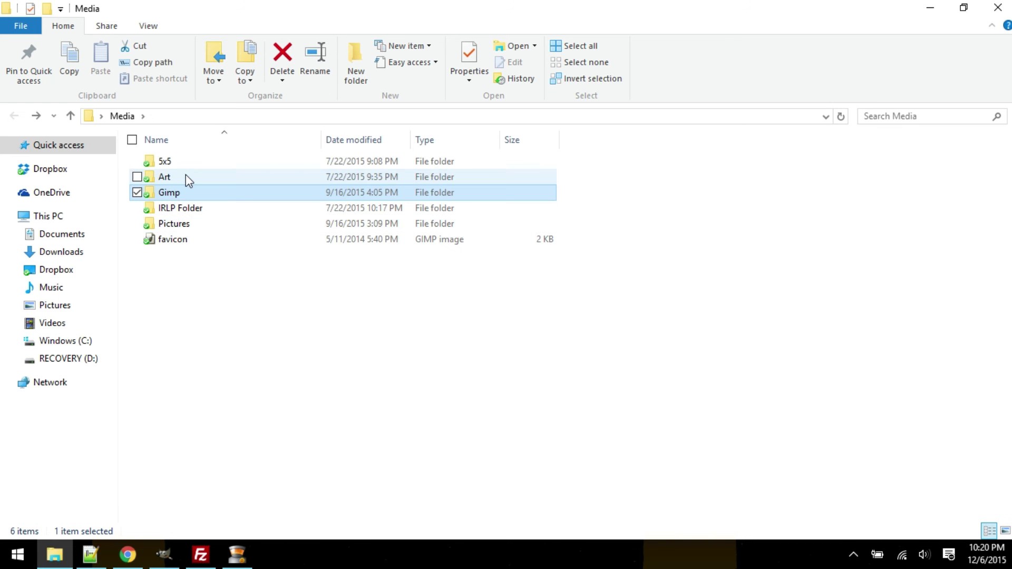
{"action": "left_click", "coordinate": [998, 8]}
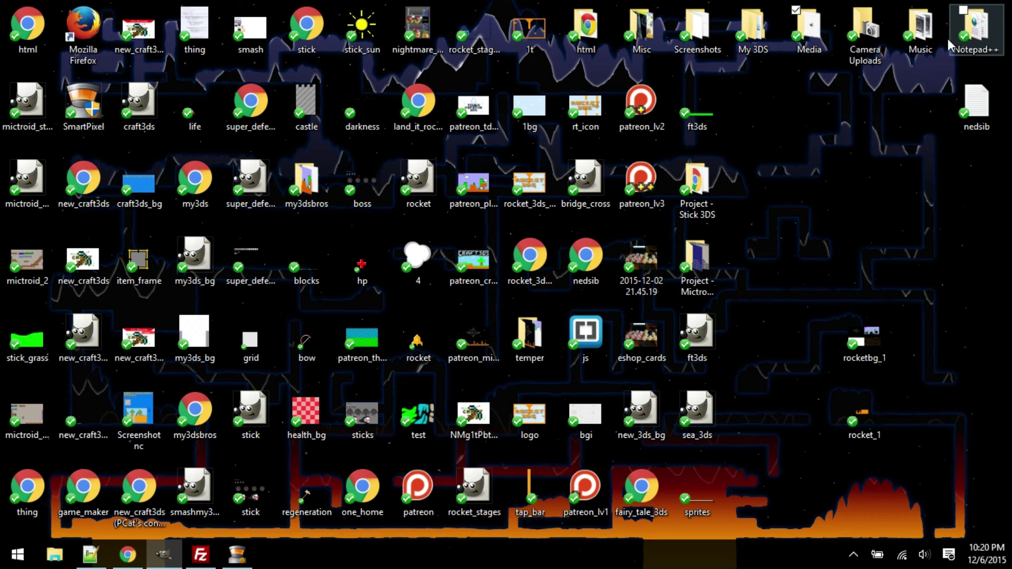
{"action": "double_click", "coordinate": [979, 38]}
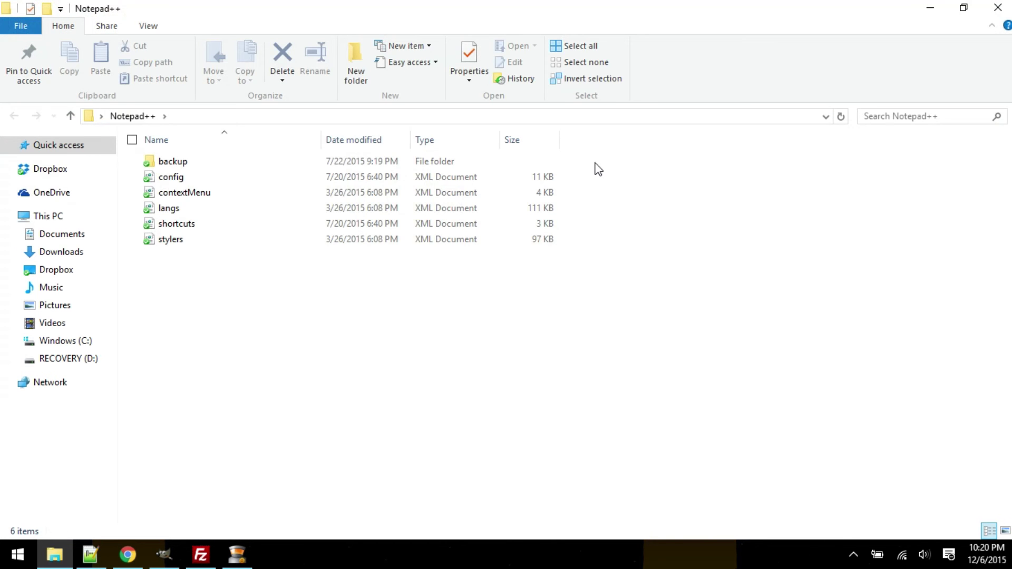
{"action": "left_click", "coordinate": [998, 7]}
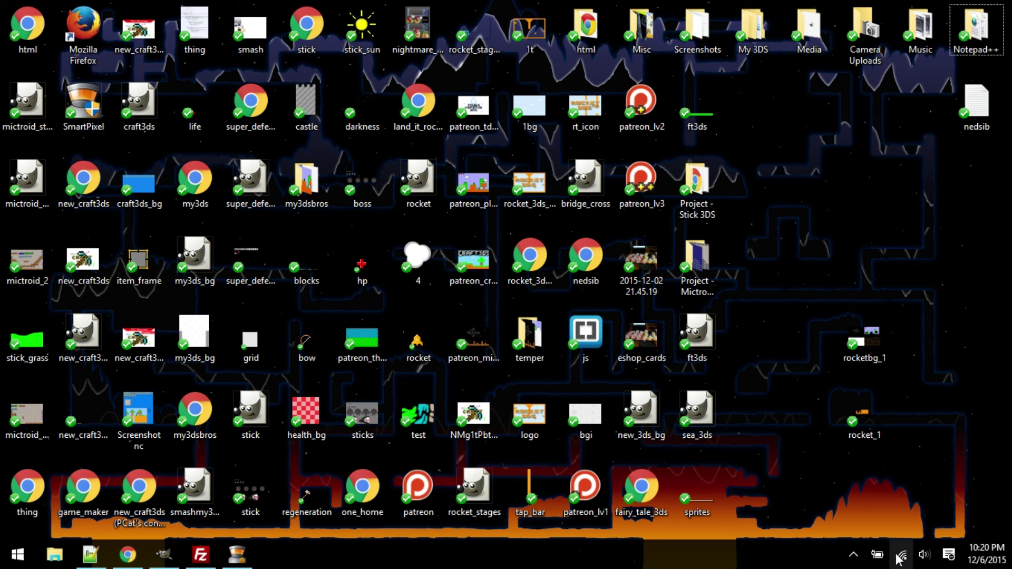
Step: Bring up the screen recorder's window from the hidden background programs on the desktop
{"action": "left_click", "coordinate": [854, 554]}
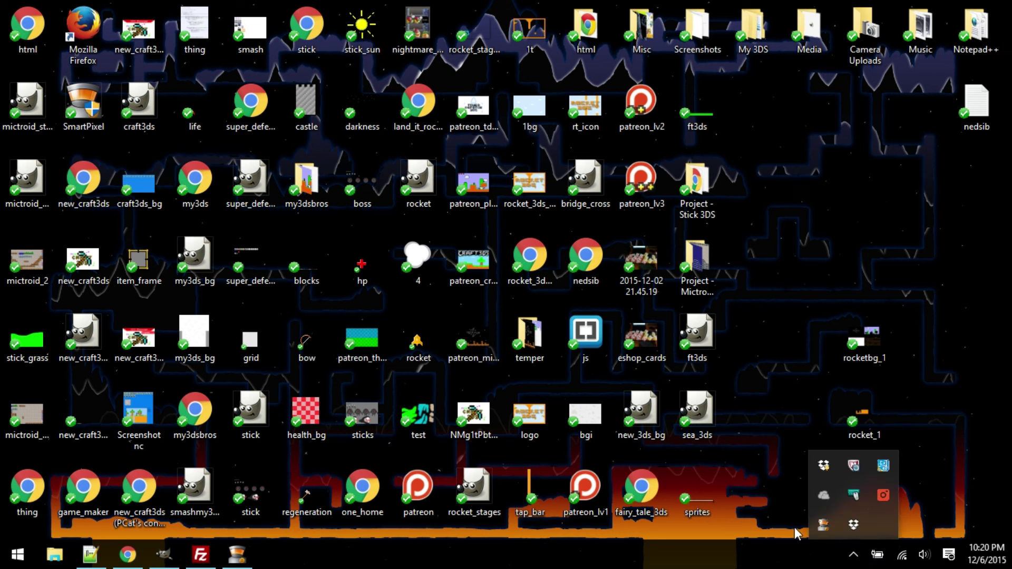
{"action": "left_click", "coordinate": [826, 524]}
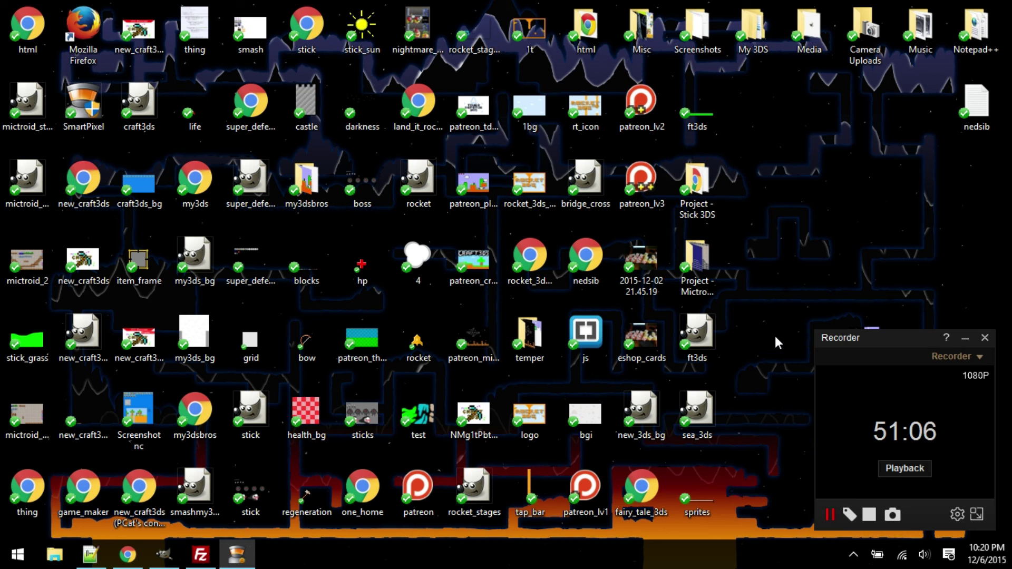
{"action": "left_click", "coordinate": [743, 380]}
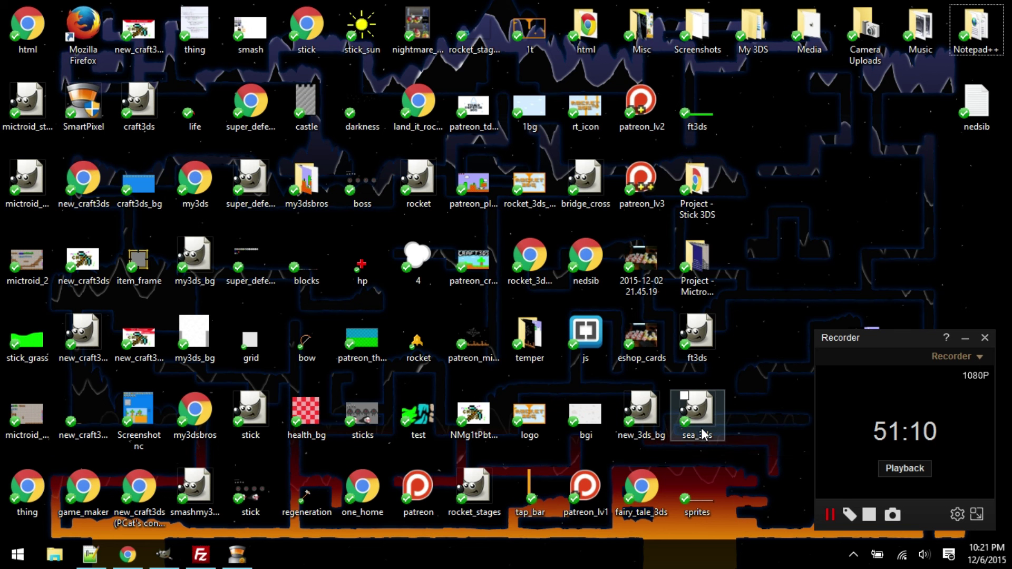
{"action": "left_click", "coordinate": [643, 514]}
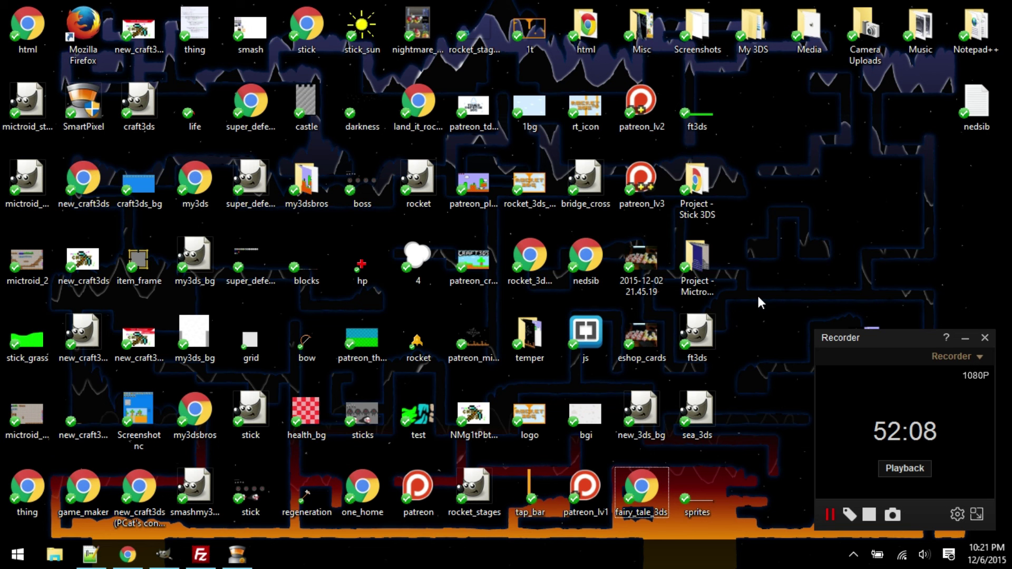
Step: Open sea_3ds from the desktop in GIMP and examine its crabs, fish and seabed up close
{"action": "left_click", "coordinate": [651, 493]}
{"action": "double_click", "coordinate": [694, 405]}
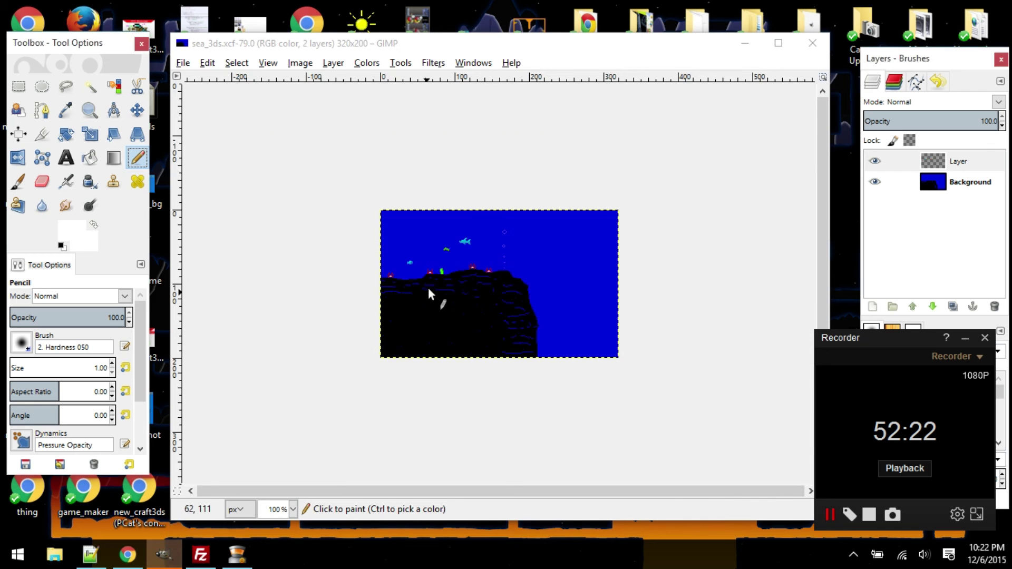
{"action": "key", "text": "2"}
{"action": "key", "text": "3"}
{"action": "key", "text": "4"}
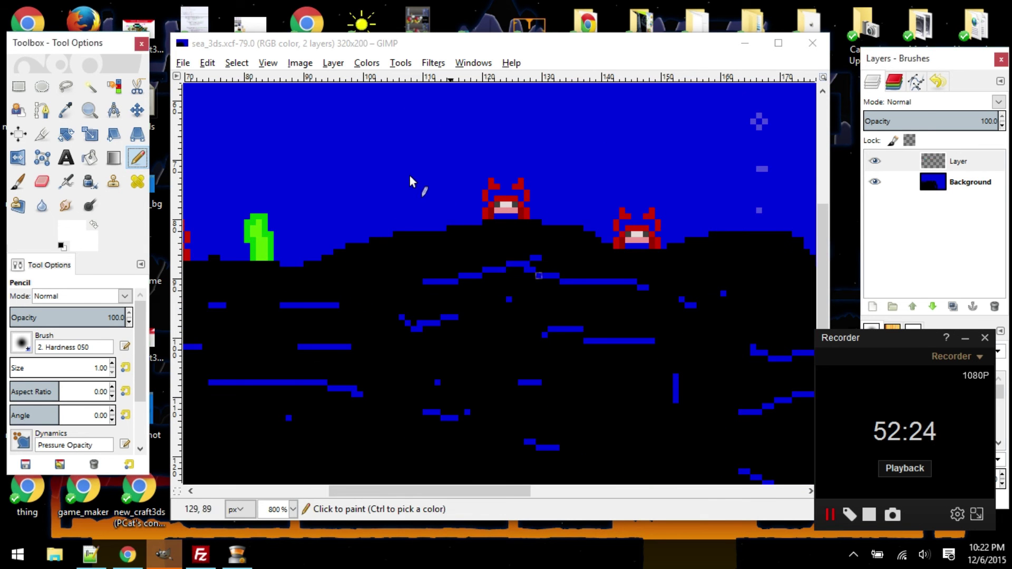
{"action": "key", "text": "space"}
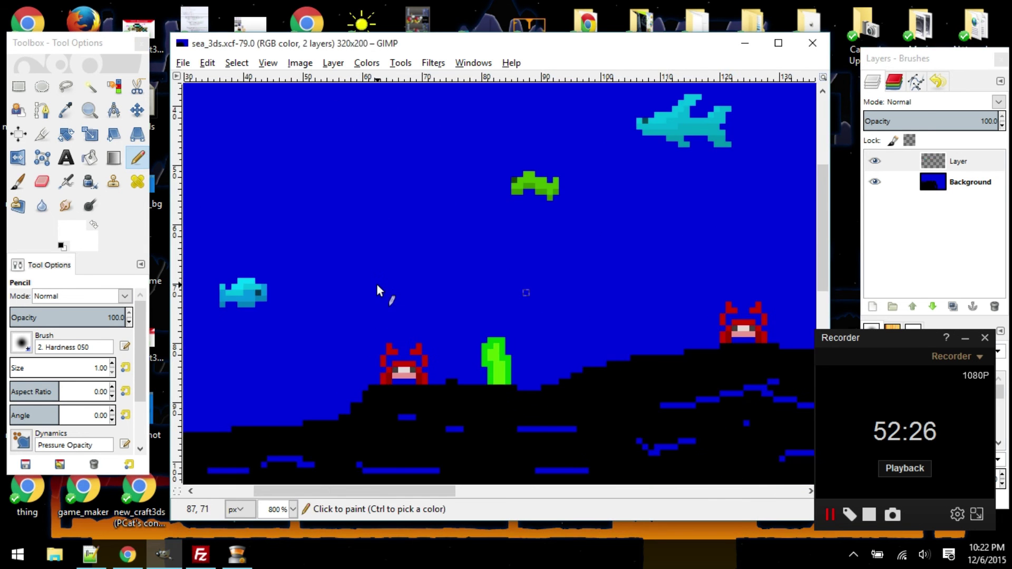
{"action": "scroll", "coordinate": [427, 298], "scroll_direction": "down", "scroll_amount": 3}
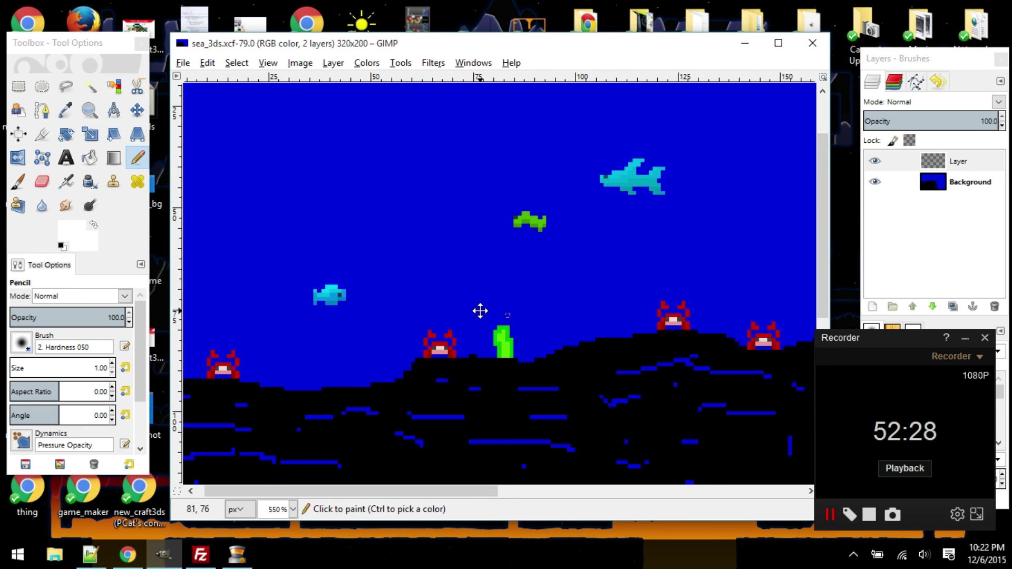
{"action": "left_click_drag", "start_coordinate": [478, 310], "coordinate": [605, 345]}
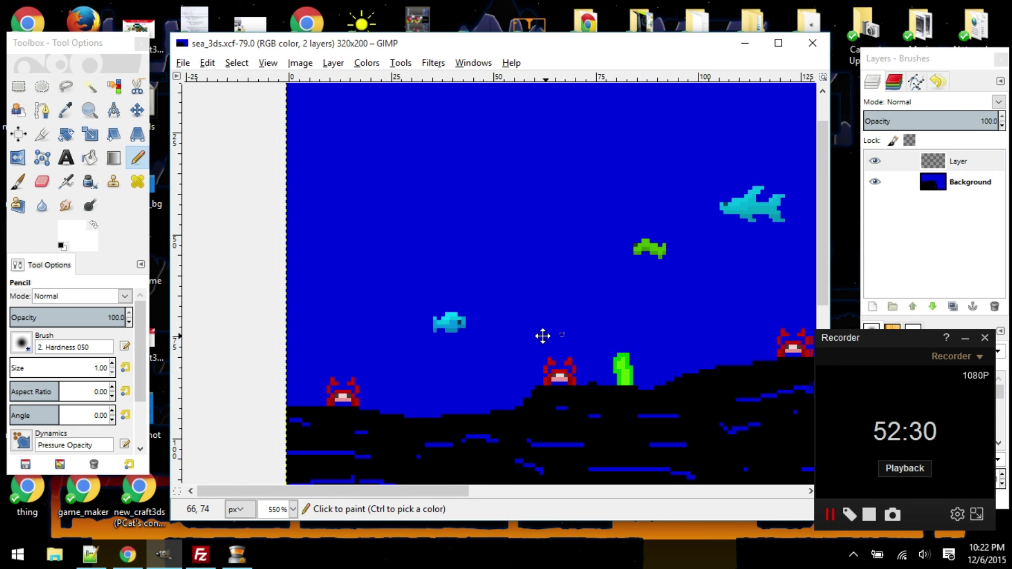
{"action": "left_click_drag", "start_coordinate": [542, 335], "coordinate": [454, 336]}
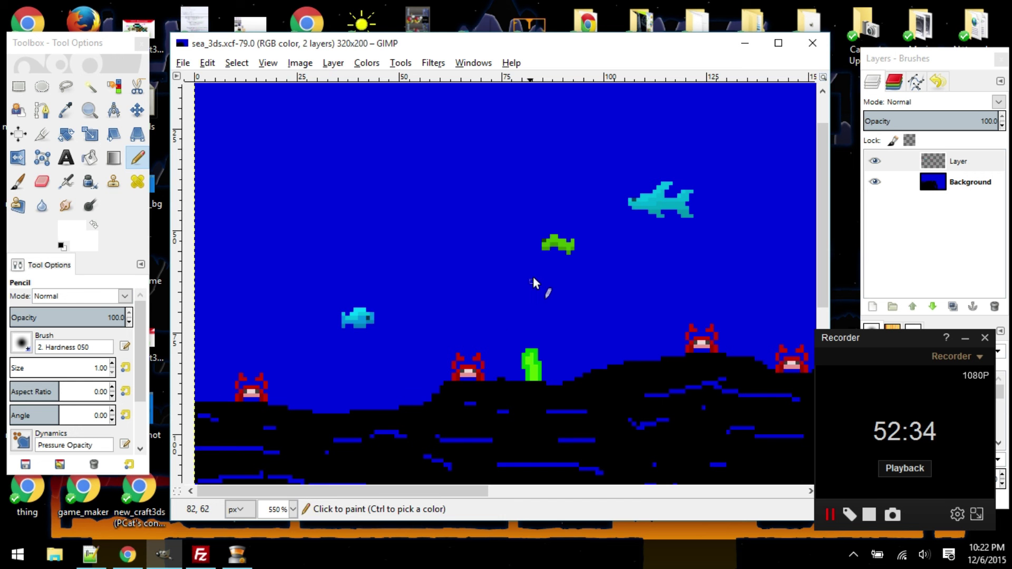
Step: Minimise the sea_3ds image, look into the desktop's html folder, and close that folder
{"action": "left_click", "coordinate": [744, 43]}
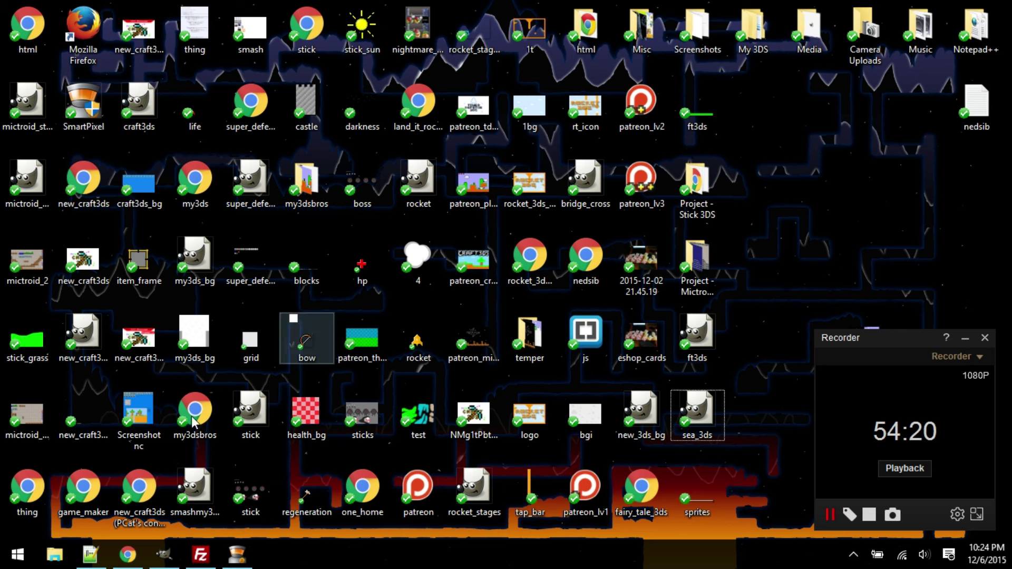
{"action": "double_click", "coordinate": [599, 35]}
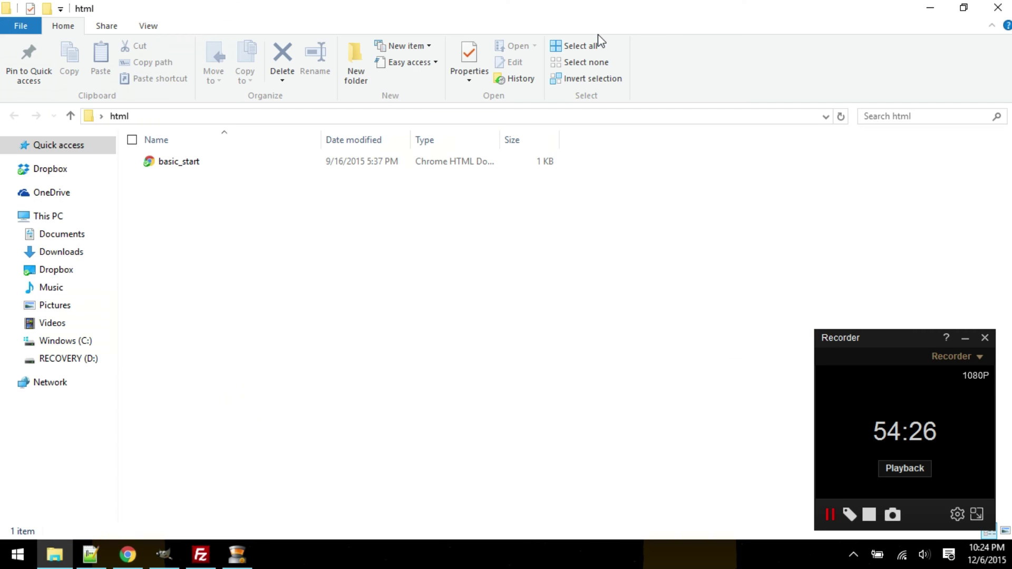
{"action": "left_click", "coordinate": [998, 7]}
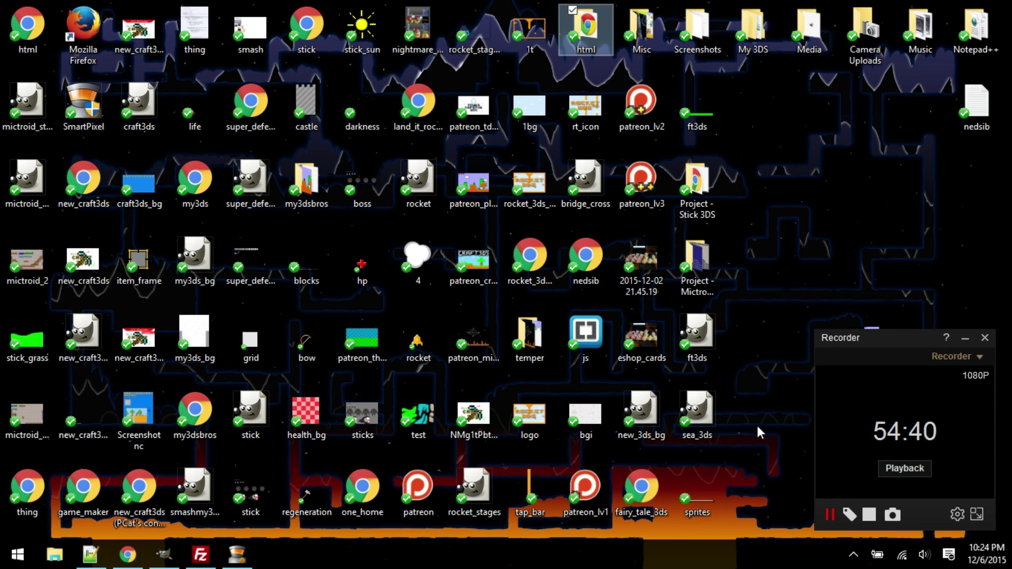
Step: Switch to Chrome and reload the my3ds.org page
{"action": "left_click", "coordinate": [127, 555]}
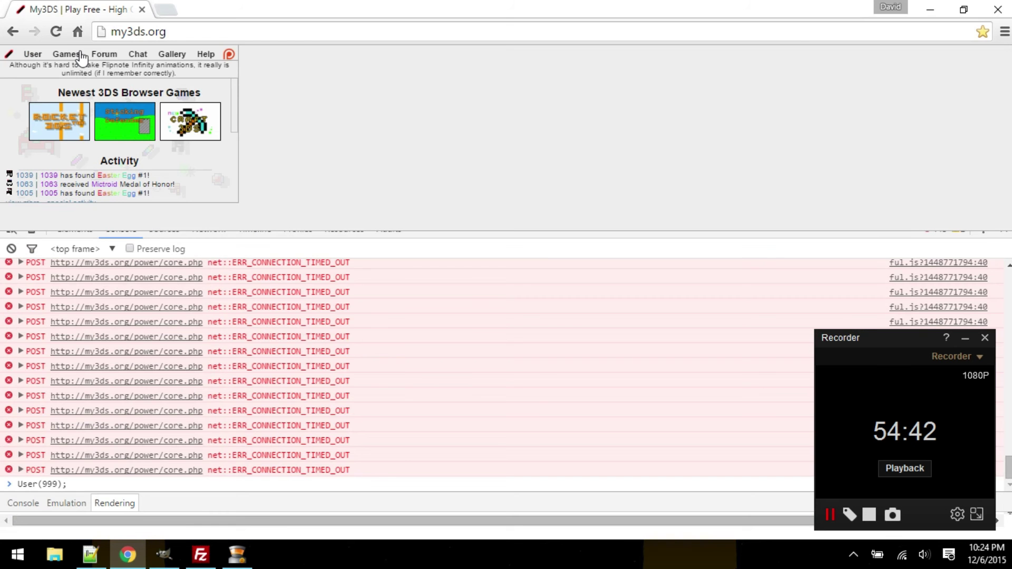
{"action": "left_click", "coordinate": [56, 31]}
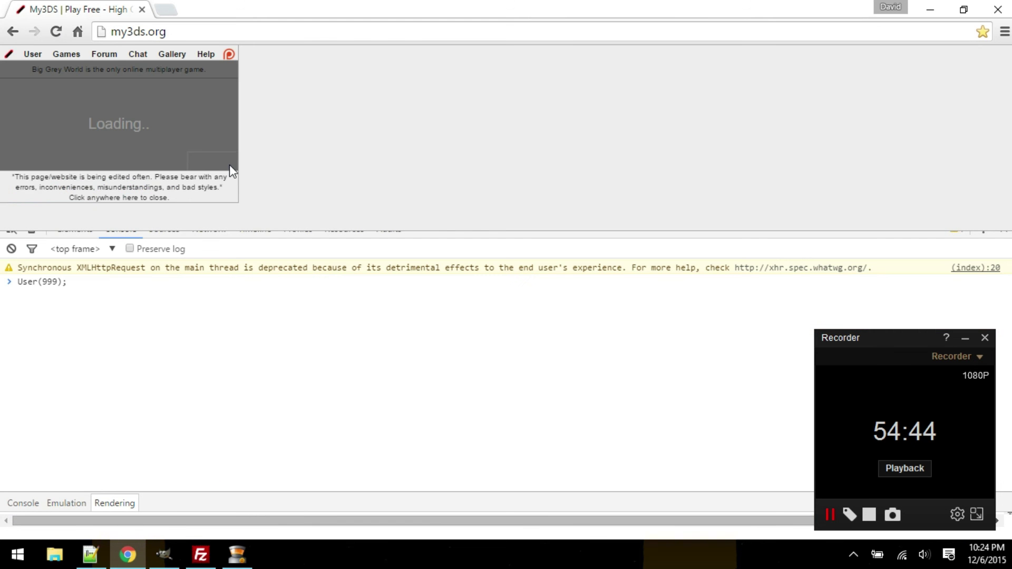
Step: Dismiss the site-editing notice, look over the home page, and open the chat messages
{"action": "left_click", "coordinate": [230, 188]}
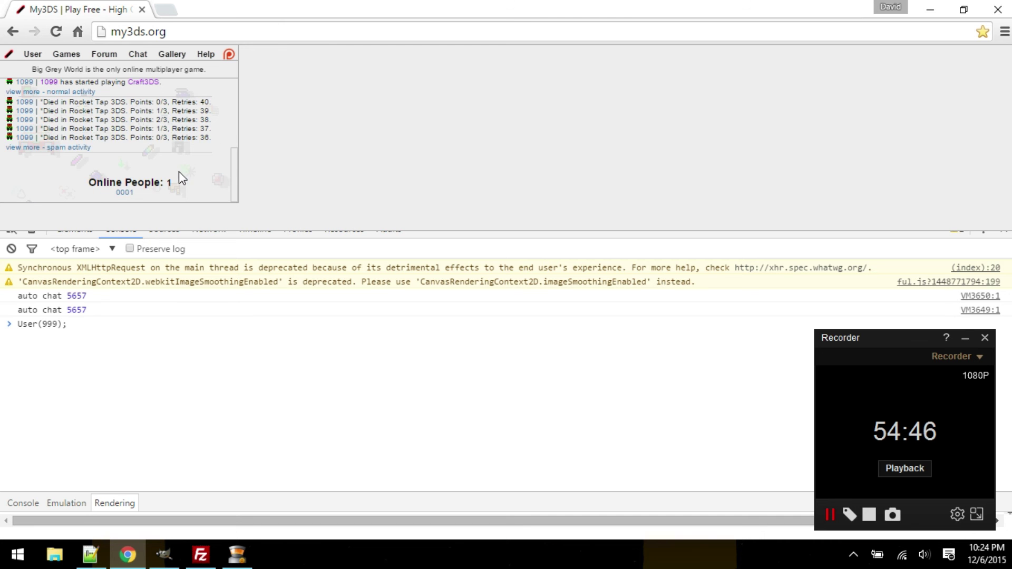
{"action": "left_click_drag", "start_coordinate": [235, 179], "coordinate": [253, 106]}
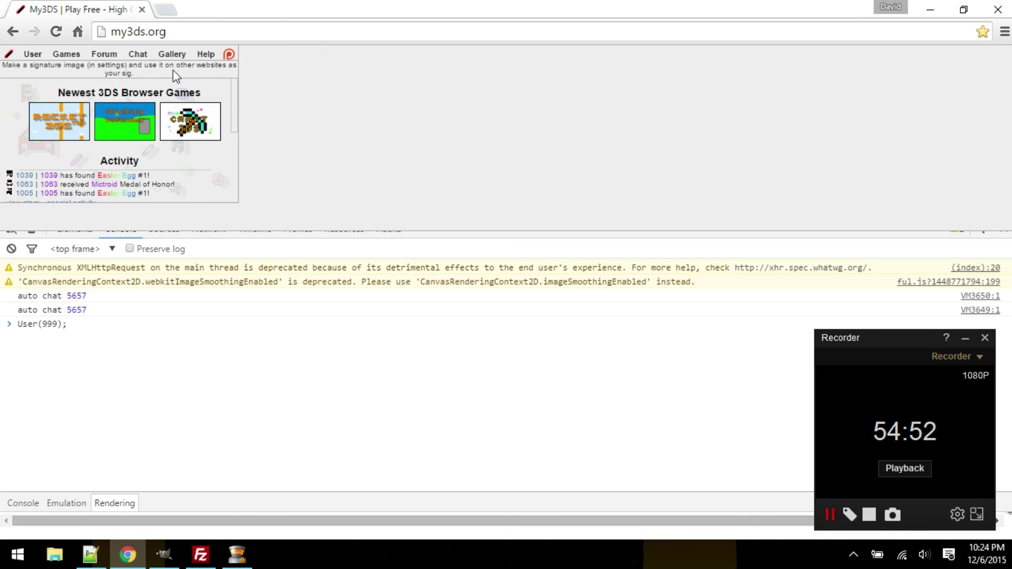
{"action": "left_click", "coordinate": [138, 54]}
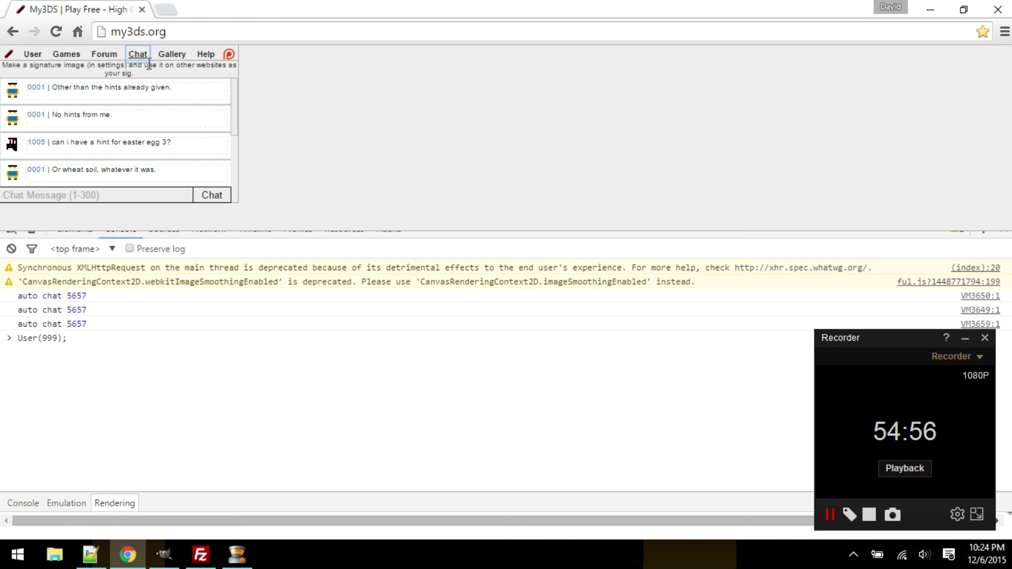
Step: Return to the home page briefly and reopen the chat to view its latest messages
{"action": "left_click", "coordinate": [12, 54]}
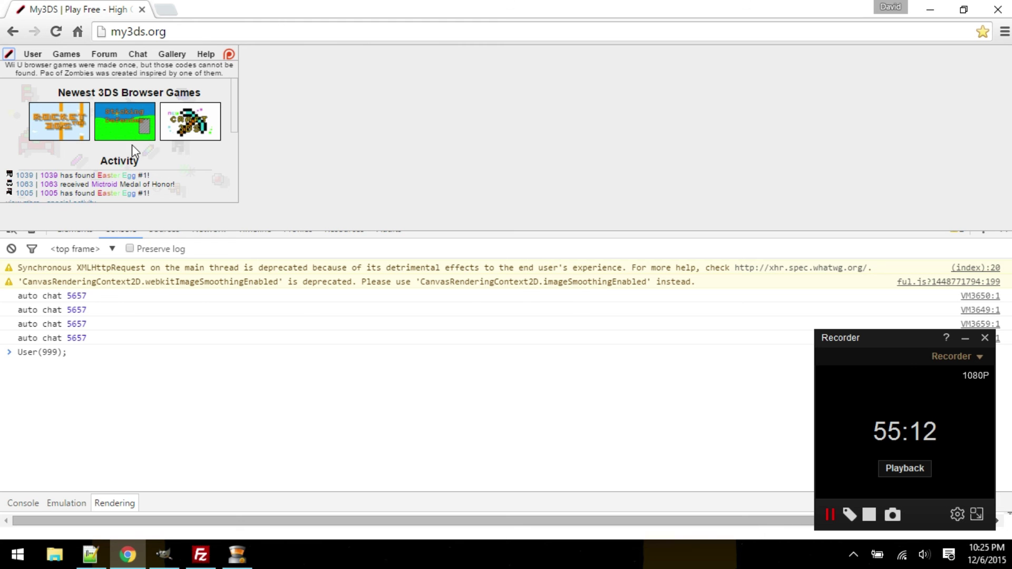
{"action": "left_click", "coordinate": [138, 58]}
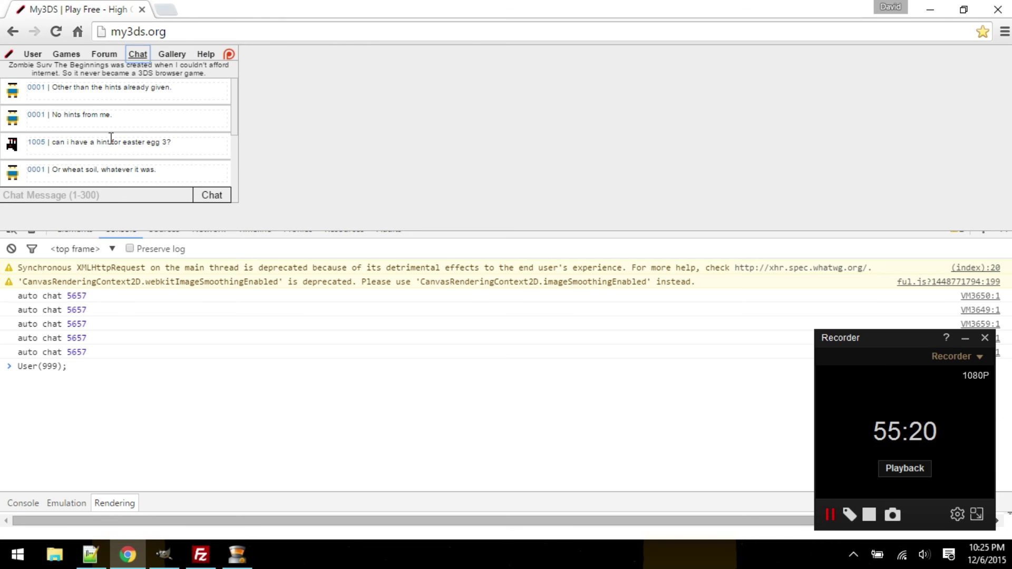
{"action": "left_click", "coordinate": [122, 155]}
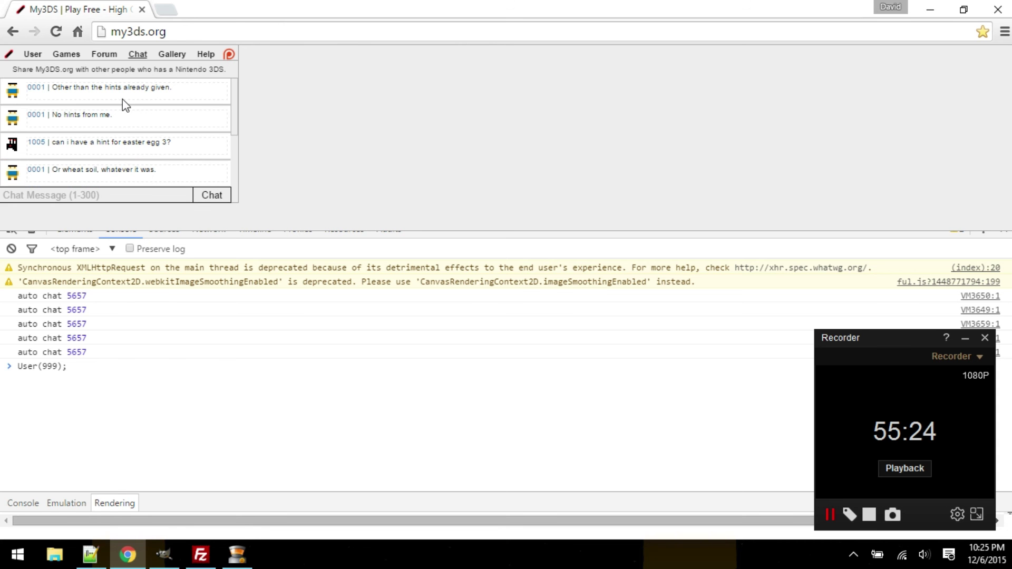
Step: Go back to the home page and look through the activity lists and the online people section
{"action": "left_click", "coordinate": [9, 55]}
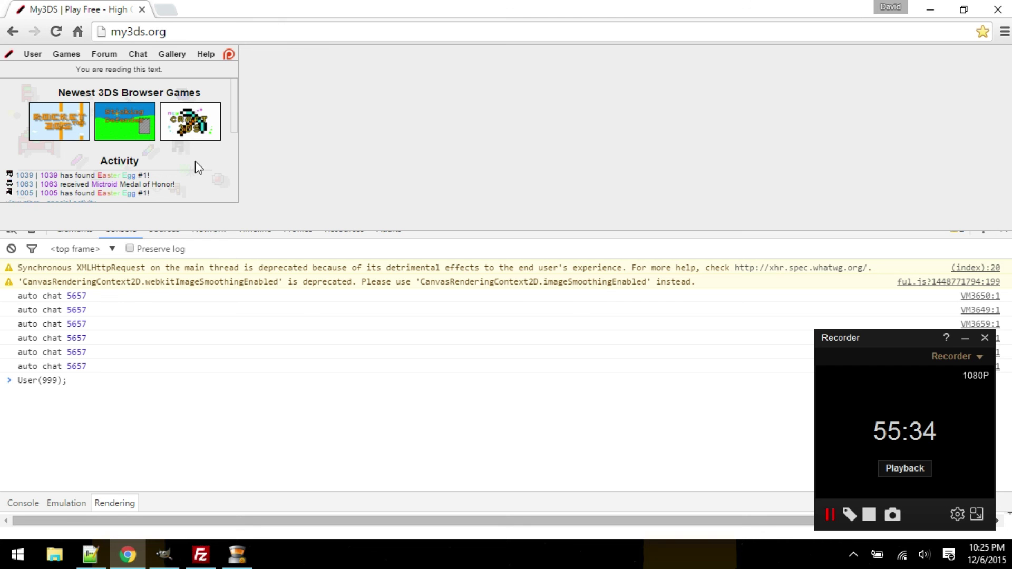
{"action": "scroll", "coordinate": [210, 148], "scroll_direction": "down", "scroll_amount": 5}
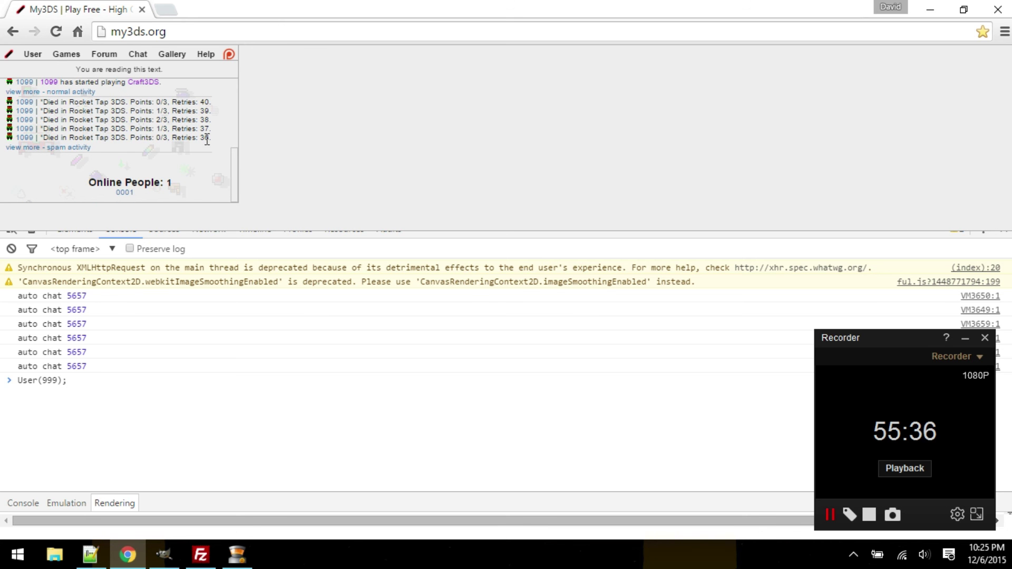
{"action": "scroll", "coordinate": [214, 166], "scroll_direction": "up", "scroll_amount": 3}
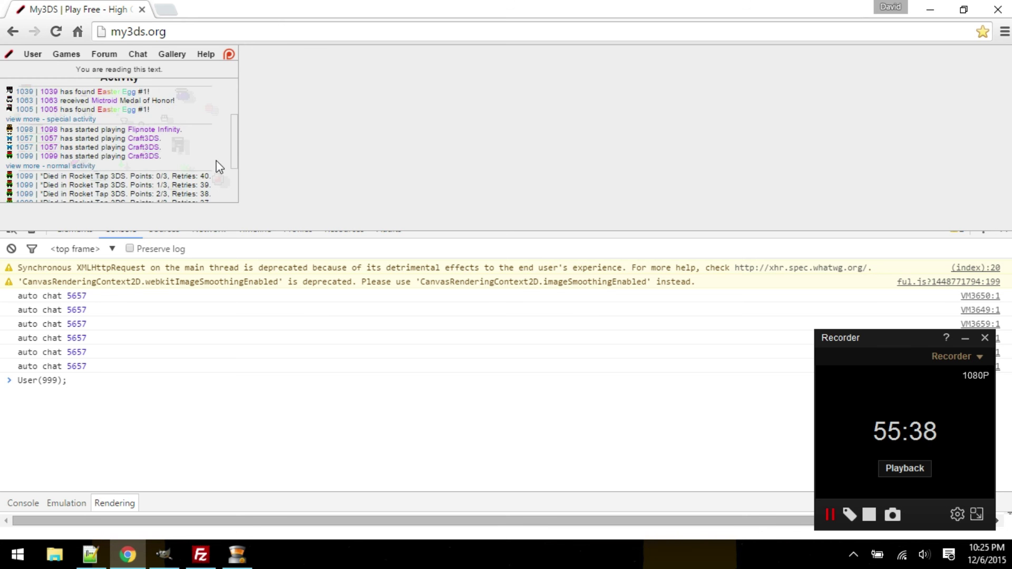
{"action": "scroll", "coordinate": [235, 132], "scroll_direction": "up", "scroll_amount": 3}
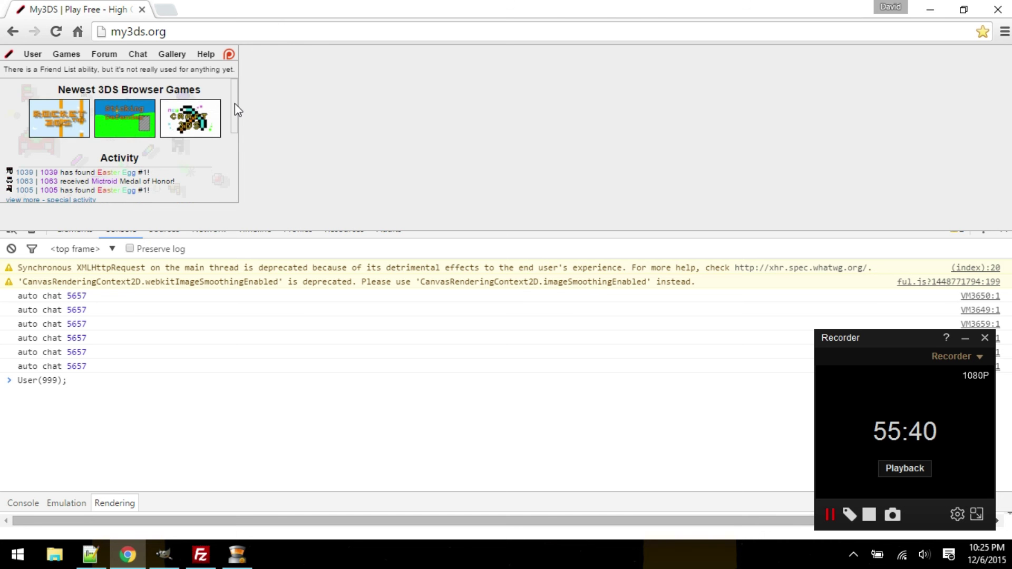
Step: From the chat, open the profile of the newest message's author and view its details
{"action": "left_click", "coordinate": [138, 54]}
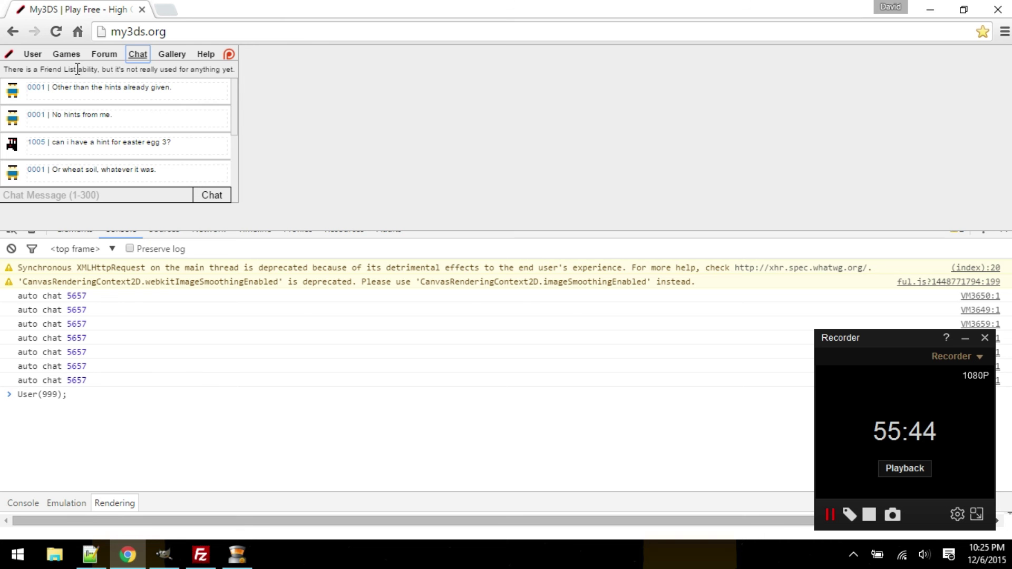
{"action": "left_click", "coordinate": [105, 101]}
{"action": "left_click", "coordinate": [38, 87]}
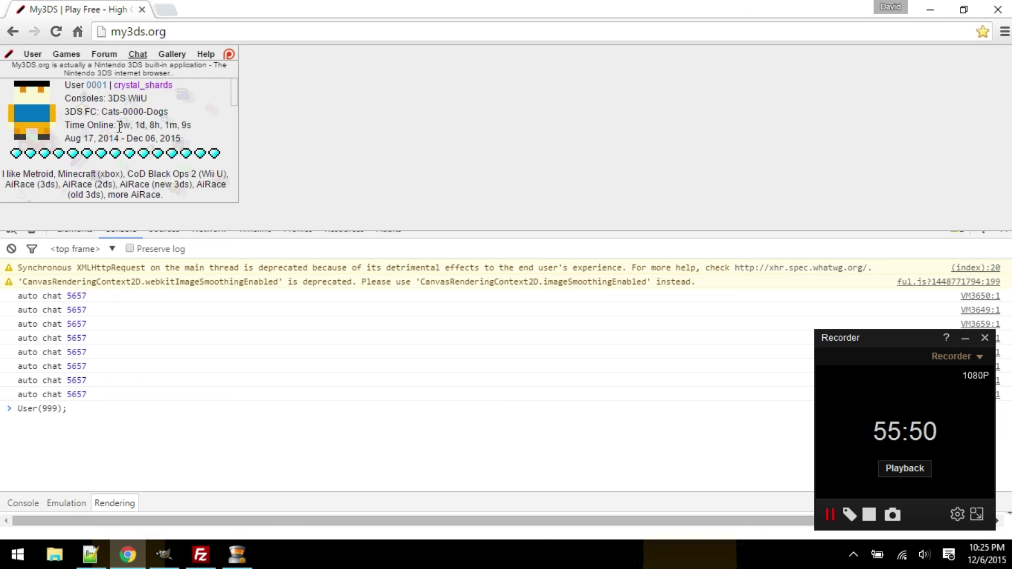
{"action": "scroll", "coordinate": [128, 133], "scroll_direction": "down", "scroll_amount": 2}
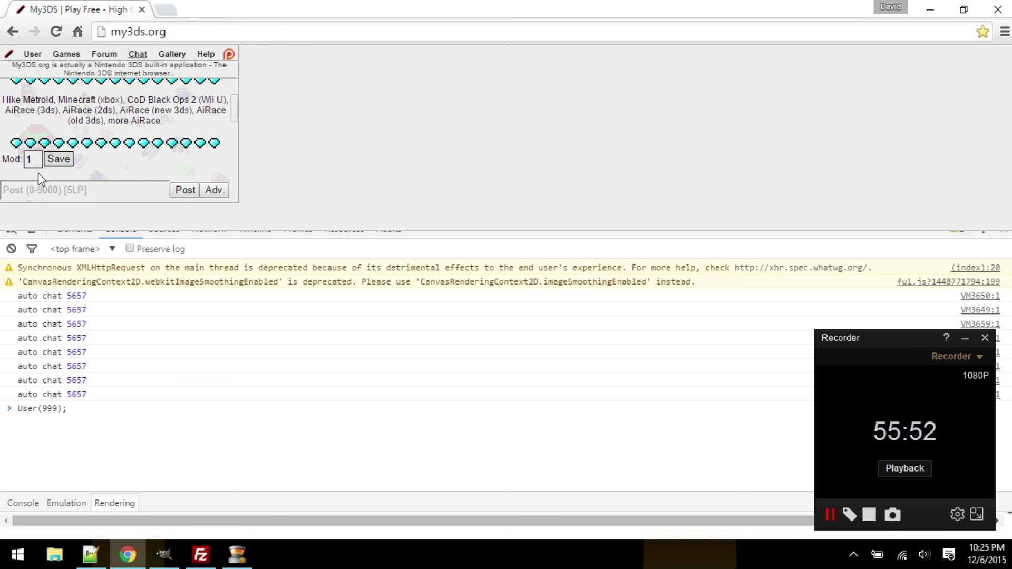
Step: Look through the profile's posts and reveal the delete option under the post starting "I really don't mind it"
{"action": "left_click", "coordinate": [153, 166]}
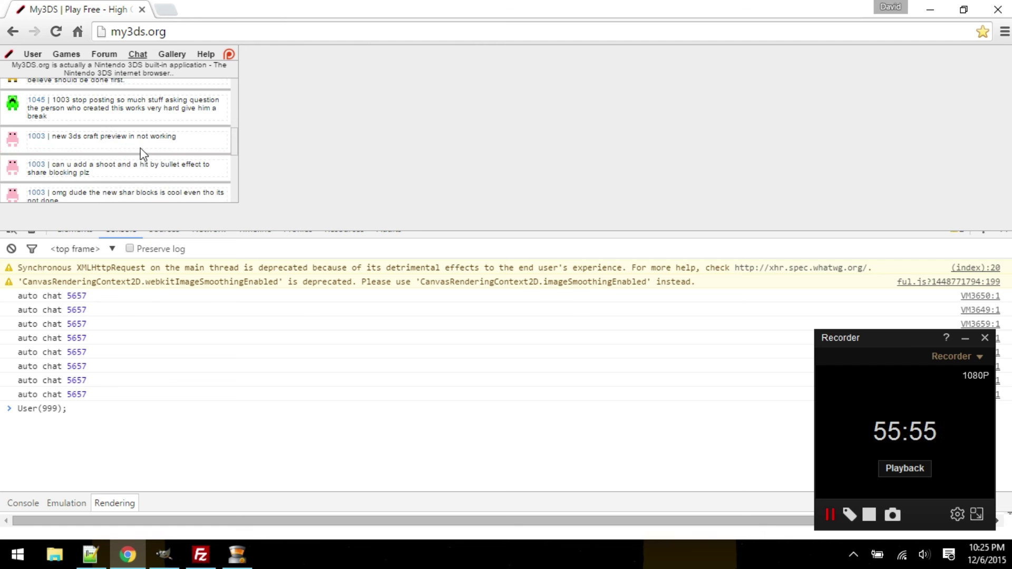
{"action": "left_click", "coordinate": [110, 138]}
{"action": "scroll", "coordinate": [110, 138], "scroll_direction": "down", "scroll_amount": 2}
{"action": "left_click", "coordinate": [108, 153]}
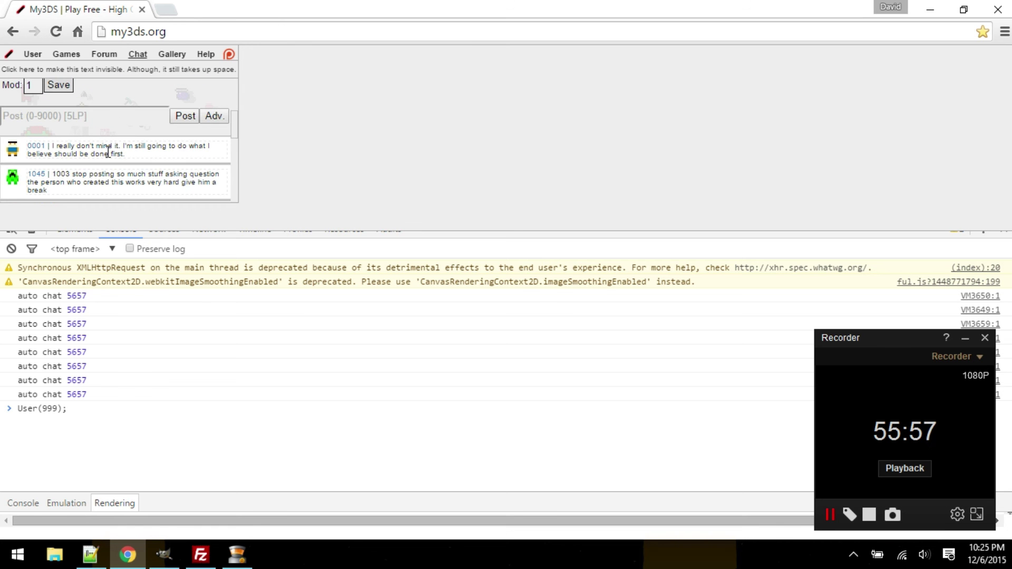
{"action": "left_click", "coordinate": [109, 153]}
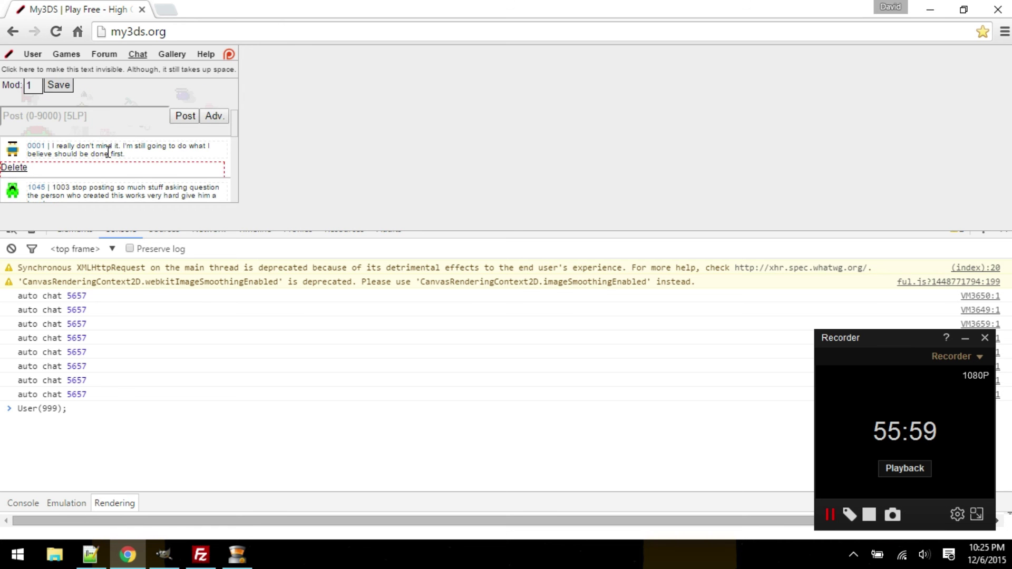
Step: Publish a post reading "test" on the profile and bring up that post's delete option
{"action": "left_click", "coordinate": [127, 121]}
{"action": "type", "text": "test"}
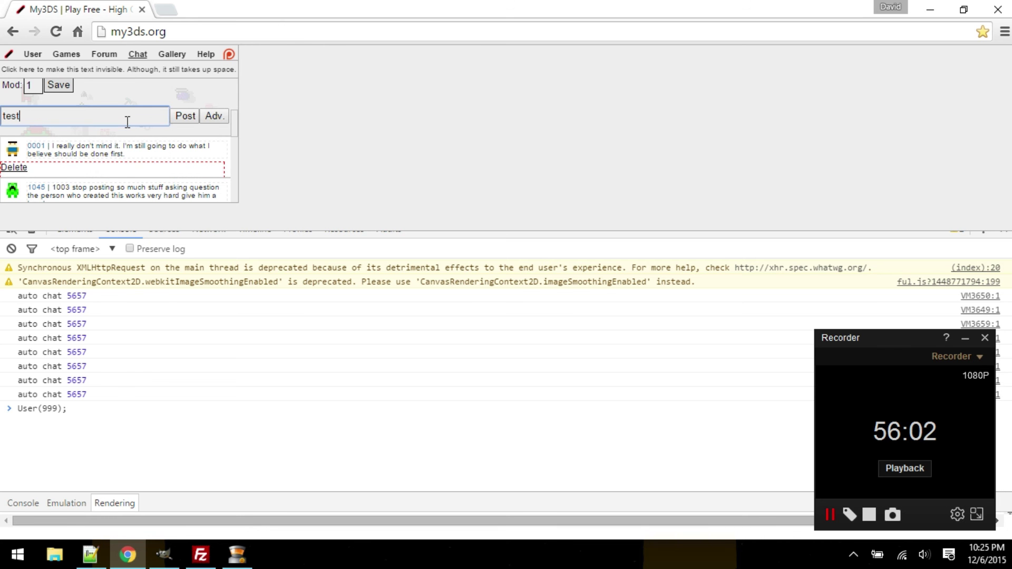
{"action": "left_click", "coordinate": [184, 117]}
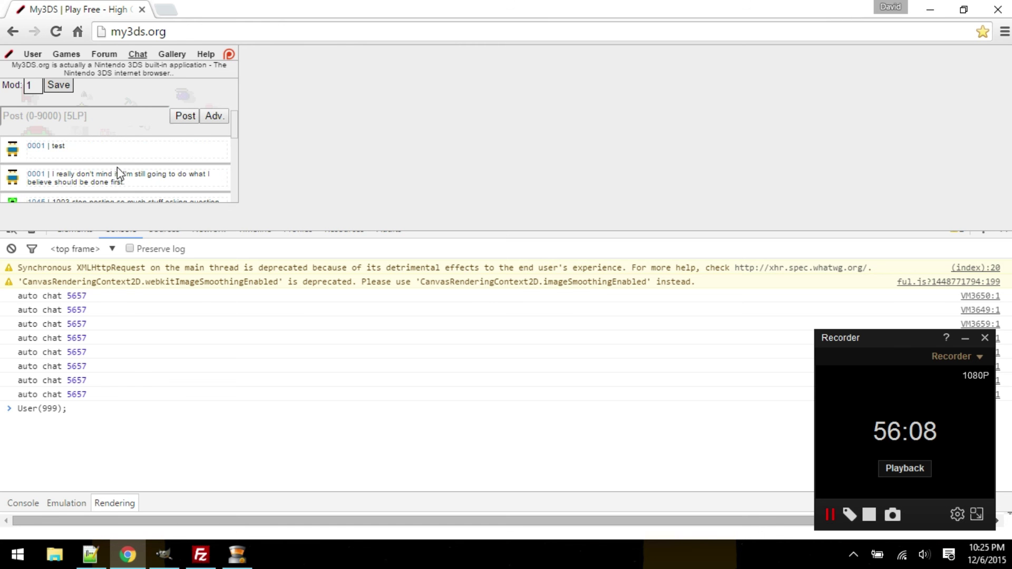
{"action": "mouse_move", "coordinate": [41, 174]}
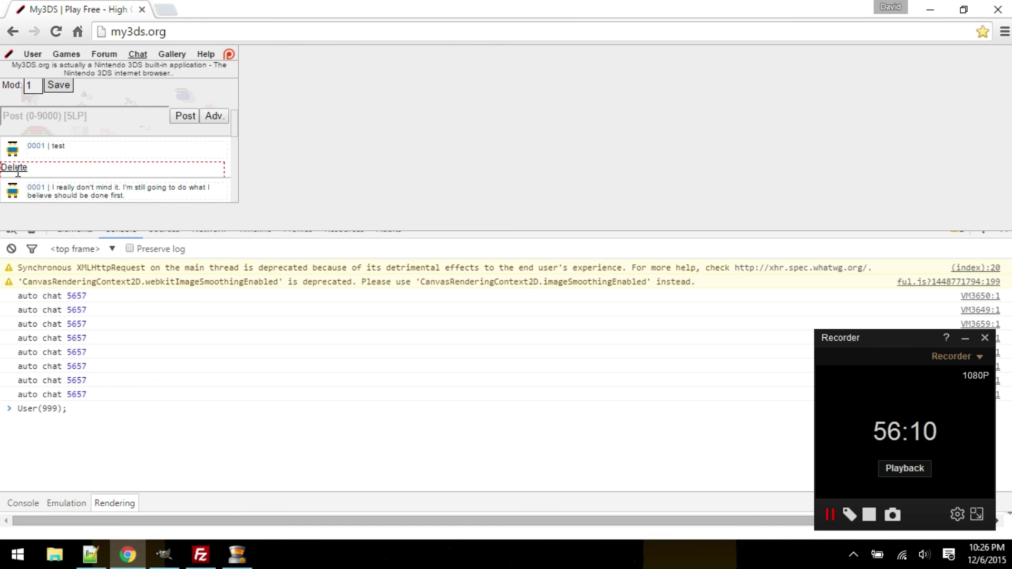